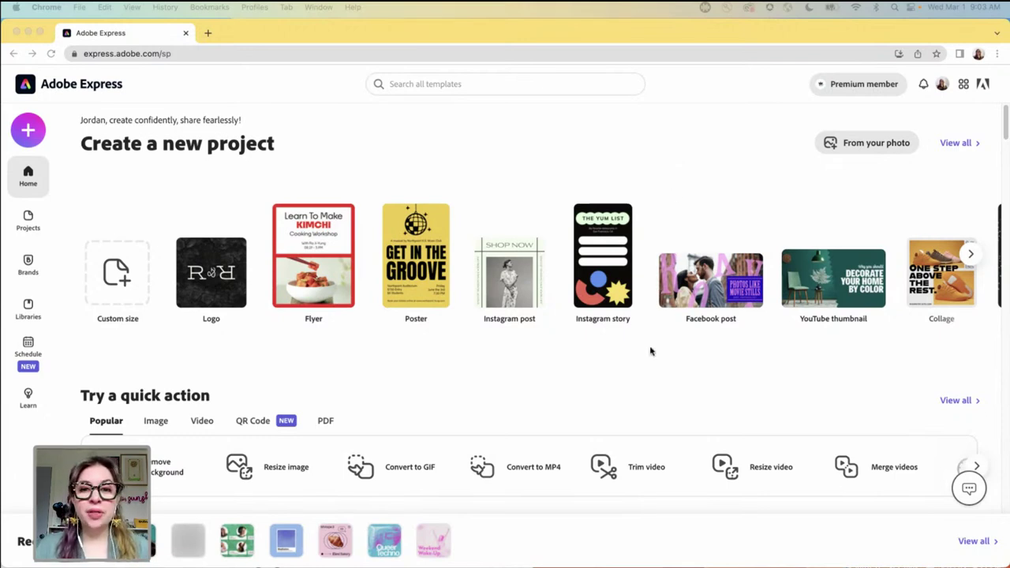
# - Browse the additional new-project types on the Adobe Express home page
pyautogui.scroll(-2, 649, 356)
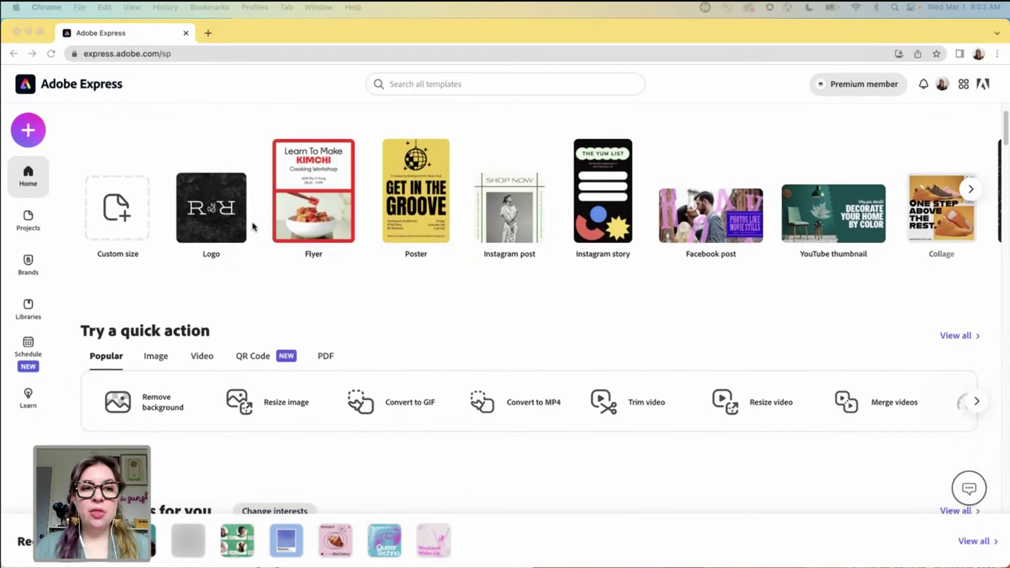
pyautogui.click(300, 283)
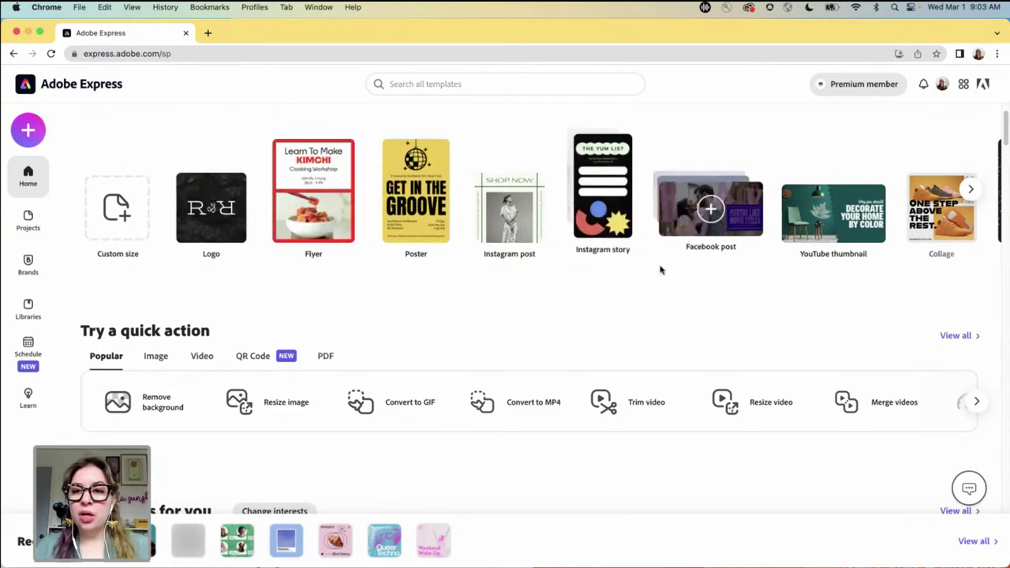
pyautogui.click(971, 191)
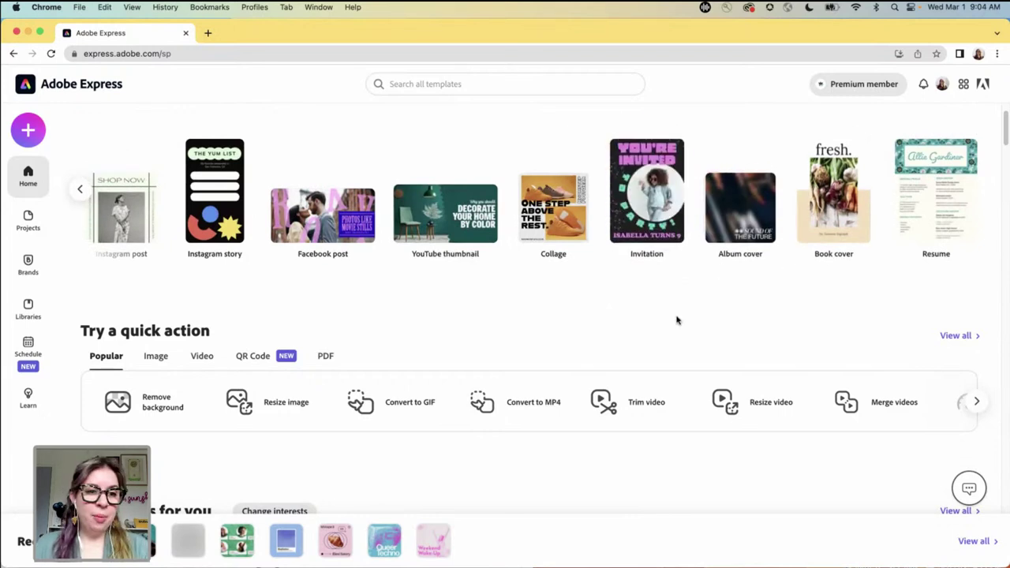
pyautogui.scroll(-4, 677, 320)
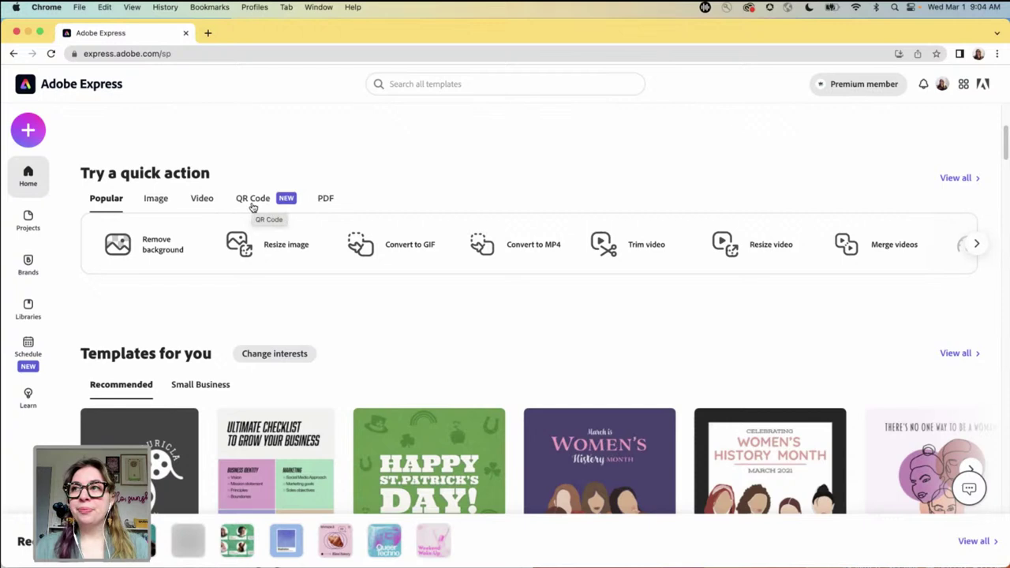
# - Look through the image, QR code and PDF quick actions, then return to Popular
pyautogui.click(156, 203)
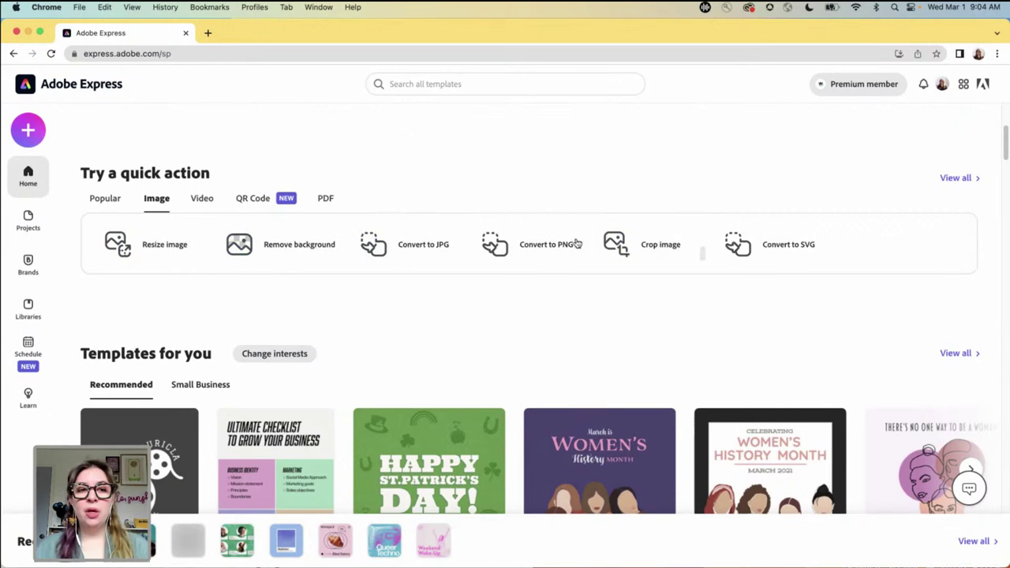
pyautogui.click(257, 202)
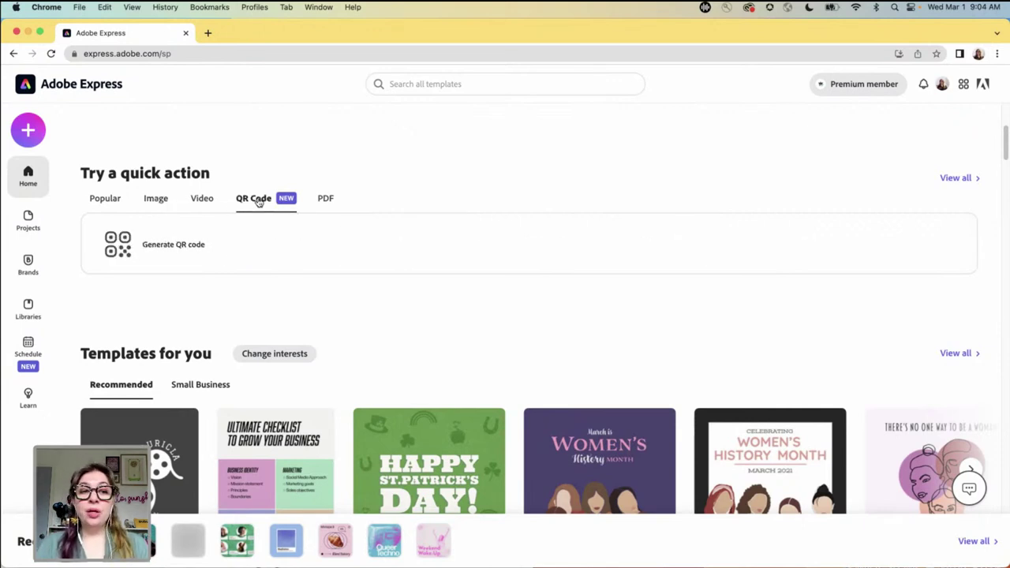
pyautogui.click(325, 201)
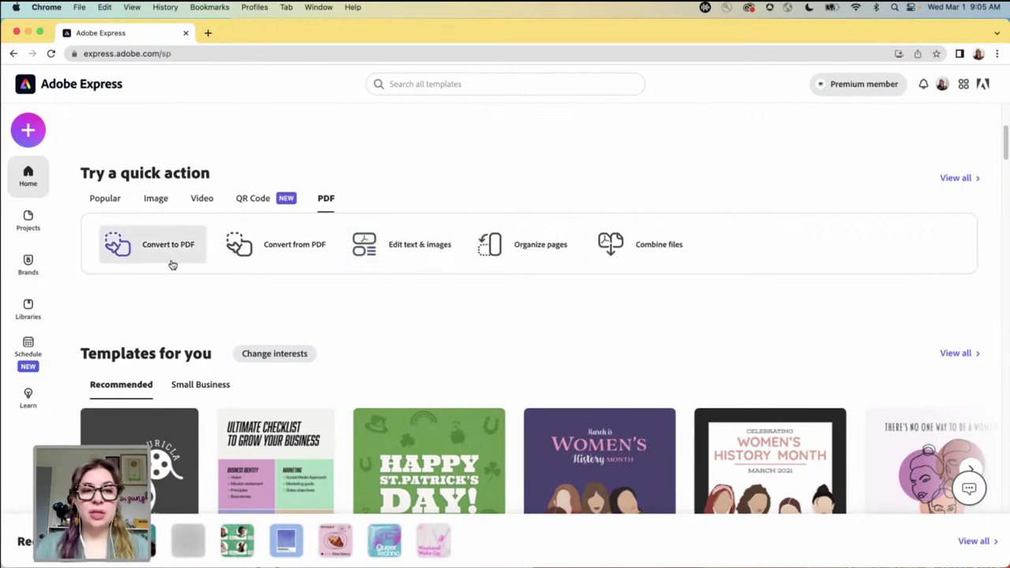
pyautogui.click(113, 202)
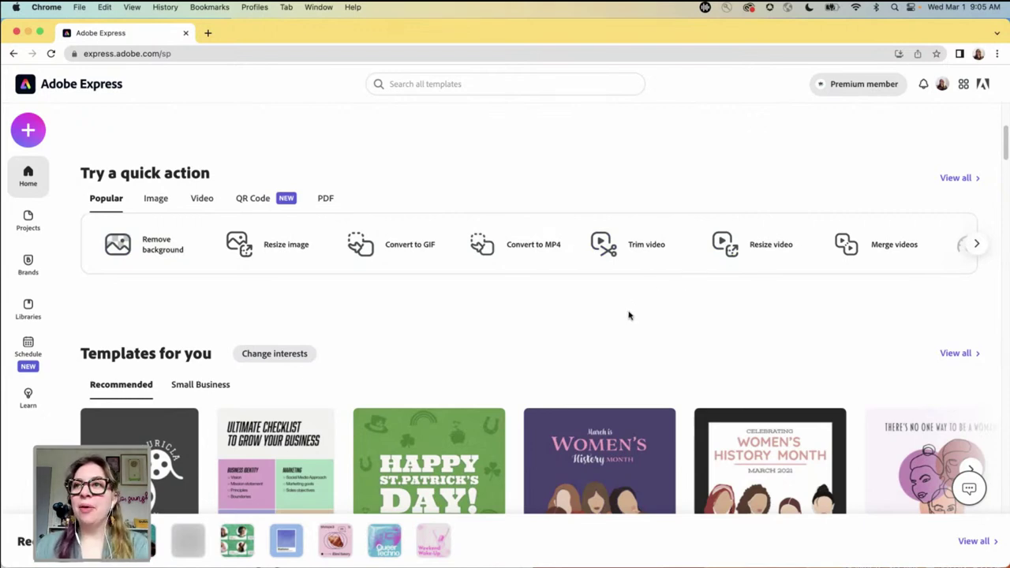
pyautogui.scroll(-5, 629, 316)
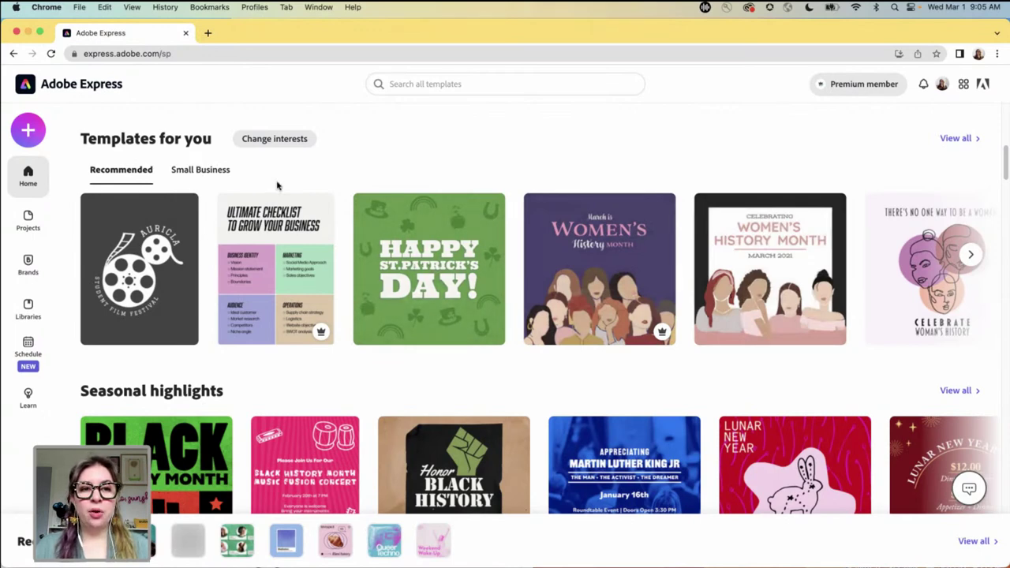
# - Browse the Small Business template suggestions and scroll through the home page
pyautogui.click(205, 178)
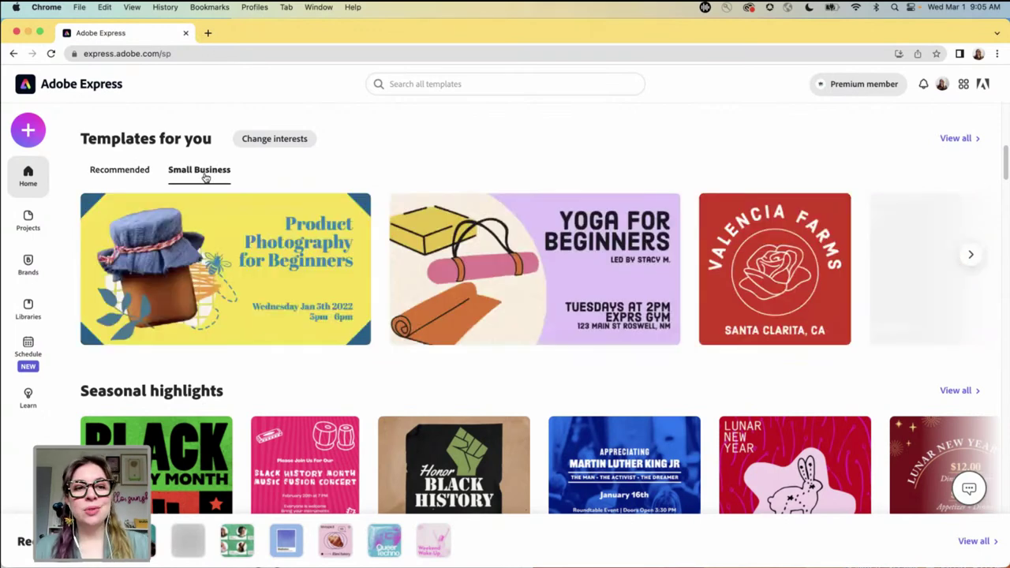
pyautogui.click(971, 257)
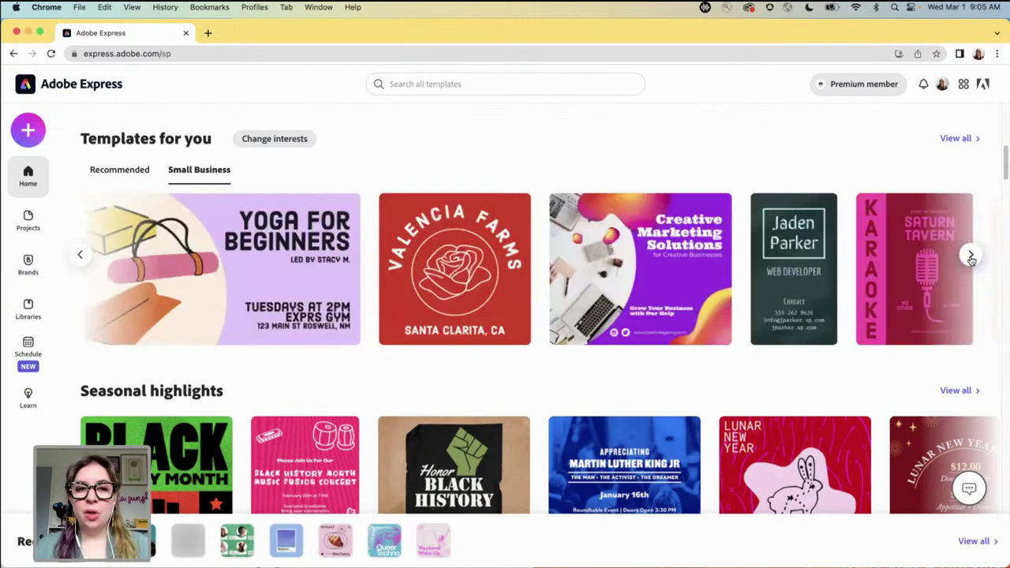
pyautogui.click(971, 256)
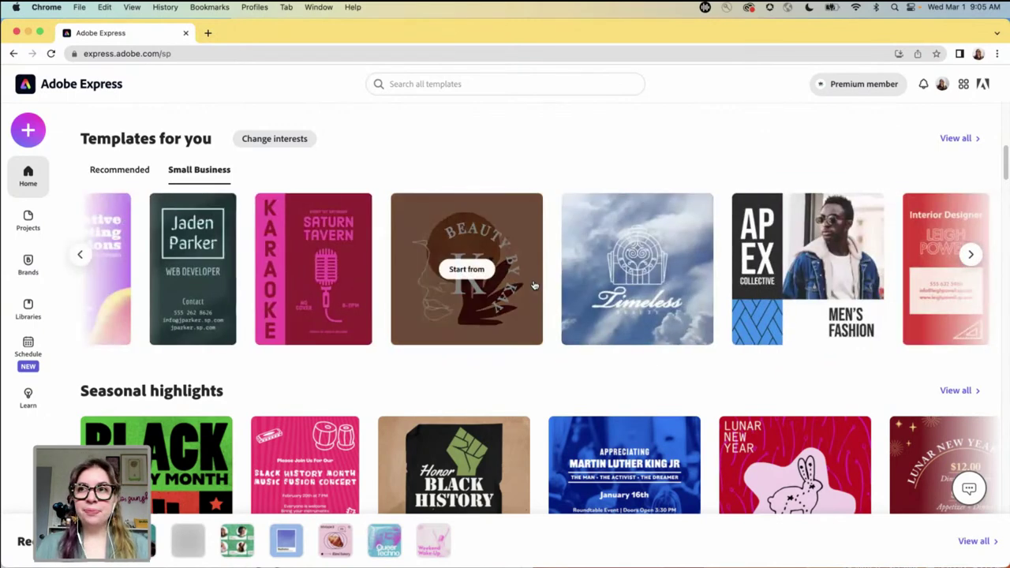
pyautogui.scroll(-2, 558, 327)
pyautogui.scroll(-4, 557, 327)
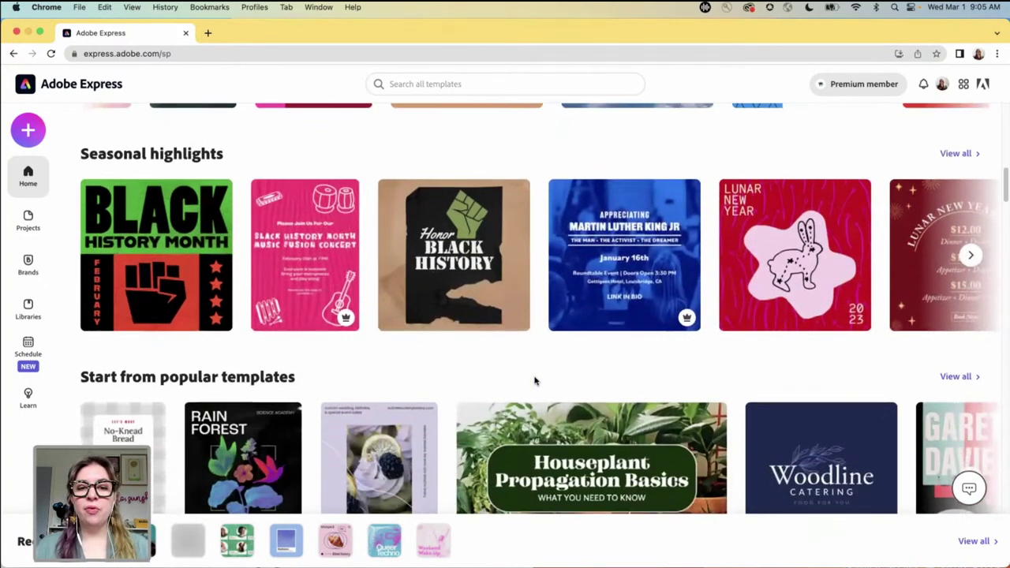
pyautogui.scroll(-6, 534, 382)
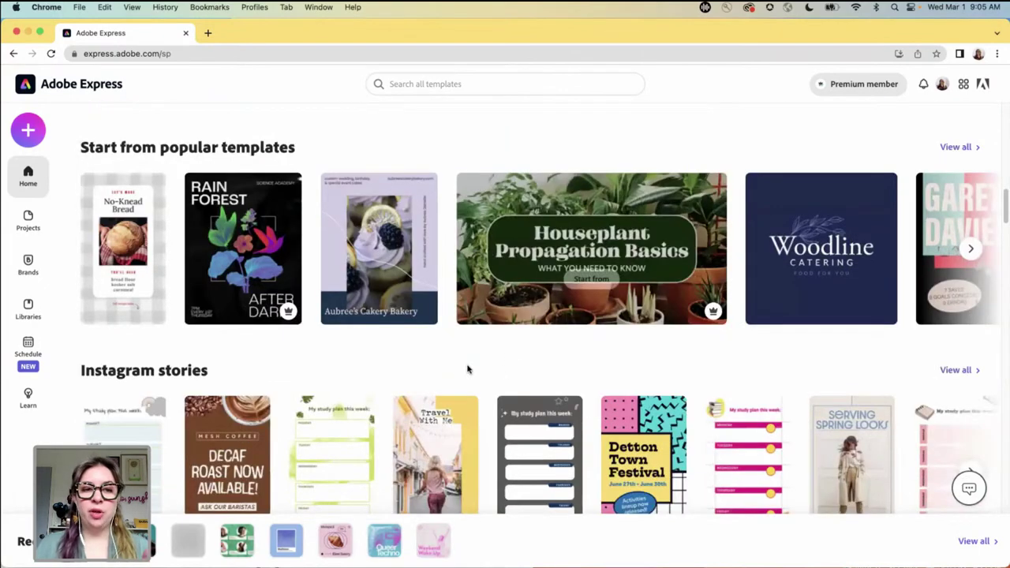
pyautogui.scroll(-3, 467, 368)
pyautogui.scroll(-12, 468, 368)
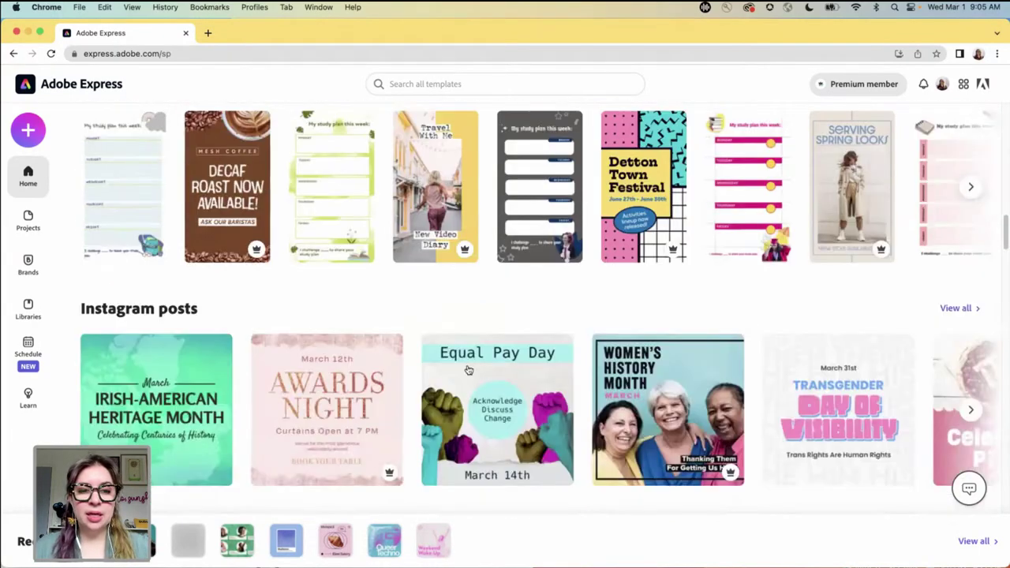
pyautogui.scroll(-12, 468, 369)
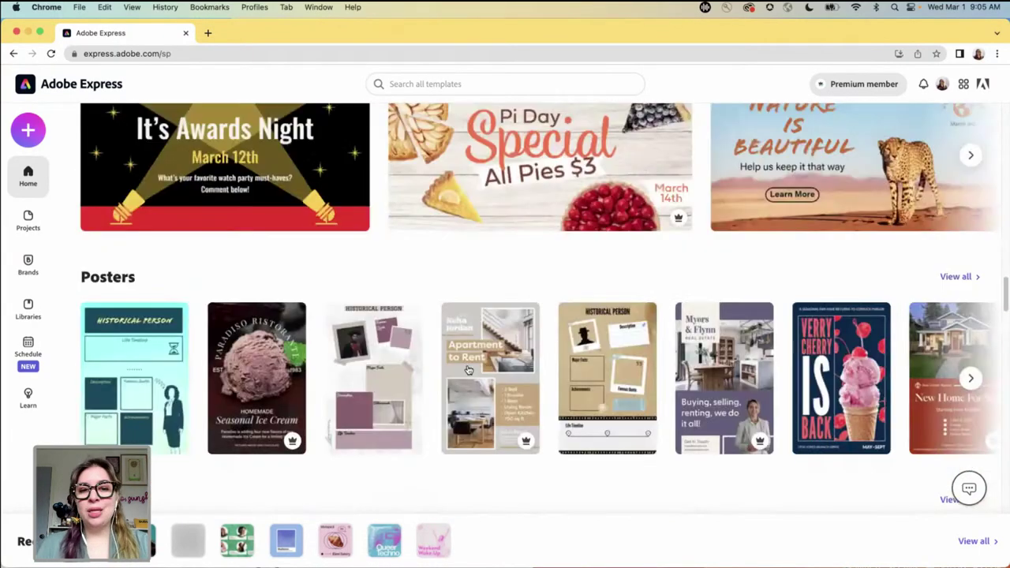
pyautogui.scroll(-2, 431, 408)
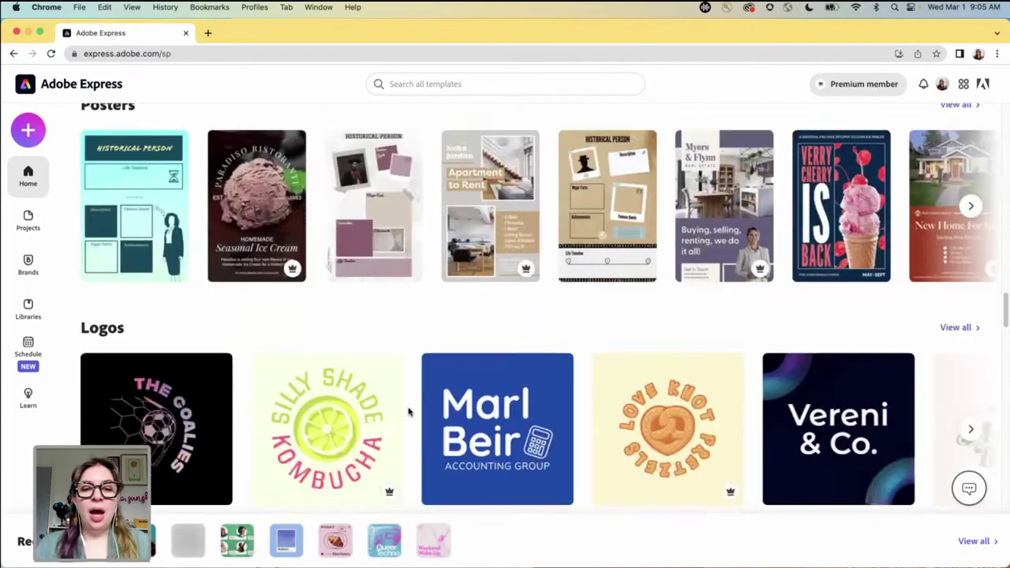
pyautogui.scroll(10, 411, 411)
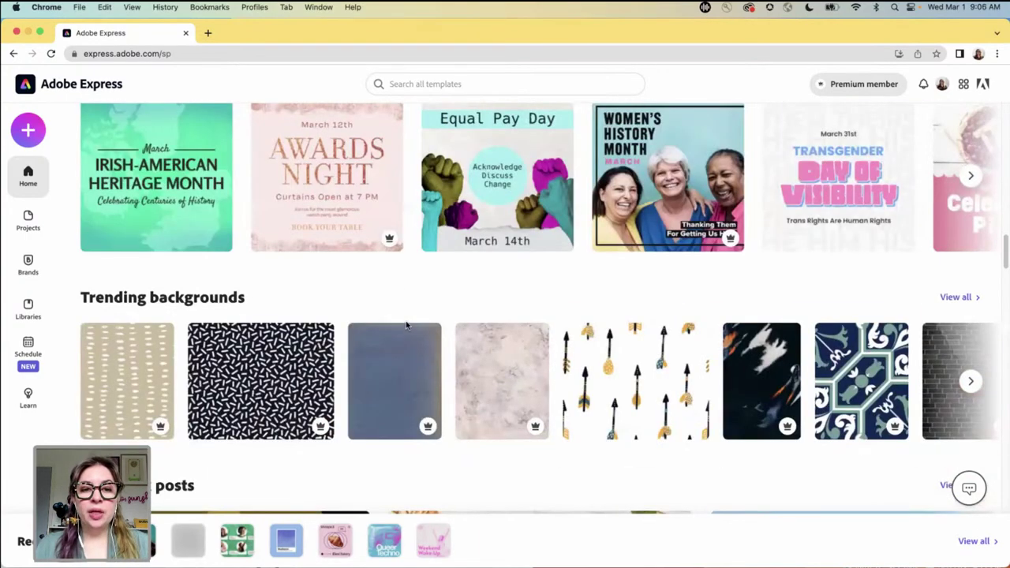
pyautogui.scroll(2, 407, 324)
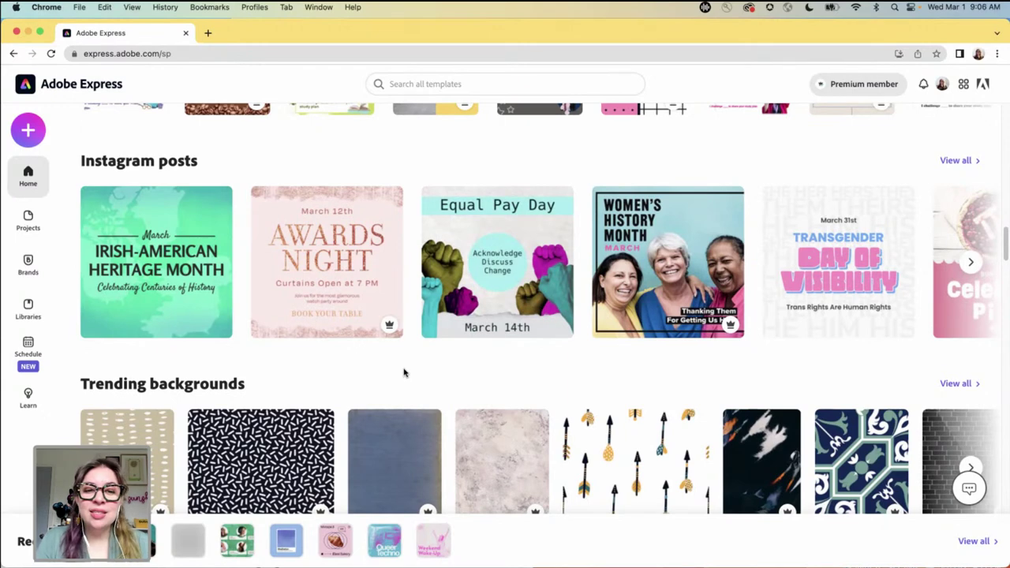
pyautogui.scroll(3, 406, 371)
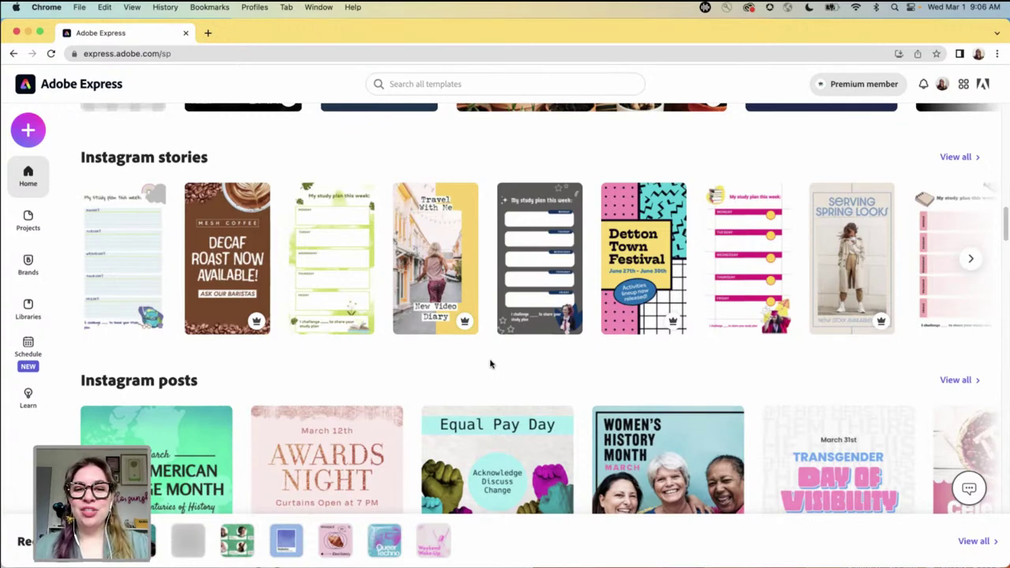
pyautogui.scroll(5, 489, 362)
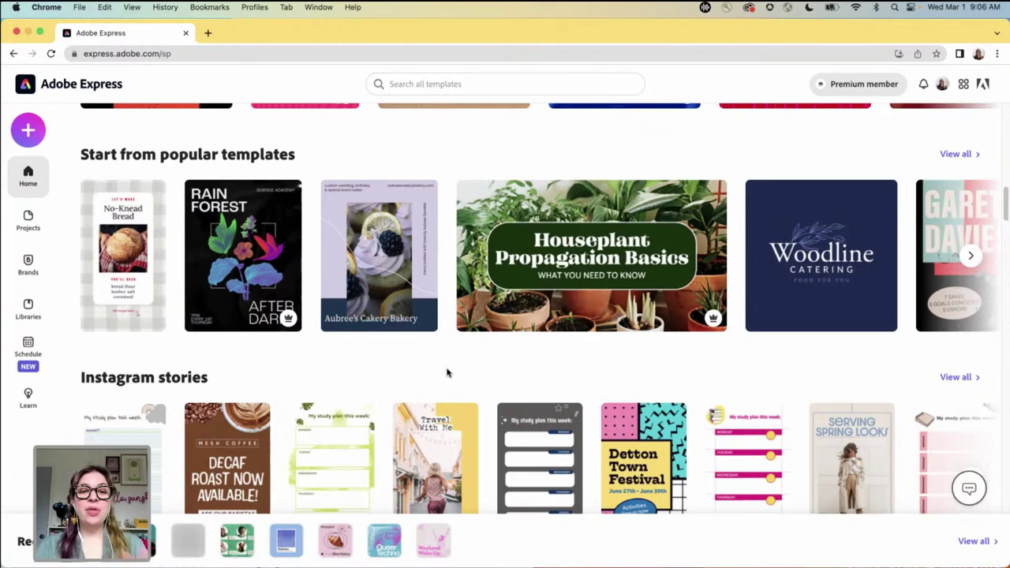
pyautogui.scroll(15, 446, 373)
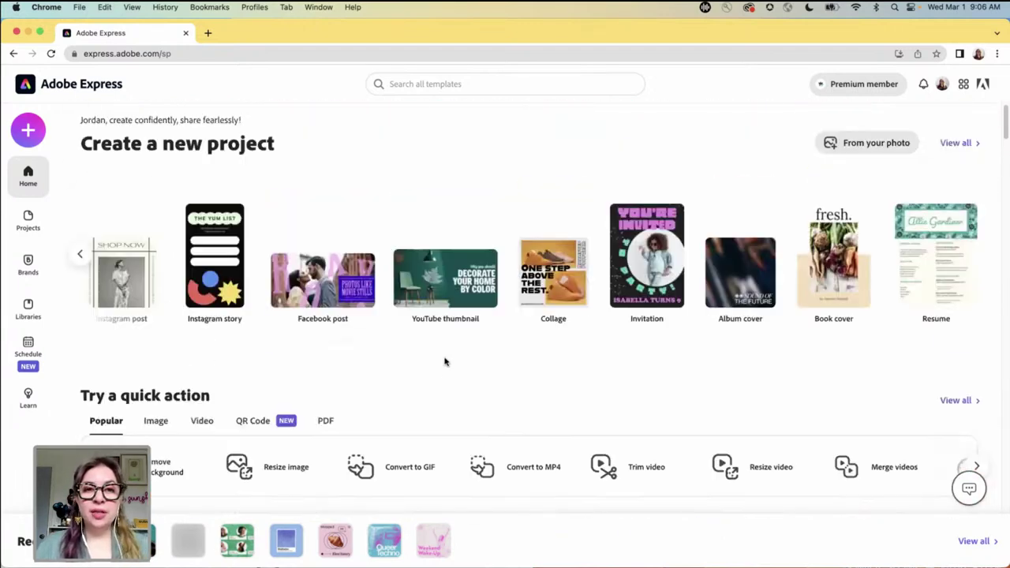
# - Search all templates for 'stars'
pyautogui.click(436, 82)
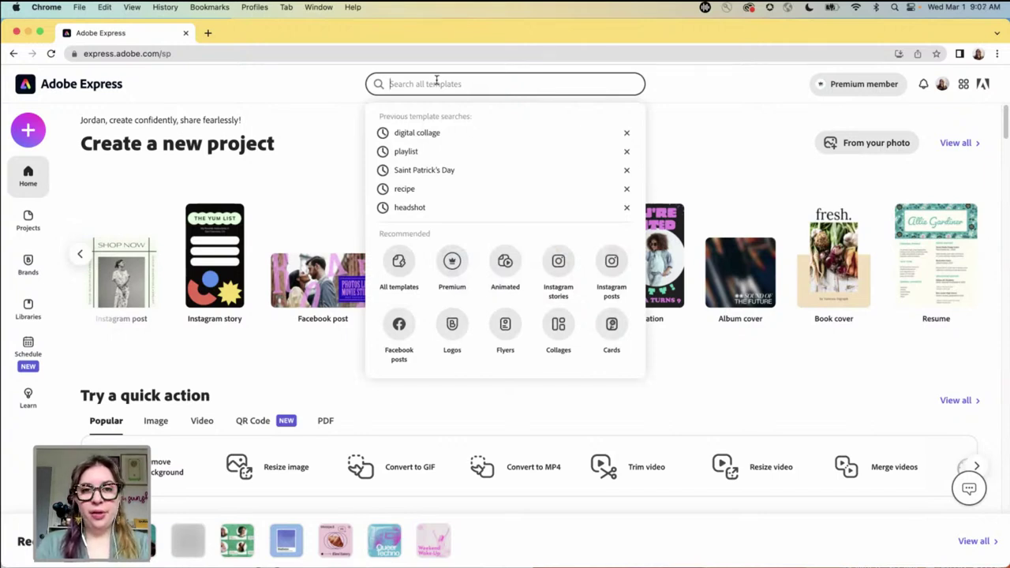
pyautogui.write('stars')
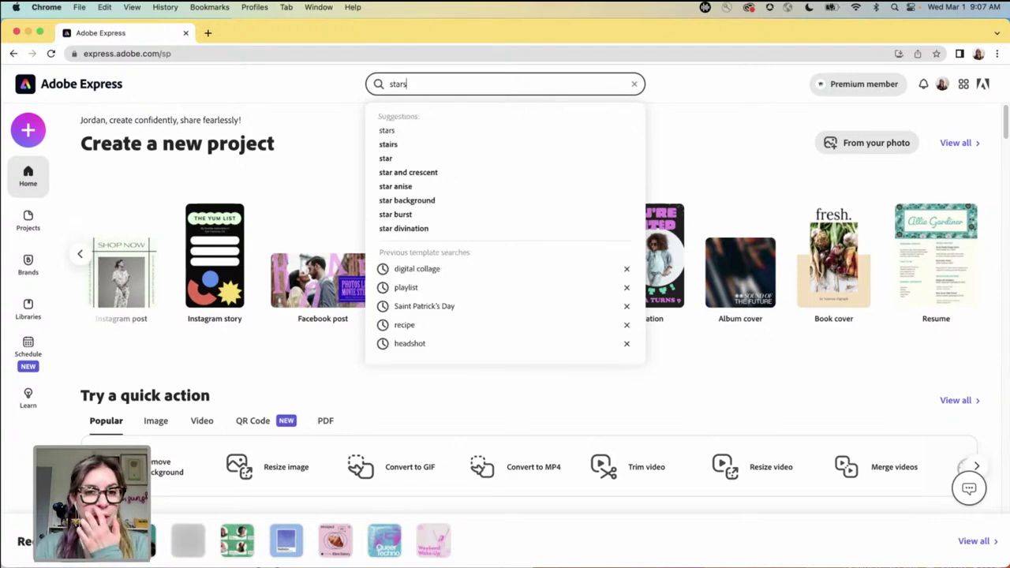
pyautogui.press('Return')
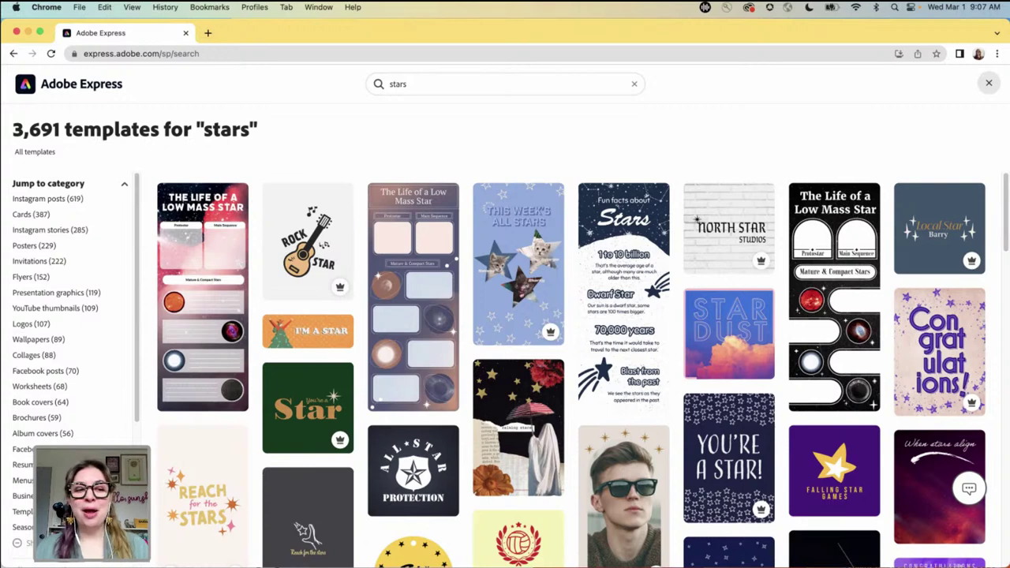
# - Start a design from the falling-stars collage template in the stars results
pyautogui.scroll(-3, 81, 430)
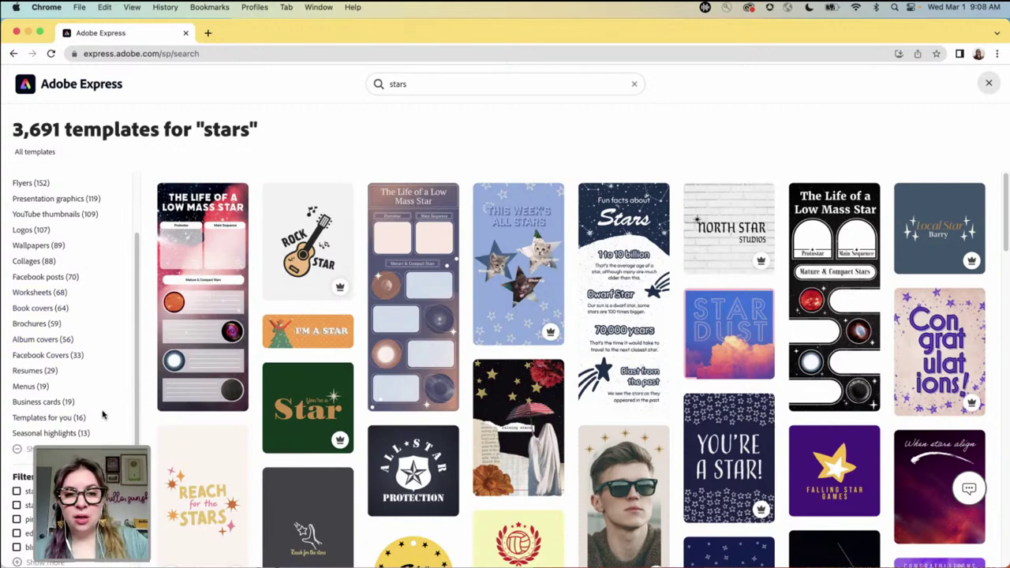
pyautogui.scroll(3, 102, 414)
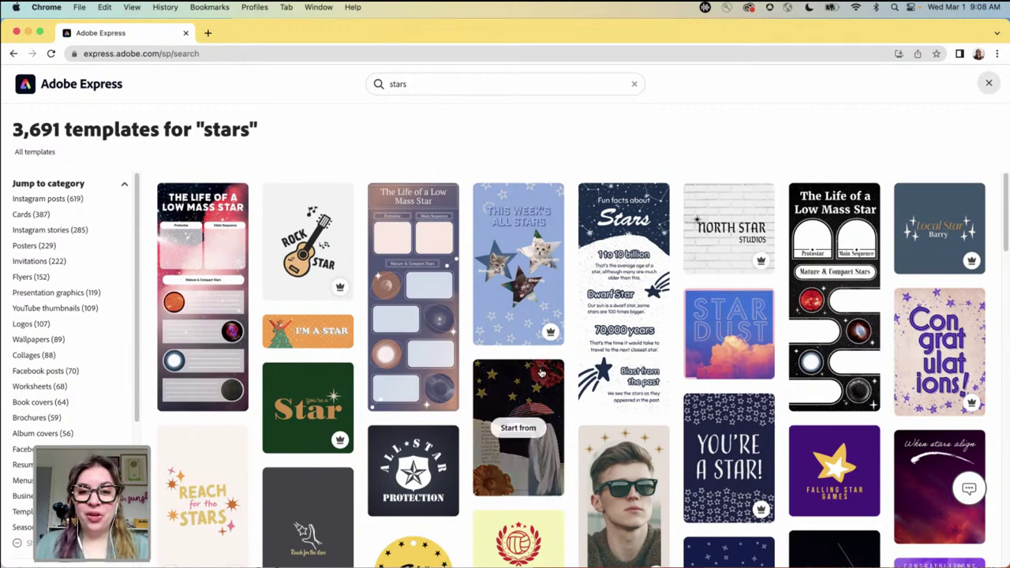
pyautogui.scroll(-1, 565, 370)
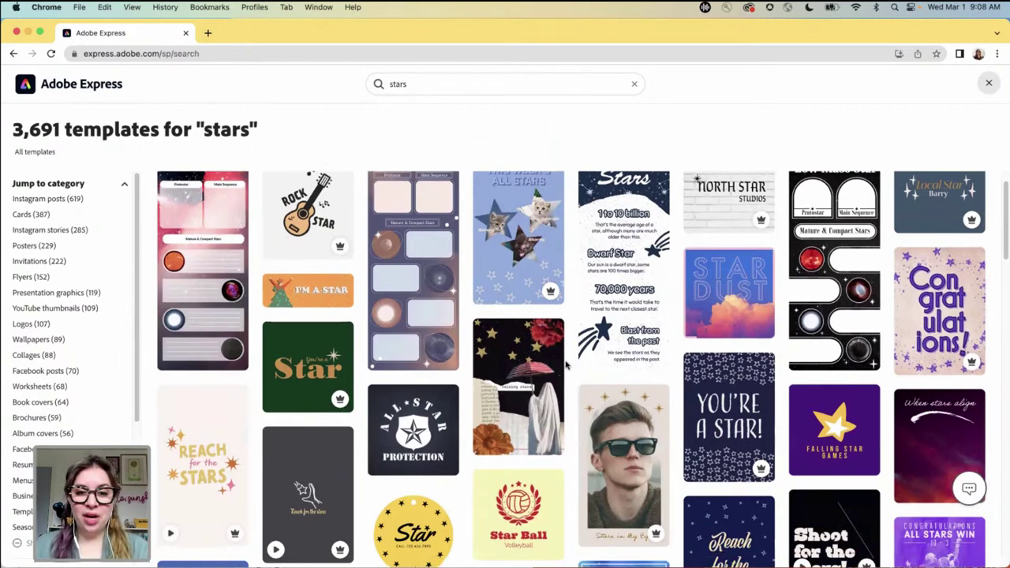
pyautogui.moveTo(560, 362)
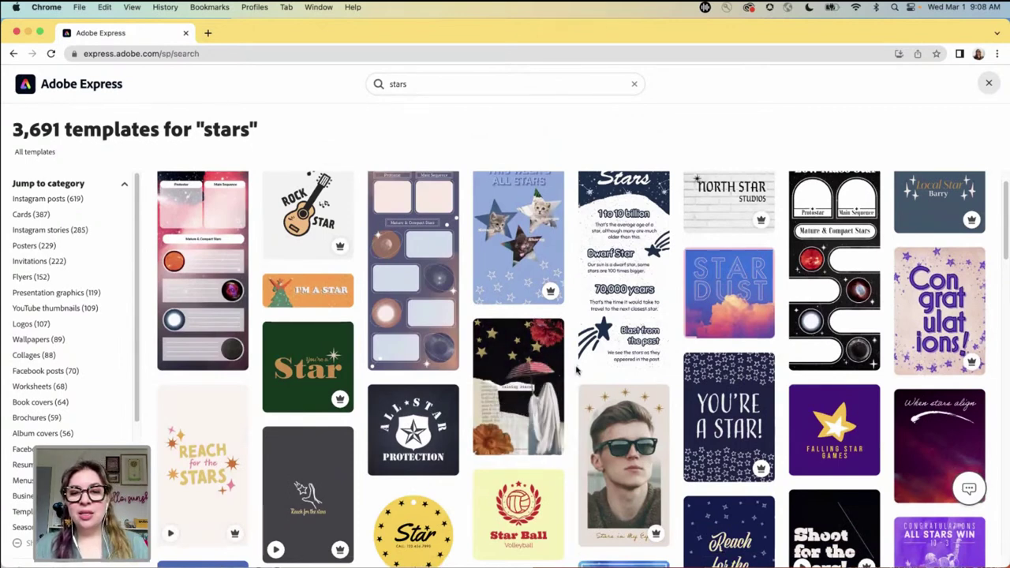
pyautogui.scroll(-1, 568, 360)
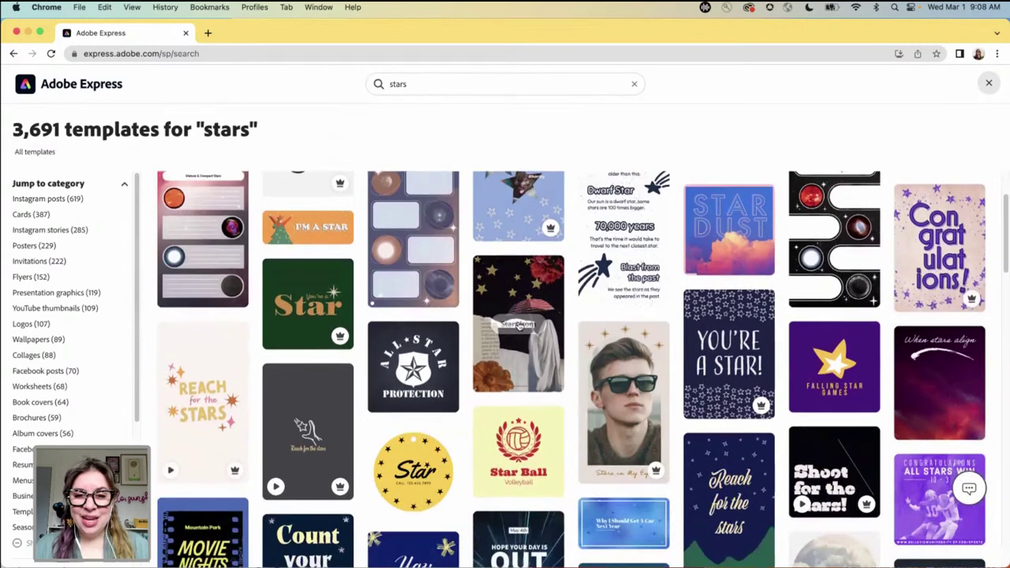
pyautogui.click(520, 326)
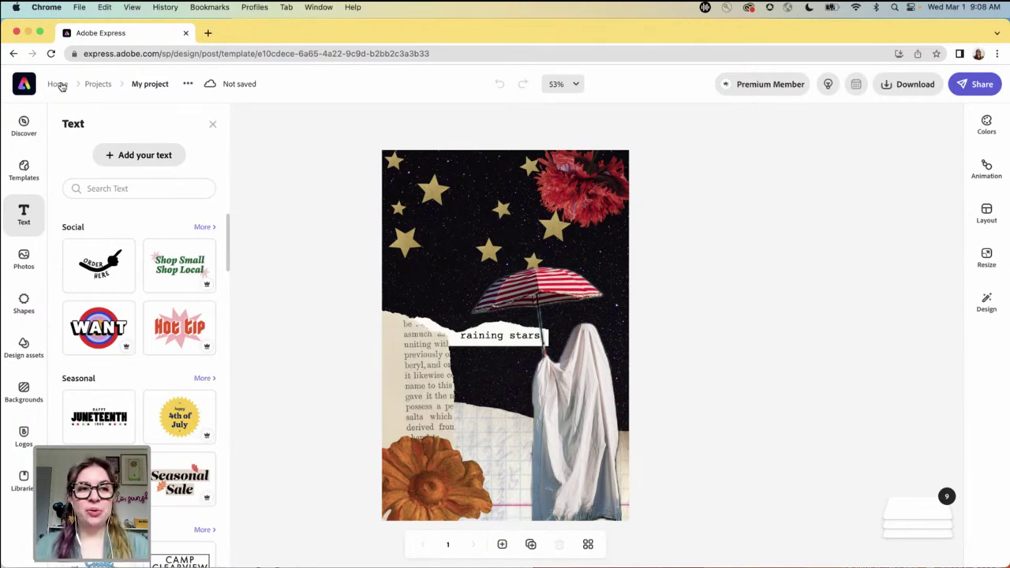
# - Exit the raining stars design to Home, choosing Don't save
pyautogui.click(59, 86)
pyautogui.click(612, 355)
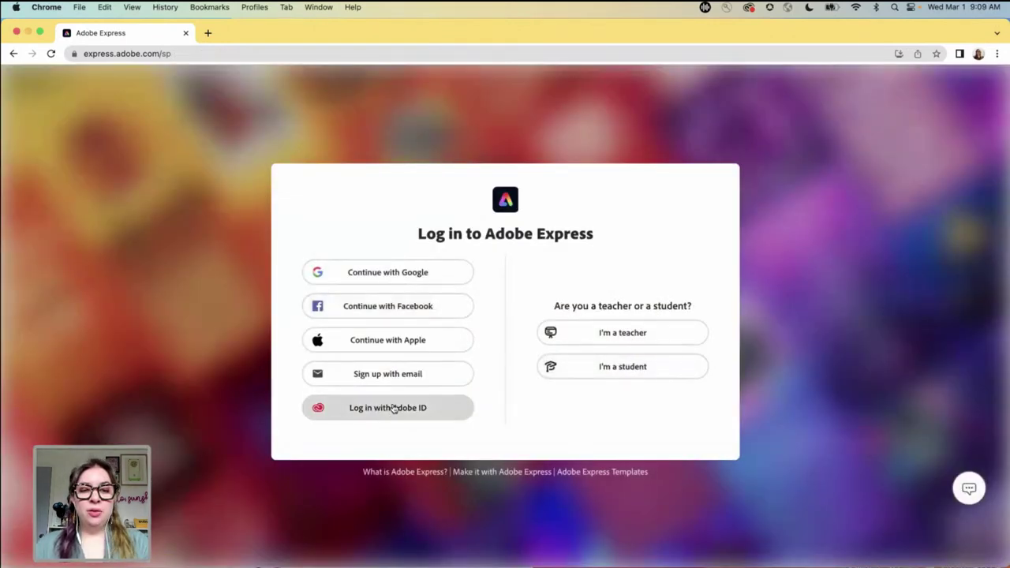
# - Sign in to Adobe Express with the first Google account in the chooser
pyautogui.click(395, 408)
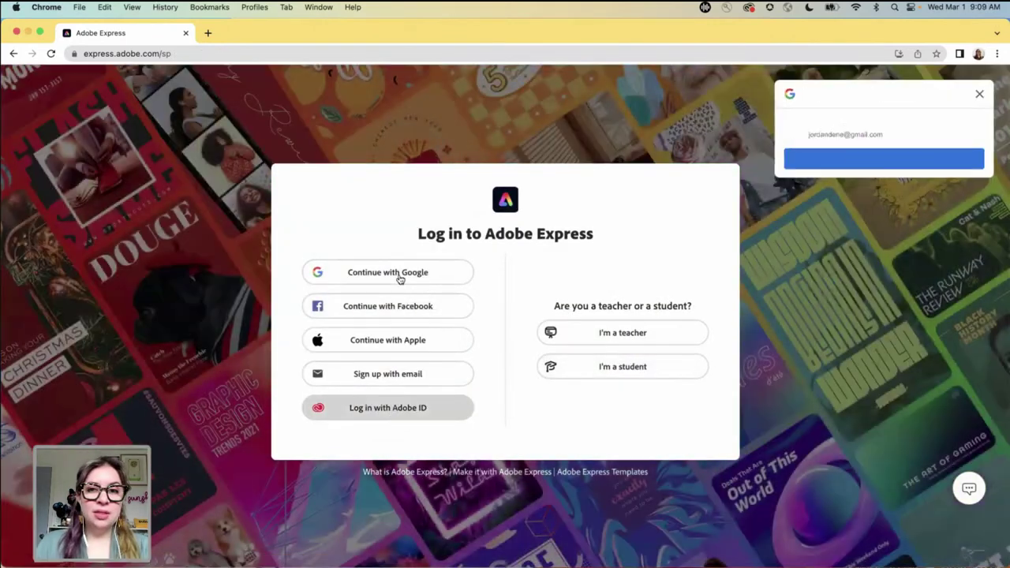
pyautogui.click(397, 277)
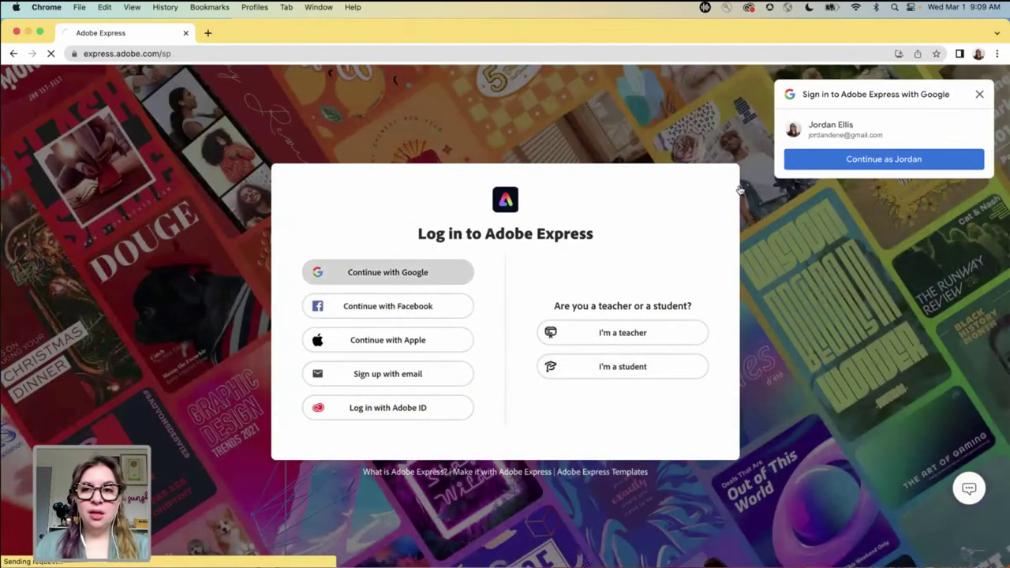
pyautogui.click(912, 161)
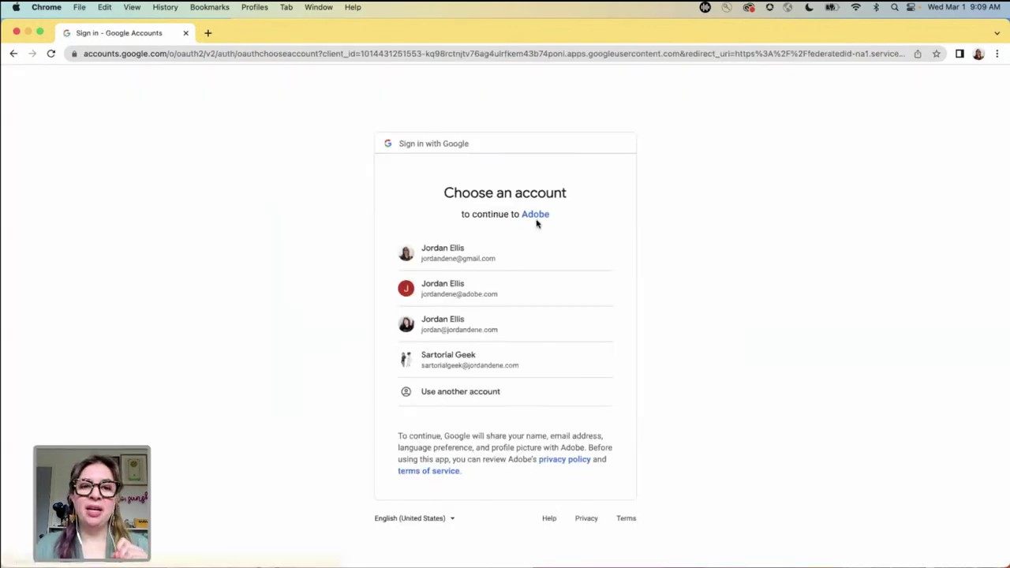
pyautogui.click(456, 250)
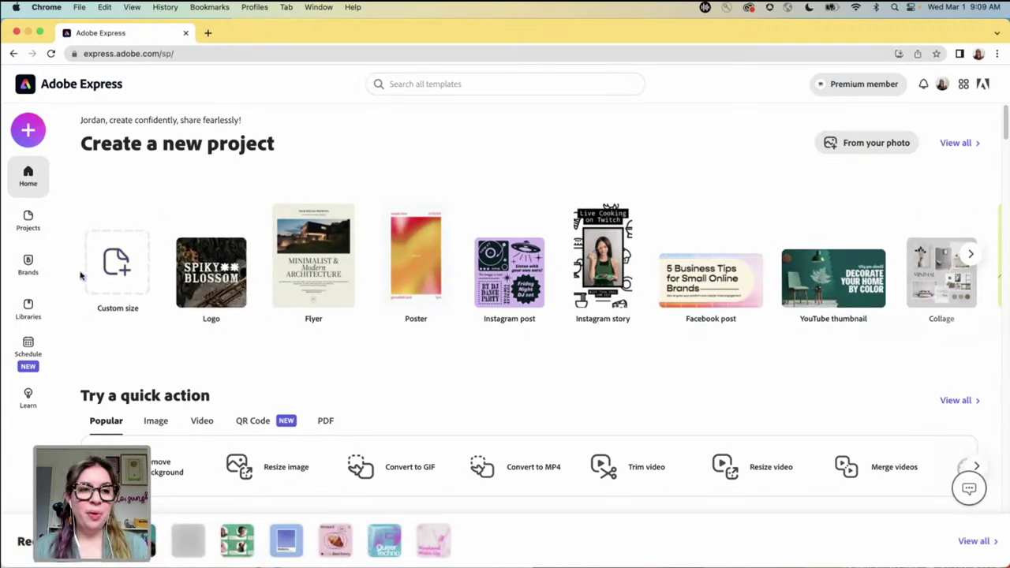
# - Open the Brands page from the home page sidebar
pyautogui.click(30, 270)
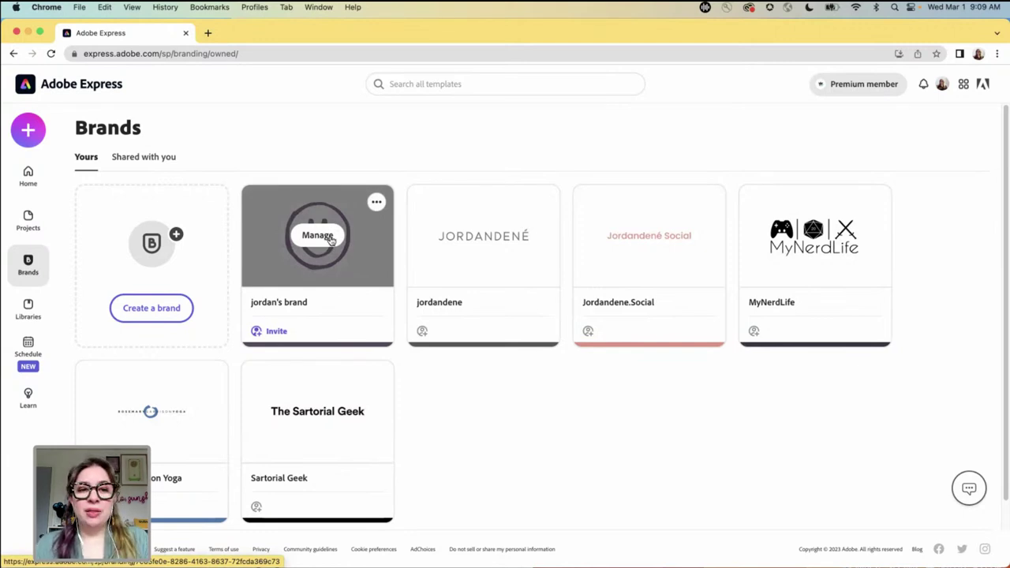
# - View the smiley-face brand kit, then move on to the Libraries page
pyautogui.click(320, 274)
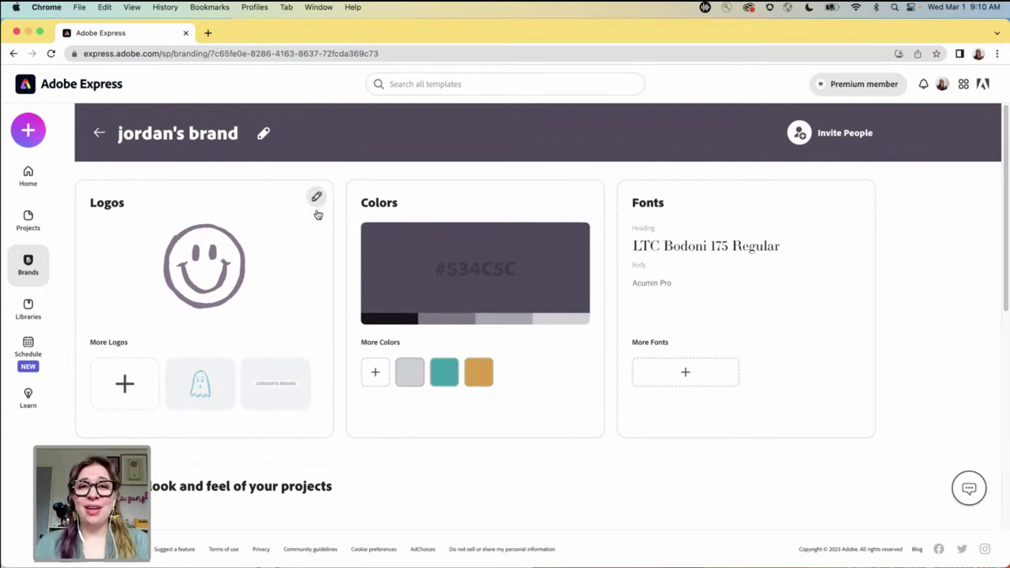
pyautogui.click(31, 315)
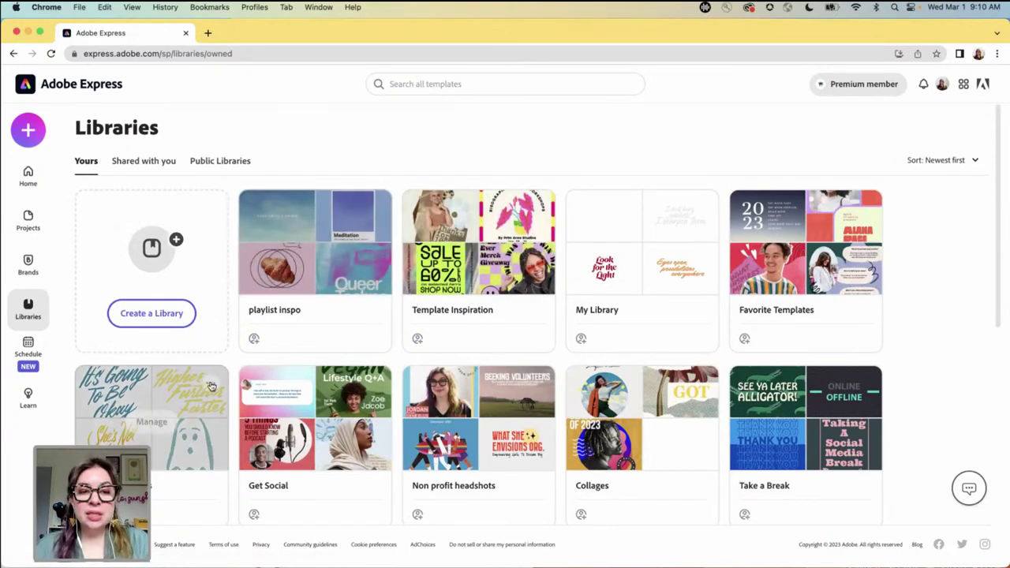
# - Browse the SartorialGeek library's templates and return to all libraries
pyautogui.scroll(-3, 402, 352)
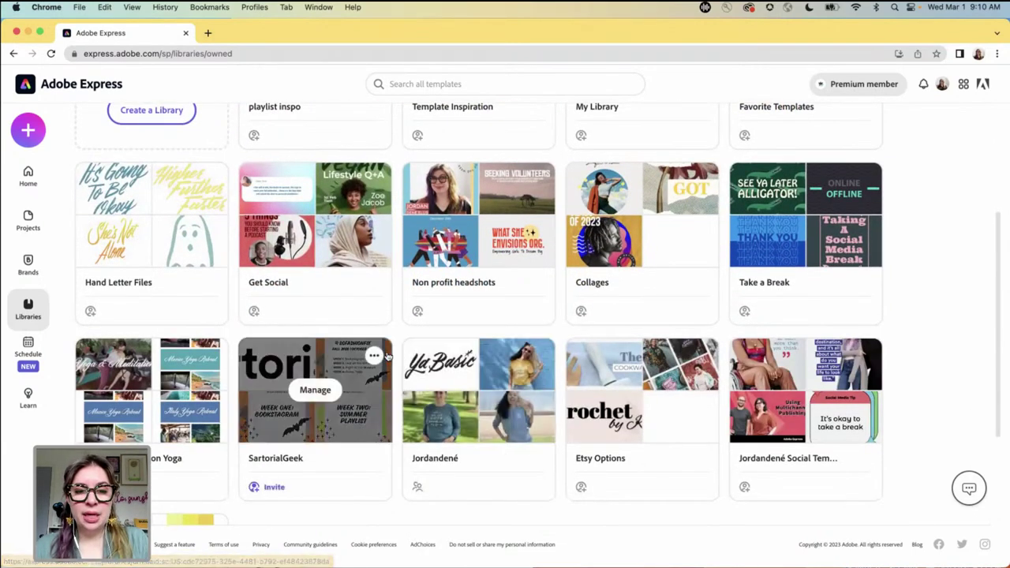
pyautogui.click(320, 372)
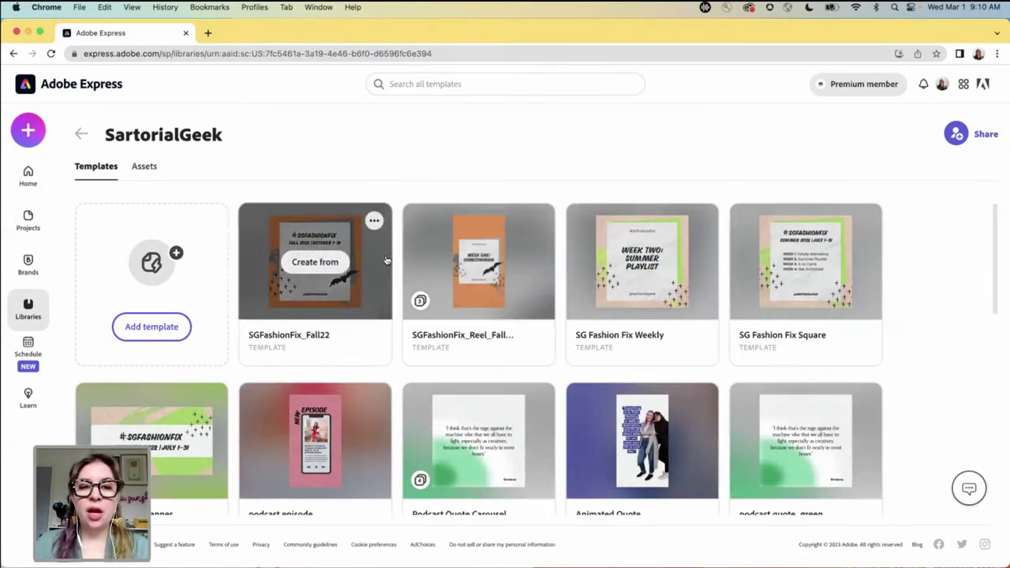
pyautogui.scroll(-7, 400, 258)
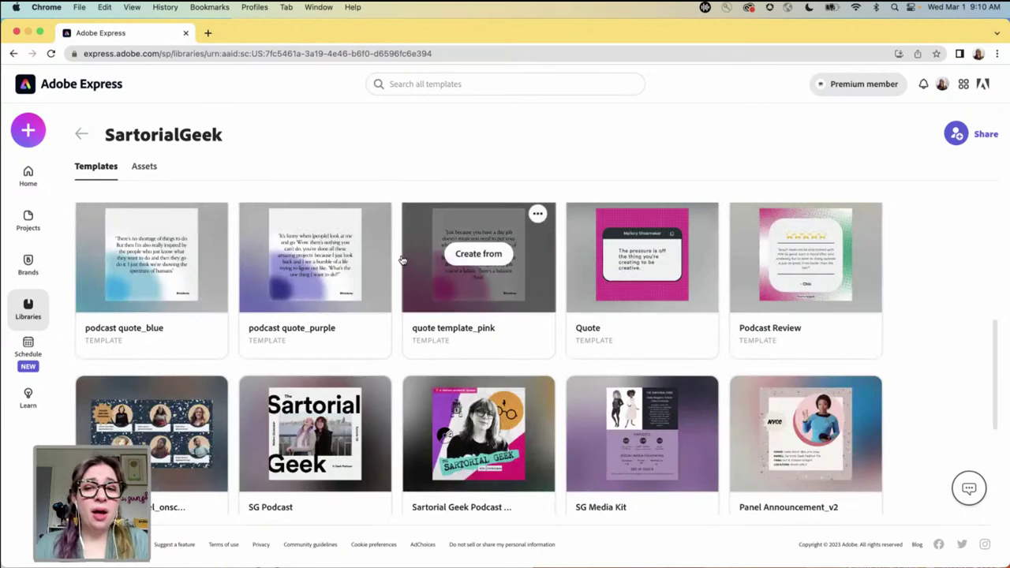
pyautogui.scroll(-3, 400, 259)
pyautogui.scroll(-2, 400, 259)
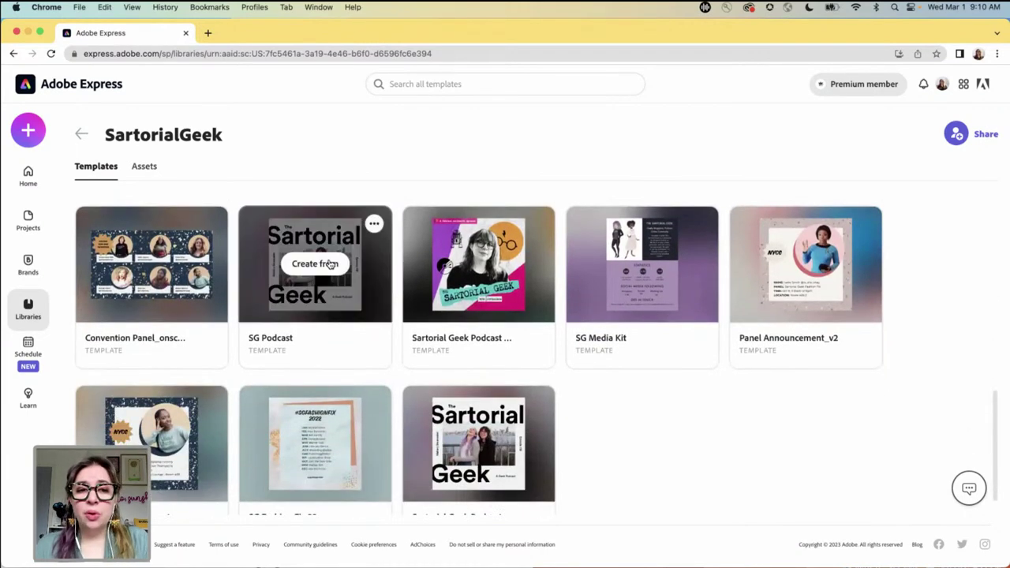
pyautogui.scroll(12, 397, 284)
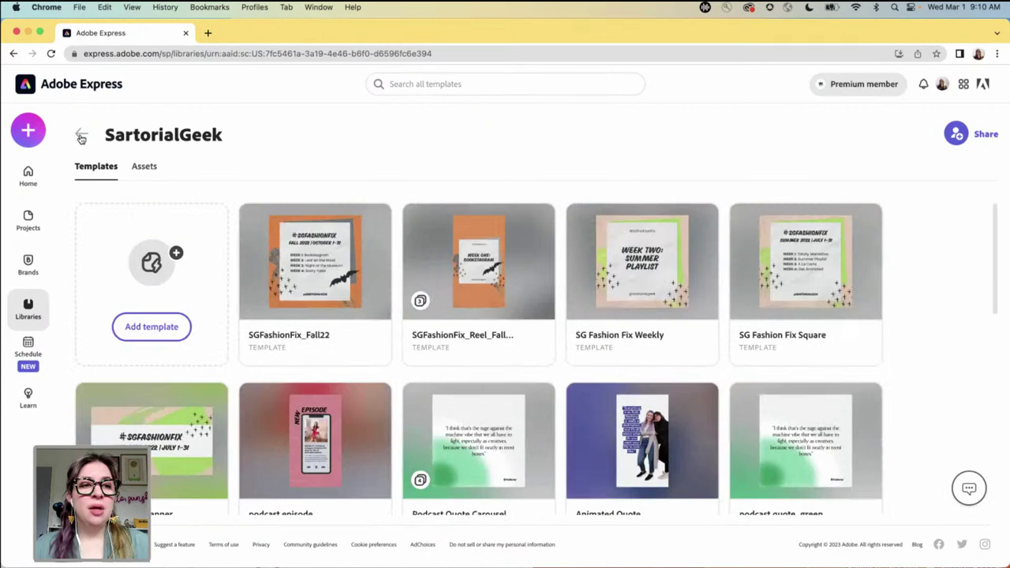
pyautogui.click(82, 134)
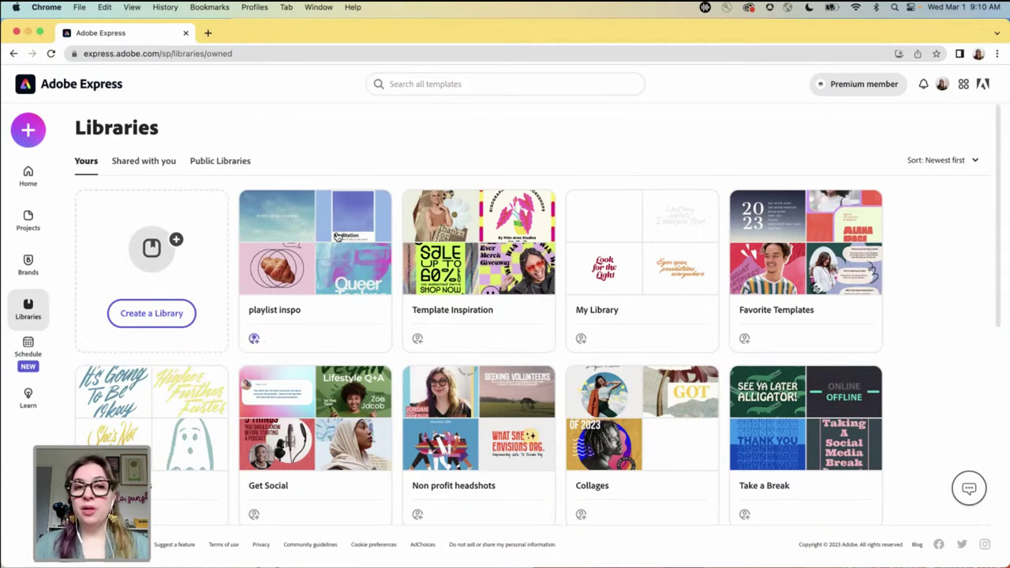
# - View the playlist inspo library and go back to the libraries overview
pyautogui.click(326, 267)
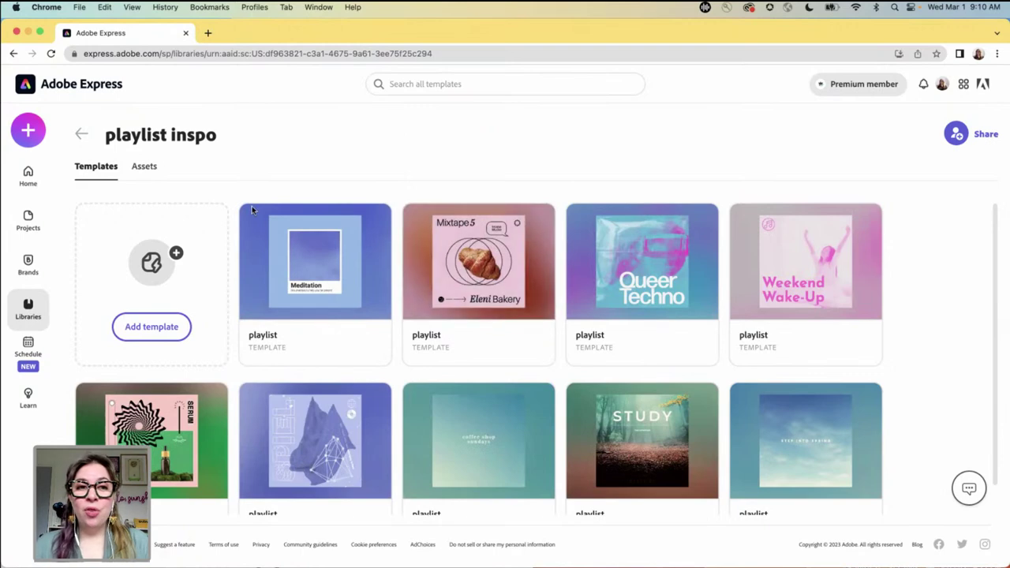
pyautogui.click(82, 135)
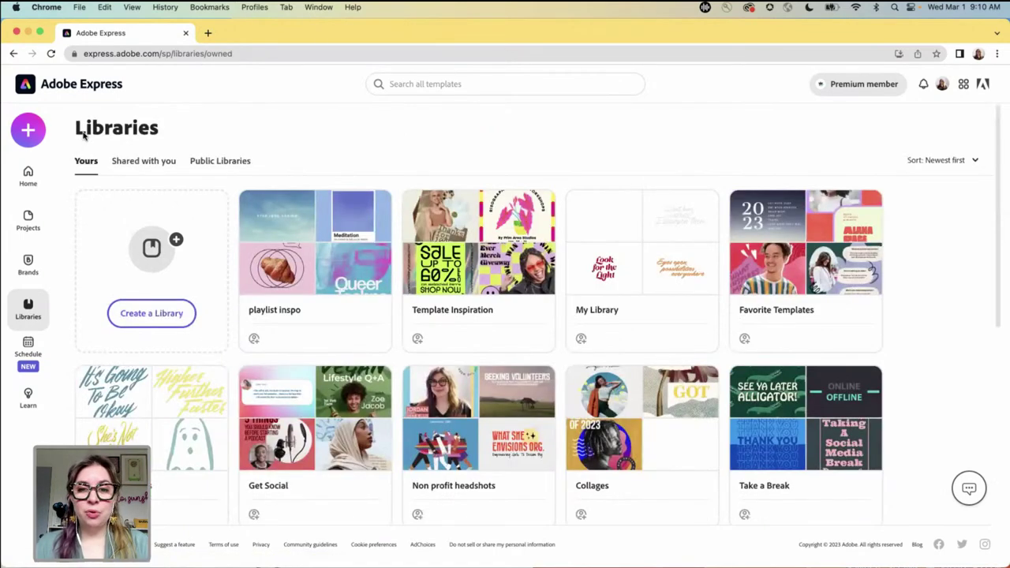
pyautogui.moveTo(823, 249)
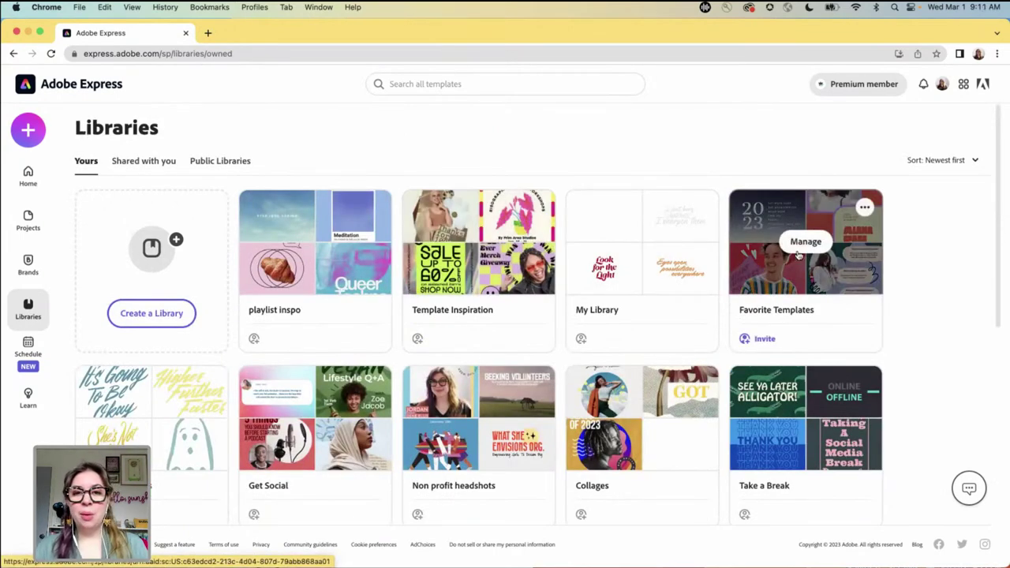
pyautogui.moveTo(531, 265)
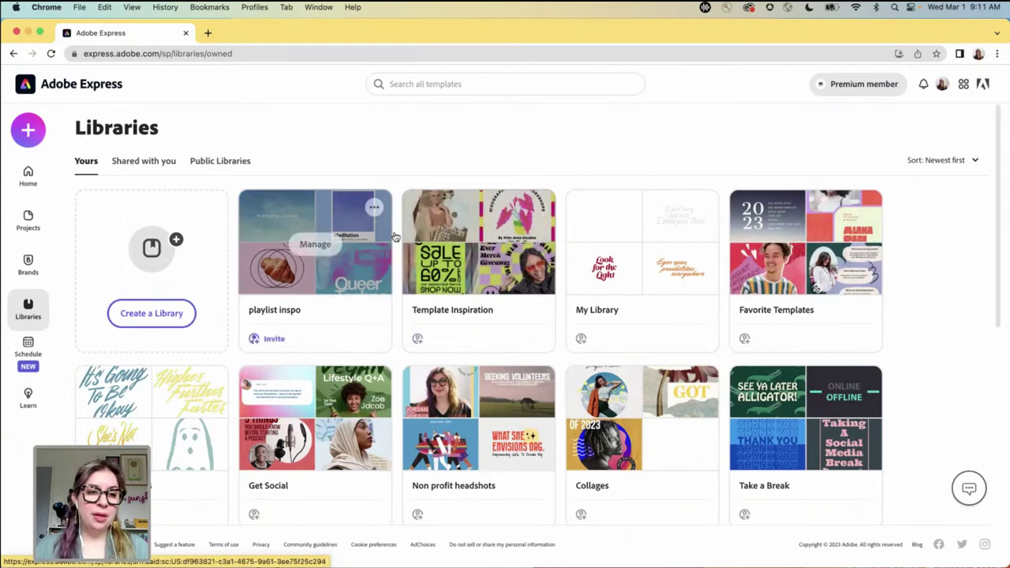
# - Go to Projects and open the Personal folder
pyautogui.click(27, 229)
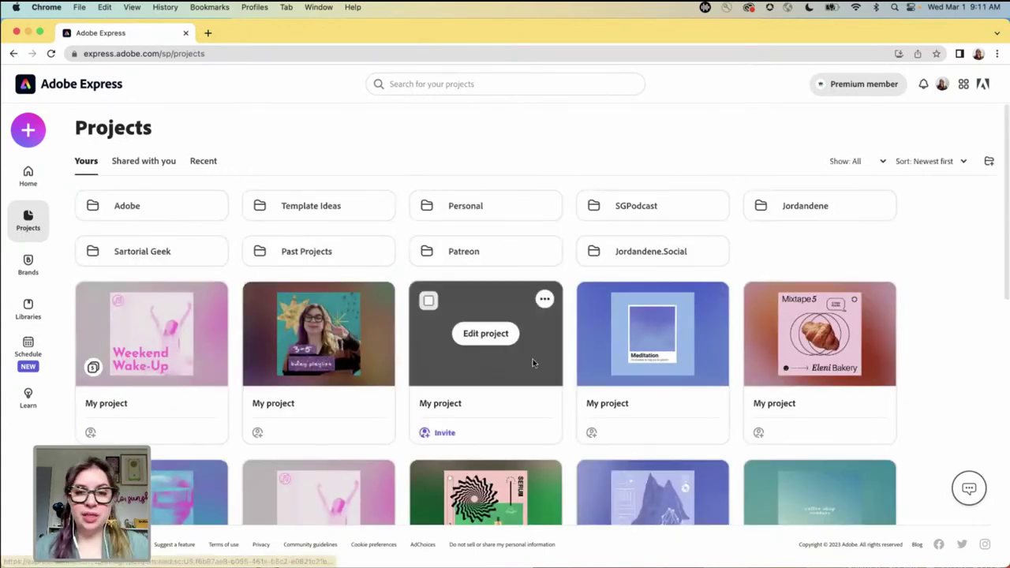
pyautogui.moveTo(813, 341)
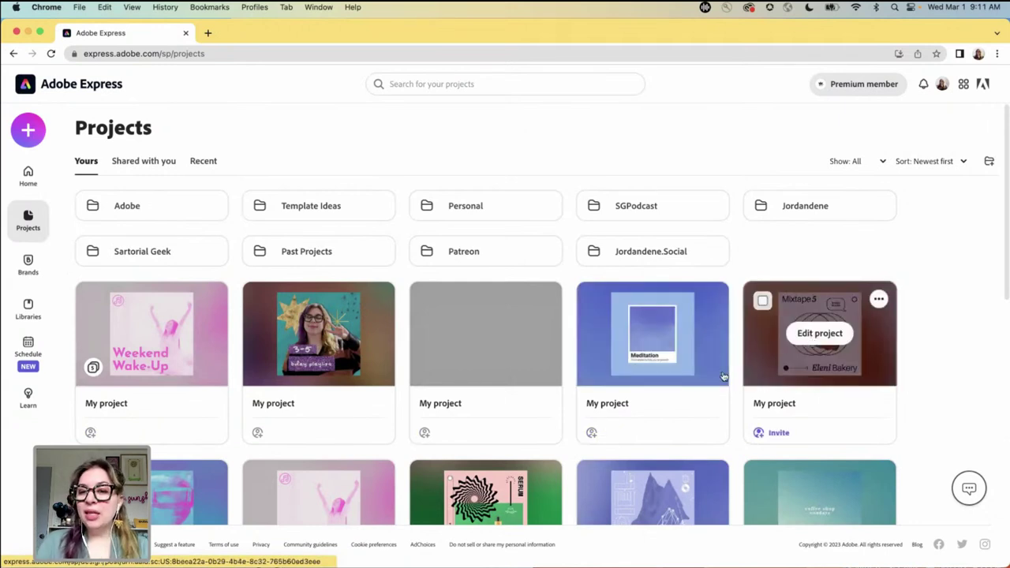
pyautogui.scroll(-3, 736, 345)
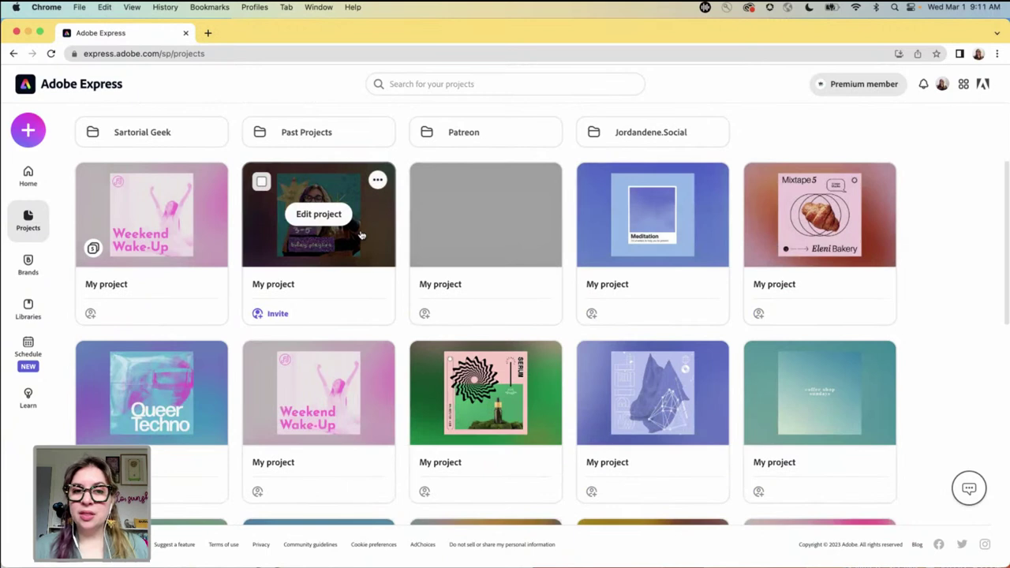
pyautogui.scroll(2, 404, 242)
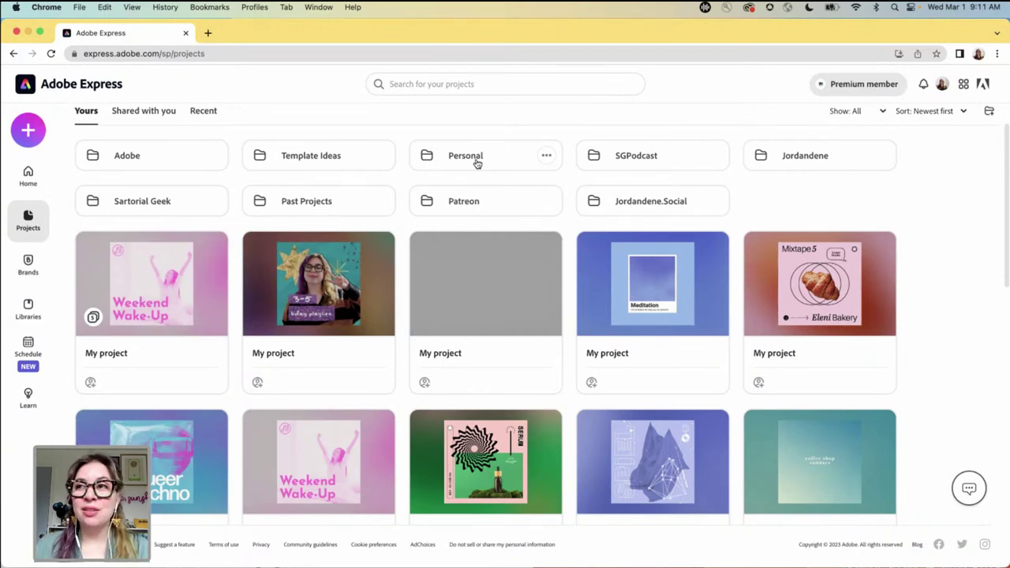
pyautogui.click(476, 163)
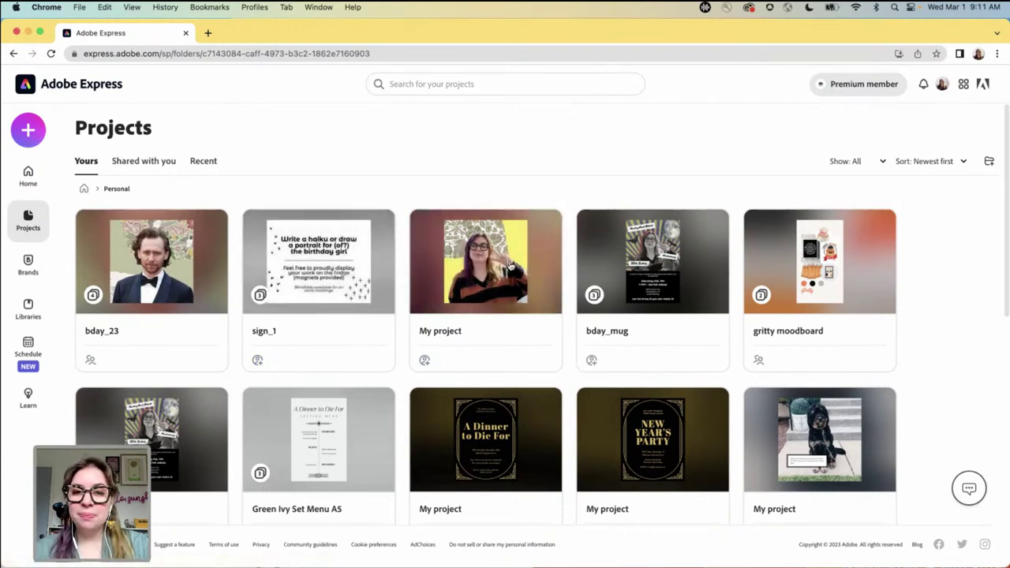
# - Open the gritty moodboard project from the Personal folder in the editor
pyautogui.scroll(-2, 739, 267)
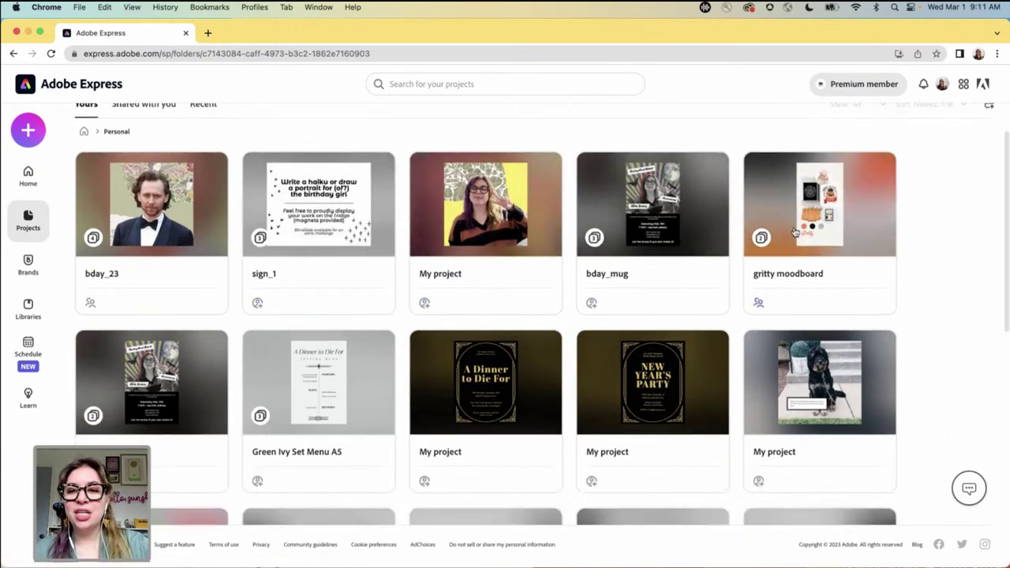
pyautogui.click(821, 204)
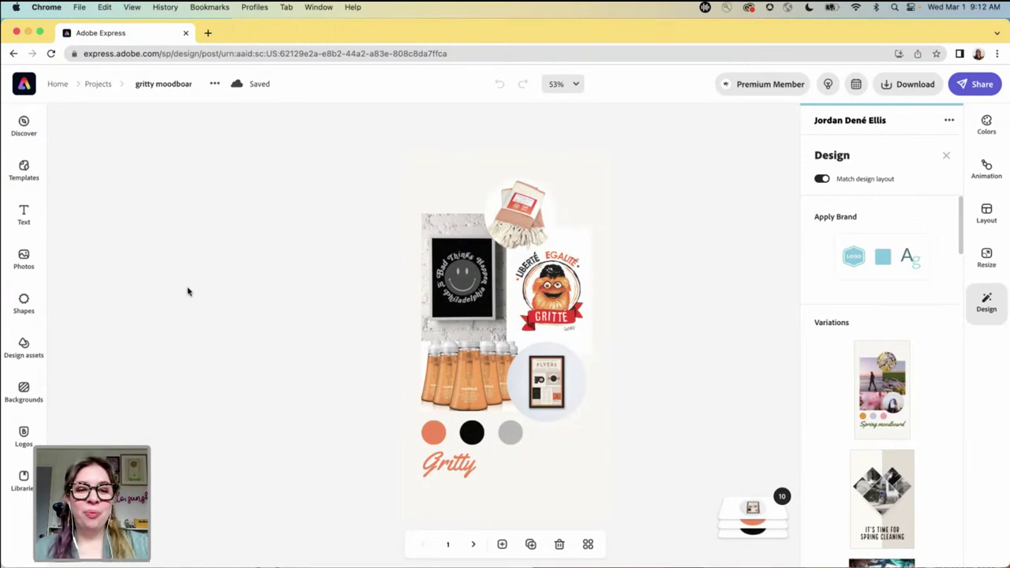
# - Return to Personal projects and preview the NEW YEAR'S PARTY invitation
pyautogui.click(13, 53)
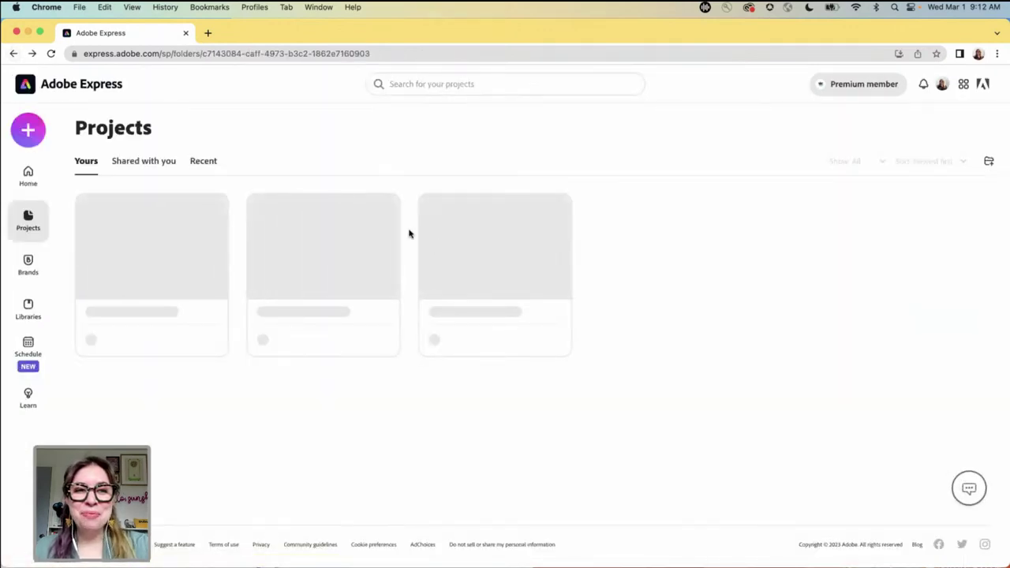
pyautogui.scroll(-2, 409, 261)
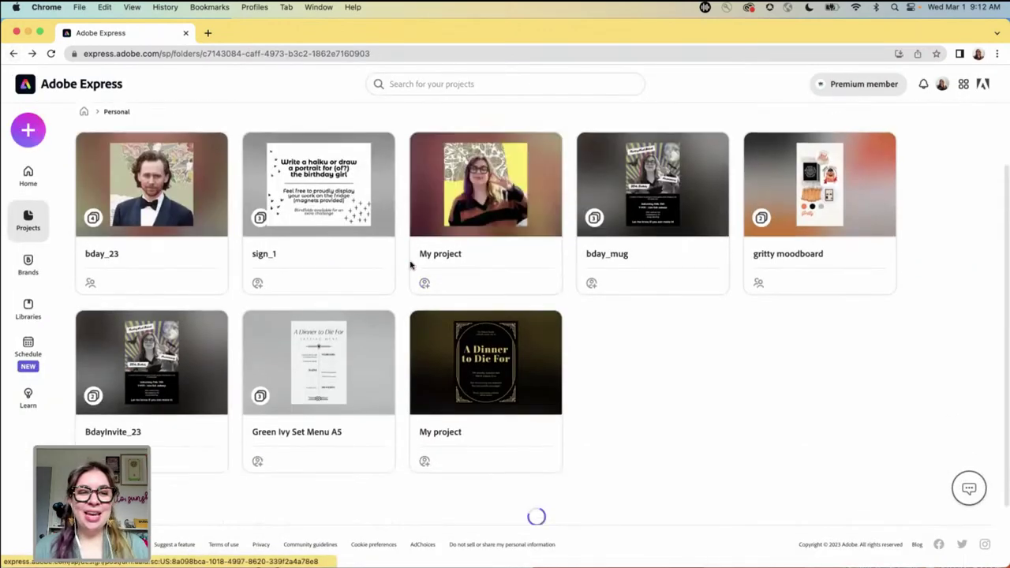
pyautogui.scroll(-1, 410, 265)
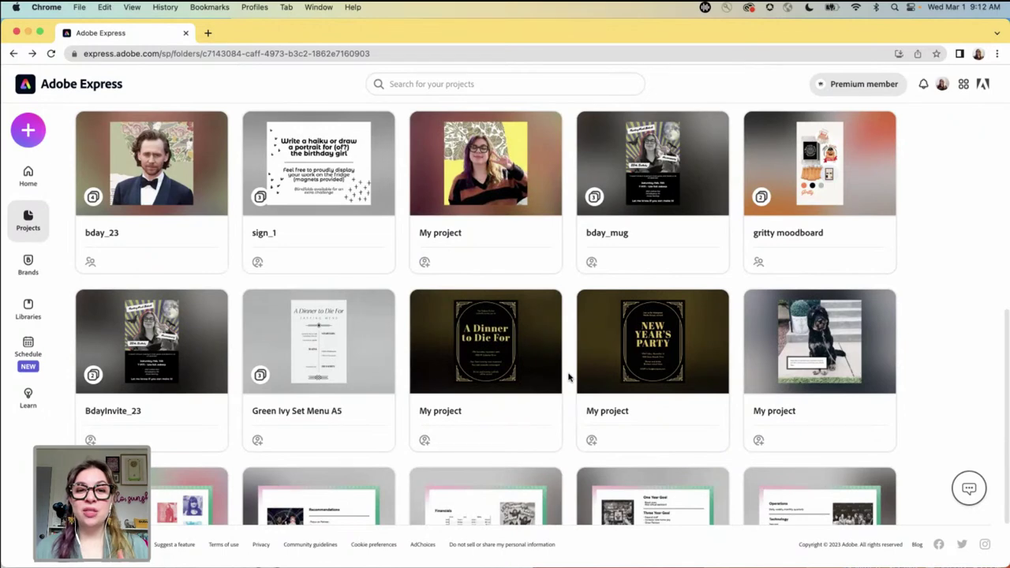
pyautogui.click(652, 350)
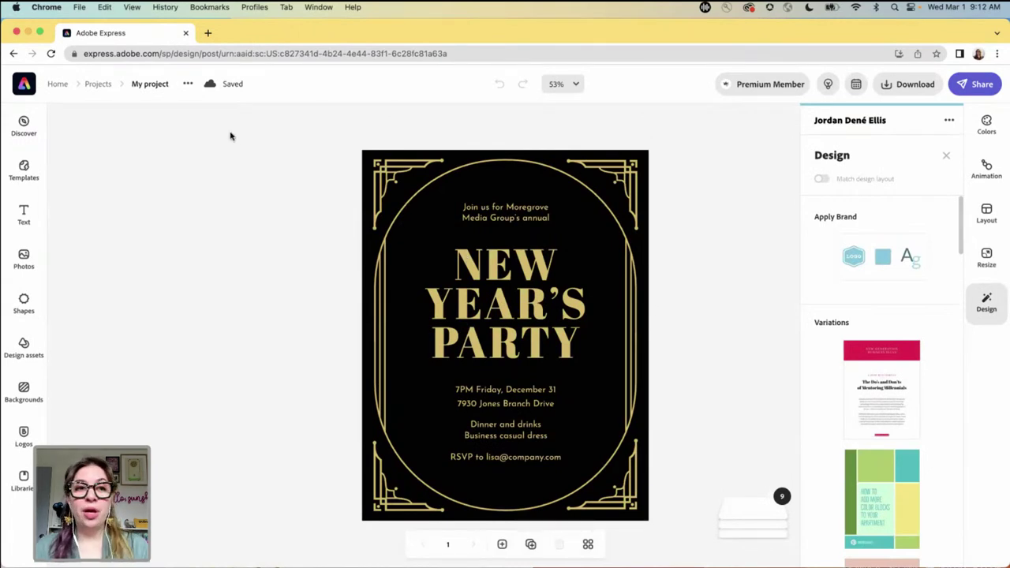
pyautogui.click(11, 54)
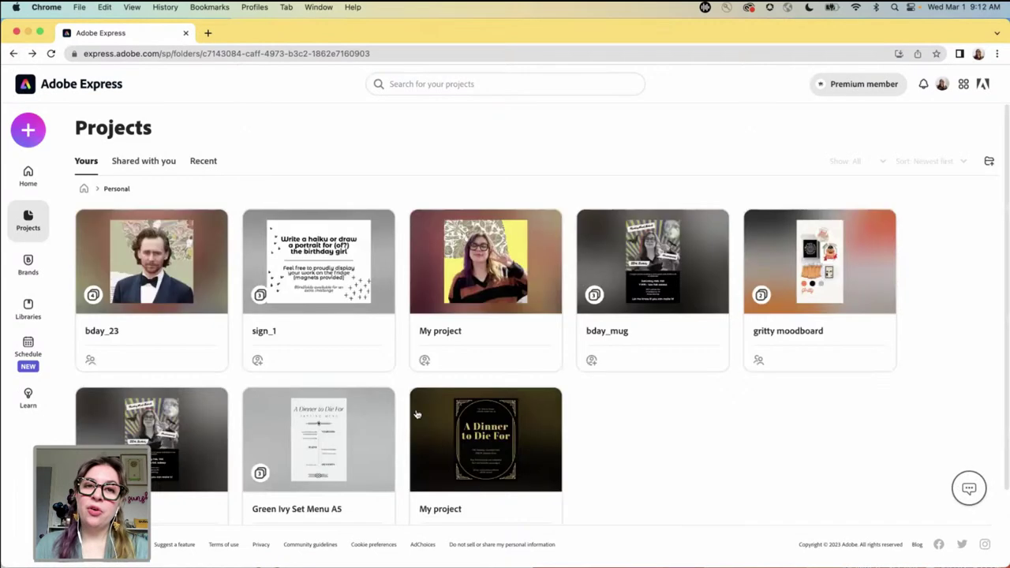
# - Preview the A Dinner to Die For design, then return to the projects list
pyautogui.scroll(-1, 469, 396)
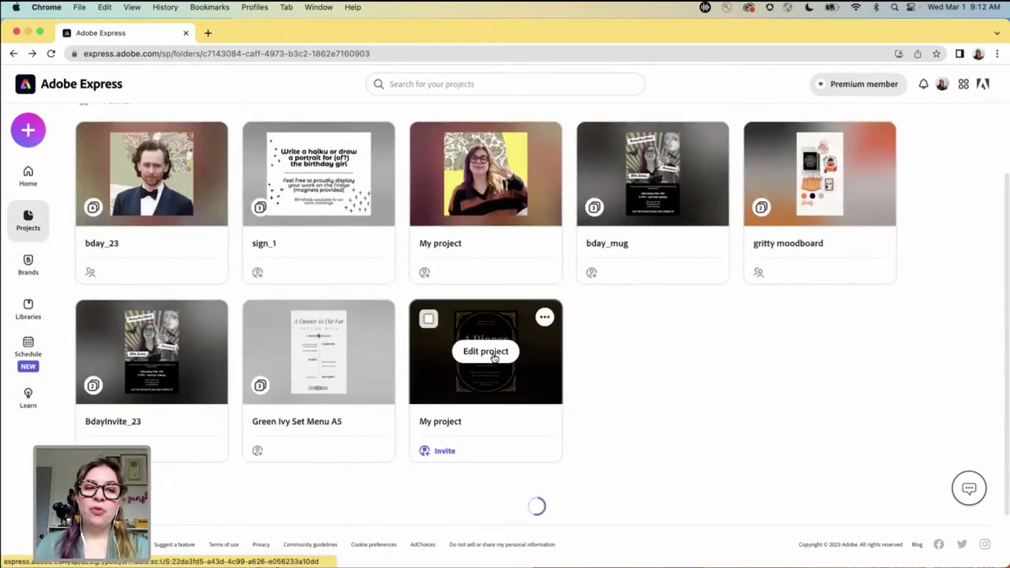
pyautogui.click(493, 357)
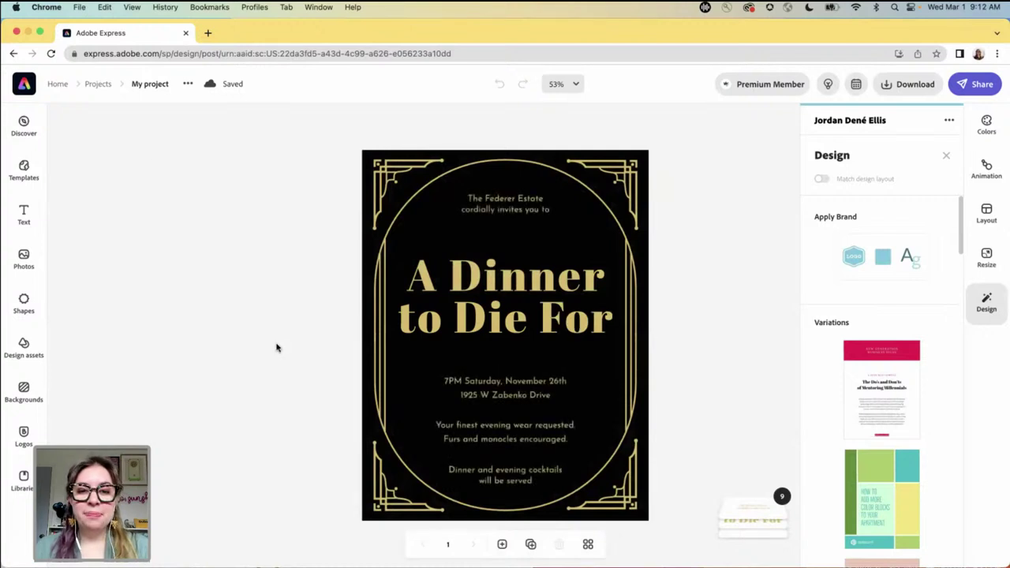
pyautogui.click(13, 54)
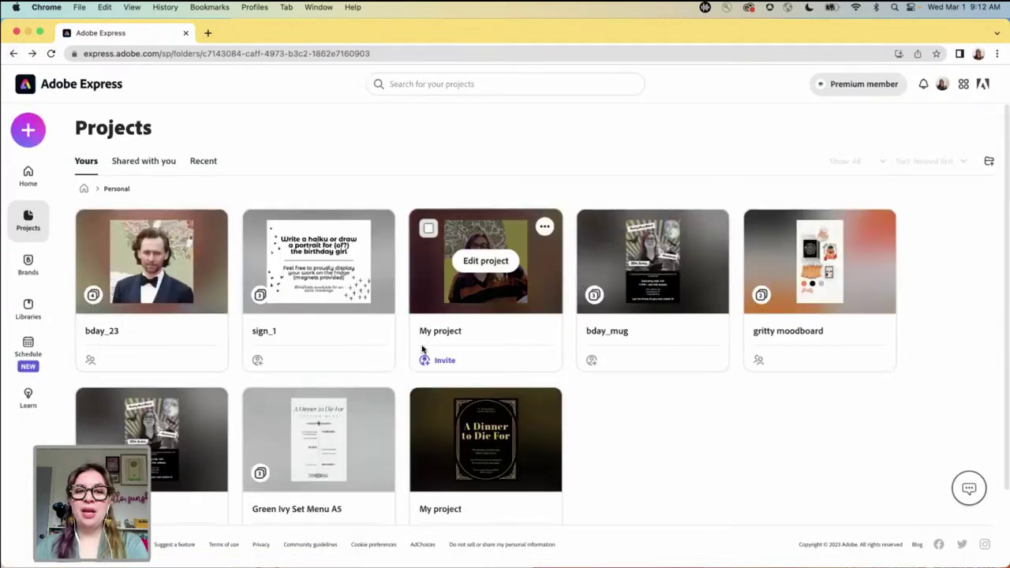
pyautogui.scroll(-2, 406, 379)
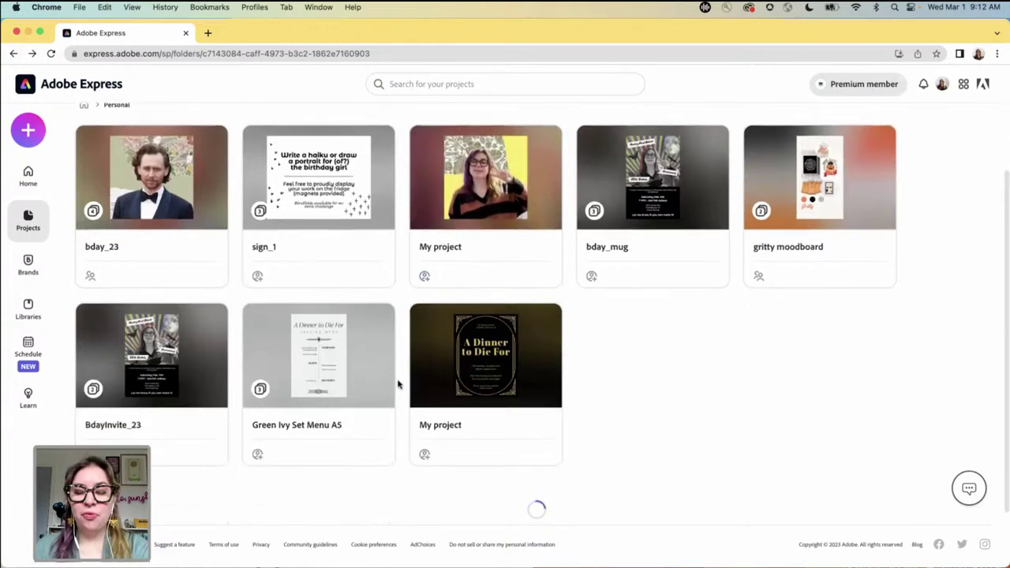
pyautogui.scroll(-1, 402, 393)
pyautogui.moveTo(369, 357)
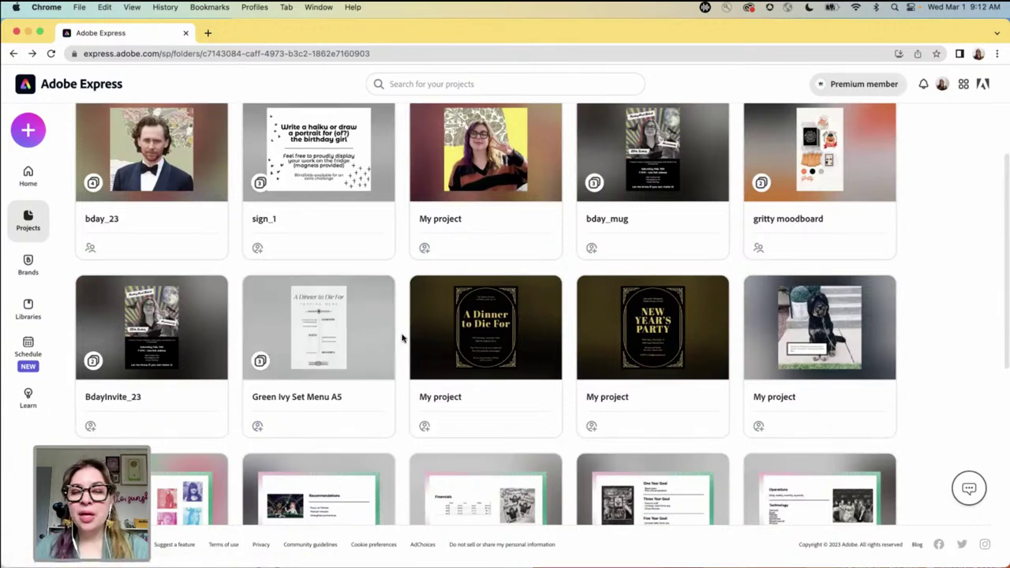
pyautogui.scroll(-4, 401, 338)
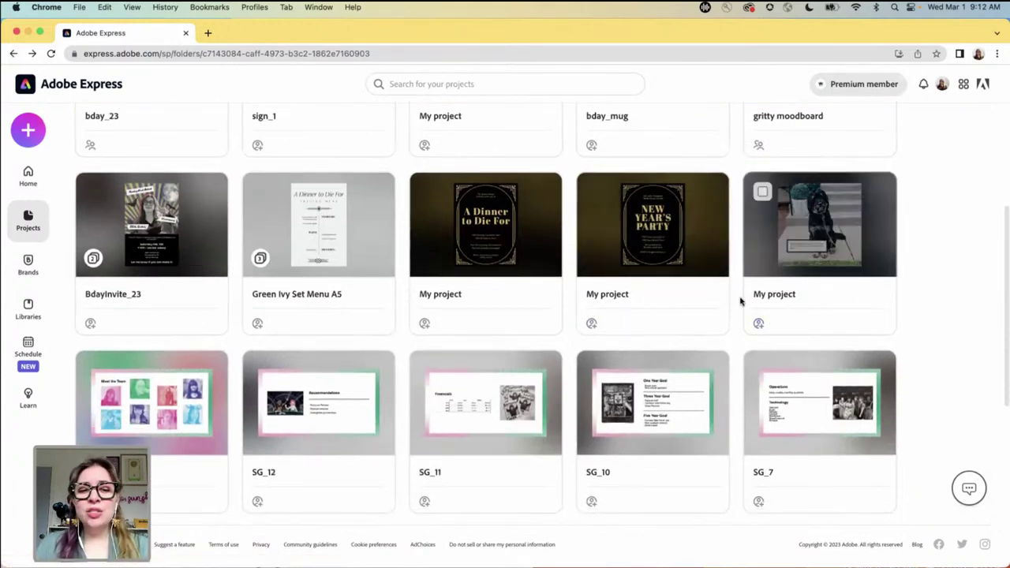
pyautogui.scroll(-10, 722, 301)
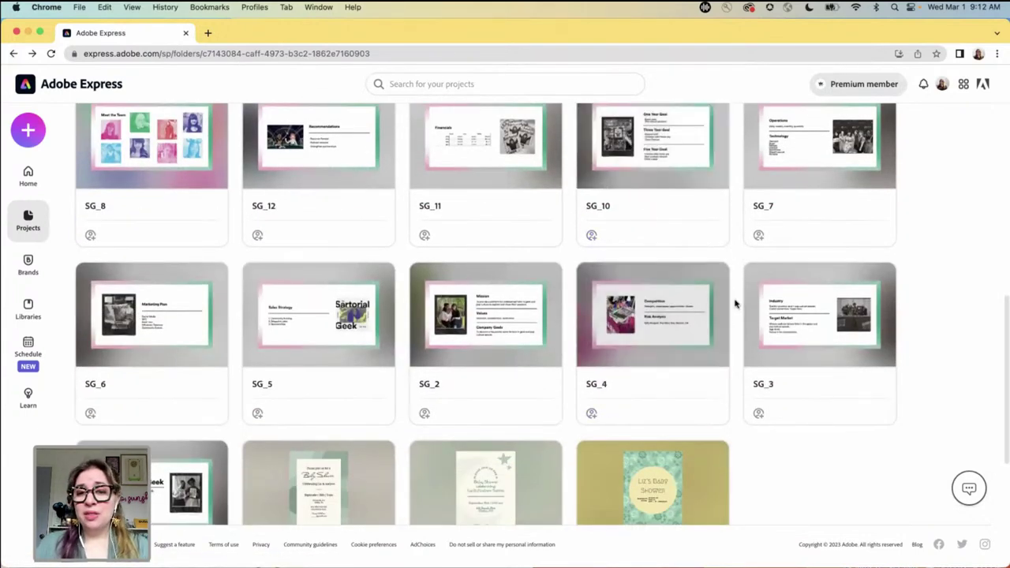
pyautogui.scroll(-5, 732, 282)
pyautogui.scroll(-4, 732, 282)
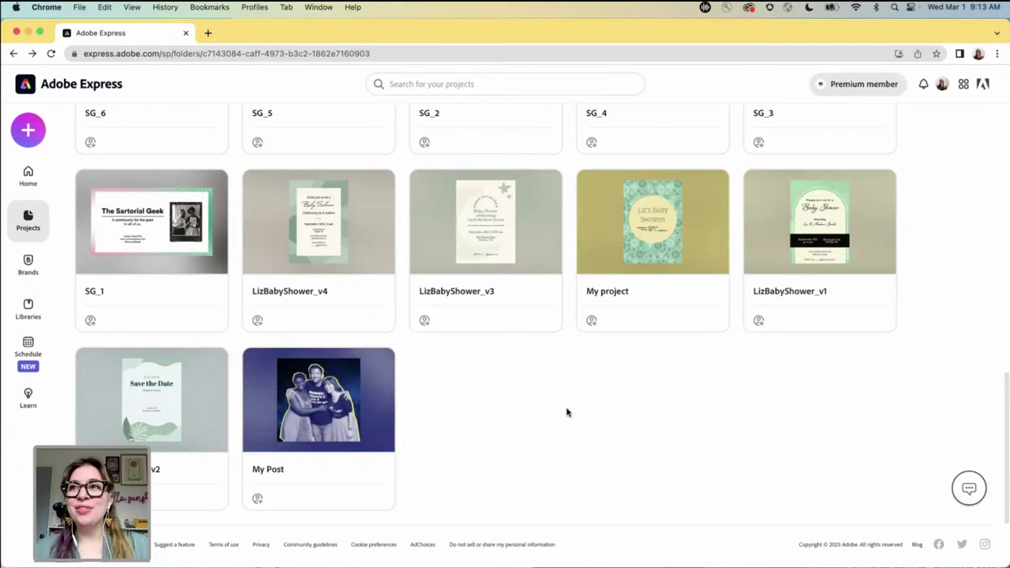
pyautogui.scroll(3, 565, 412)
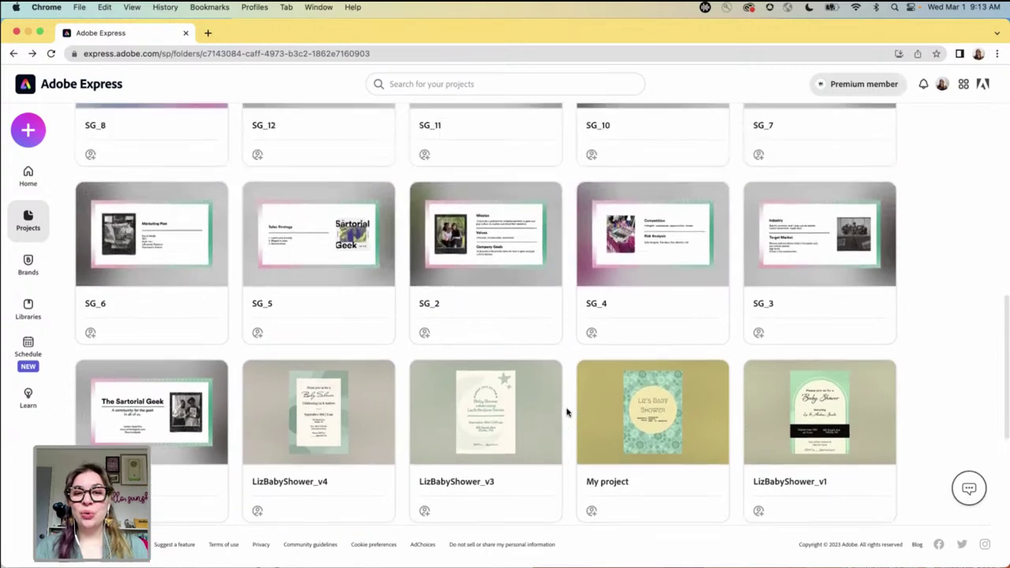
pyautogui.scroll(10, 566, 412)
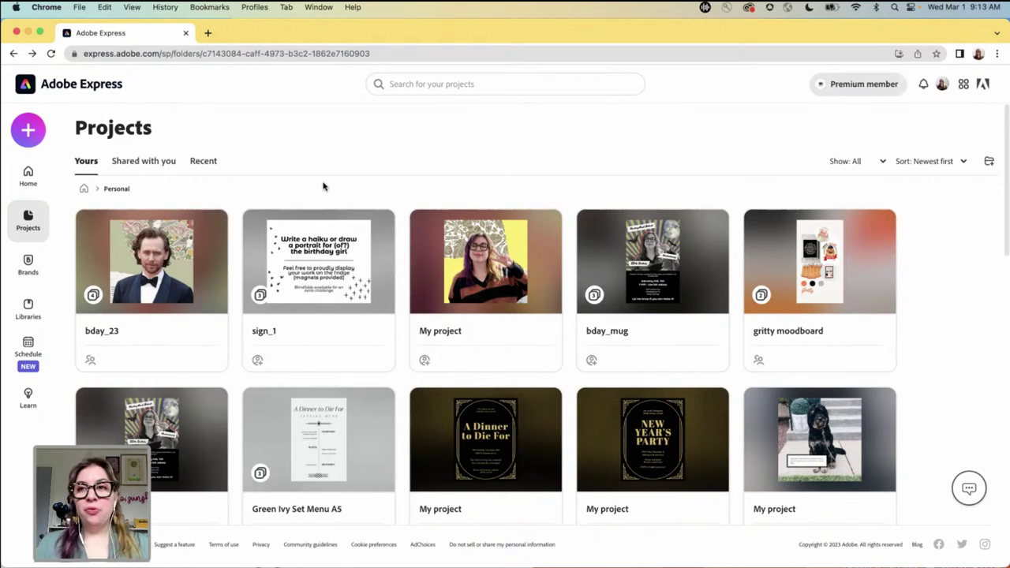
# - From Home, search the templates for 'instagram reel cover' to list 31,304 results
pyautogui.click(25, 177)
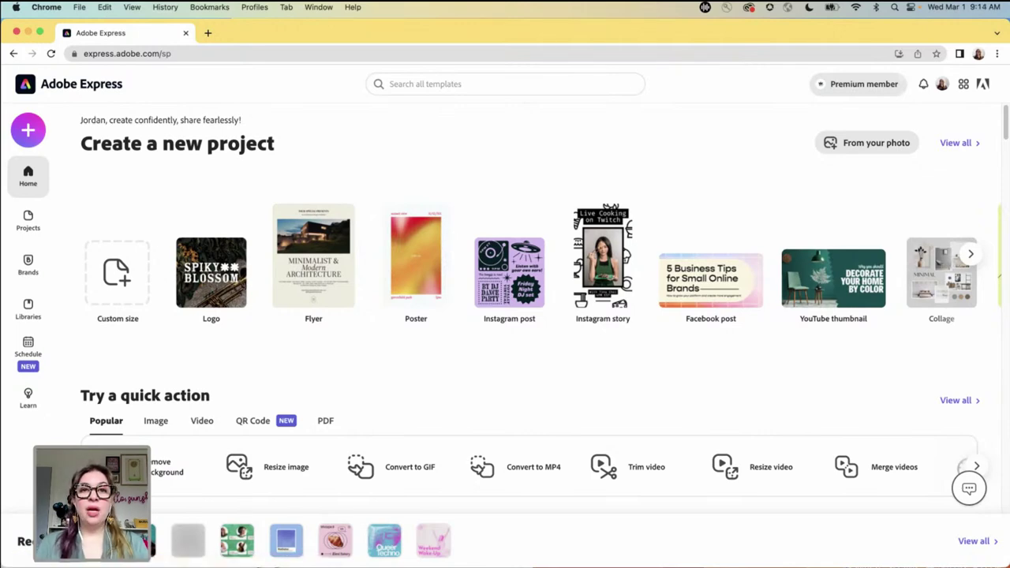
pyautogui.hotkey('ctrl', 'Down')
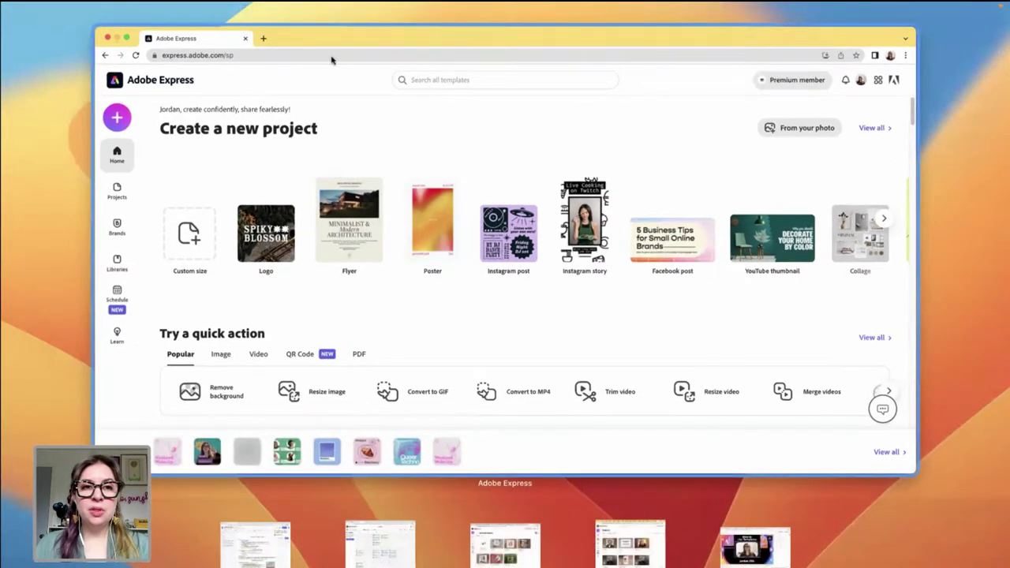
pyautogui.click(260, 29)
pyautogui.click(456, 93)
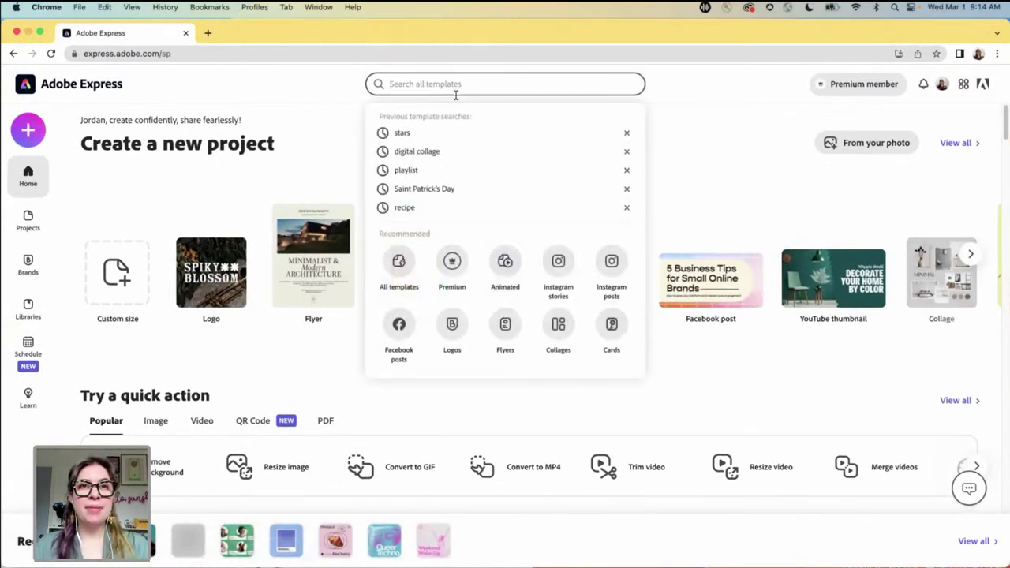
pyautogui.write('instagram reel co')
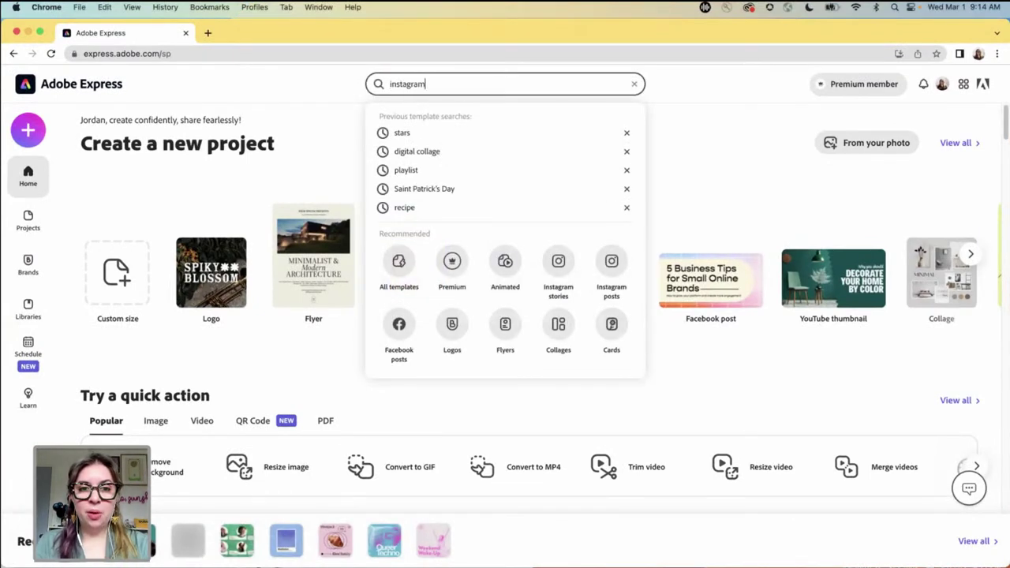
pyautogui.write('ver')
pyautogui.press('Return')
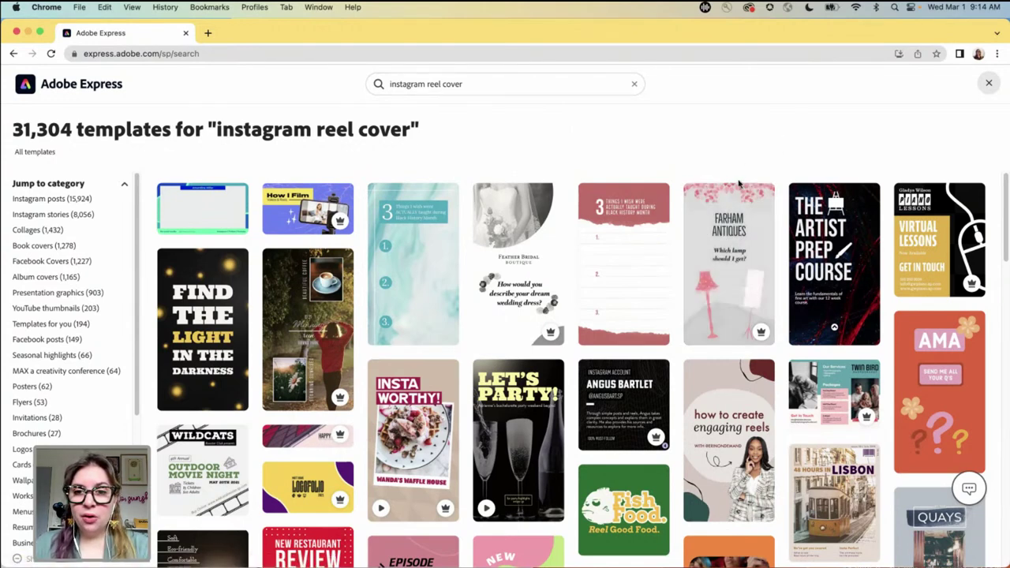
pyautogui.scroll(-1, 731, 258)
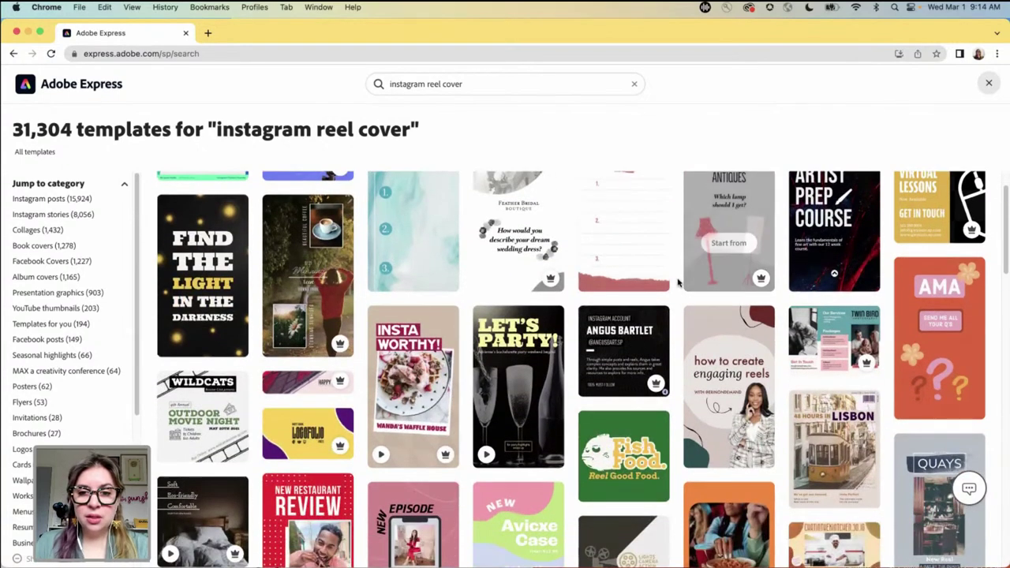
pyautogui.scroll(-1, 868, 306)
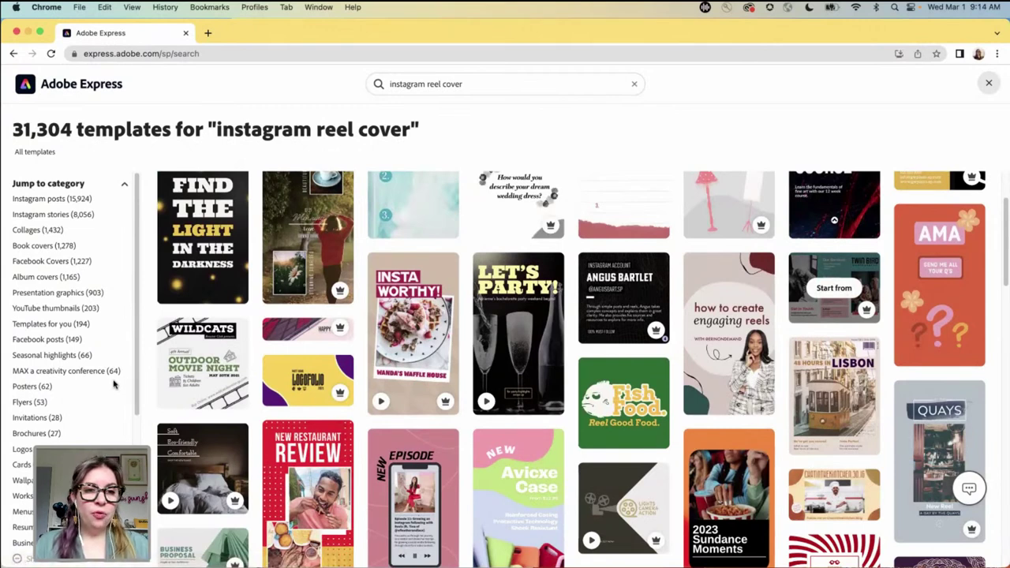
pyautogui.scroll(3, 565, 332)
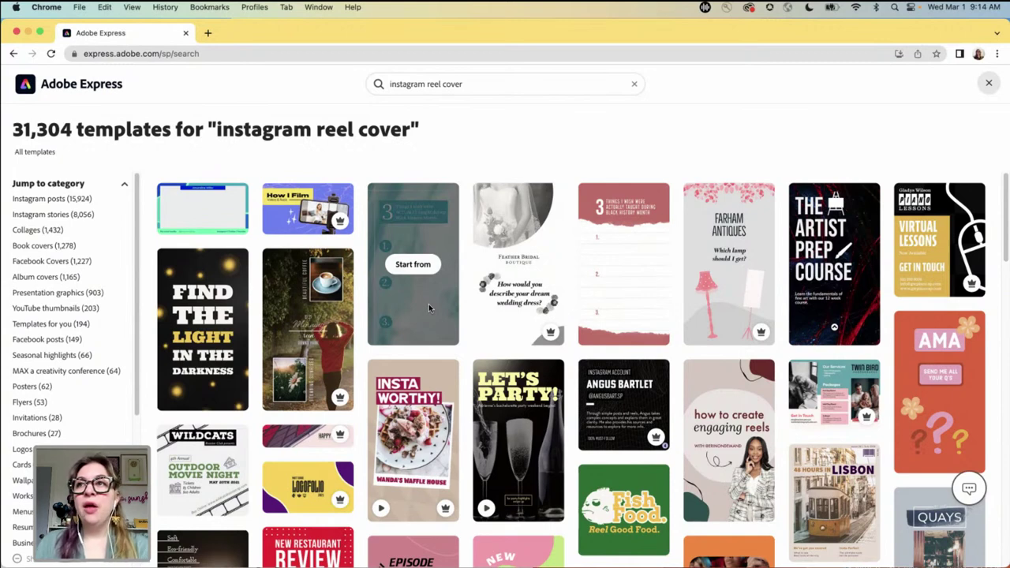
pyautogui.moveTo(432, 309)
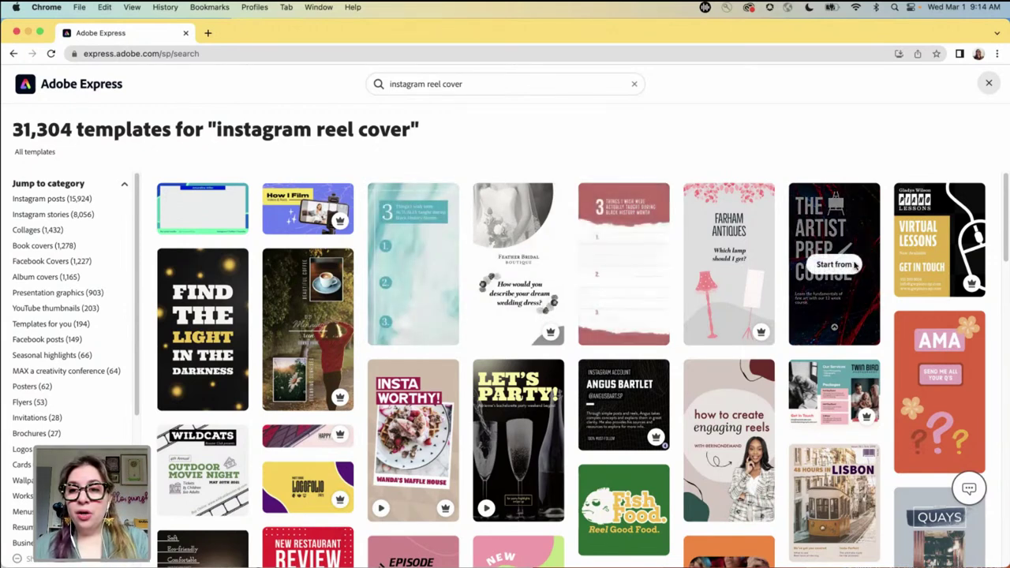
pyautogui.moveTo(941, 374)
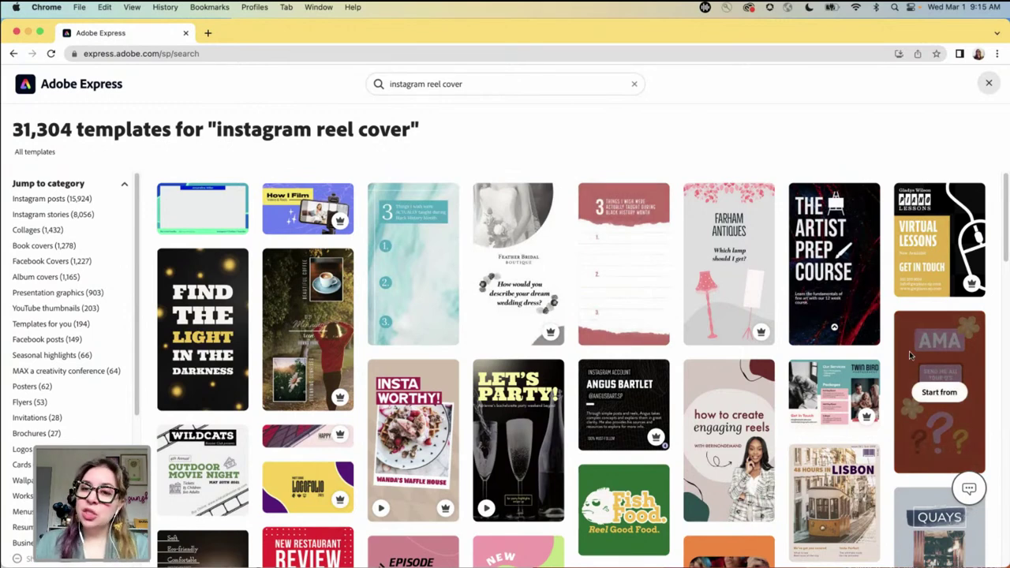
pyautogui.scroll(-2, 889, 348)
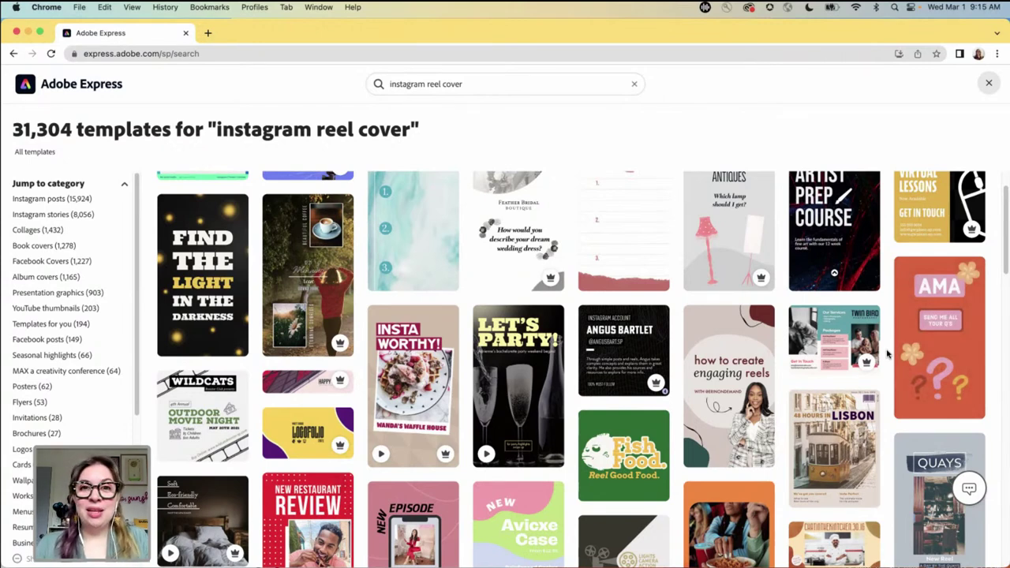
pyautogui.scroll(-2, 887, 371)
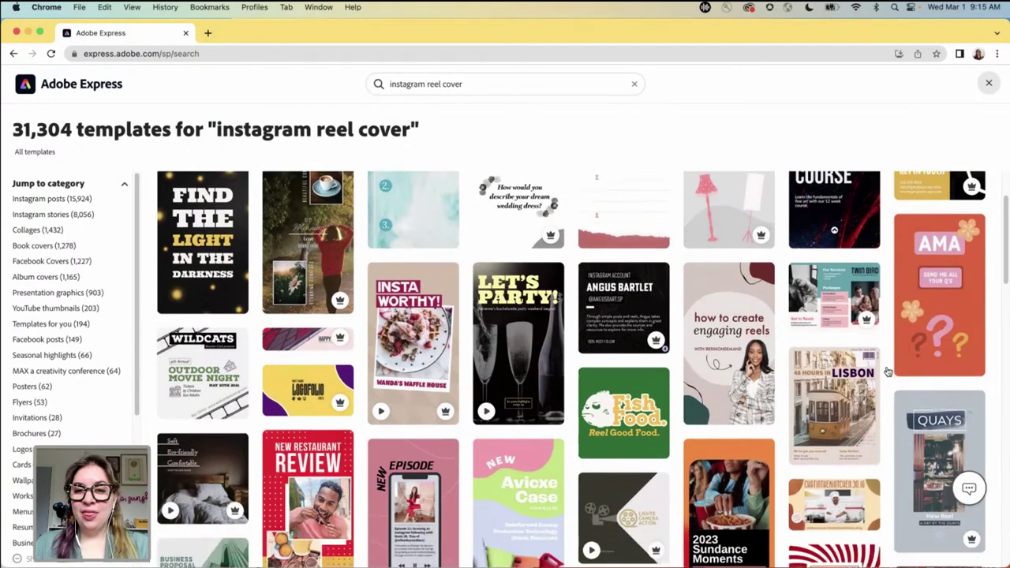
pyautogui.scroll(-1, 888, 371)
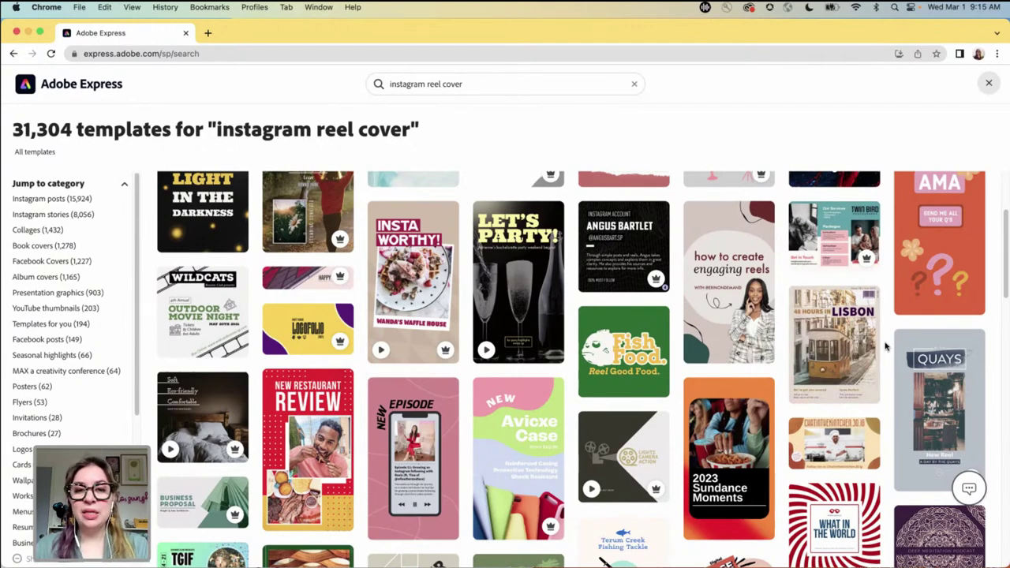
pyautogui.scroll(-5, 885, 345)
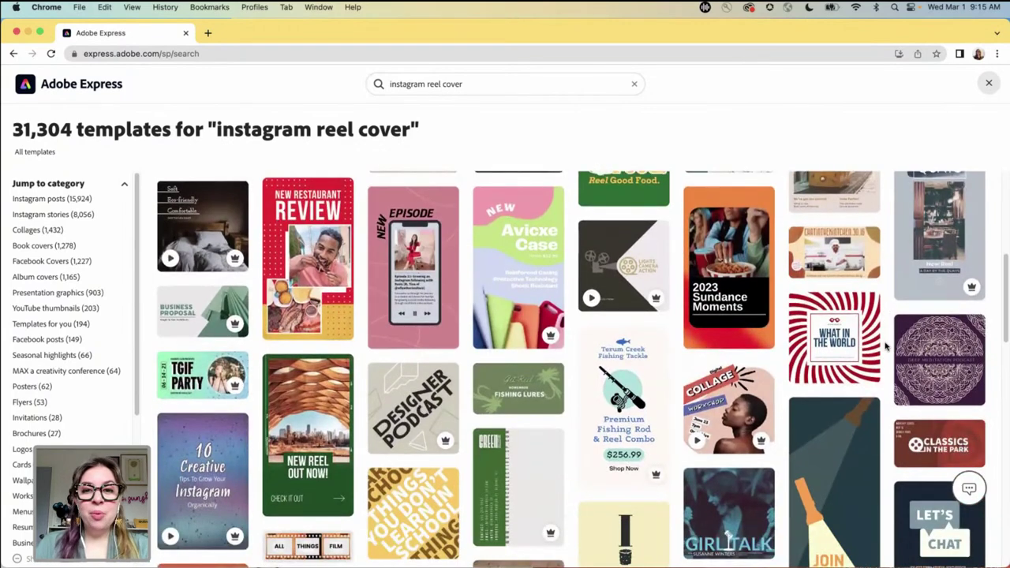
pyautogui.scroll(-3, 885, 345)
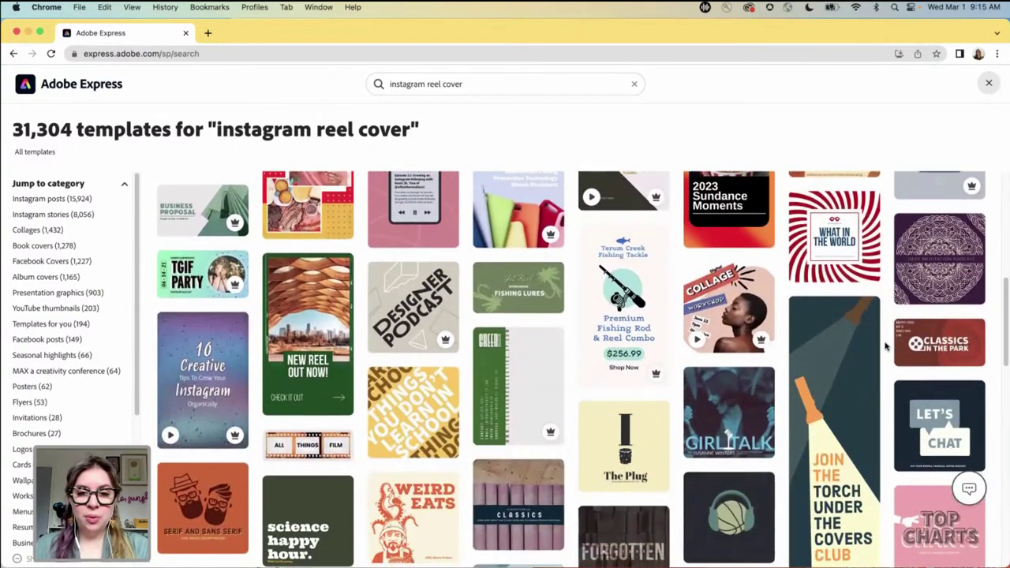
pyautogui.scroll(-1, 885, 345)
pyautogui.scroll(-1, 886, 345)
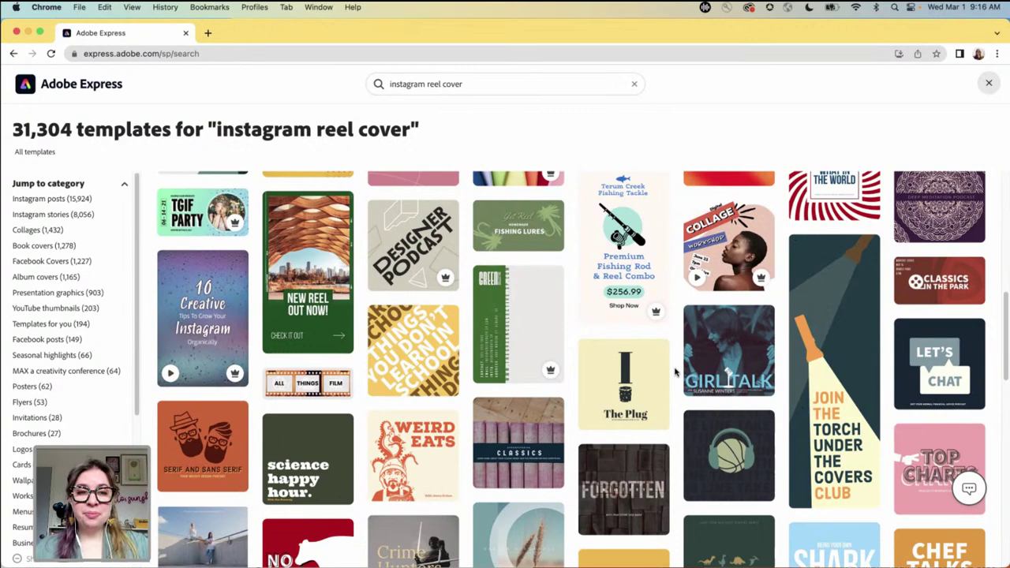
pyautogui.scroll(-1, 675, 372)
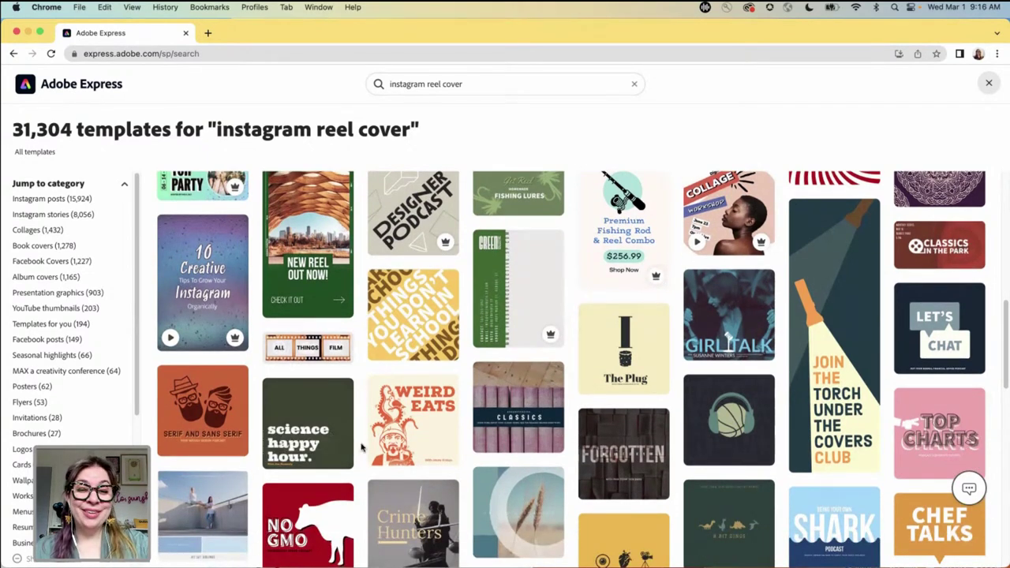
pyautogui.scroll(-5, 362, 447)
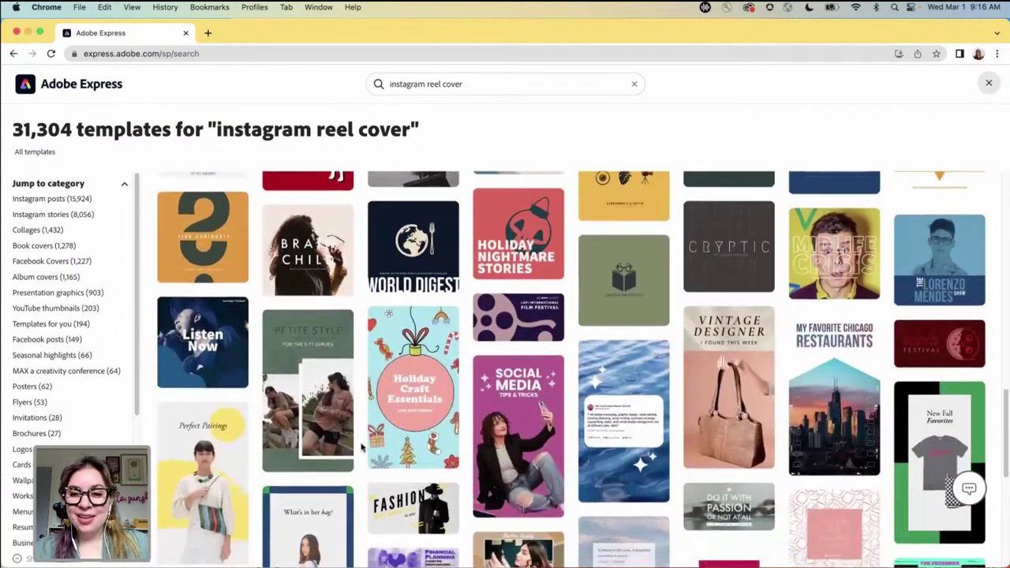
pyautogui.scroll(-1, 362, 447)
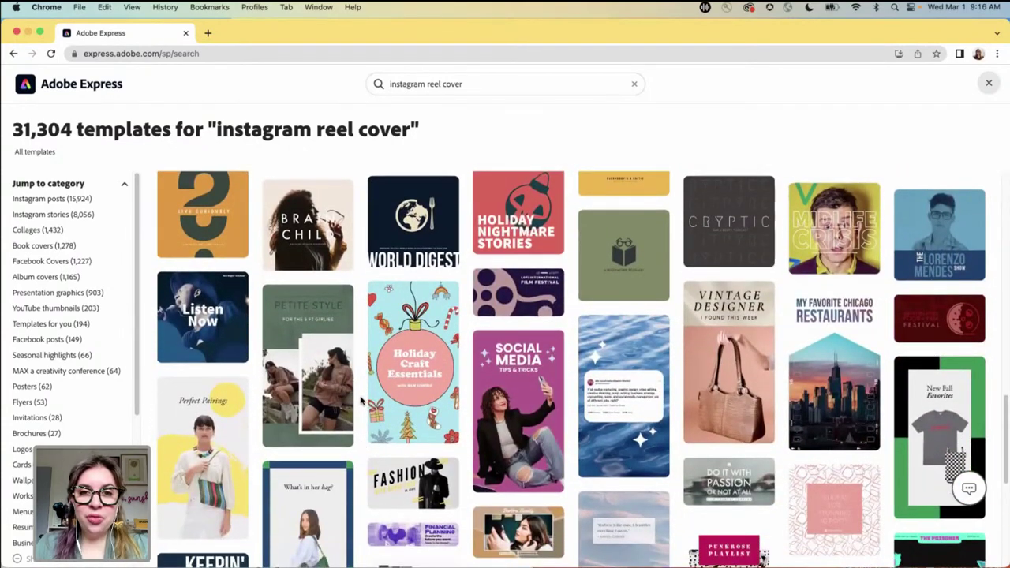
pyautogui.scroll(-3, 361, 401)
pyautogui.scroll(-2, 360, 401)
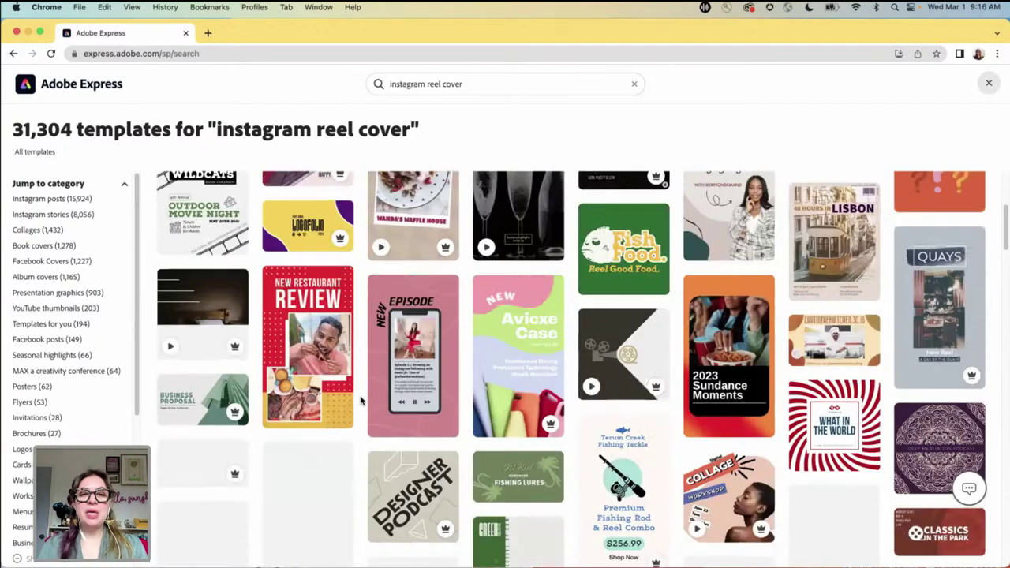
pyautogui.scroll(2, 361, 401)
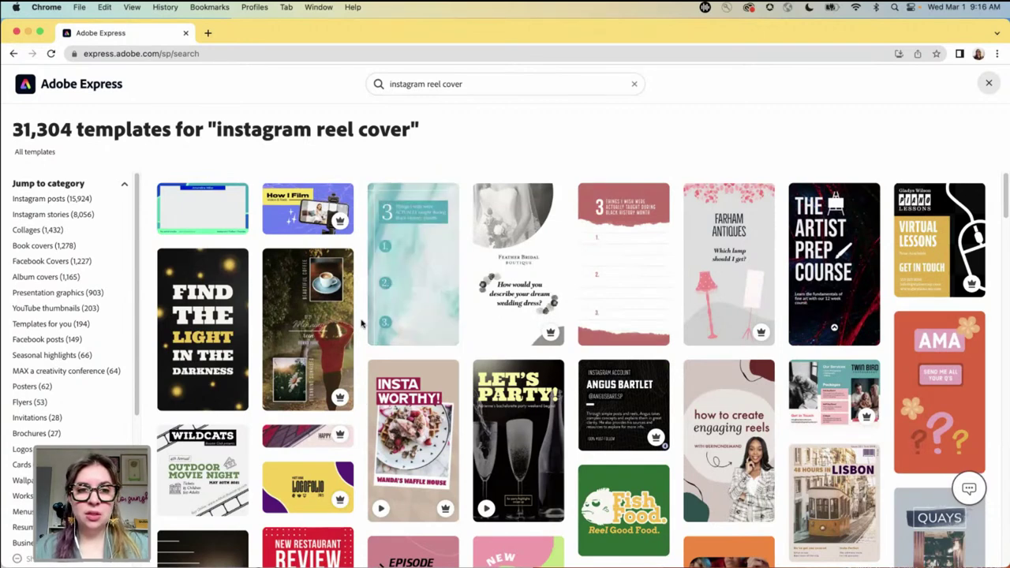
pyautogui.scroll(-4, 362, 324)
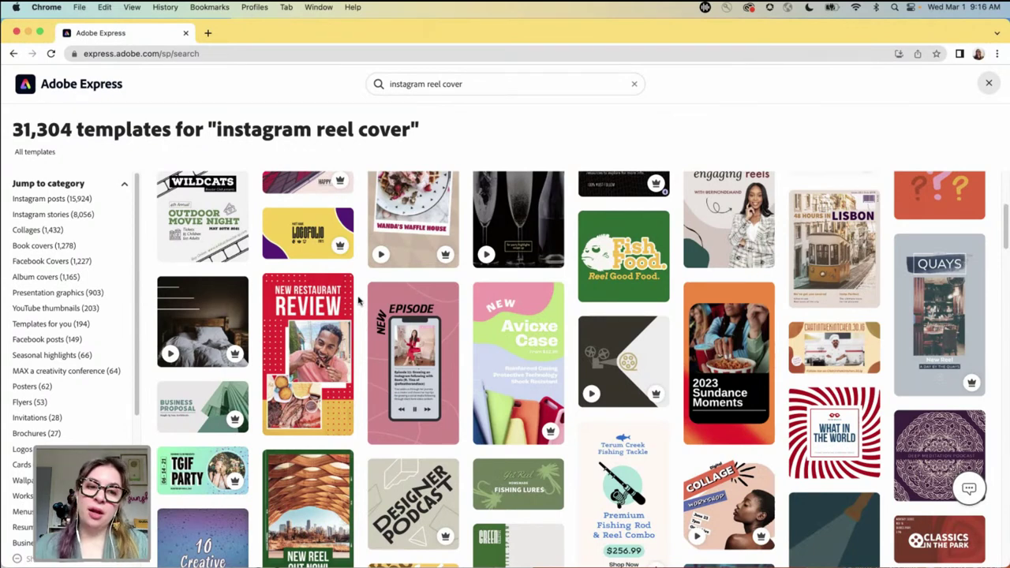
pyautogui.scroll(-5, 357, 300)
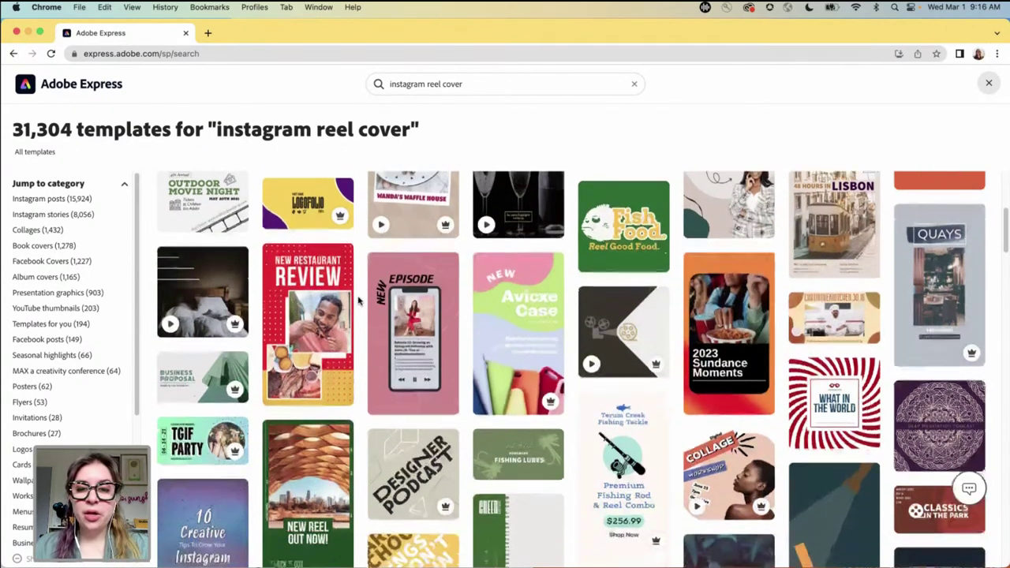
pyautogui.scroll(-8, 358, 298)
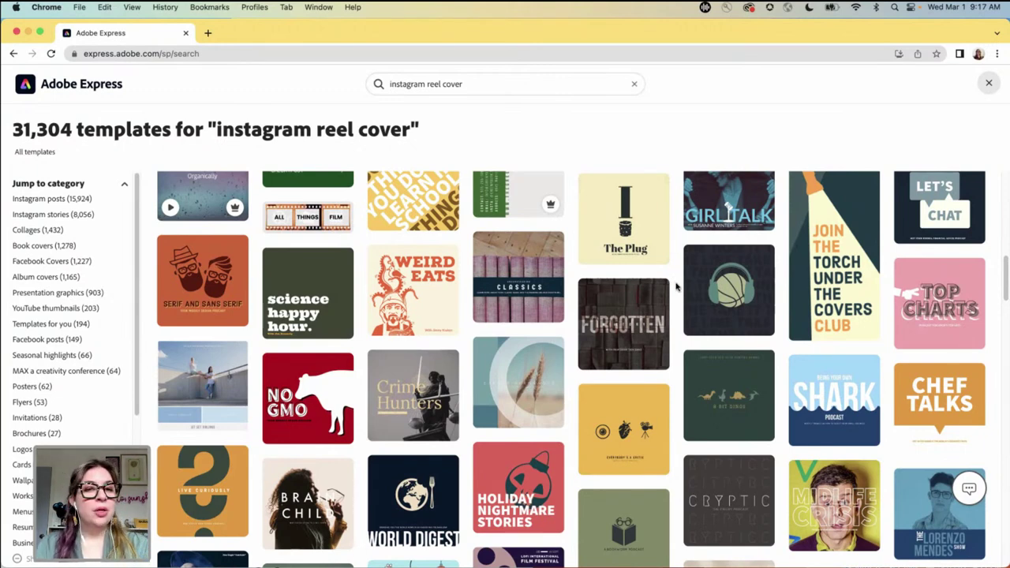
pyautogui.scroll(-5, 675, 287)
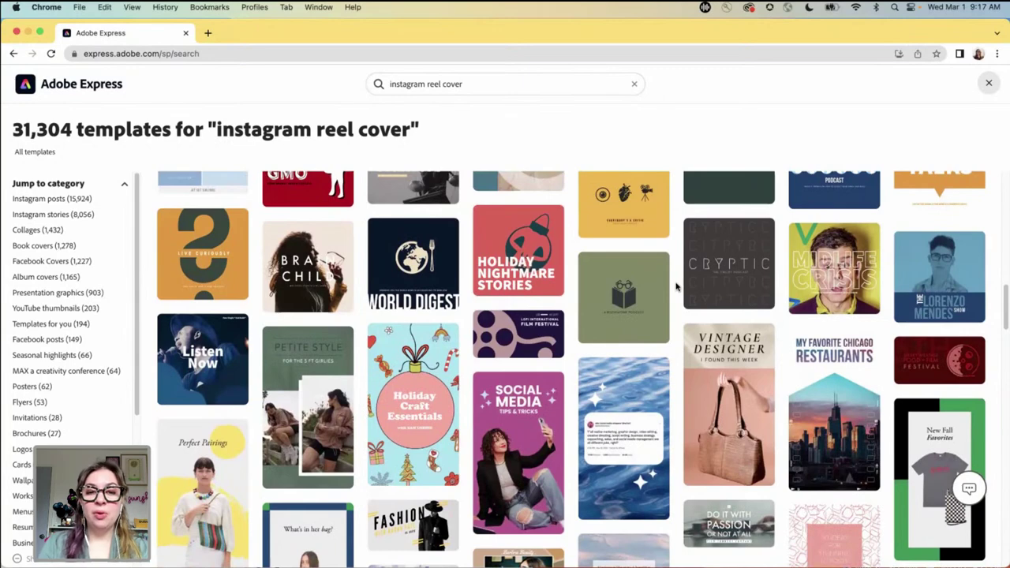
pyautogui.scroll(-2, 675, 286)
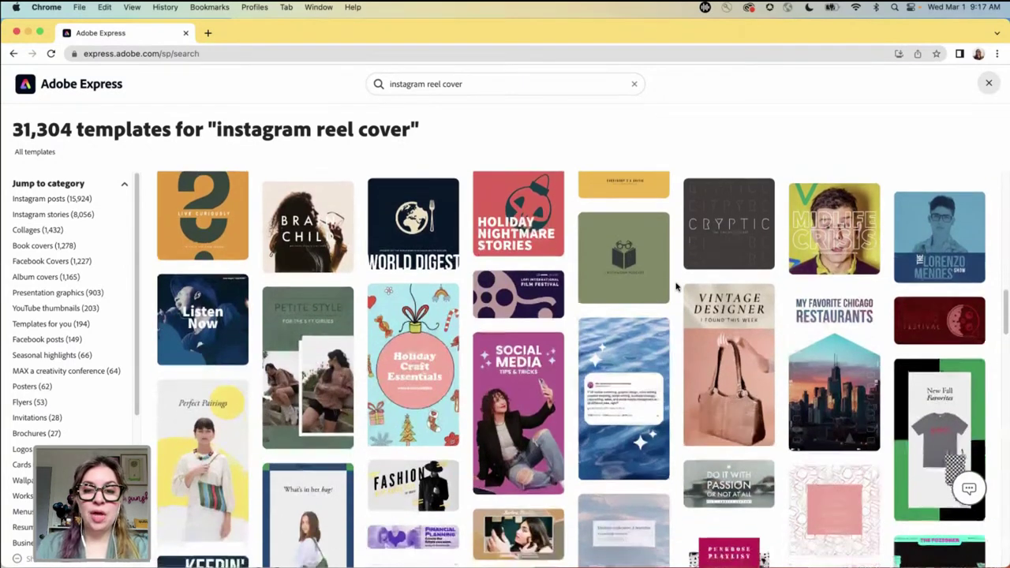
pyautogui.scroll(-3, 675, 287)
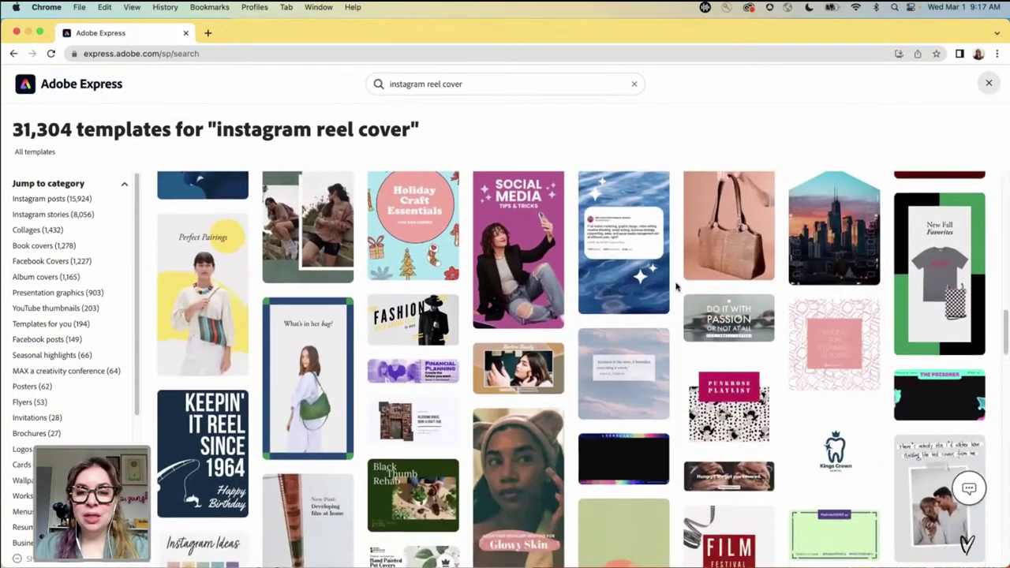
pyautogui.scroll(-3, 676, 286)
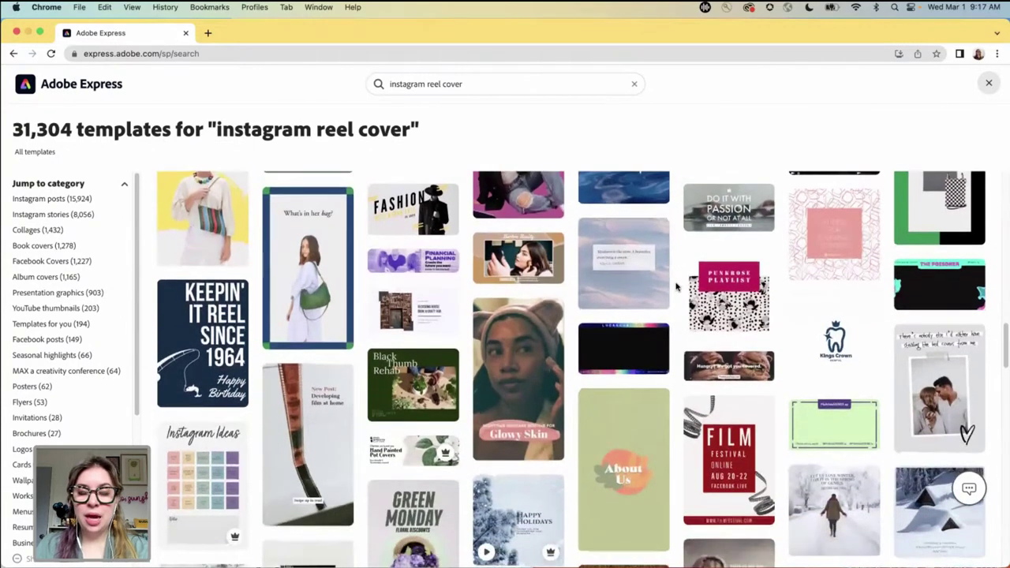
pyautogui.scroll(-2, 675, 287)
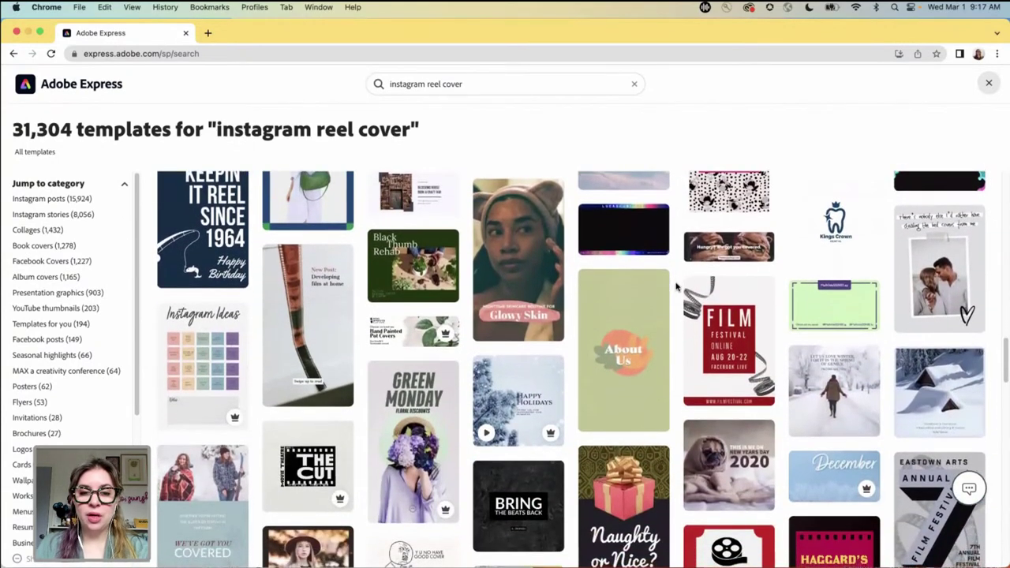
pyautogui.scroll(4, 676, 287)
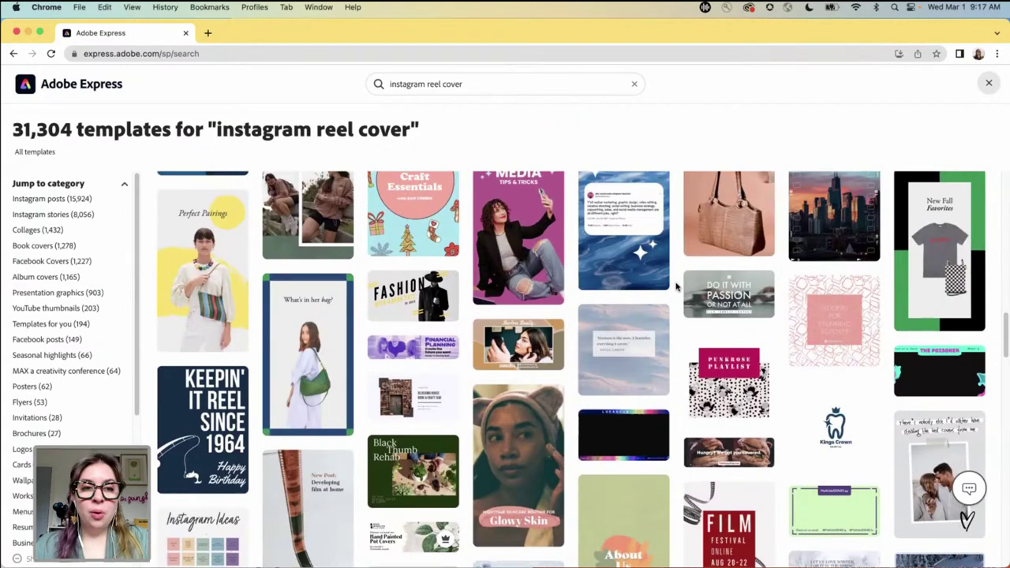
pyautogui.scroll(10, 677, 286)
pyautogui.scroll(8, 677, 286)
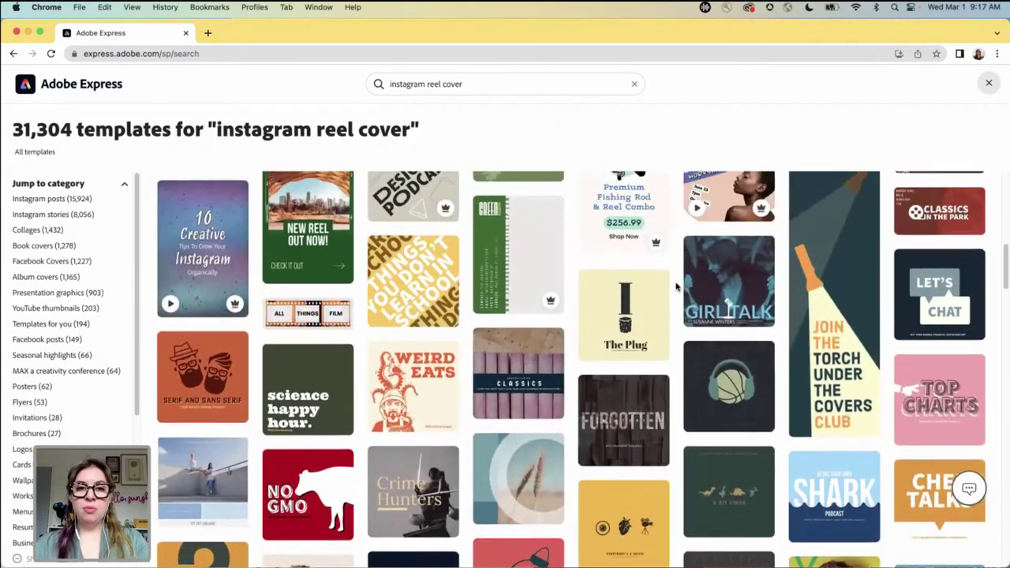
pyautogui.scroll(8, 677, 284)
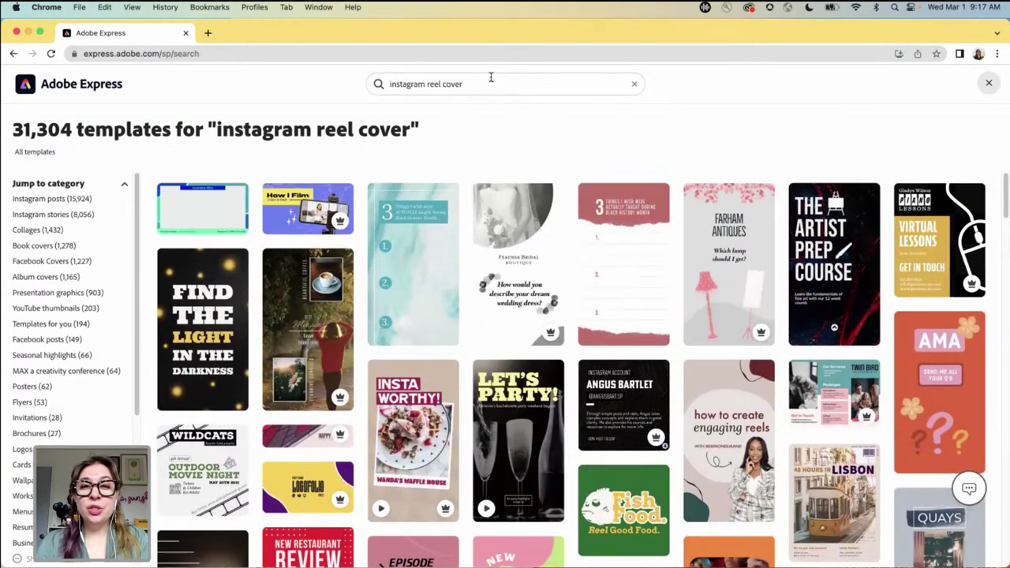
# - Search templates for 'travel' instead and scroll through the 4,176 results
pyautogui.click(491, 79)
pyautogui.write('travel')
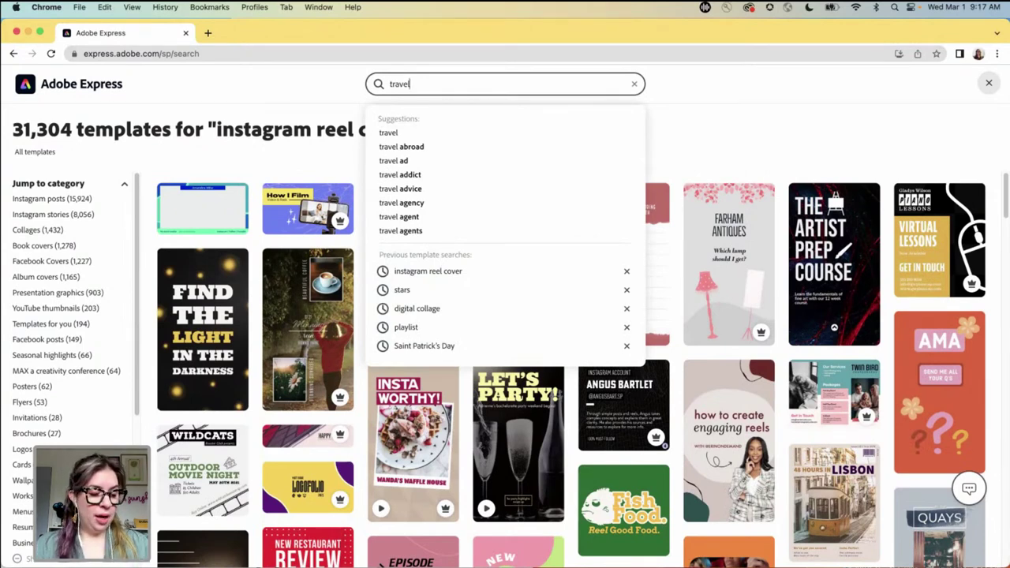
pyautogui.press('Return')
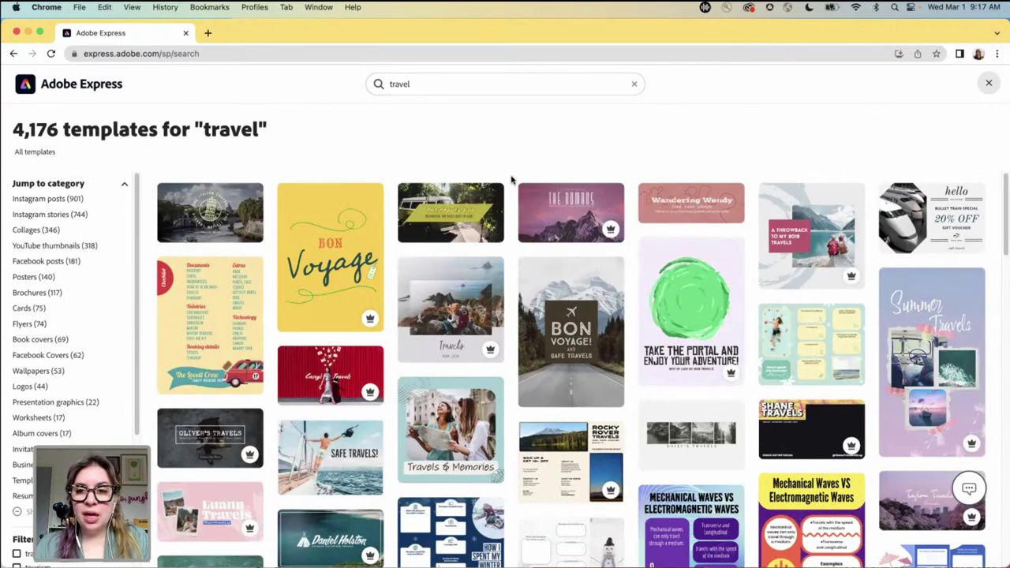
pyautogui.scroll(-2, 512, 180)
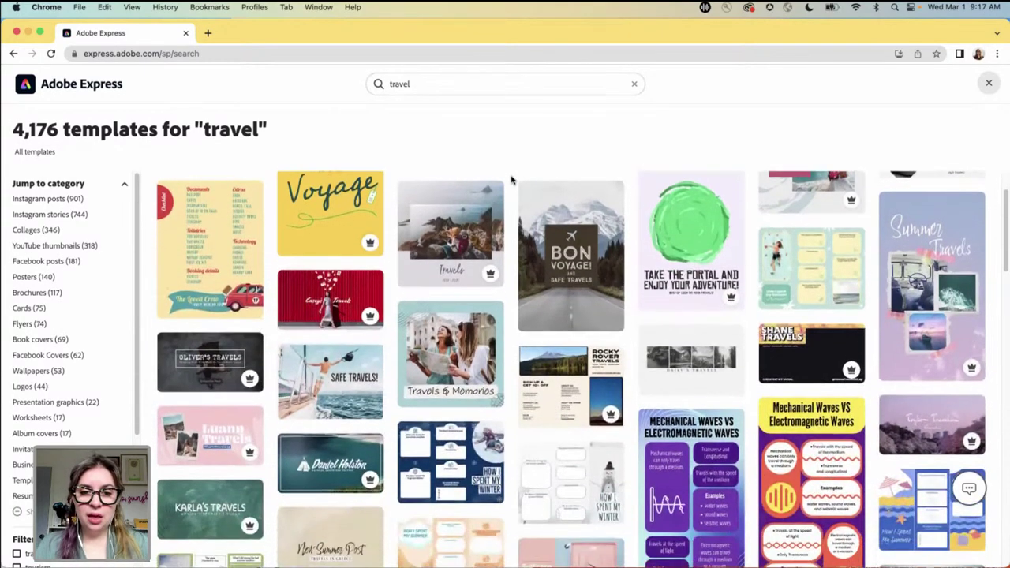
pyautogui.scroll(-7, 512, 179)
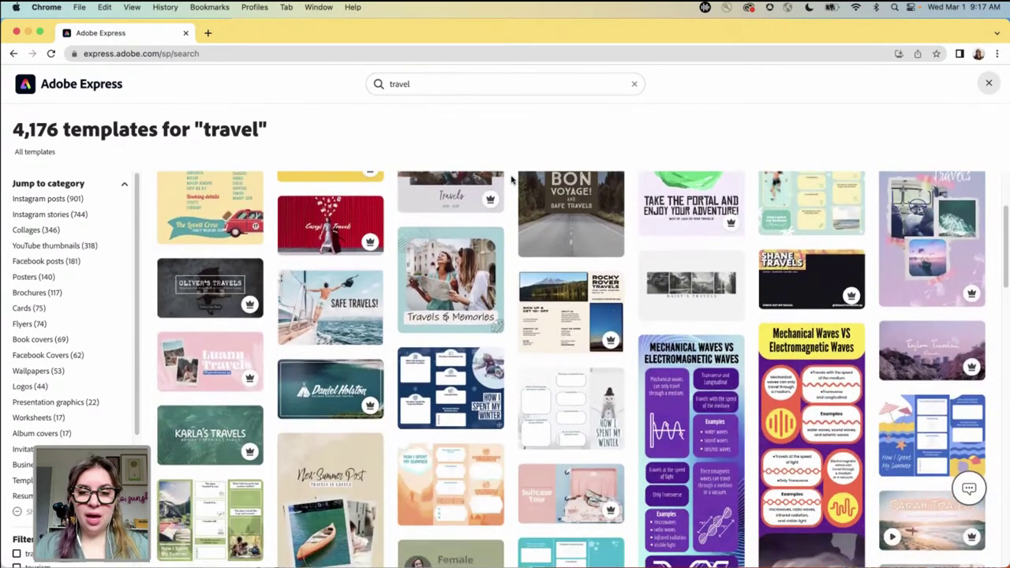
pyautogui.scroll(-3, 512, 180)
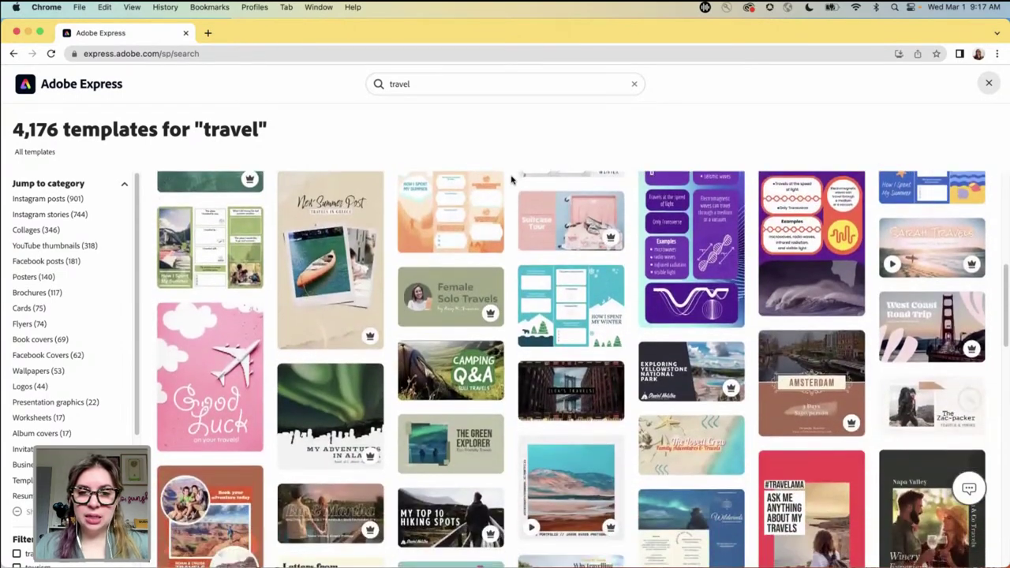
pyautogui.scroll(-4, 505, 230)
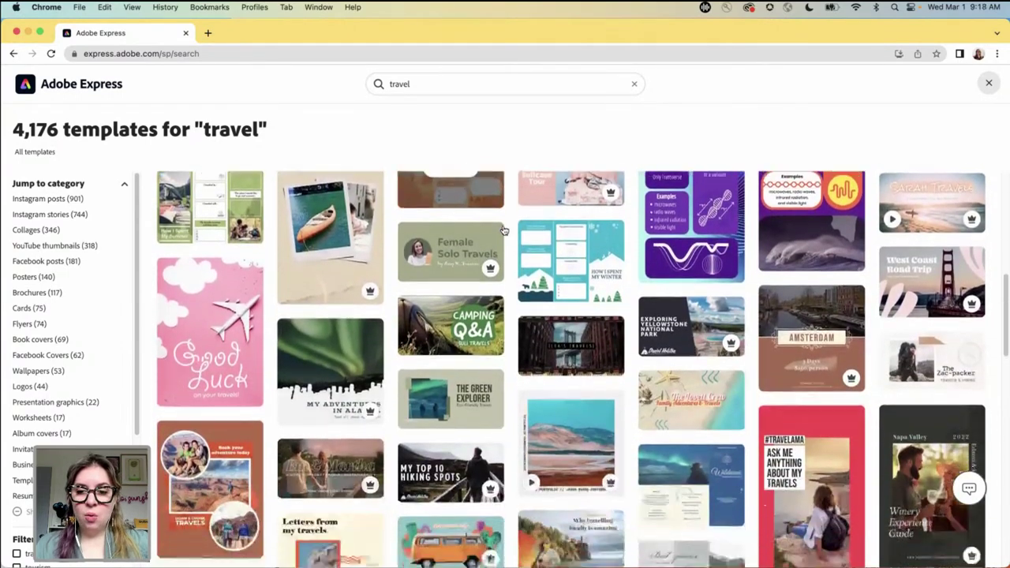
pyautogui.scroll(-2, 505, 231)
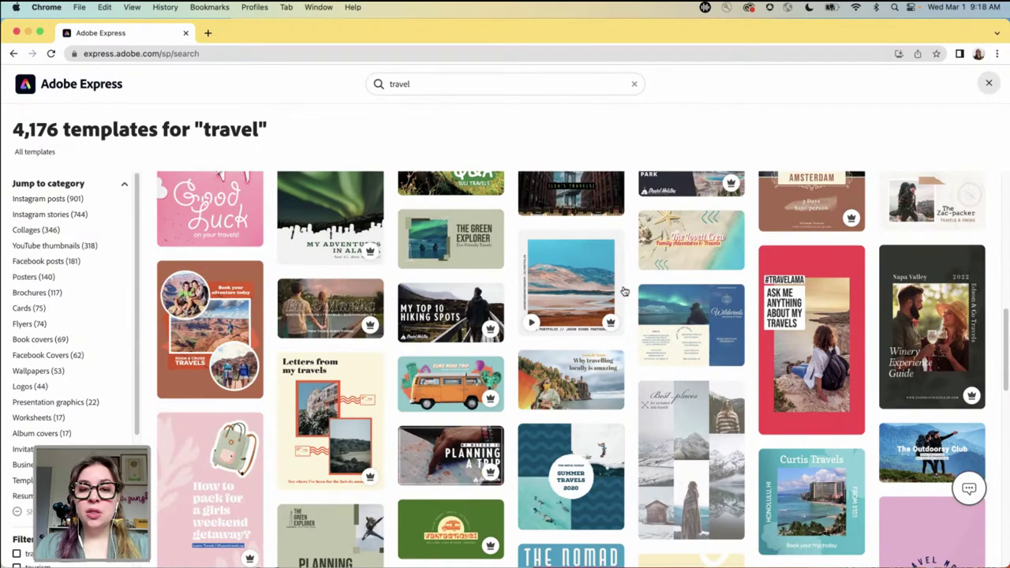
# - Open the 2020 PORTFOLIO desert template and save it as My project, reloading when saving stalls
pyautogui.click(567, 282)
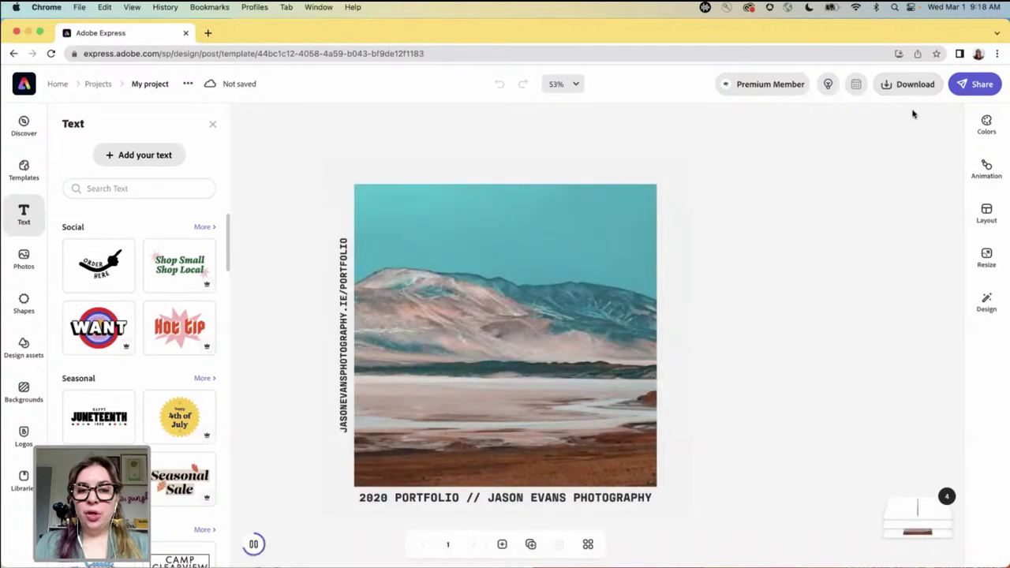
pyautogui.click(981, 84)
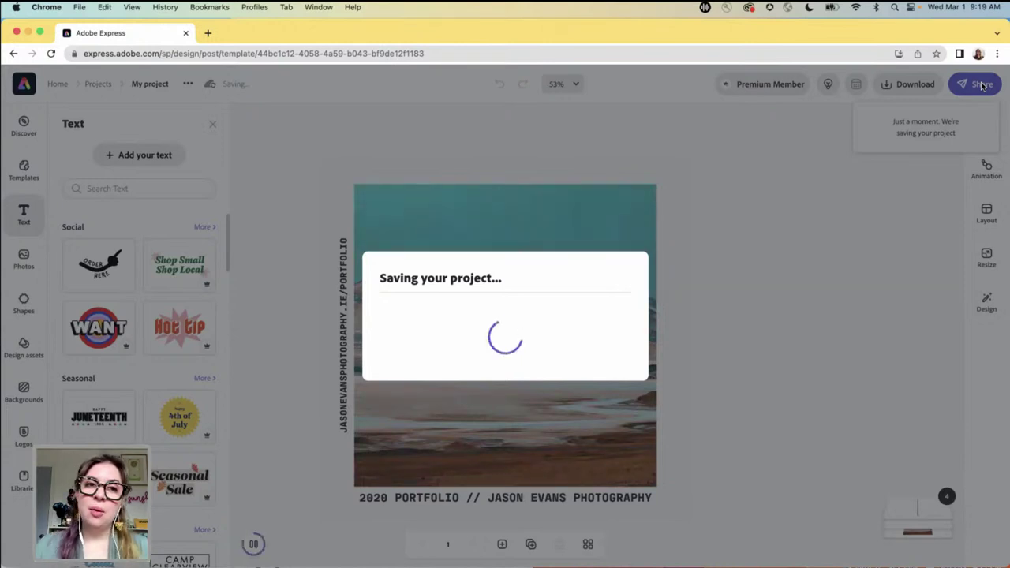
pyautogui.click(50, 53)
pyautogui.click(523, 239)
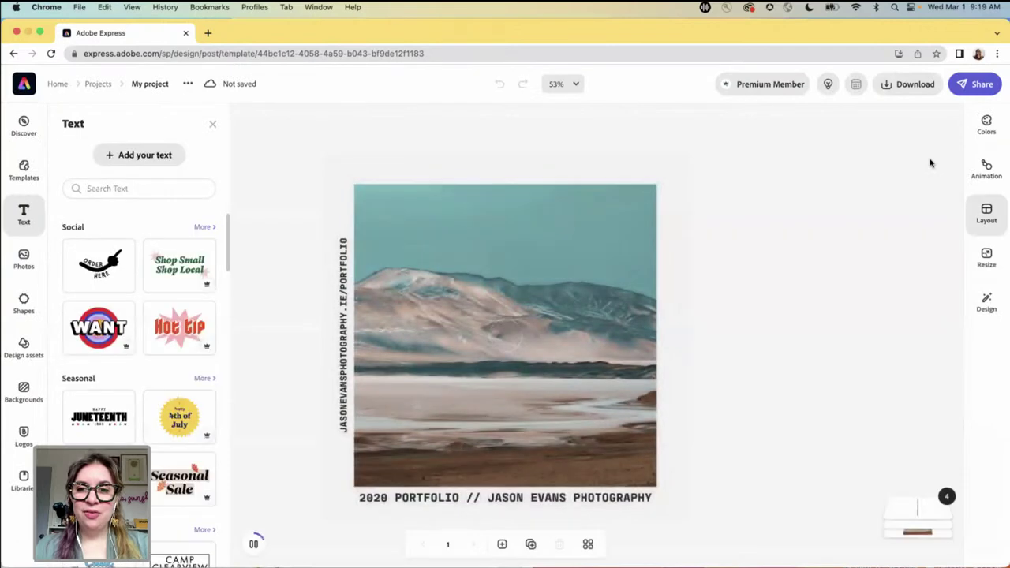
pyautogui.click(975, 86)
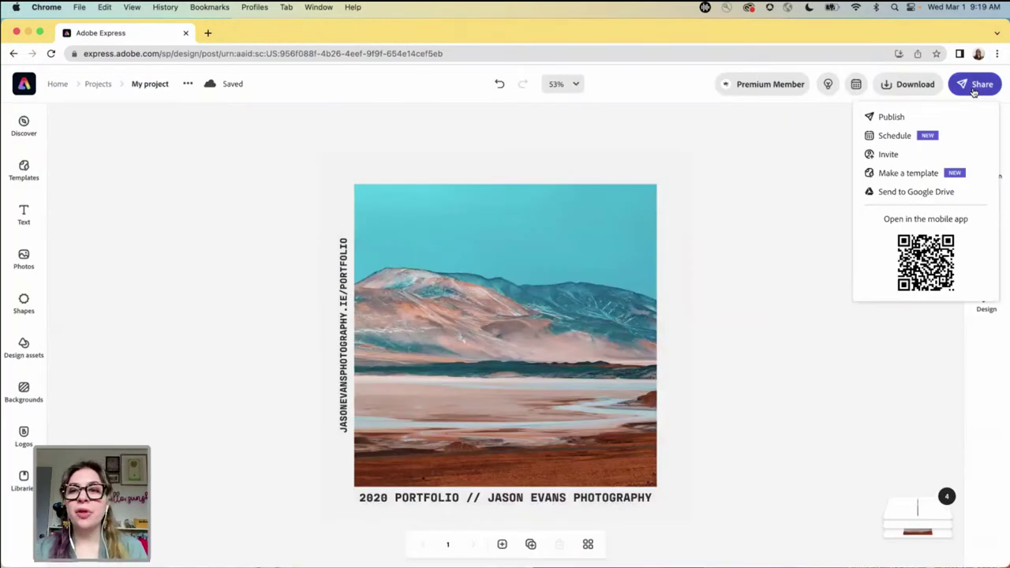
# - Make the design a template named 'travel polaroid' saved to the Favorite Templates library
pyautogui.click(913, 173)
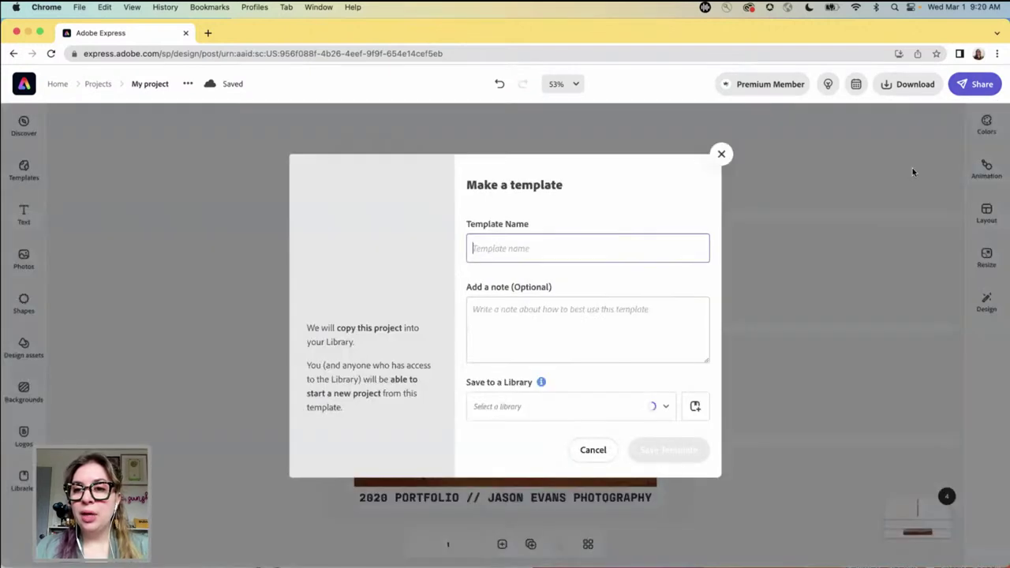
pyautogui.write('travel polaroid')
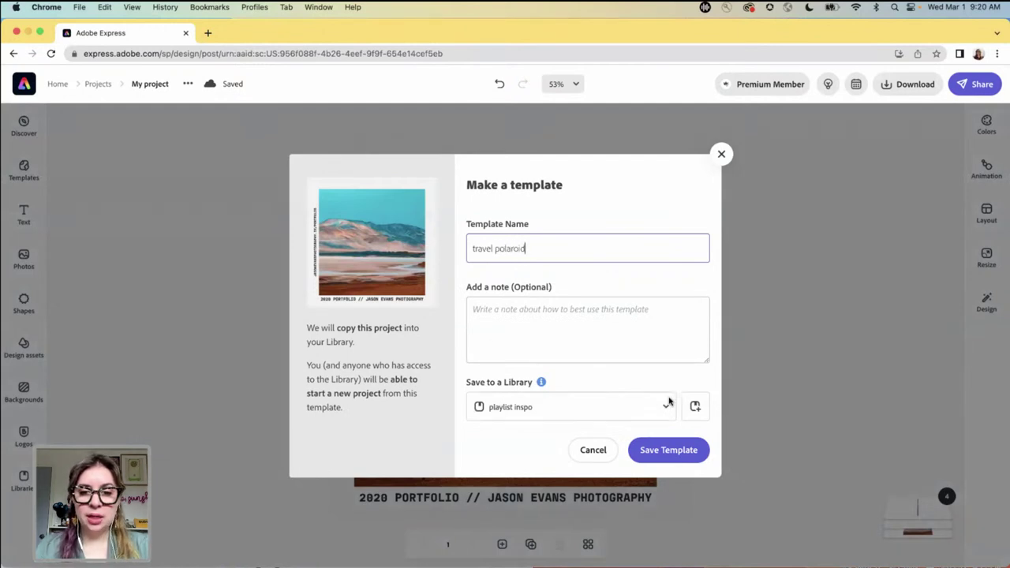
pyautogui.click(666, 408)
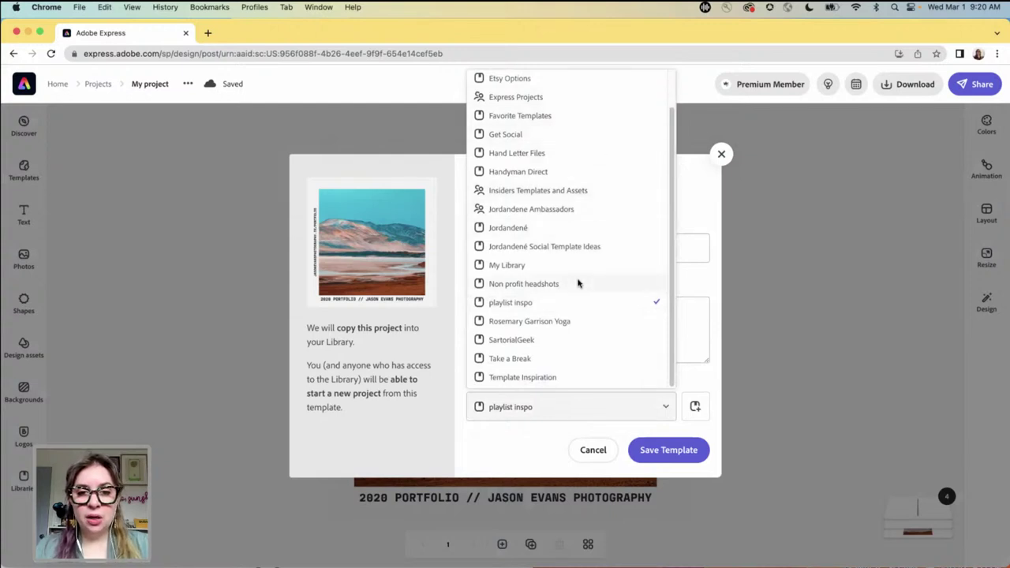
pyautogui.scroll(2, 577, 283)
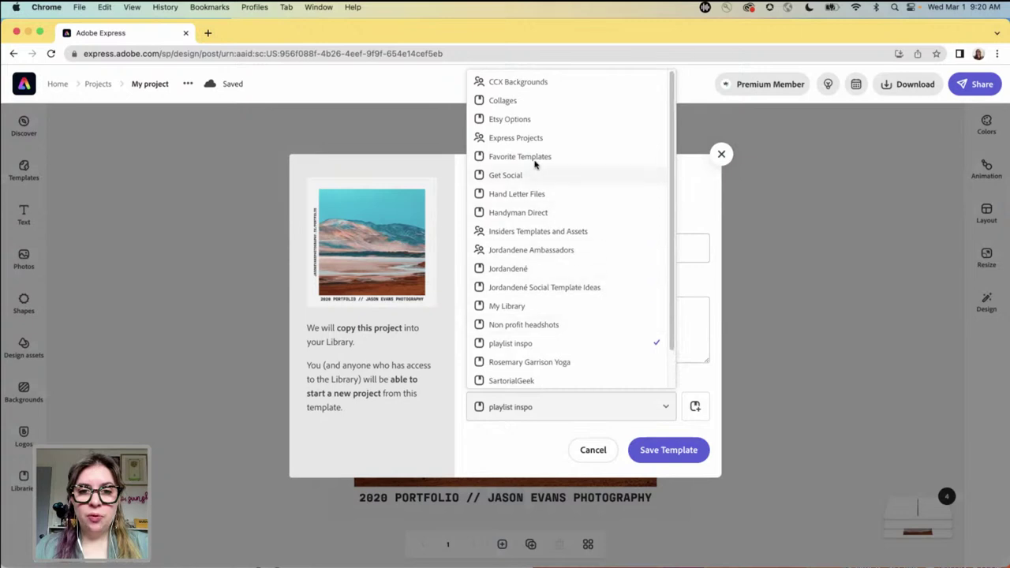
pyautogui.click(532, 164)
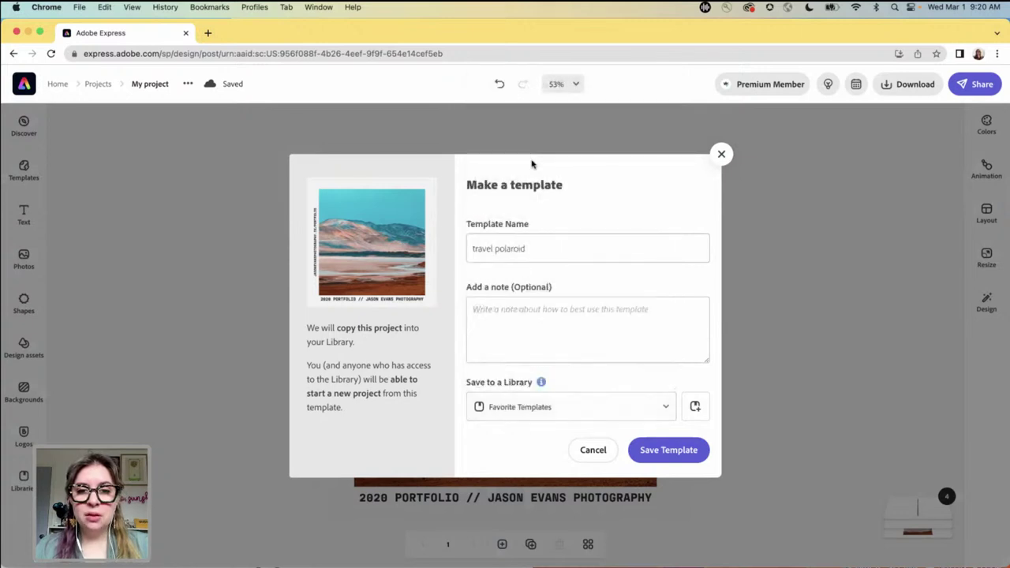
pyautogui.click(671, 451)
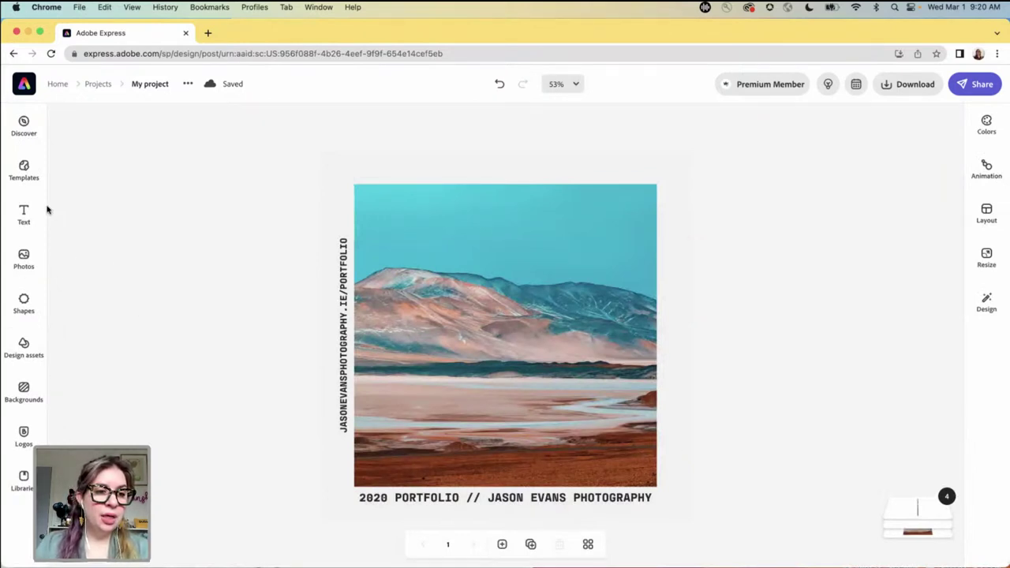
# - Create a new project from the 'travel polaroid' card in Libraries > Favorite Templates
pyautogui.click(59, 86)
pyautogui.click(27, 307)
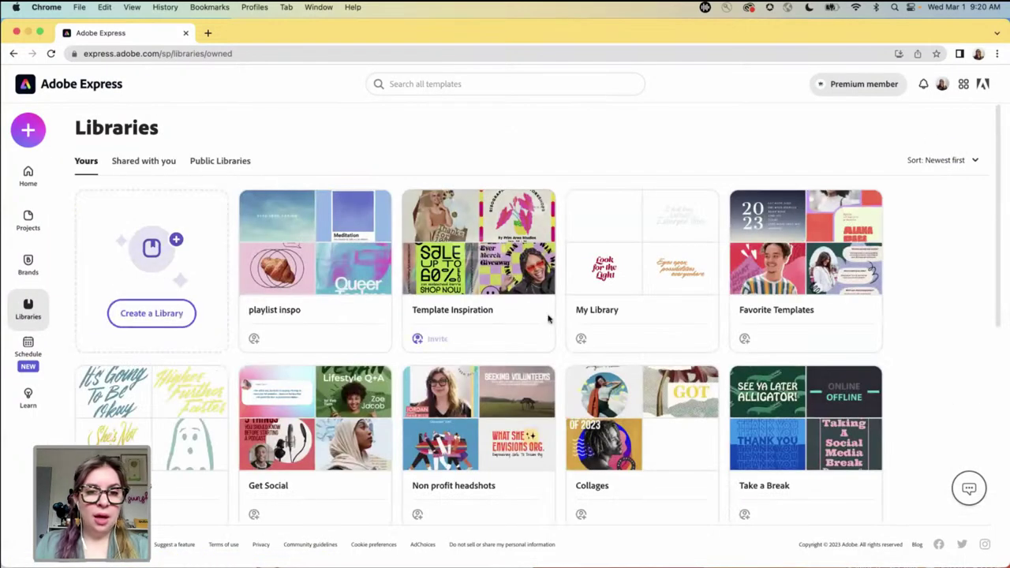
pyautogui.click(825, 284)
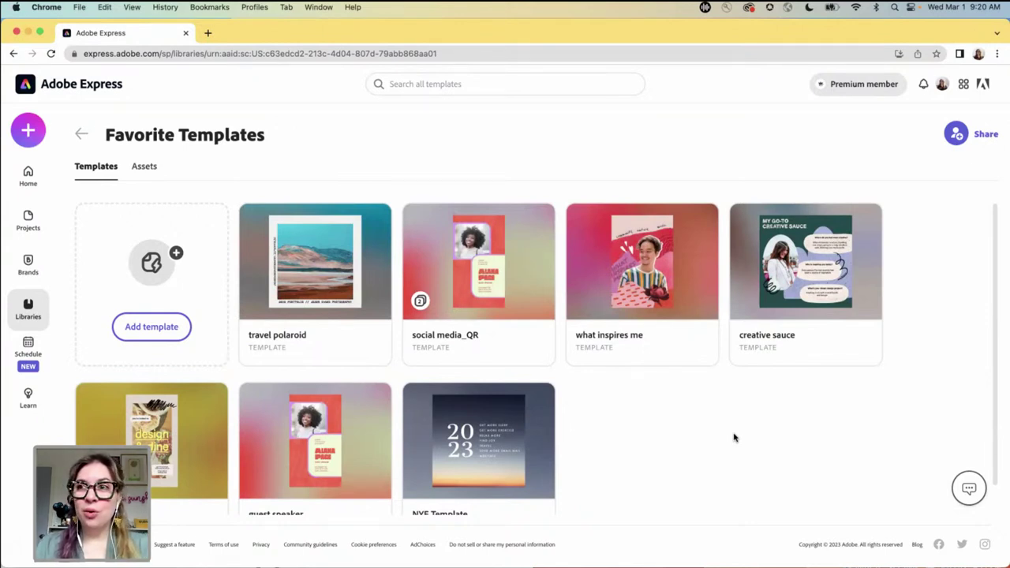
pyautogui.click(314, 262)
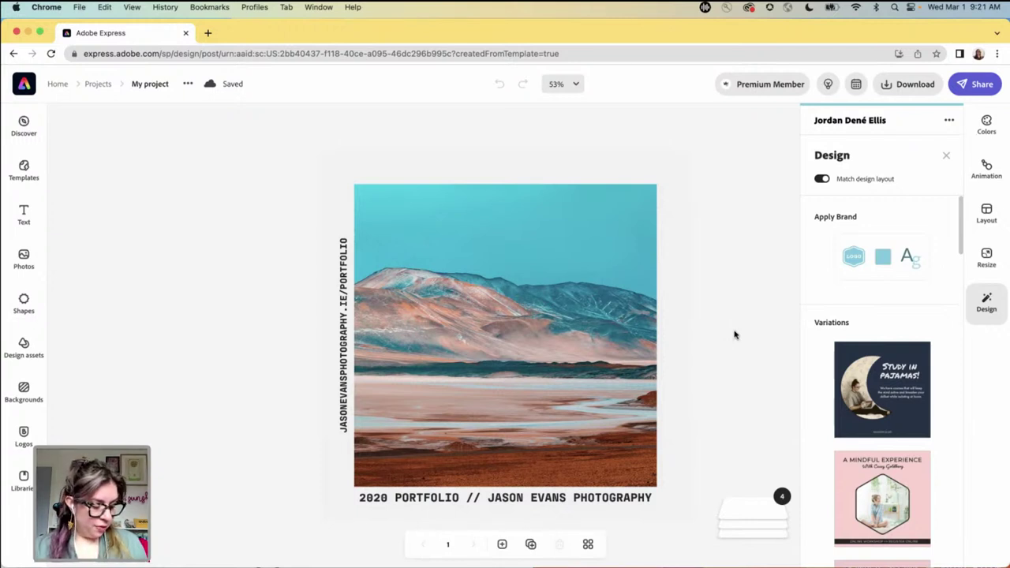
# - Switch the design to the other saved brand kit
pyautogui.click(756, 226)
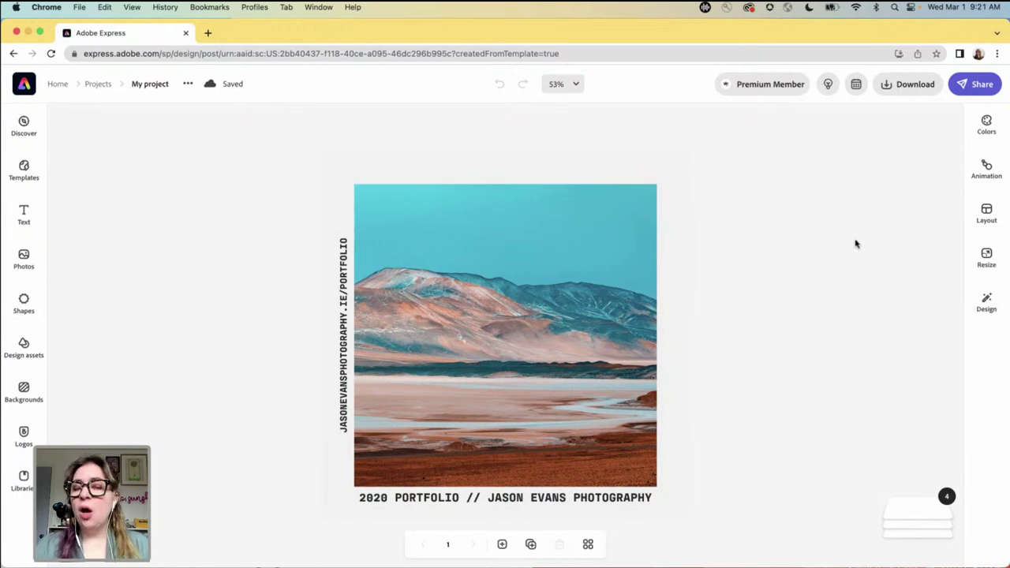
pyautogui.click(986, 307)
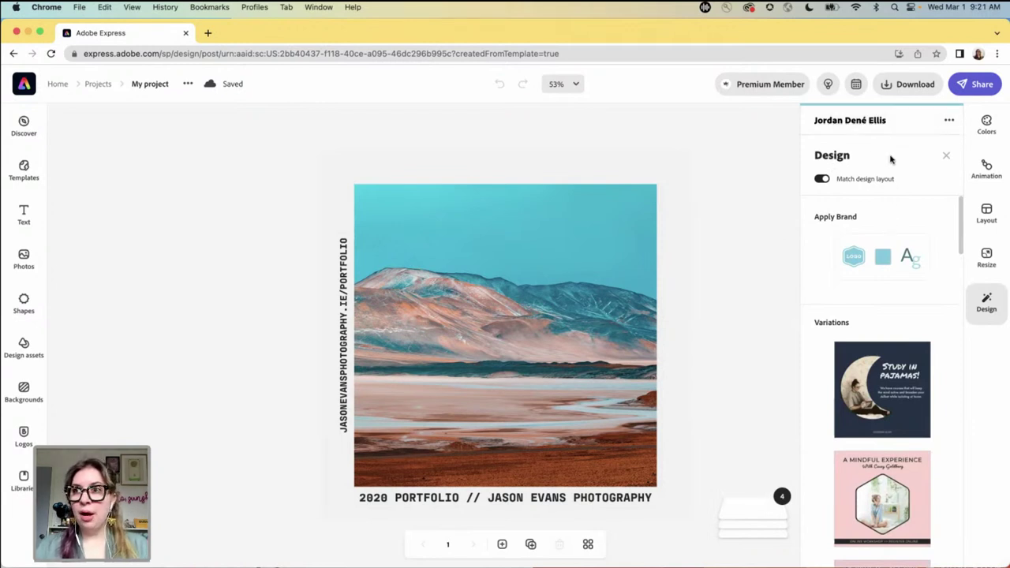
pyautogui.click(950, 123)
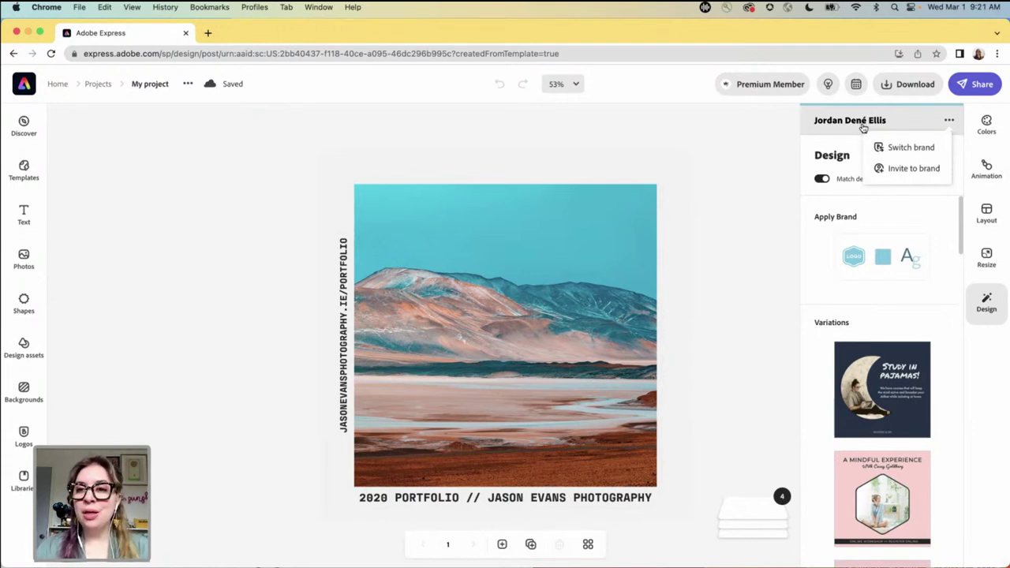
pyautogui.click(907, 147)
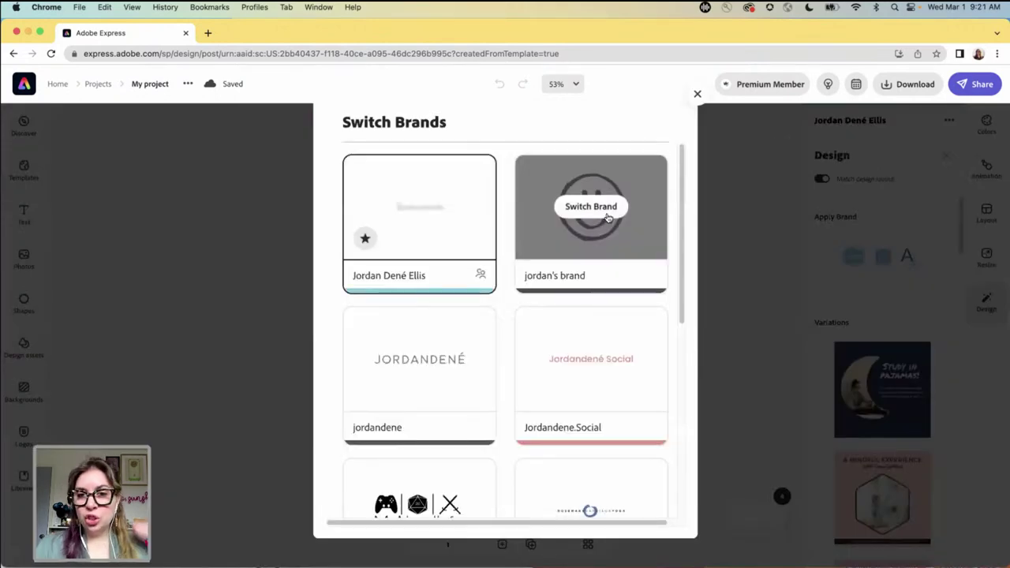
pyautogui.click(589, 209)
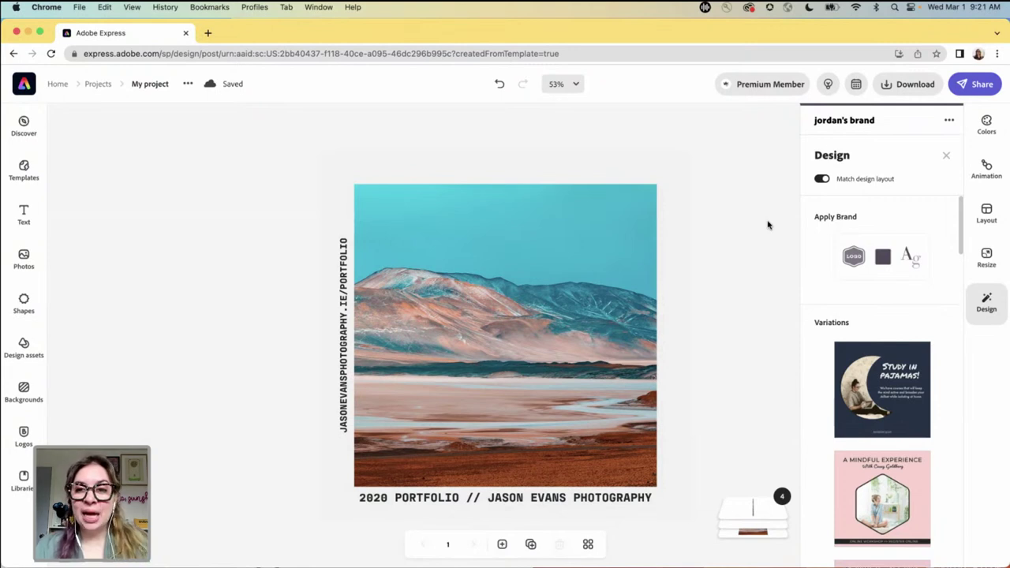
pyautogui.click(767, 225)
# - Marquee-select the photo and caption elements and group them together
pyautogui.moveTo(287, 145); pyautogui.dragTo(740, 525)
pyautogui.click(907, 207)
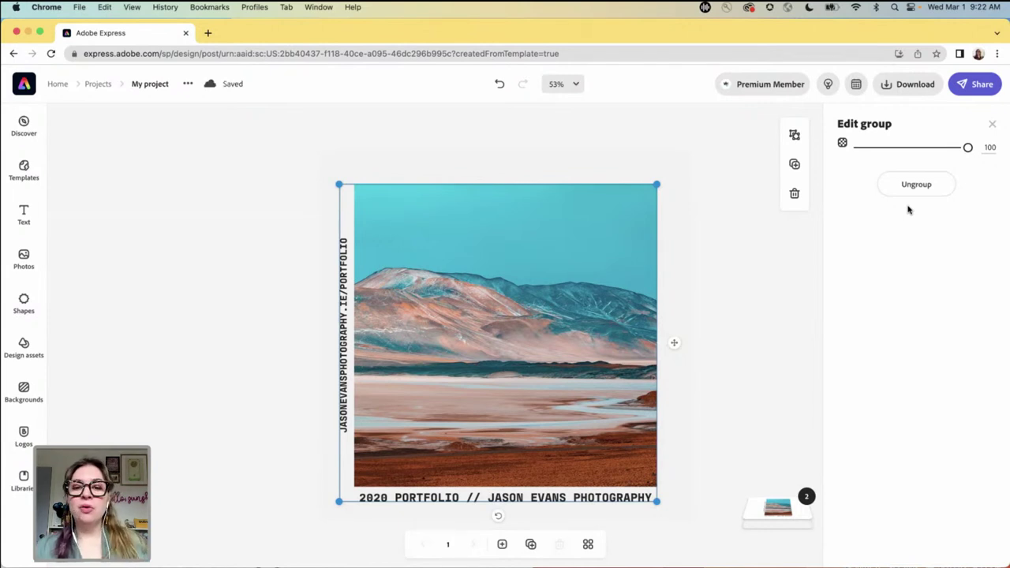
pyautogui.click(734, 387)
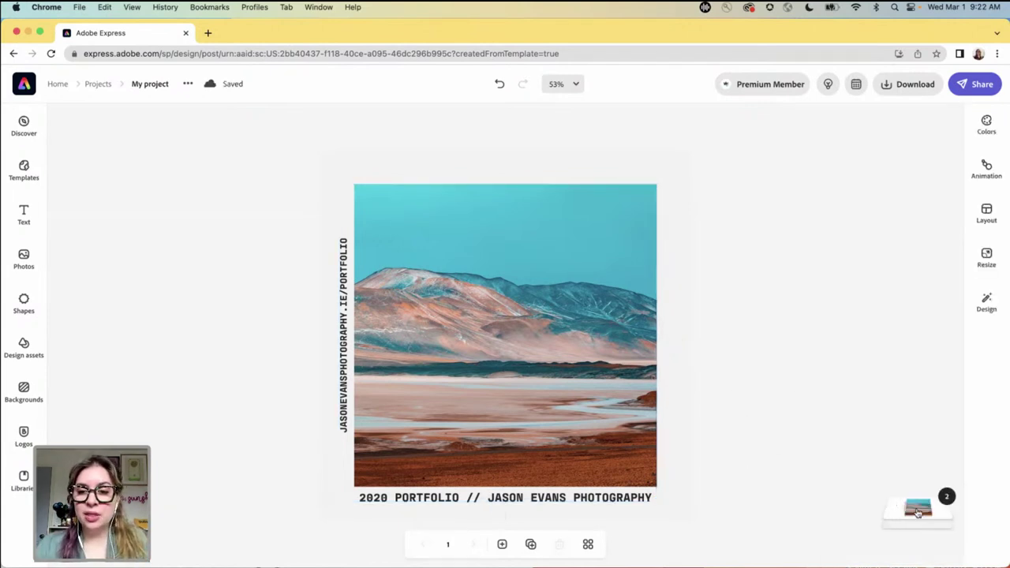
pyautogui.click(917, 511)
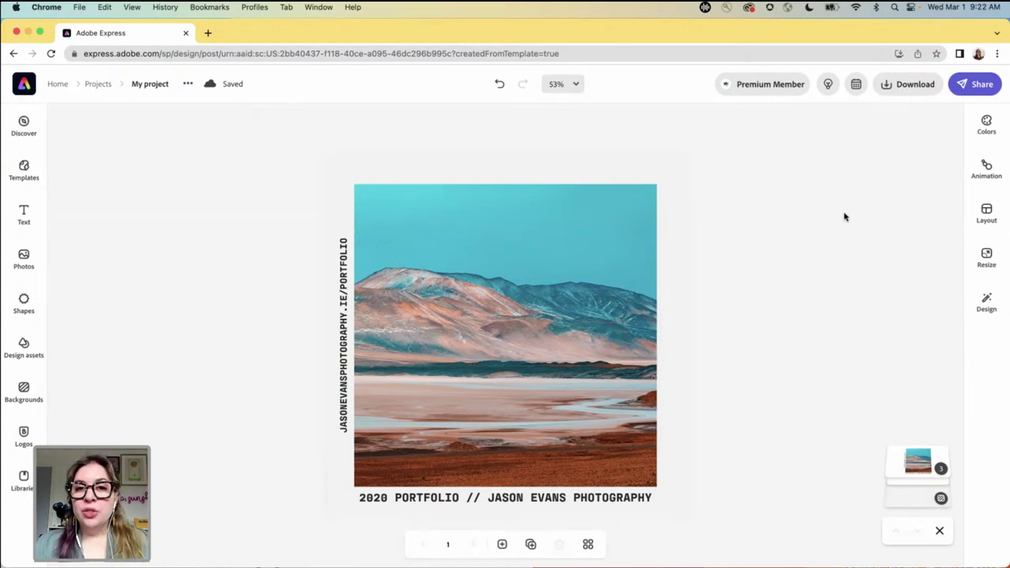
# - Resize the portfolio post to the Instagram story size, 1080 x 1920
pyautogui.click(983, 261)
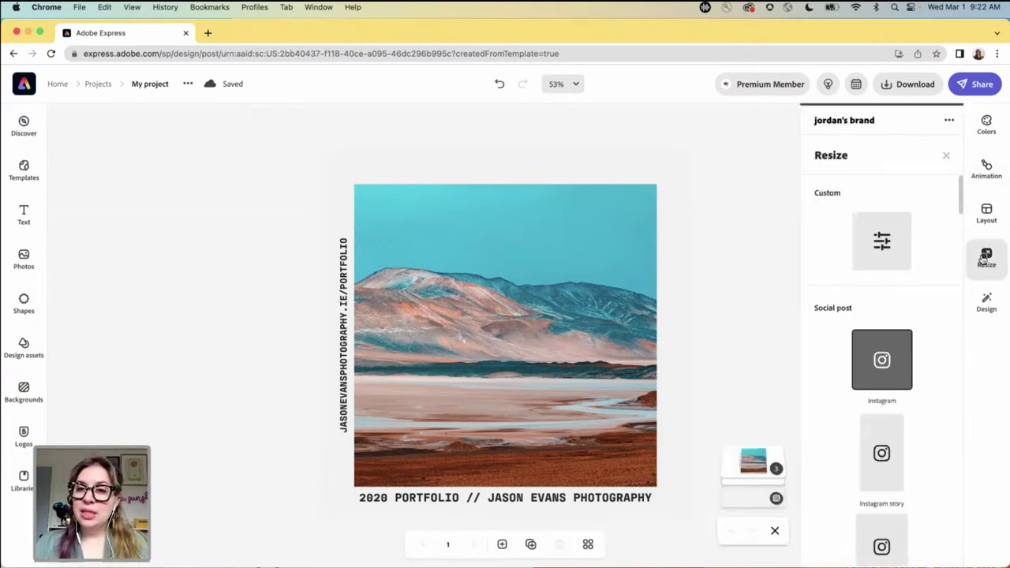
pyautogui.scroll(-3, 875, 308)
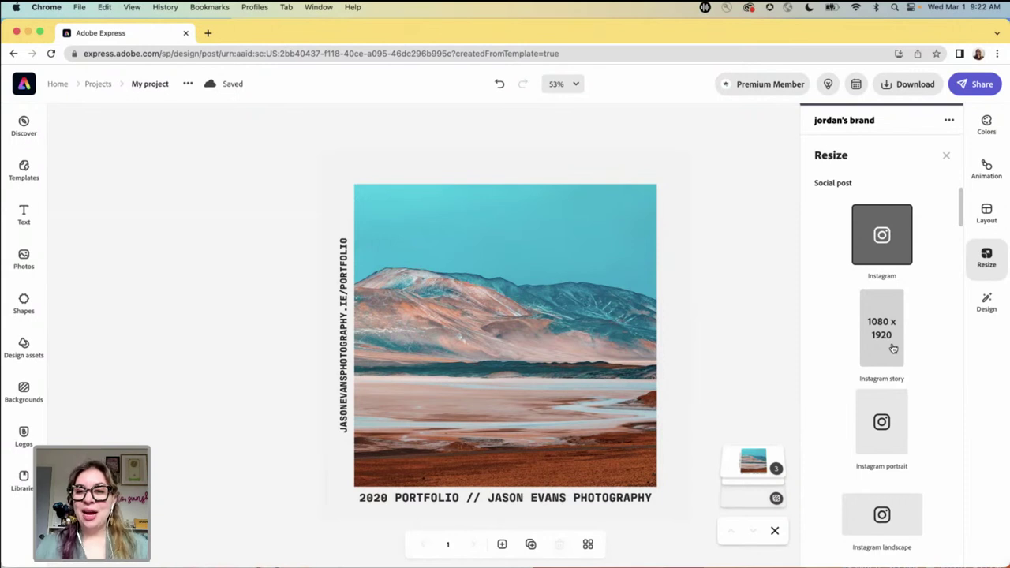
pyautogui.scroll(-3, 890, 347)
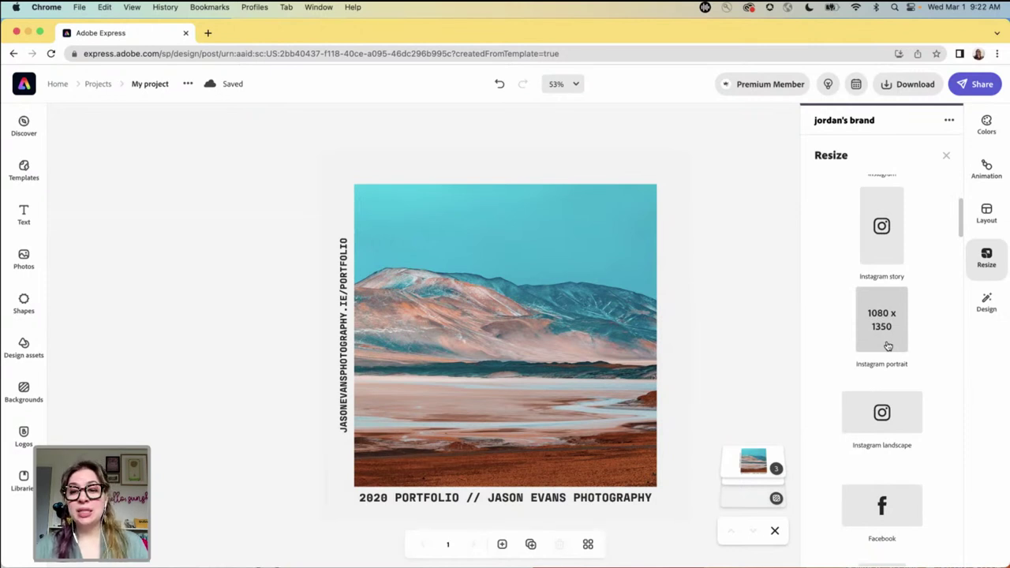
pyautogui.scroll(-2, 888, 345)
pyautogui.scroll(-1, 888, 346)
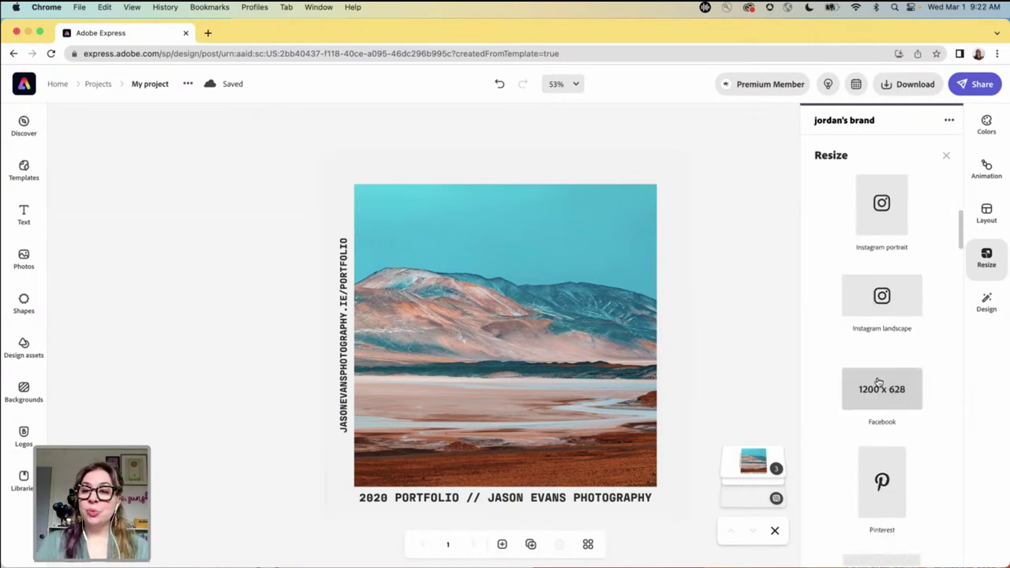
pyautogui.scroll(-4, 879, 384)
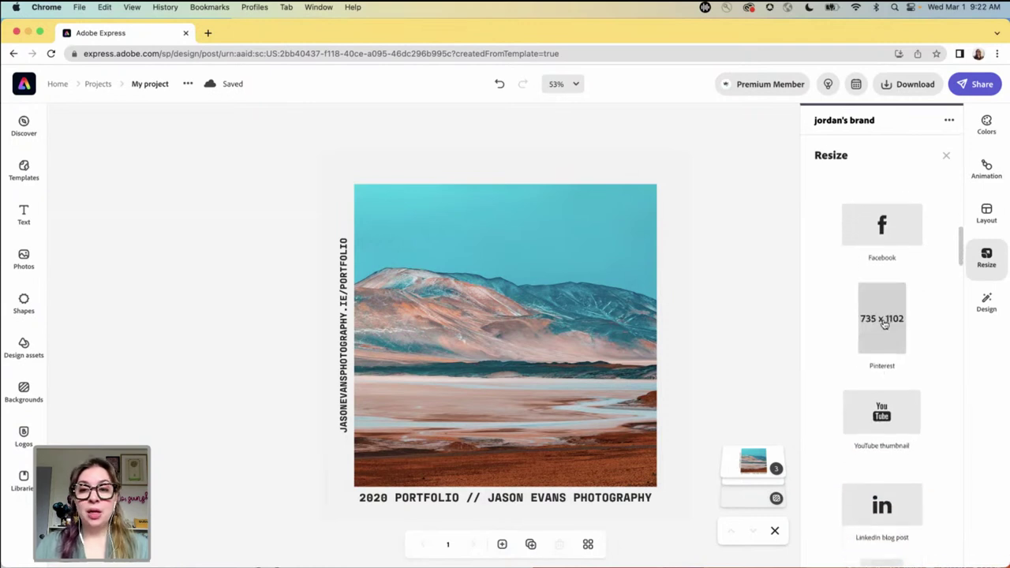
pyautogui.scroll(2, 891, 391)
pyautogui.scroll(5, 894, 419)
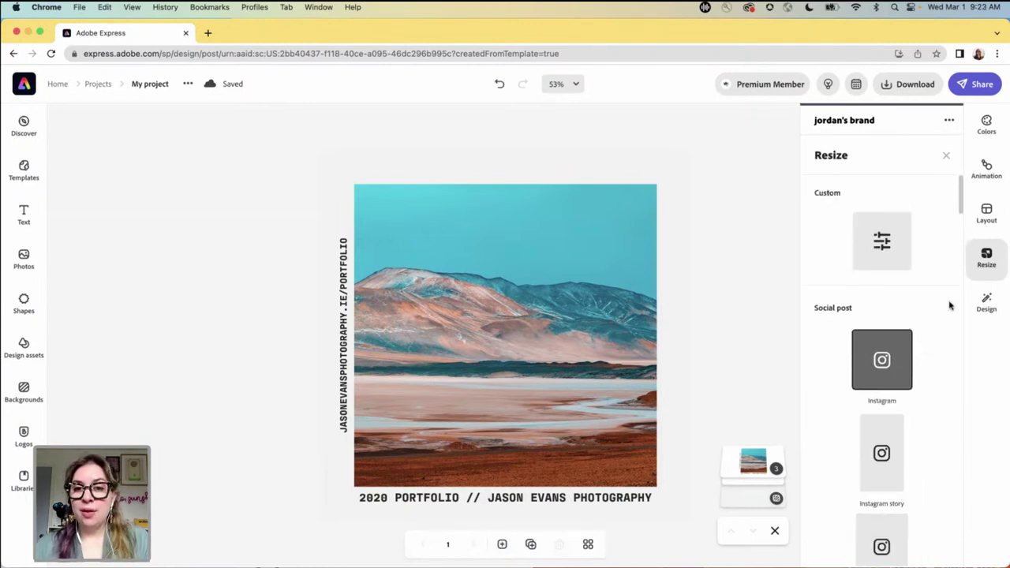
pyautogui.scroll(-2, 888, 366)
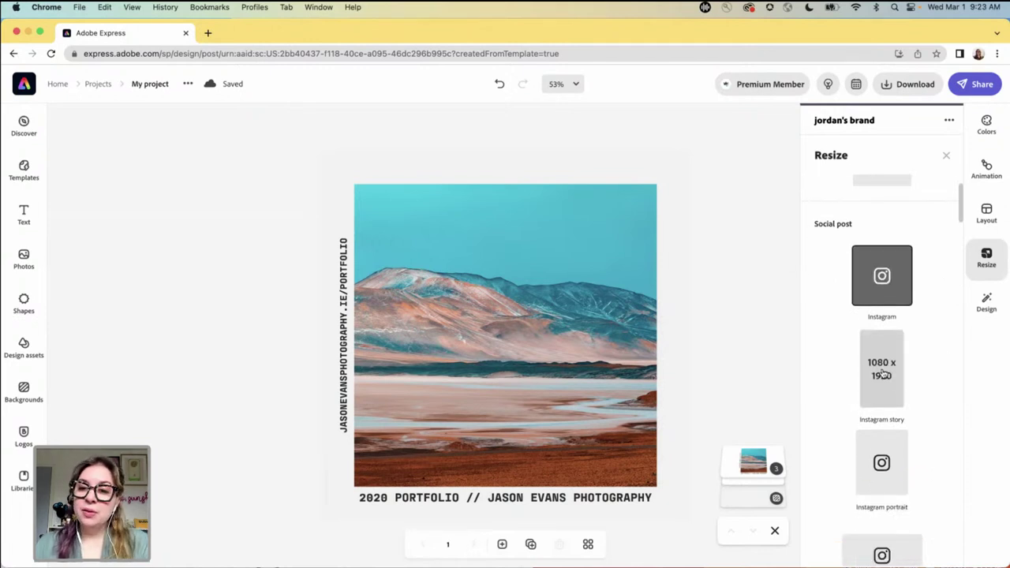
pyautogui.click(882, 374)
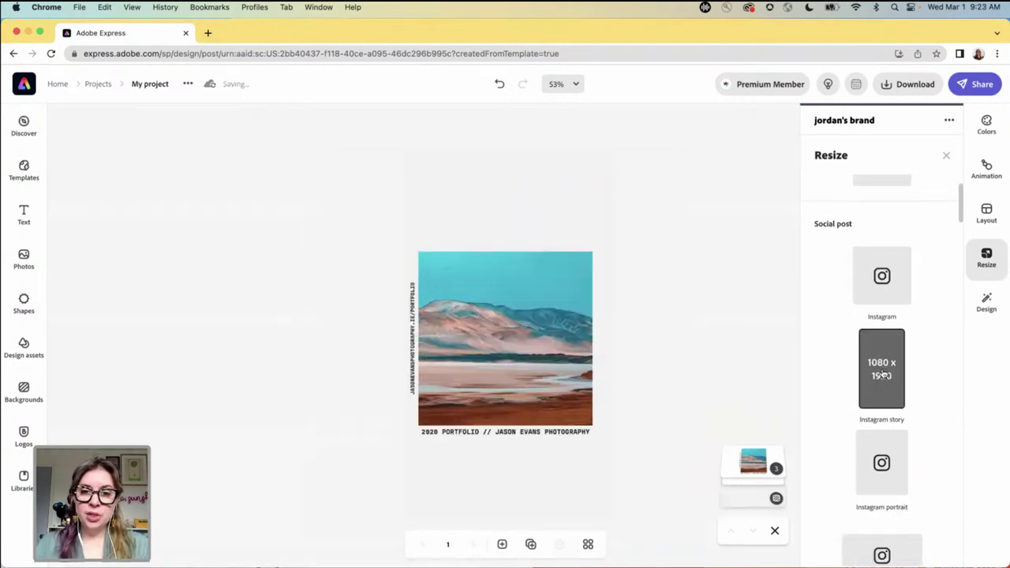
# - Close the Resize panel, leaving the story-sized design on the canvas
pyautogui.click(641, 421)
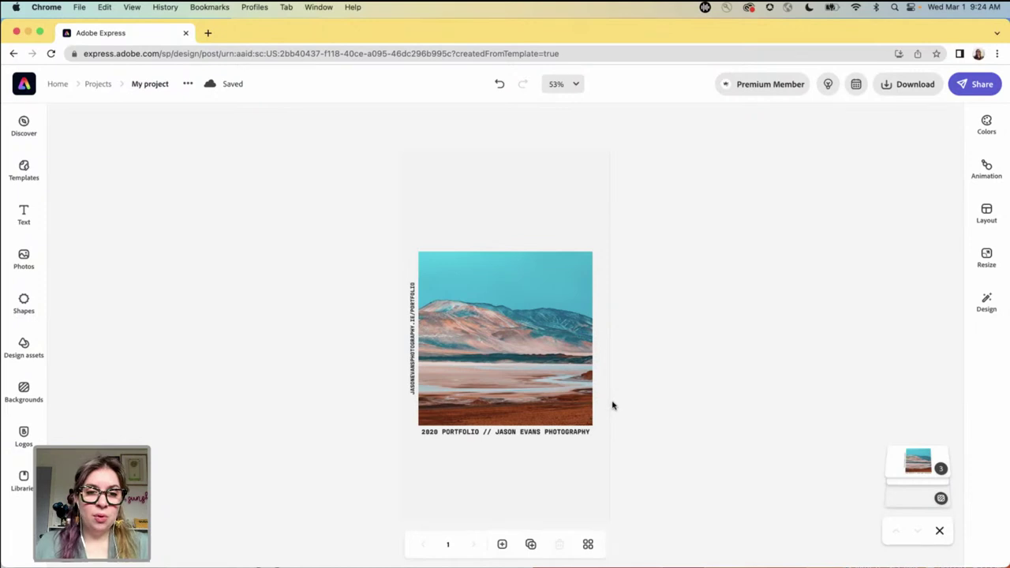
# - Ungroup the design into separate photo and text elements
pyautogui.click(523, 354)
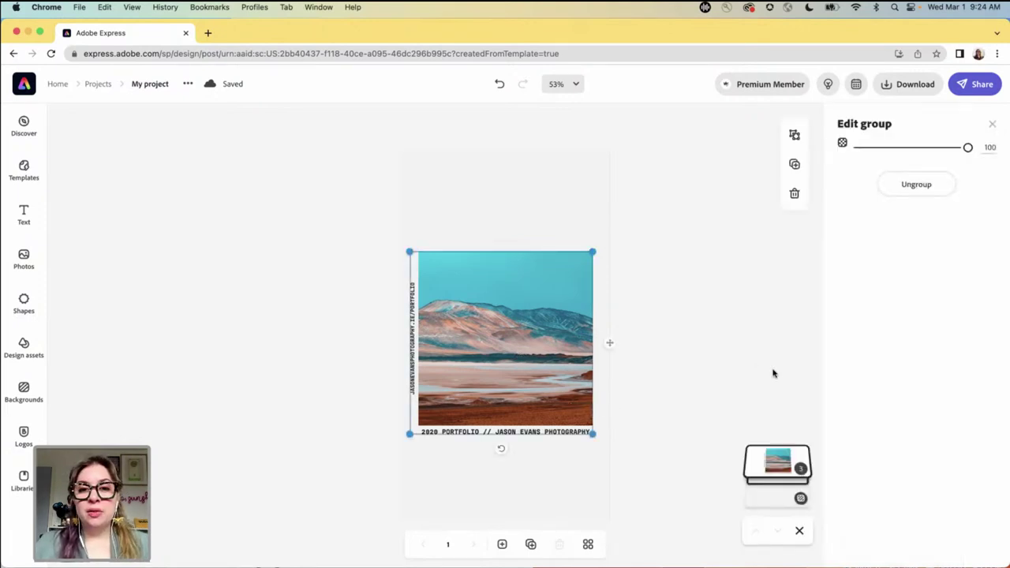
pyautogui.click(674, 354)
pyautogui.click(517, 339)
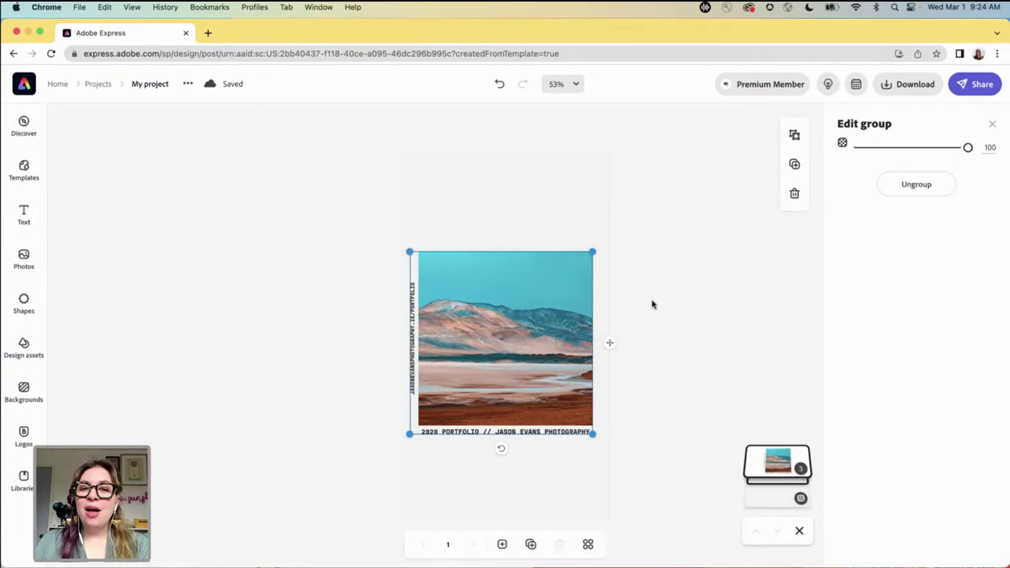
pyautogui.click(923, 188)
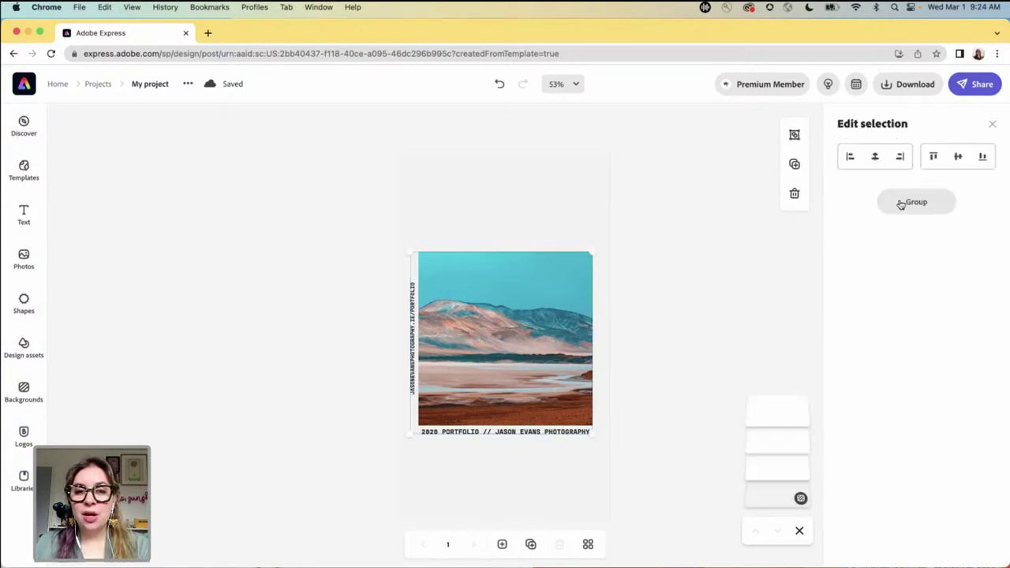
pyautogui.click(736, 328)
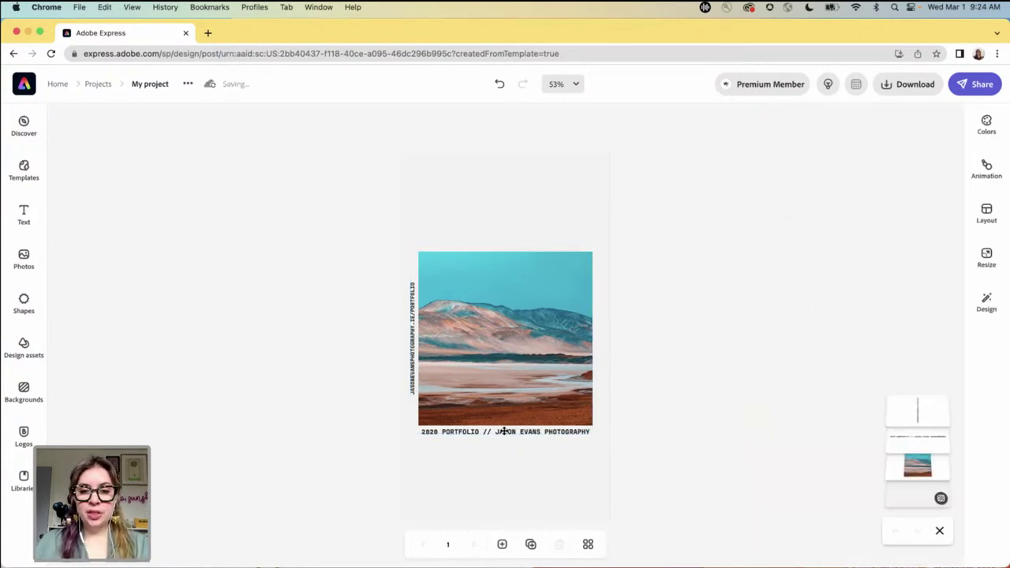
# - Change the caption from 2020 Portfolio to '2023 // Create Now: Phoenix'
pyautogui.click(503, 430)
pyautogui.click(863, 157)
pyautogui.press('BackSpace')
pyautogui.write('3')
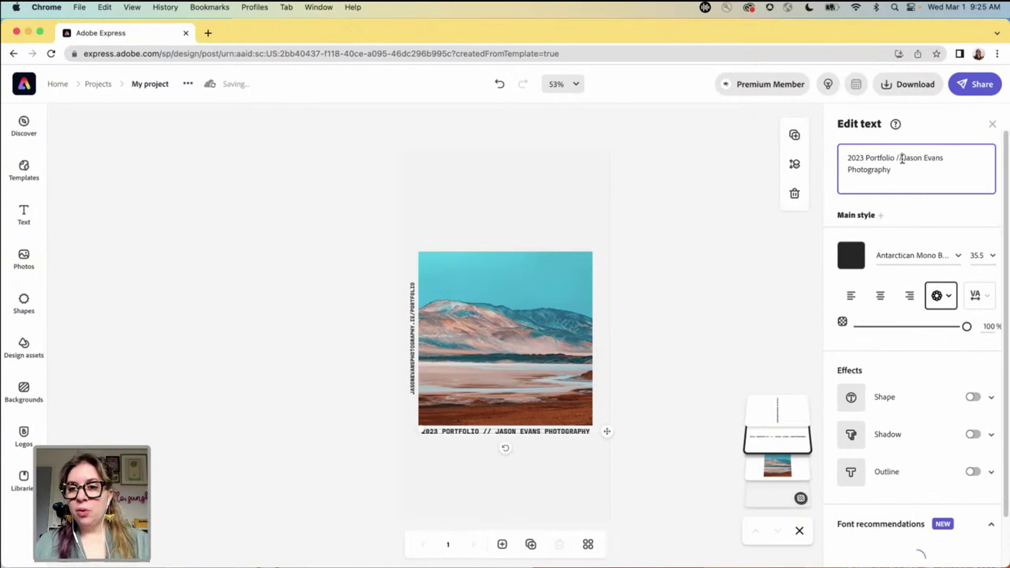
pyautogui.doubleClick(882, 158)
pyautogui.press('BackSpace')
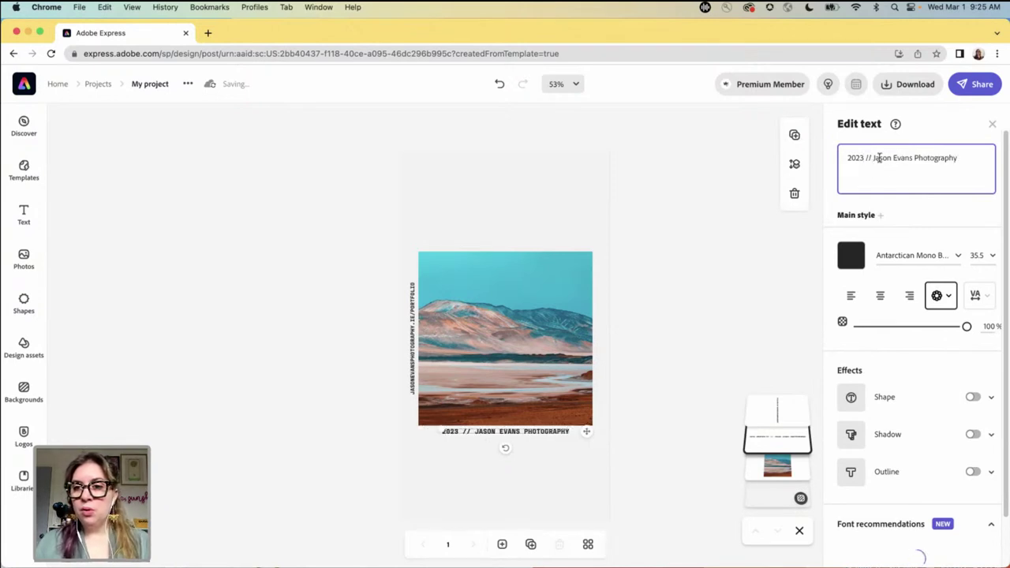
pyautogui.moveTo(872, 158); pyautogui.dragTo(961, 158)
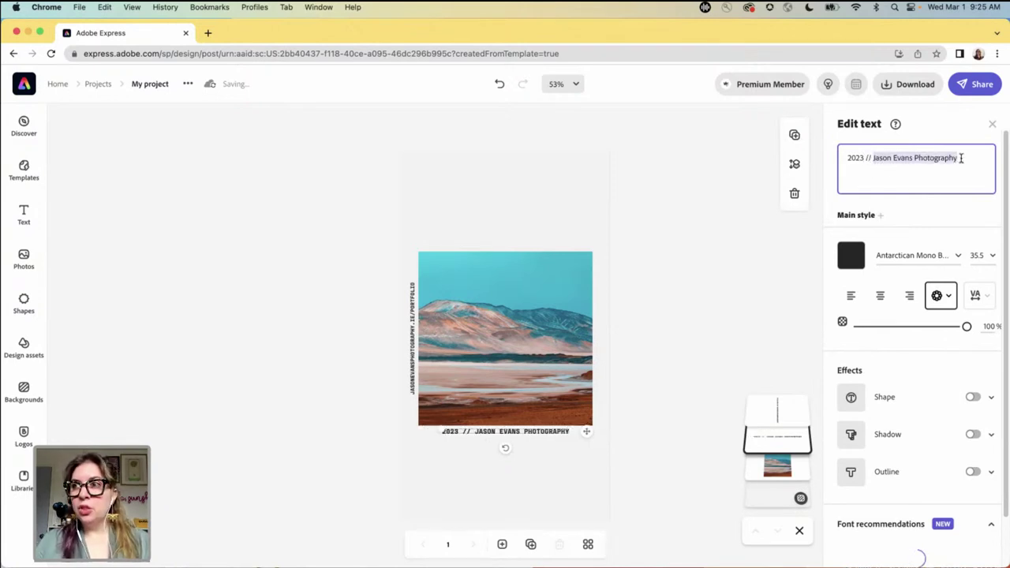
pyautogui.write('Create Now:')
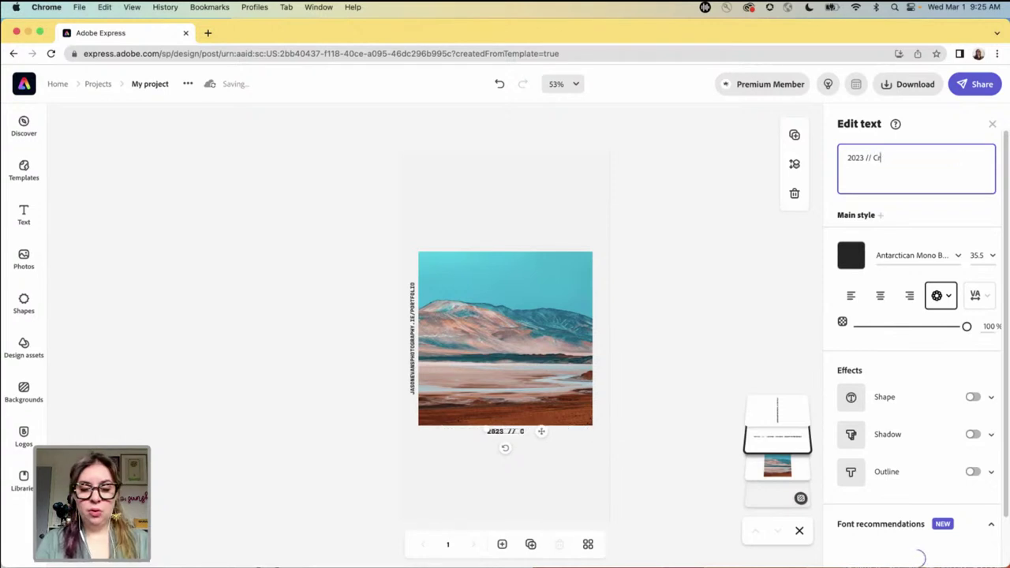
pyautogui.write(' Phoenix')
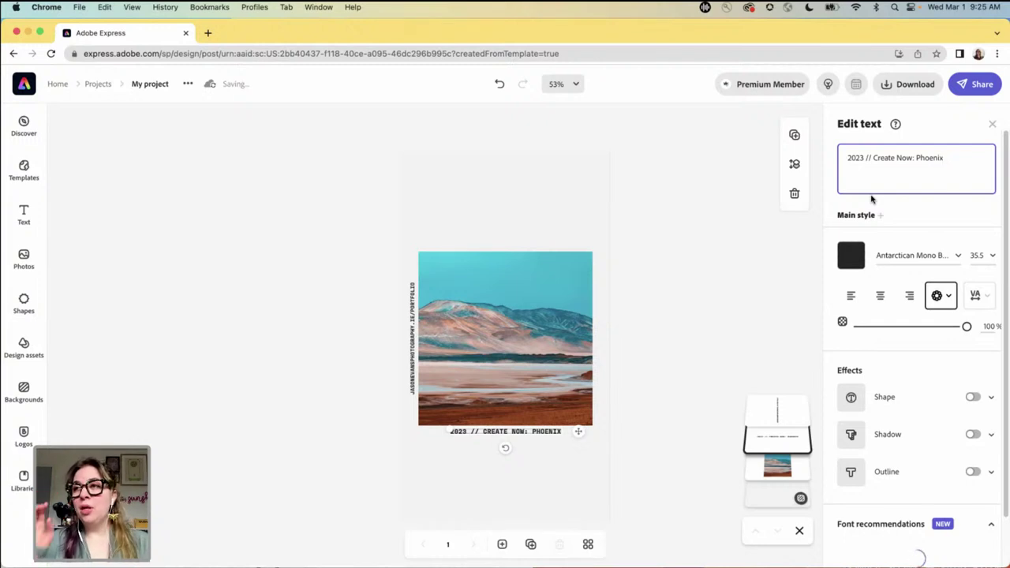
# - Replace the vertical website text with the social handle and move it beside the photo
pyautogui.click(411, 350)
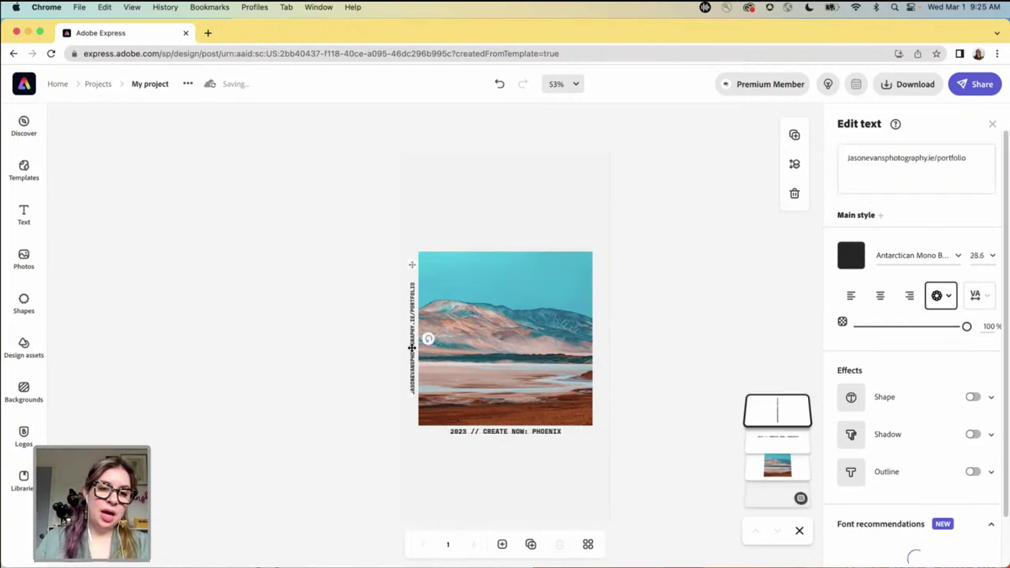
pyautogui.click(874, 162)
pyautogui.hotkey('ctrl', 'a')
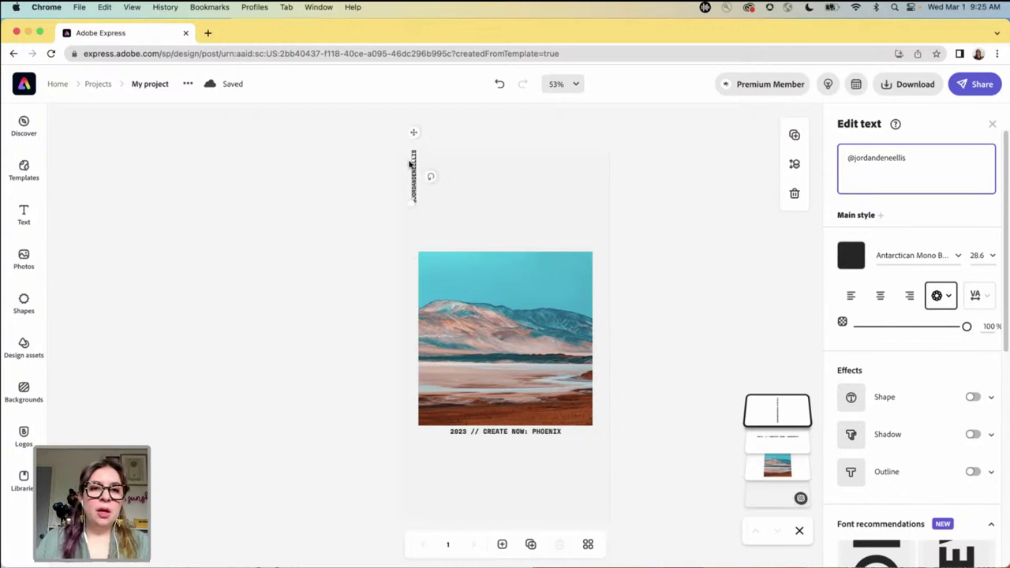
pyautogui.moveTo(409, 164); pyautogui.dragTo(408, 379)
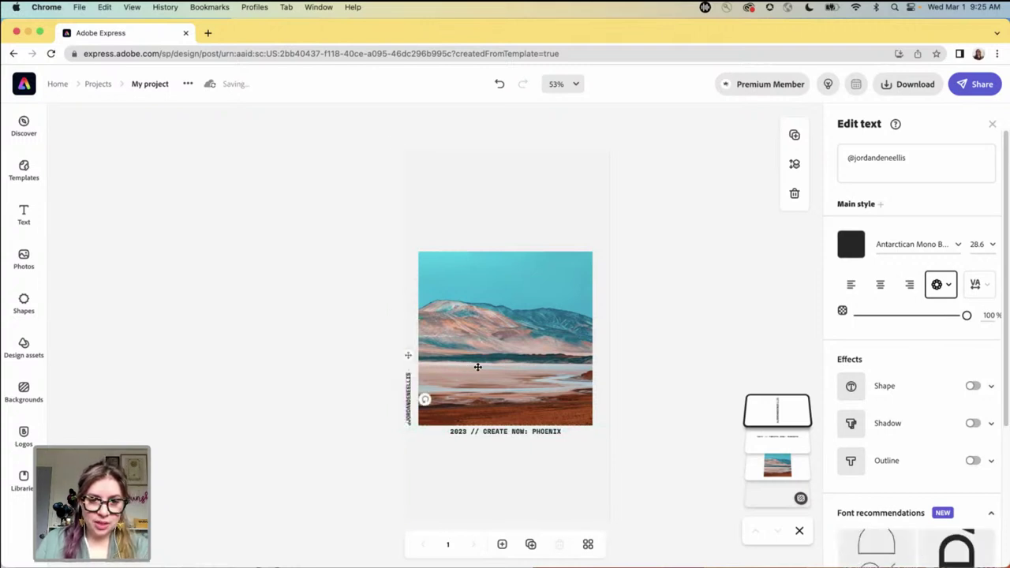
pyautogui.press('Right')
pyautogui.press('Right')
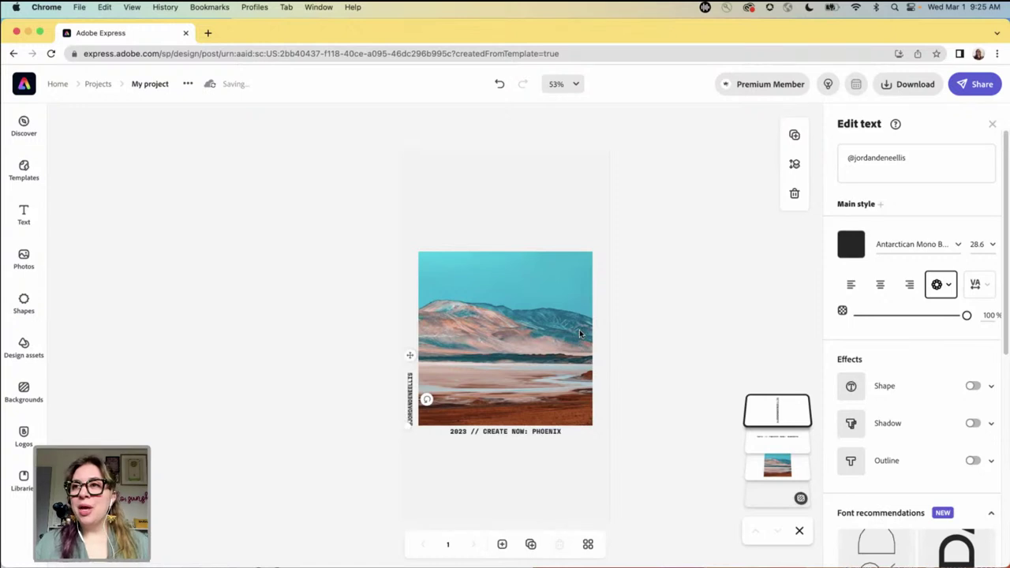
pyautogui.click(631, 303)
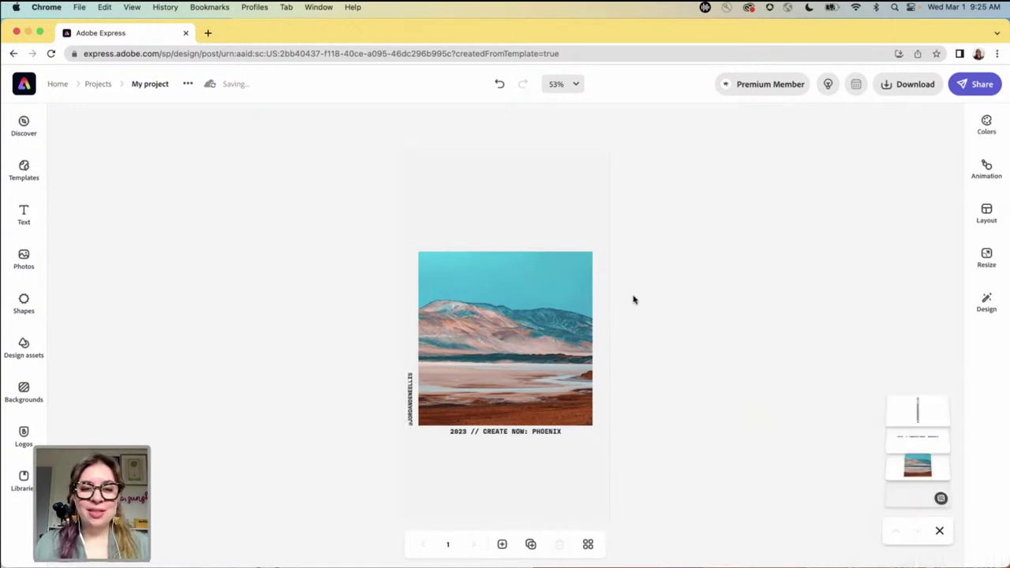
# - Search replacement photos for 'arizona' and scroll through the 357,697 stock results
pyautogui.click(579, 302)
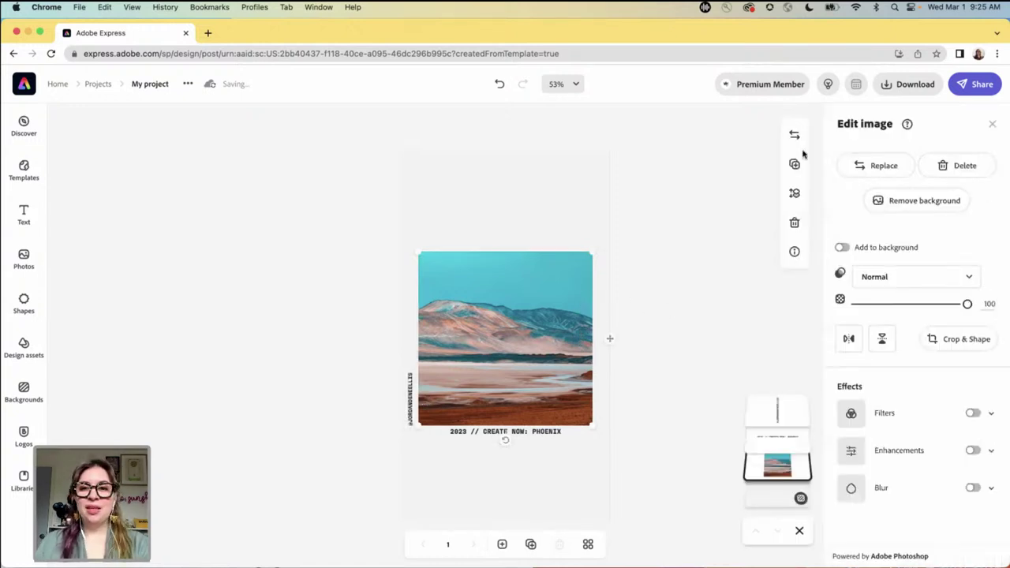
pyautogui.click(876, 165)
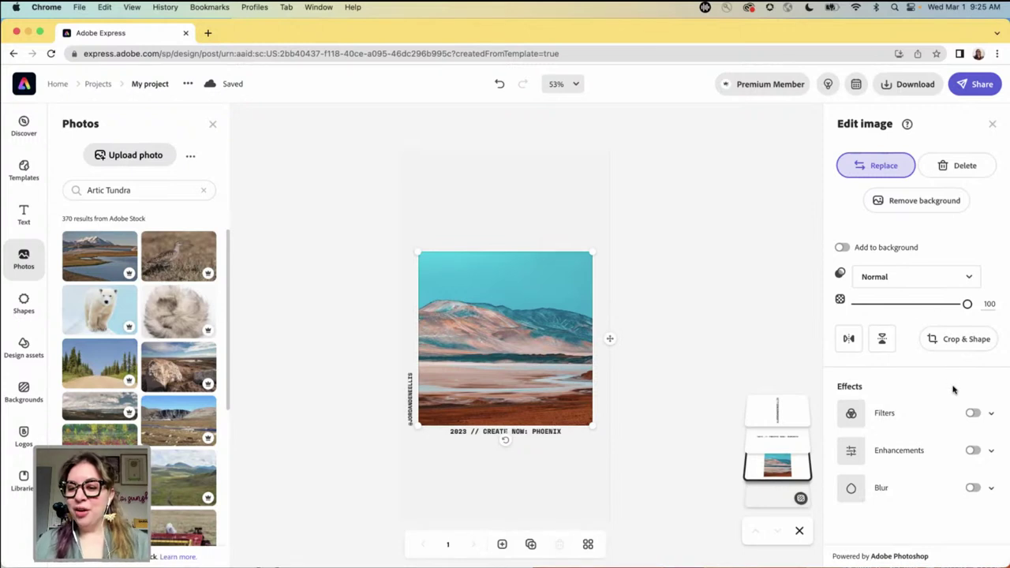
pyautogui.doubleClick(146, 194)
pyautogui.click(146, 194)
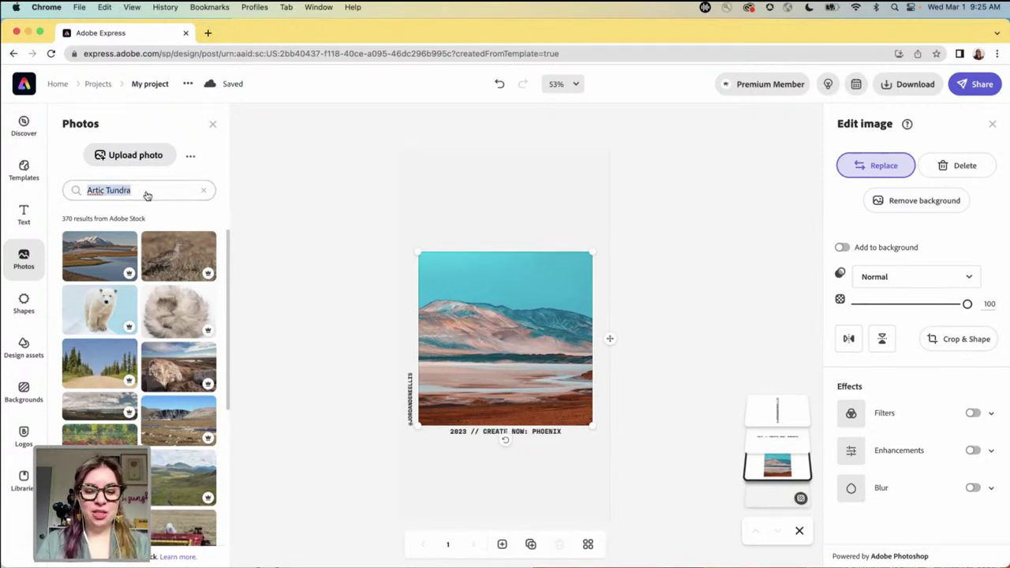
pyautogui.write('arizona')
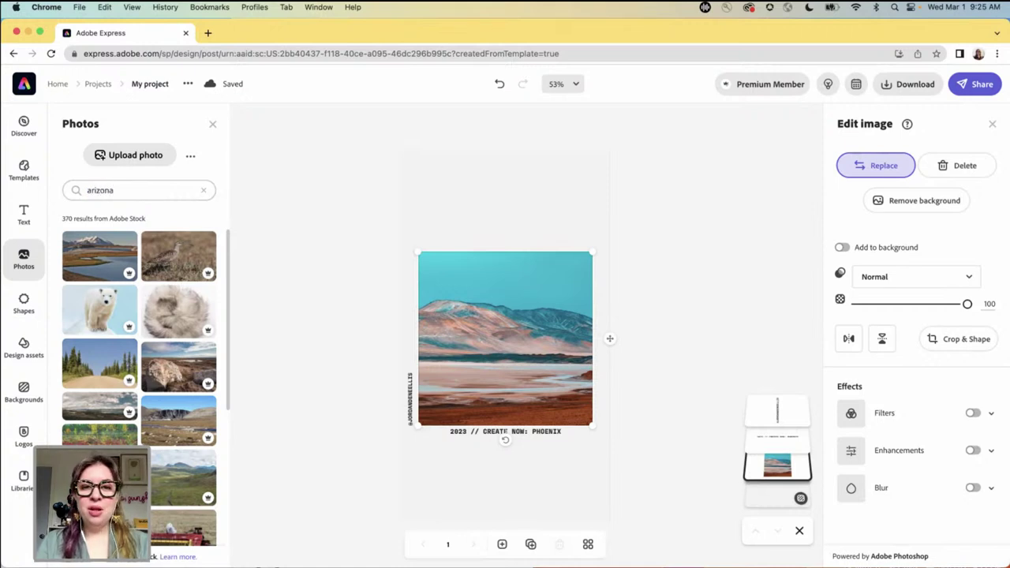
pyautogui.press('Return')
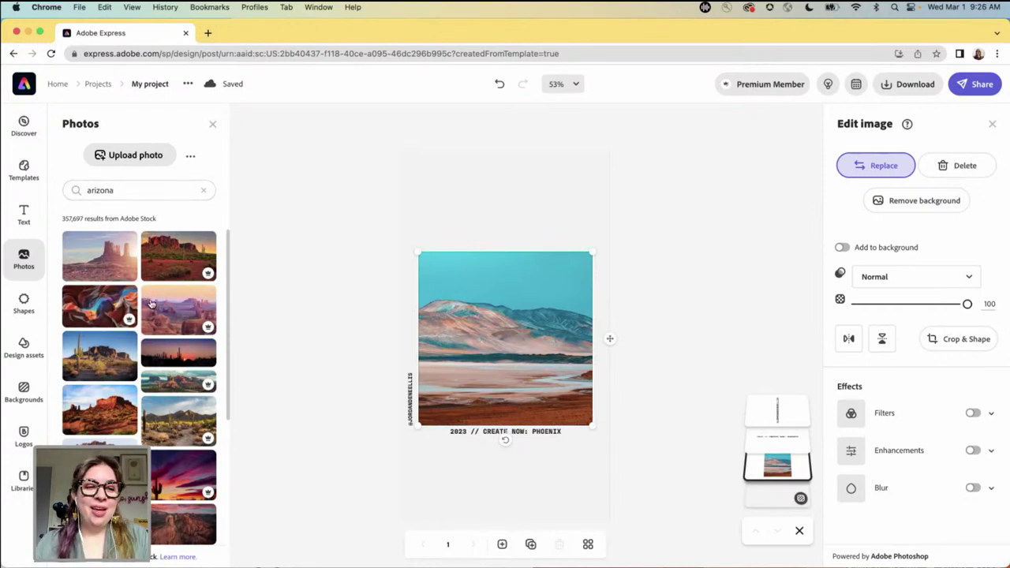
pyautogui.scroll(-2, 140, 323)
pyautogui.scroll(-8, 140, 323)
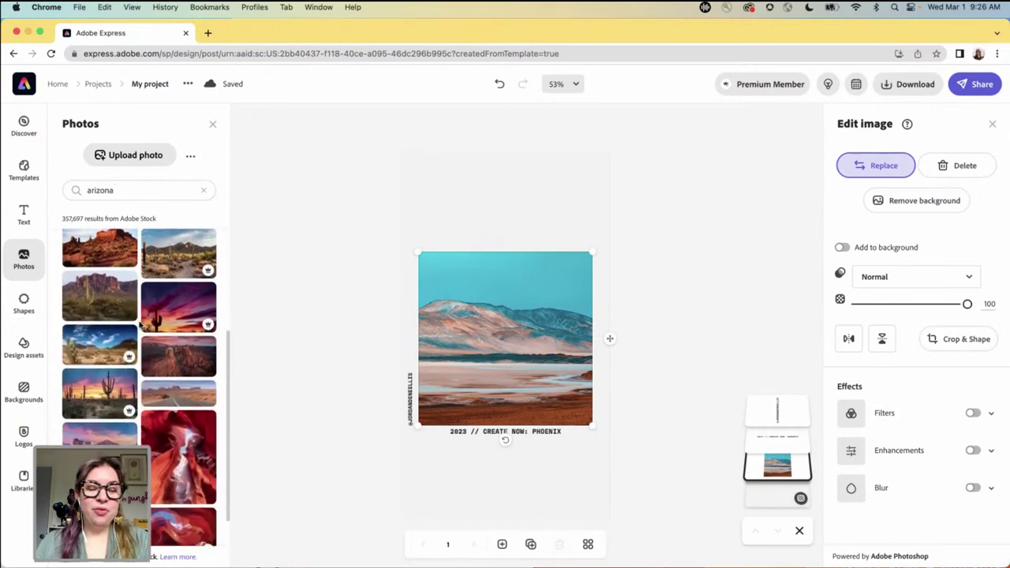
pyautogui.scroll(-6, 139, 323)
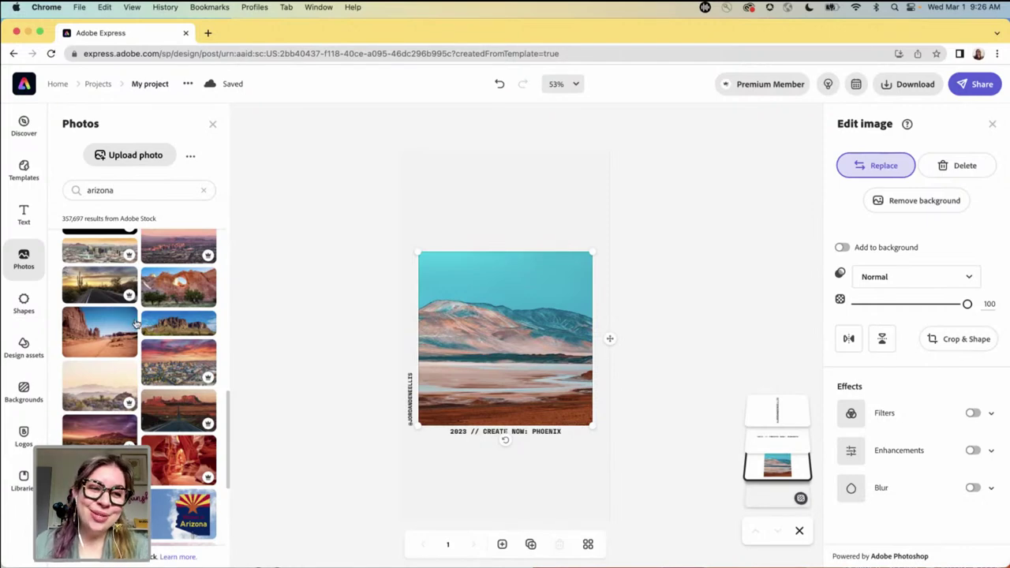
pyautogui.scroll(10, 160, 368)
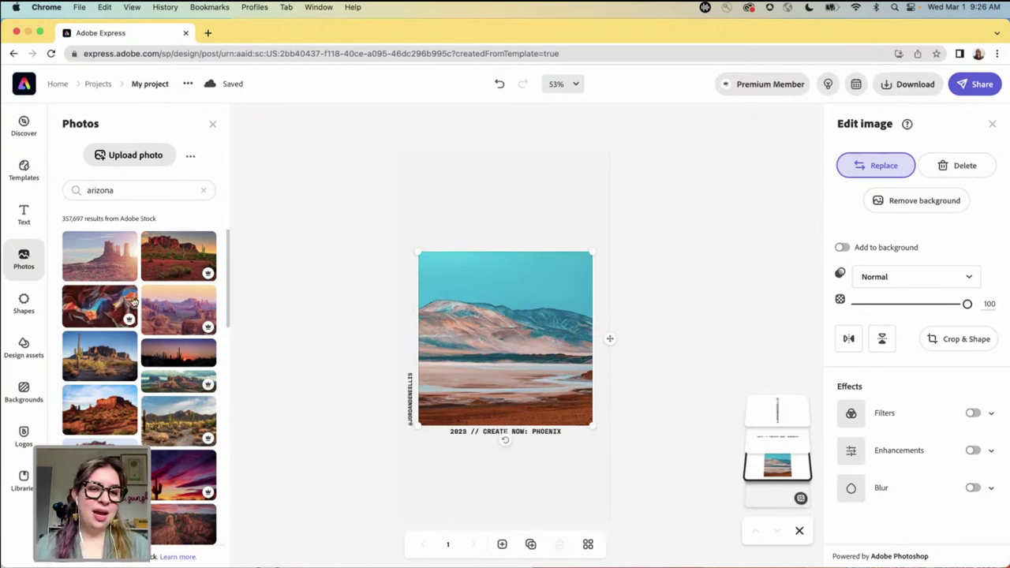
pyautogui.scroll(-4, 135, 332)
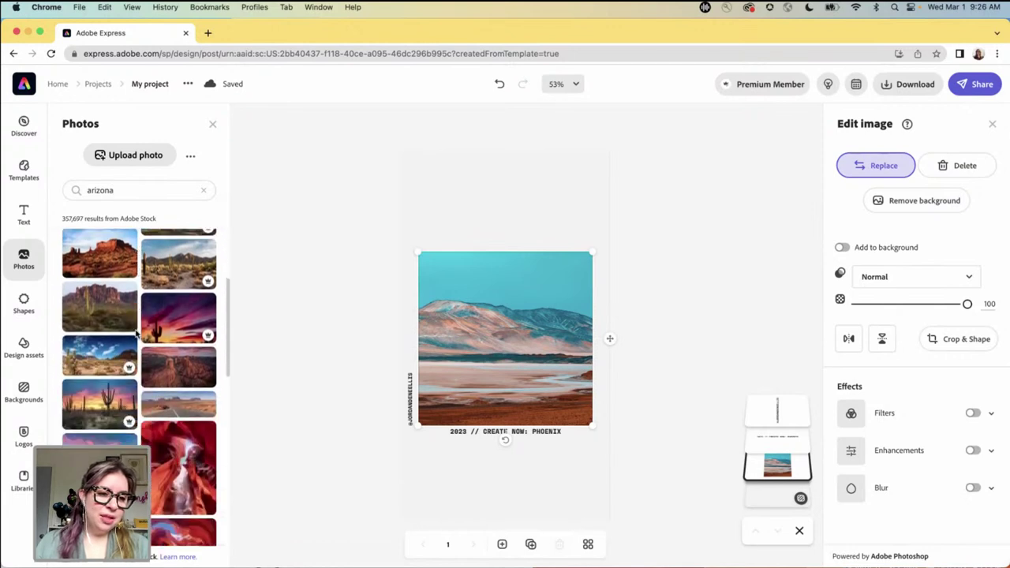
# - Replace the pastel mountain photo with the red-rock canyon image from the Arizona results
pyautogui.click(189, 366)
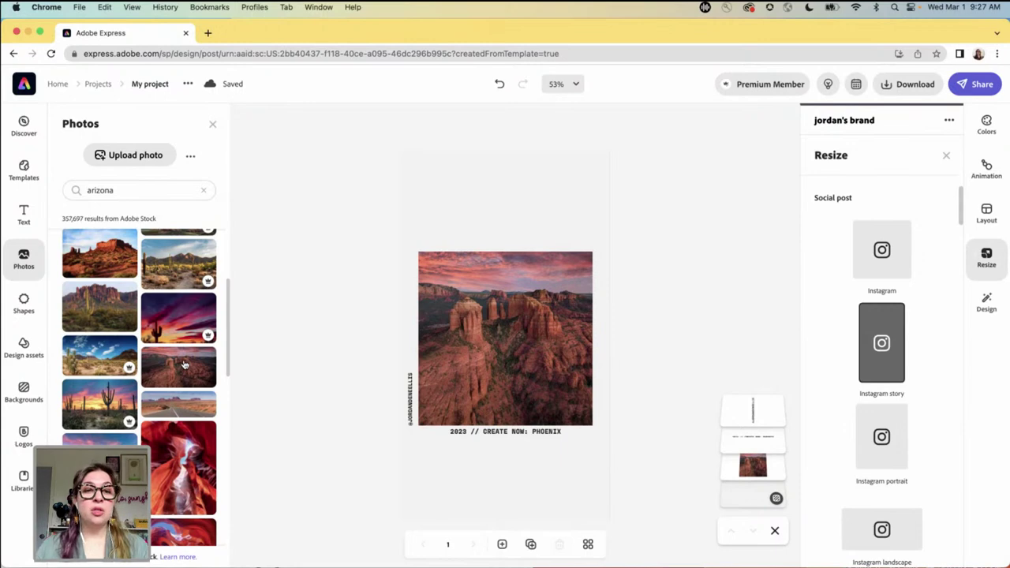
pyautogui.click(118, 163)
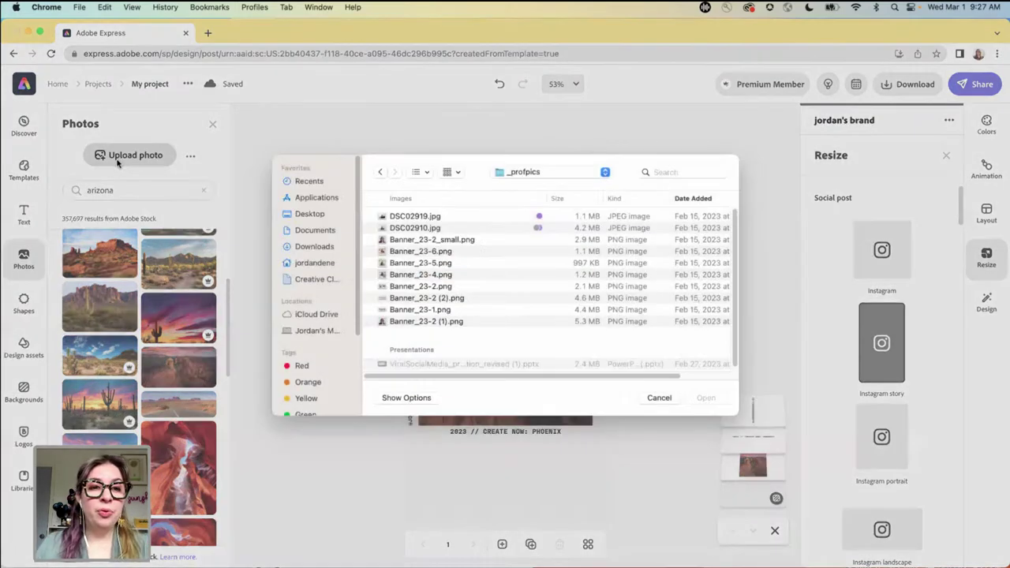
pyautogui.click(666, 406)
pyautogui.click(191, 158)
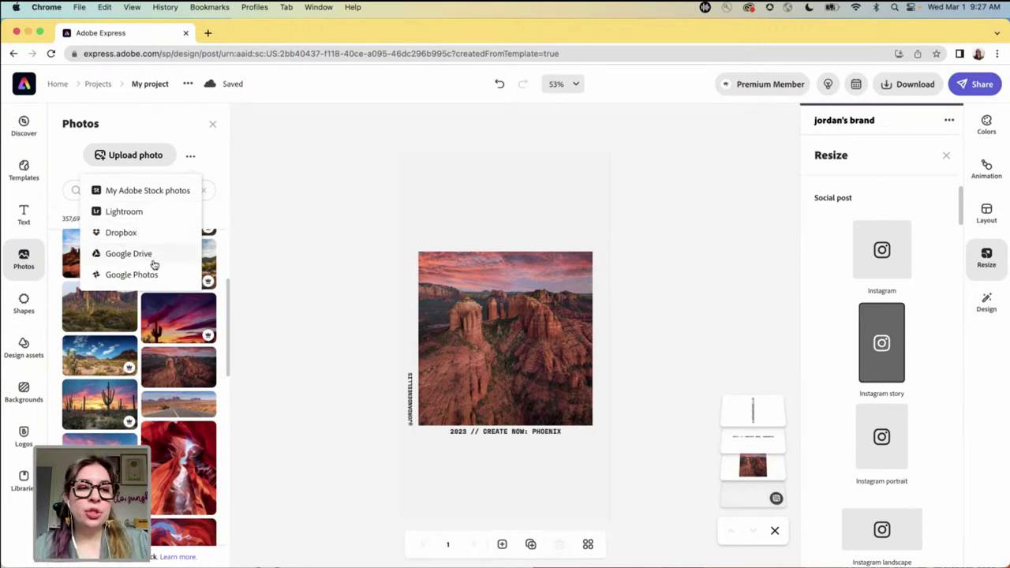
pyautogui.click(274, 271)
pyautogui.click(461, 311)
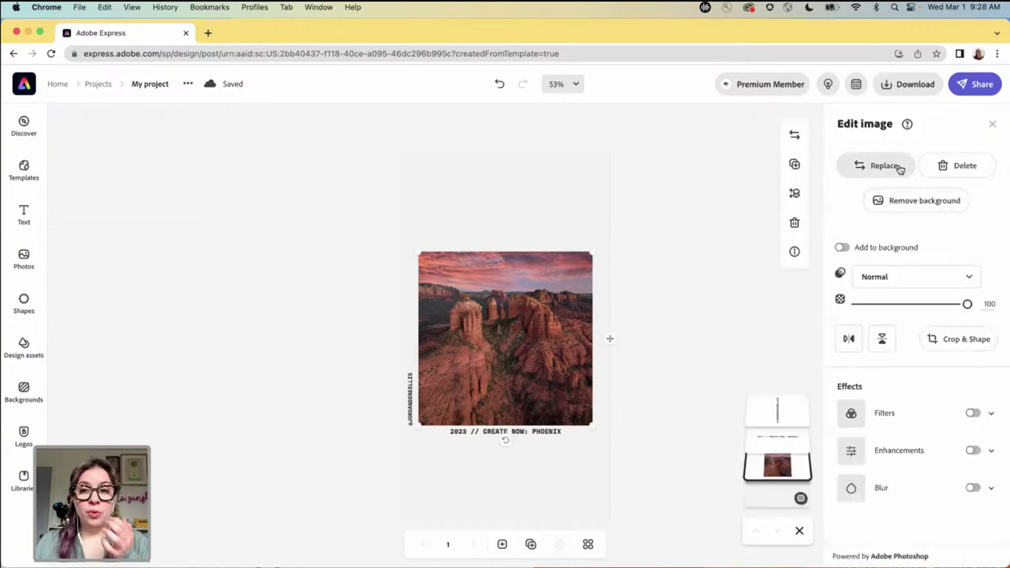
pyautogui.click(868, 167)
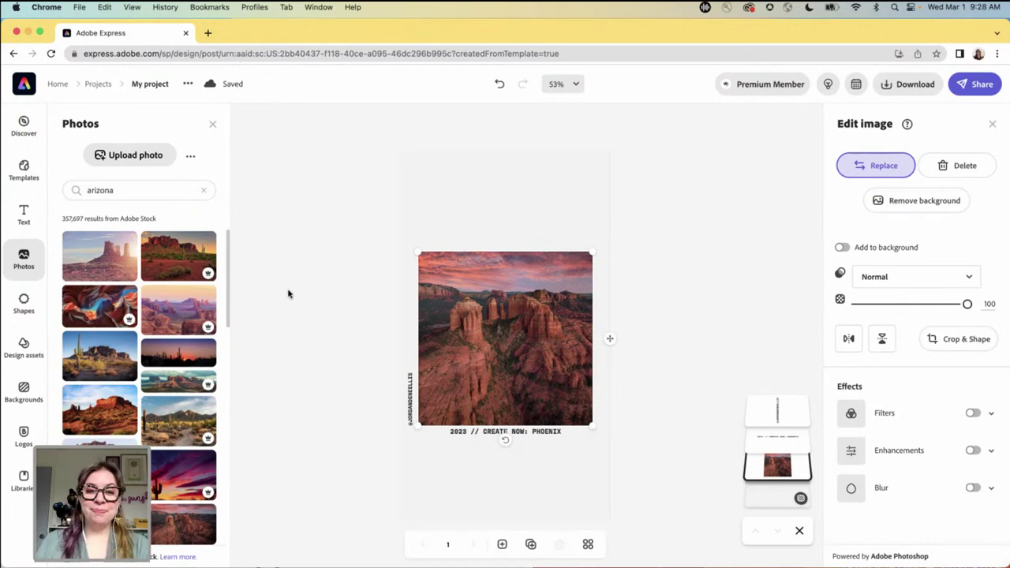
pyautogui.click(307, 294)
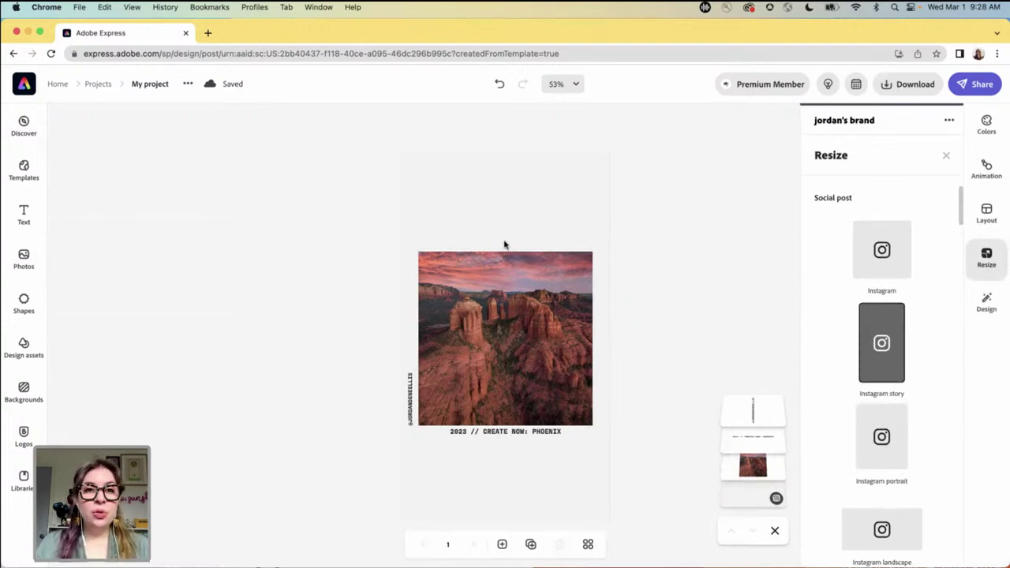
# - Set the page background to the gray brand colour
pyautogui.click(535, 204)
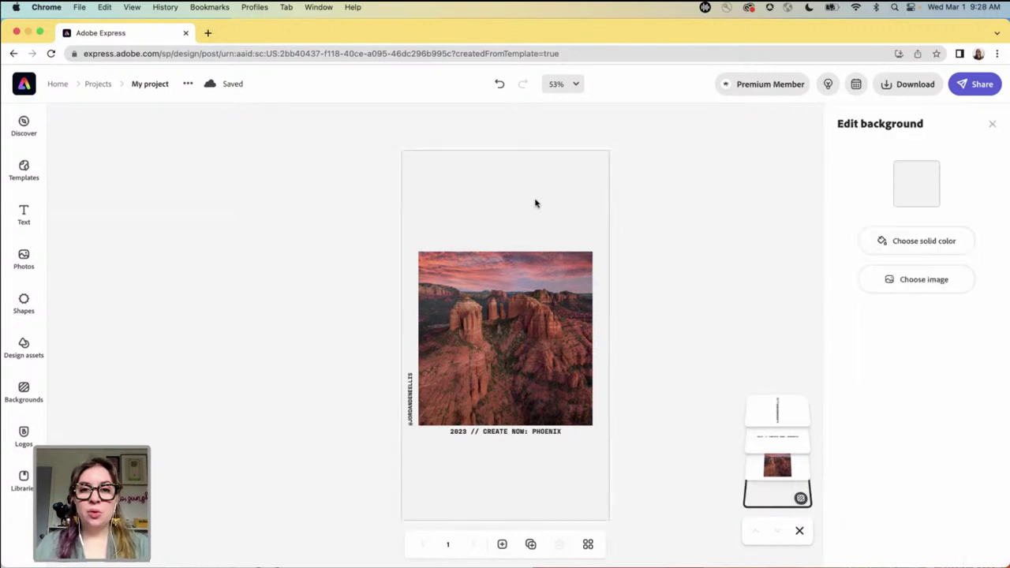
pyautogui.click(916, 183)
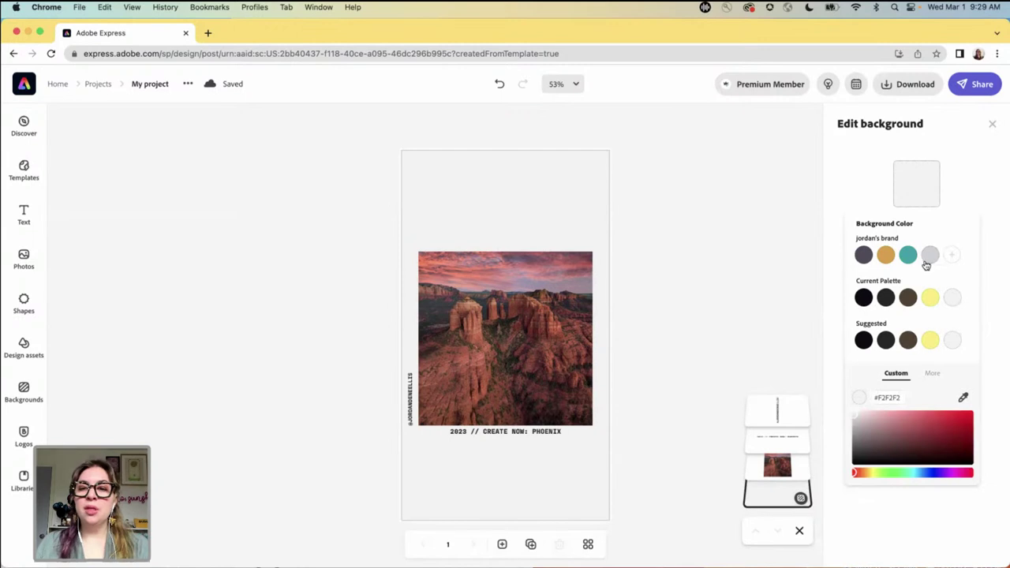
pyautogui.click(929, 258)
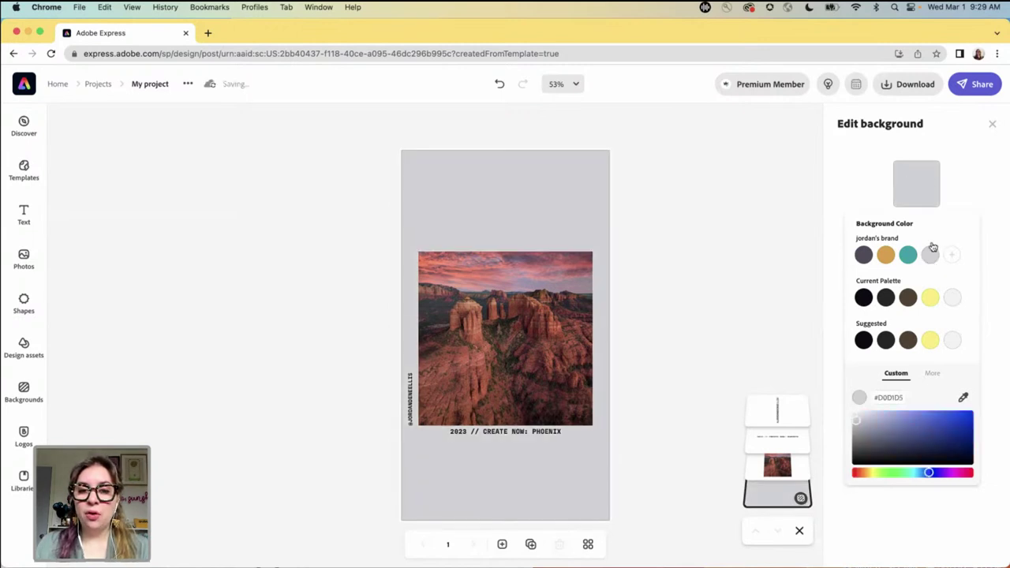
pyautogui.click(510, 437)
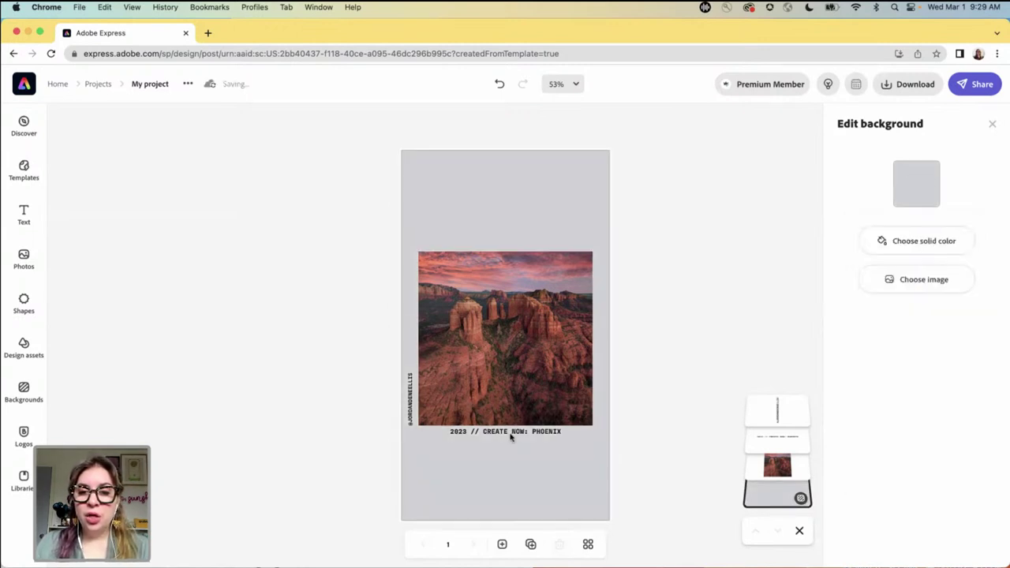
# - Colour the vertical handle text and the '2023 // CREATE NOW: PHOENIX' footer teal
pyautogui.click(516, 435)
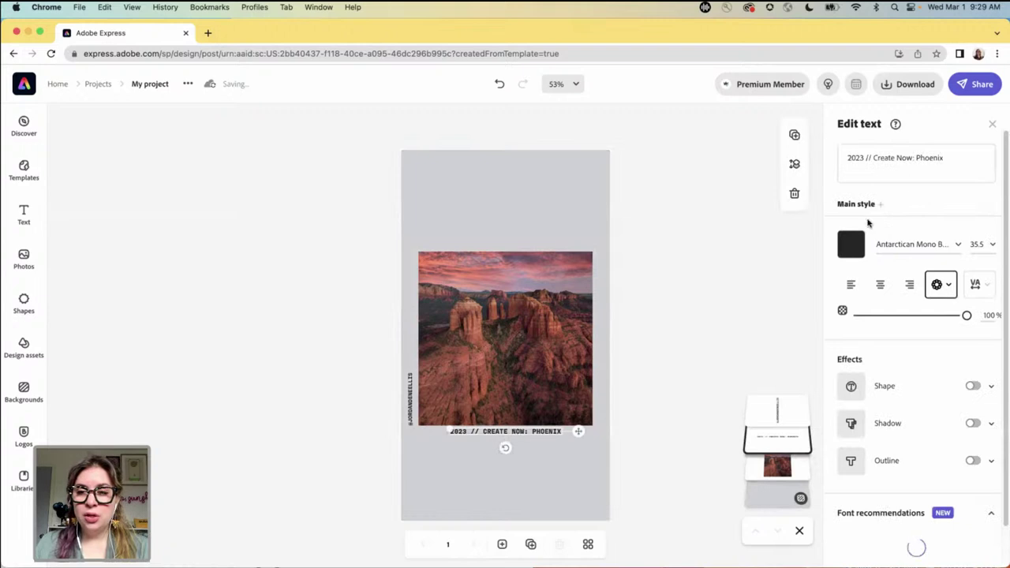
pyautogui.click(852, 245)
pyautogui.click(864, 305)
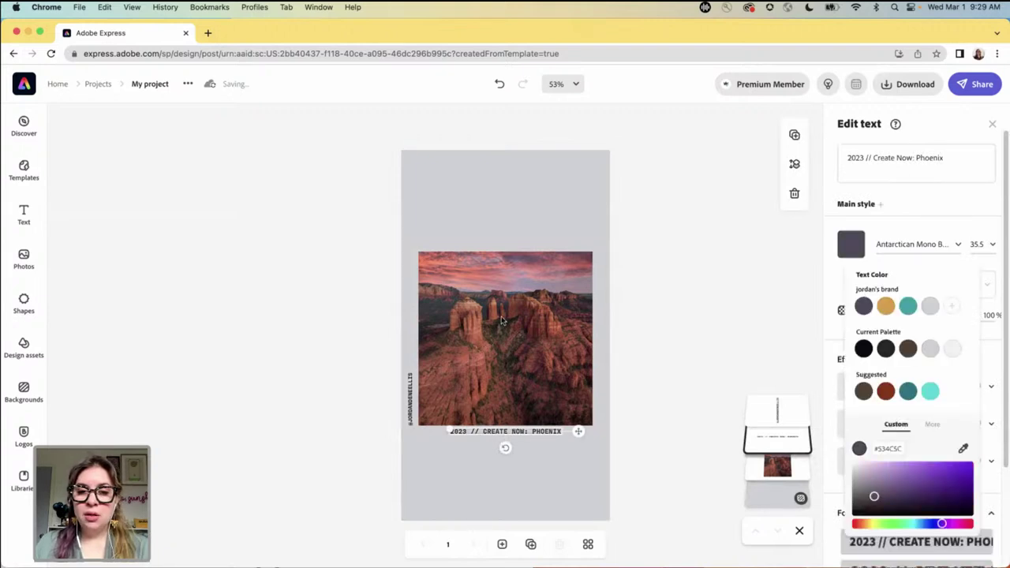
pyautogui.click(409, 403)
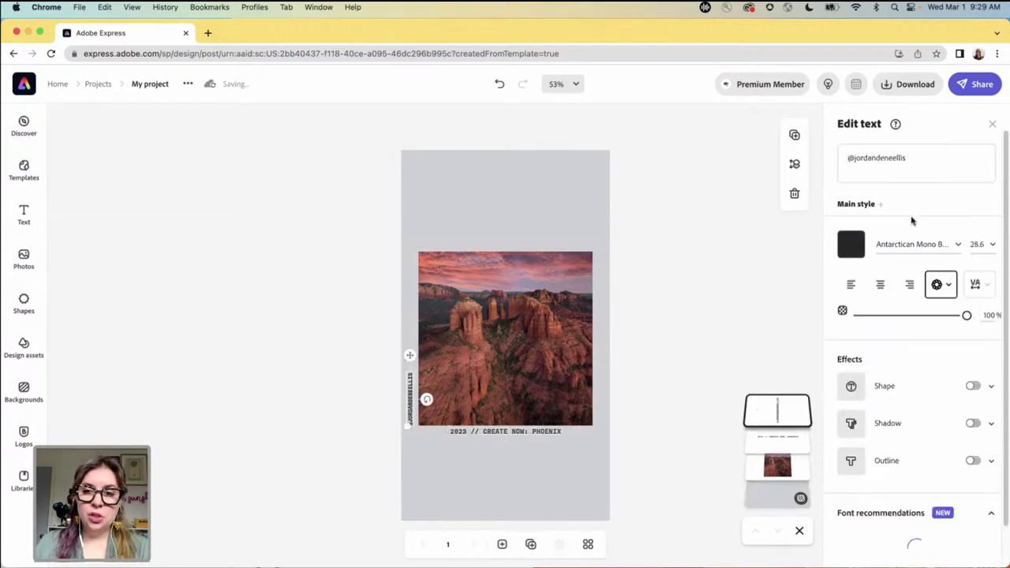
pyautogui.click(852, 245)
pyautogui.click(907, 306)
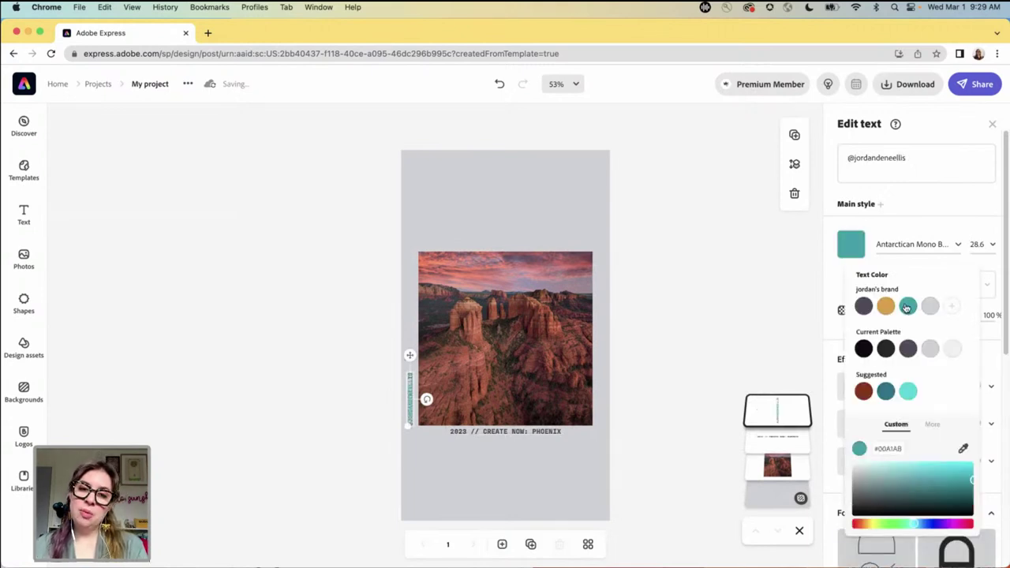
pyautogui.click(548, 430)
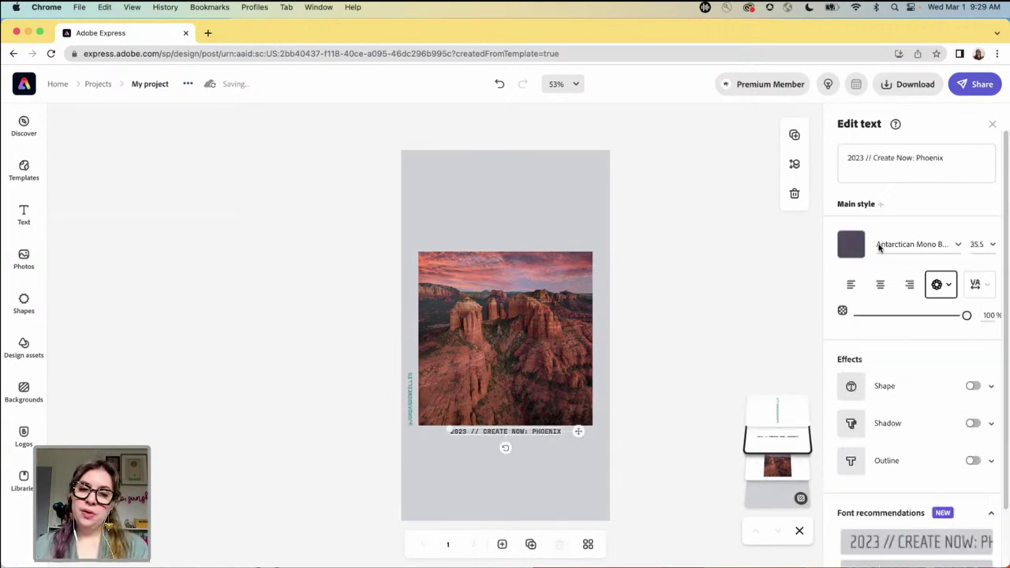
pyautogui.click(853, 244)
pyautogui.click(907, 308)
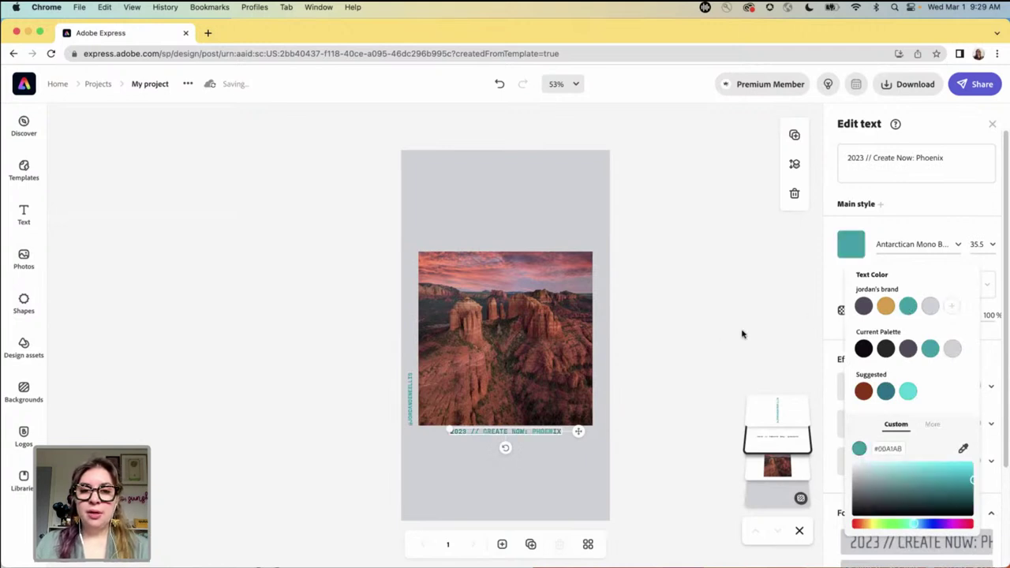
pyautogui.click(719, 341)
pyautogui.click(691, 372)
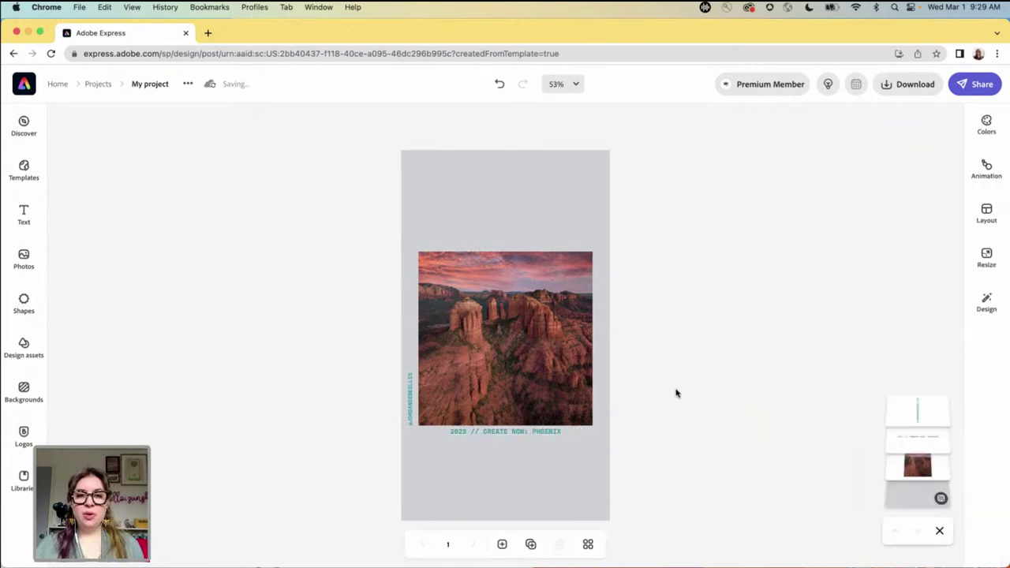
# - Check the footer text in edit mode, then duplicate the story page
pyautogui.click(491, 432)
pyautogui.doubleClick(491, 432)
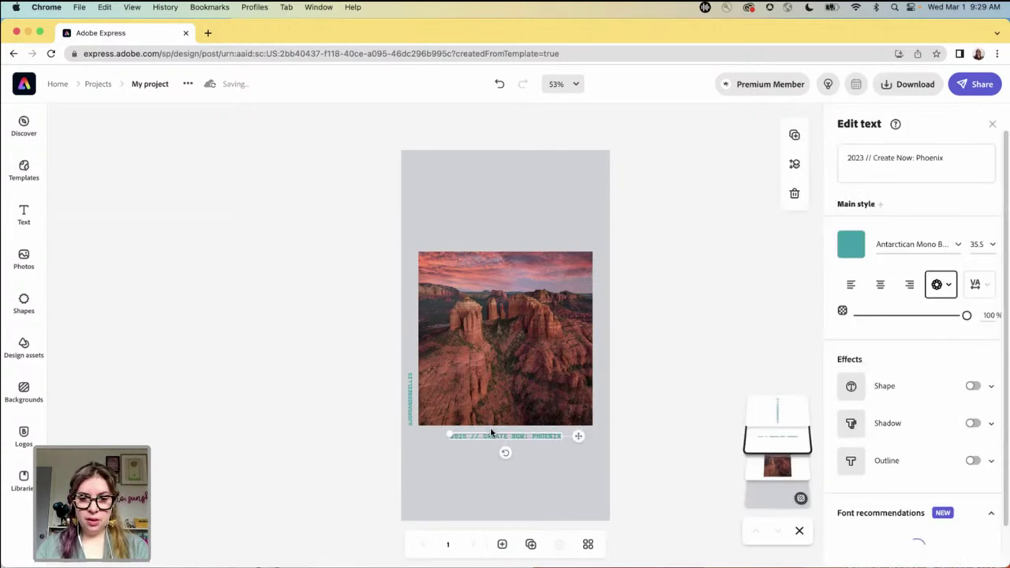
pyautogui.click(659, 375)
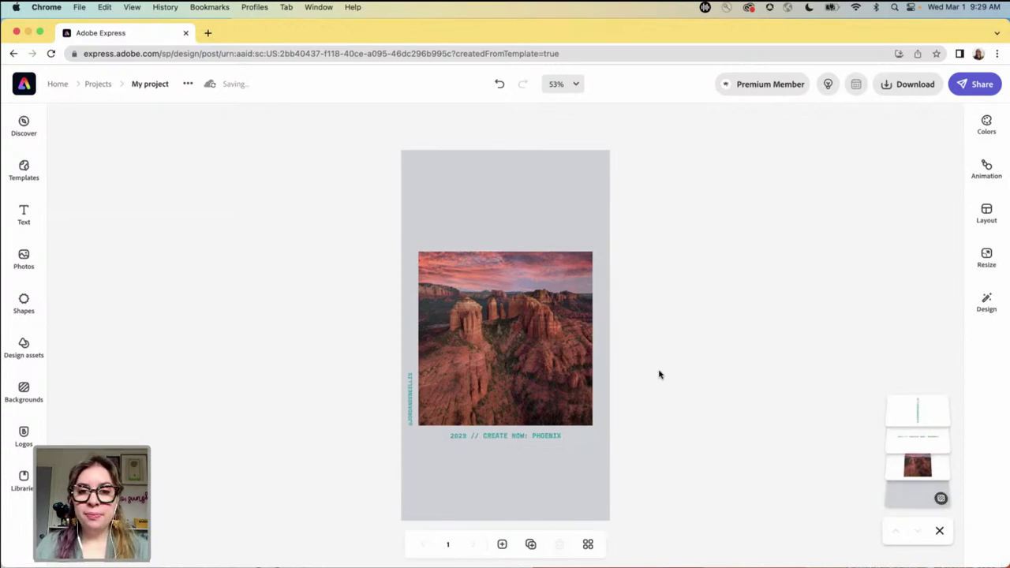
pyautogui.click(531, 545)
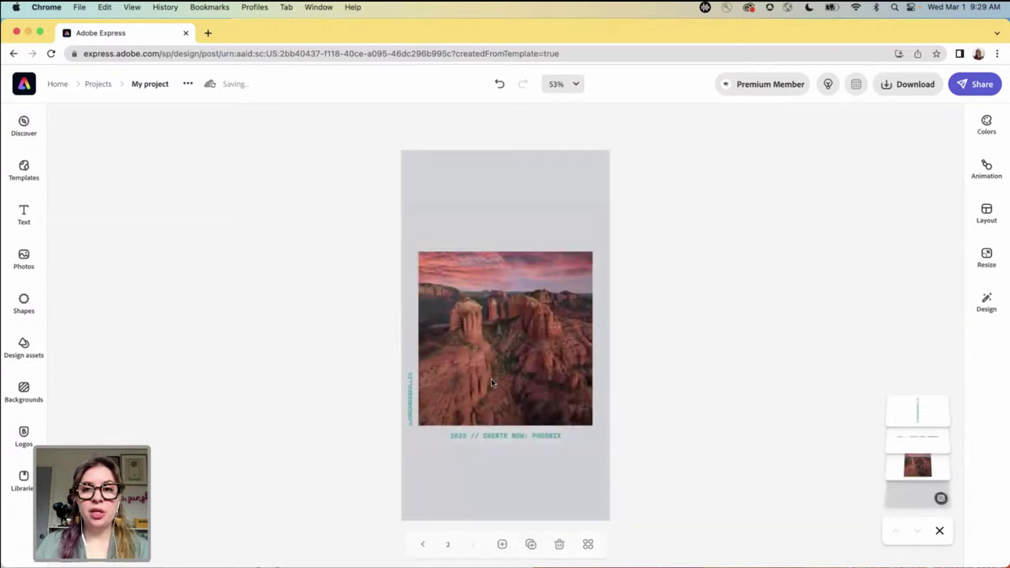
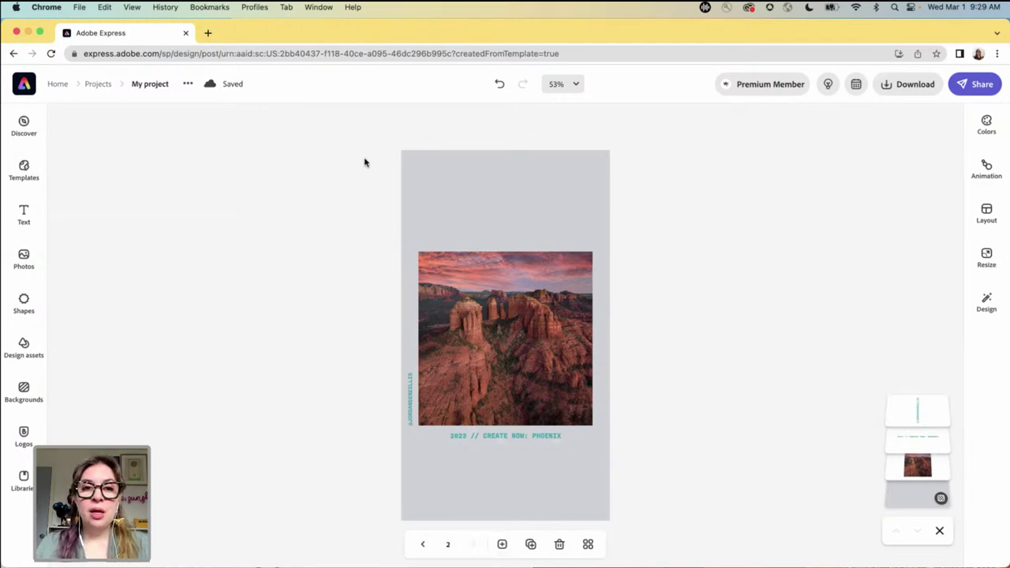
# - Group the photo and both captions into one object
pyautogui.moveTo(584, 399); pyautogui.dragTo(665, 479)
pyautogui.click(900, 206)
pyautogui.click(723, 274)
# - Resize page 2 to the Facebook post format
pyautogui.click(987, 258)
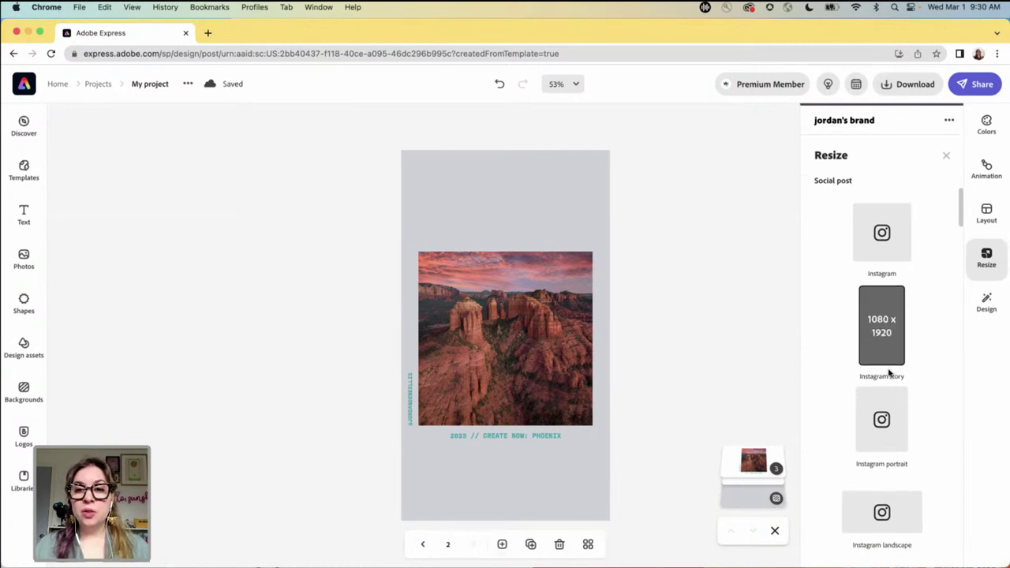
pyautogui.scroll(-5, 885, 374)
pyautogui.click(880, 362)
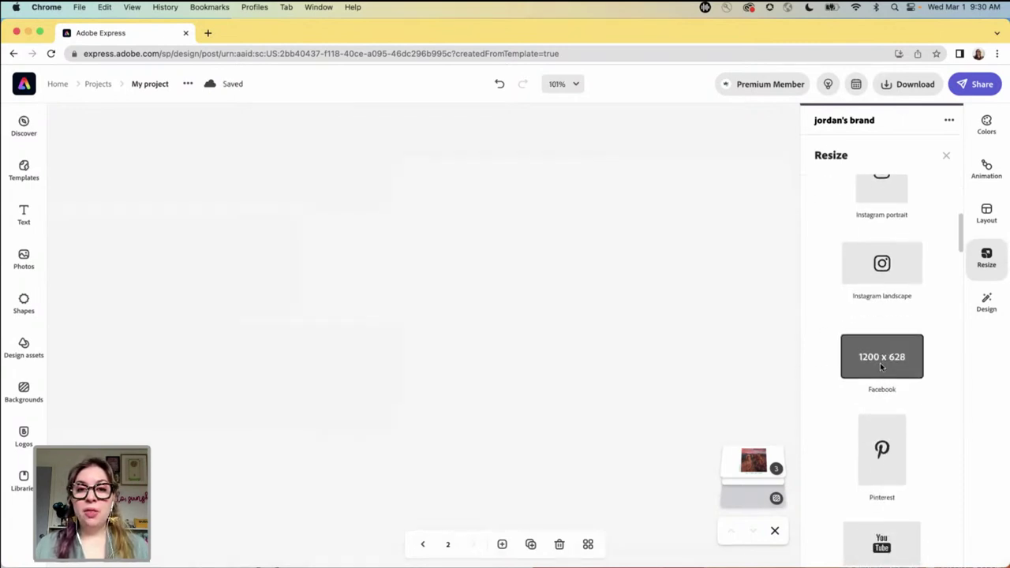
pyautogui.click(505, 138)
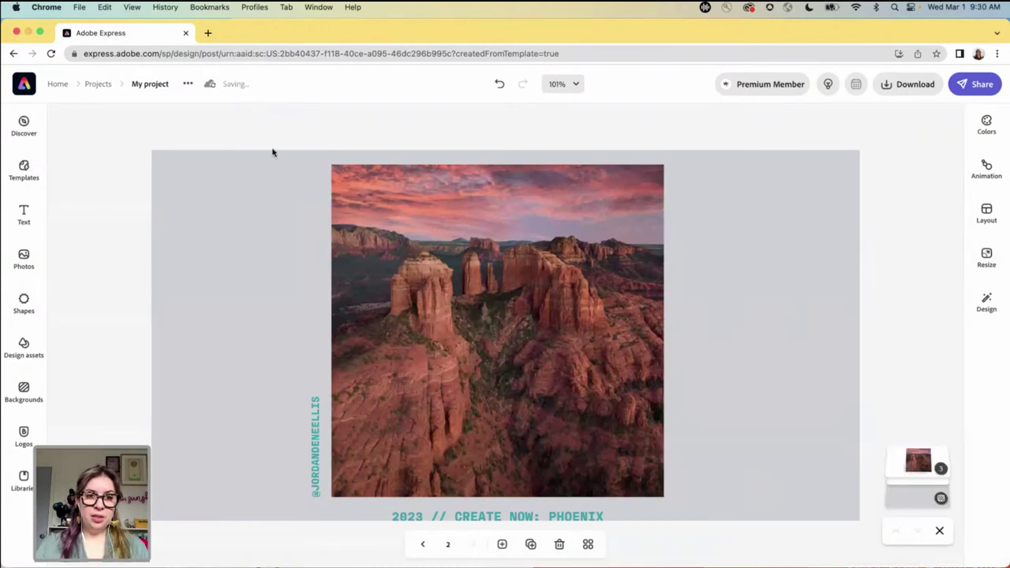
# - Shrink the group to fit the landscape page and centre it horizontally
pyautogui.click(458, 294)
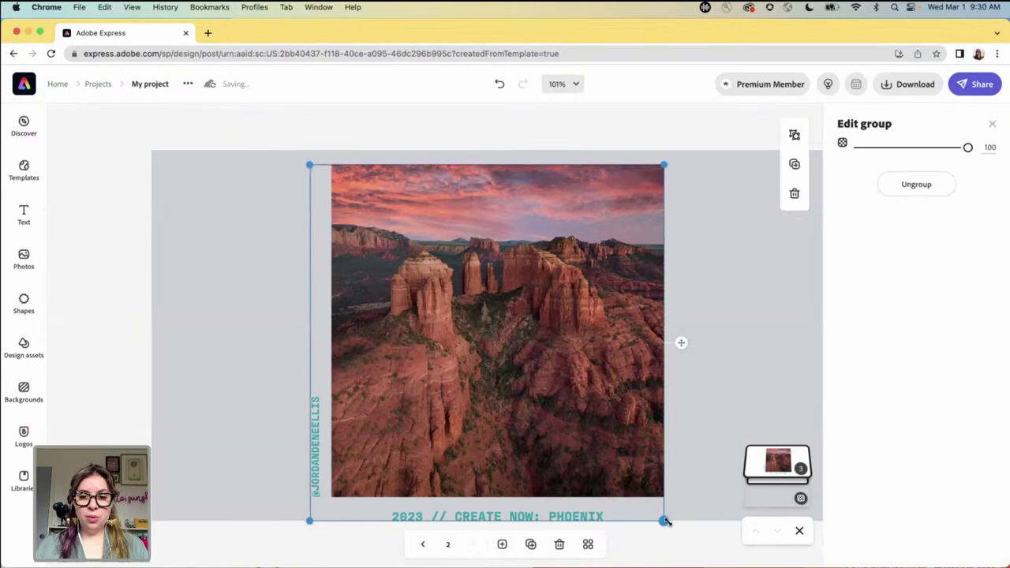
pyautogui.moveTo(311, 520); pyautogui.dragTo(321, 505)
pyautogui.moveTo(462, 397); pyautogui.dragTo(477, 398)
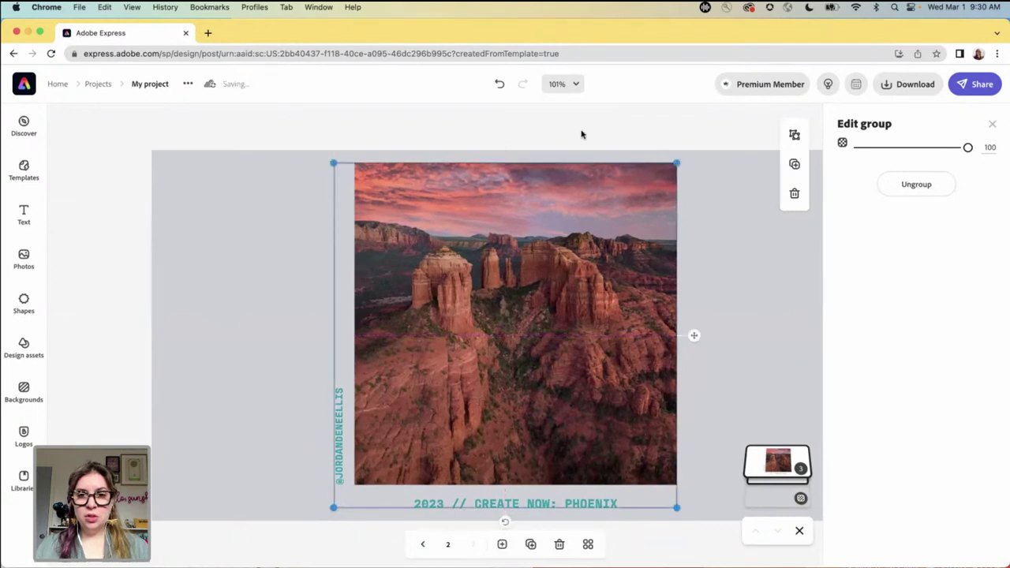
pyautogui.click(581, 134)
pyautogui.press('super+minus')
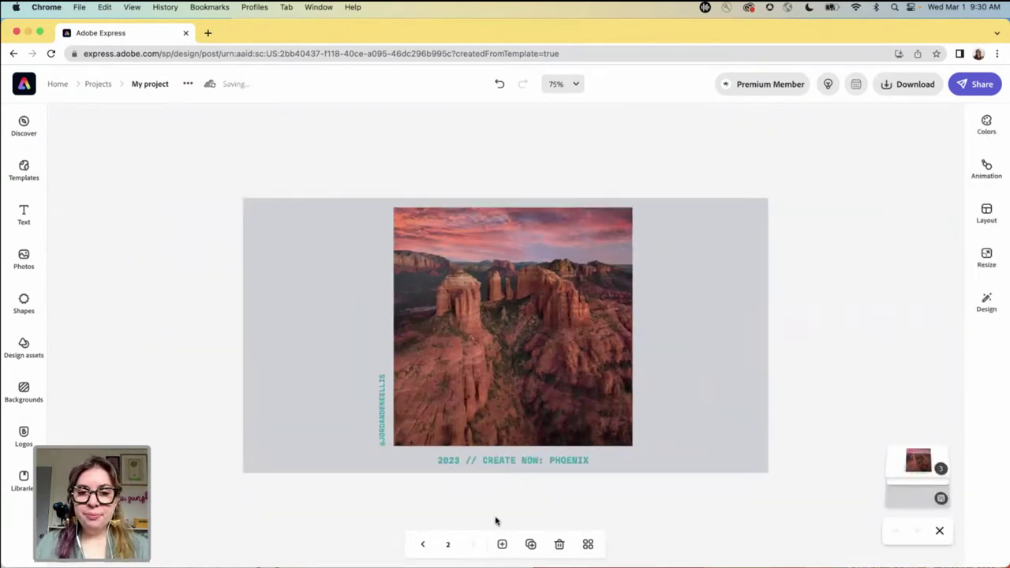
# - Duplicate page 1
pyautogui.click(422, 543)
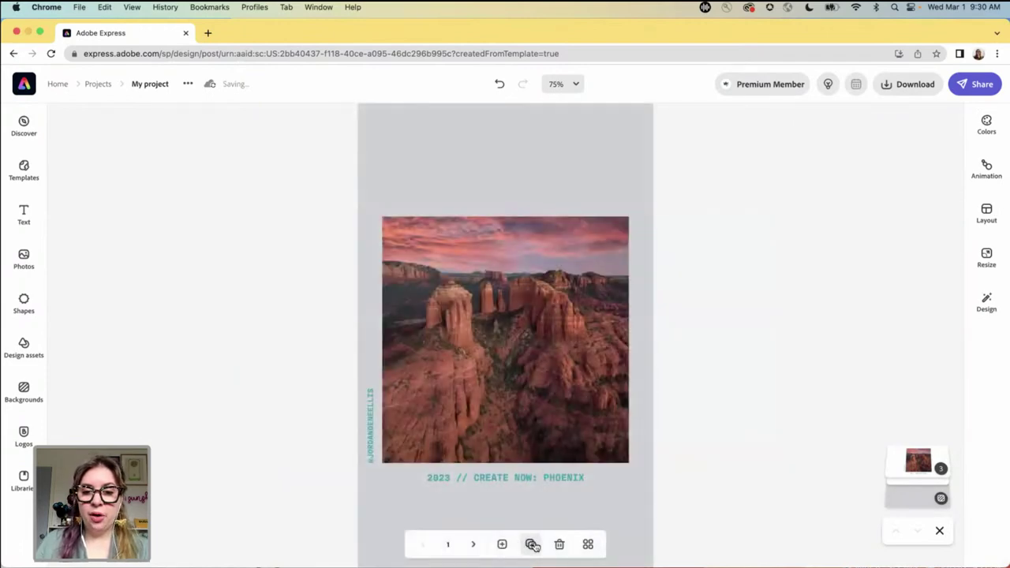
pyautogui.press('super+minus')
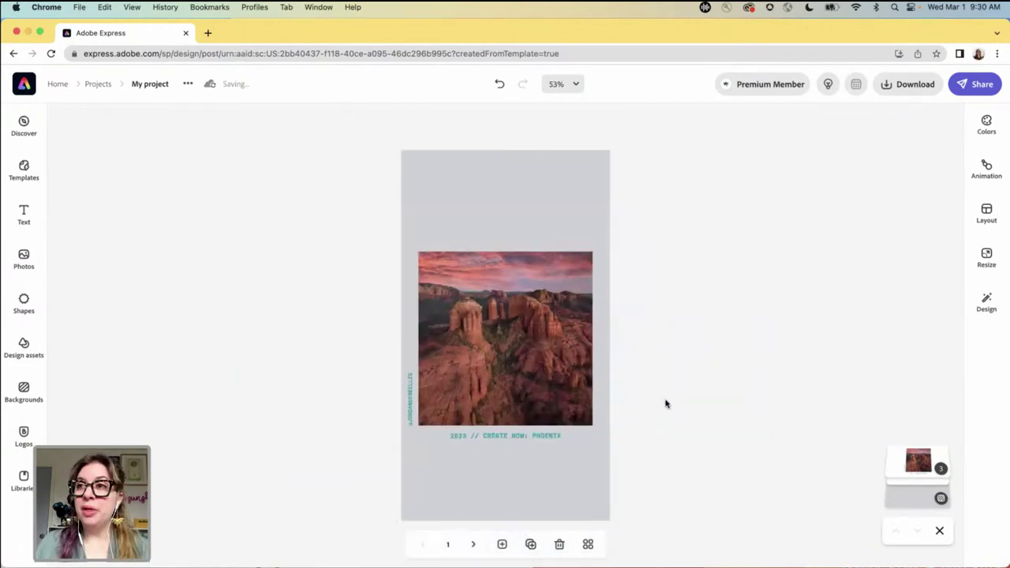
pyautogui.click(530, 544)
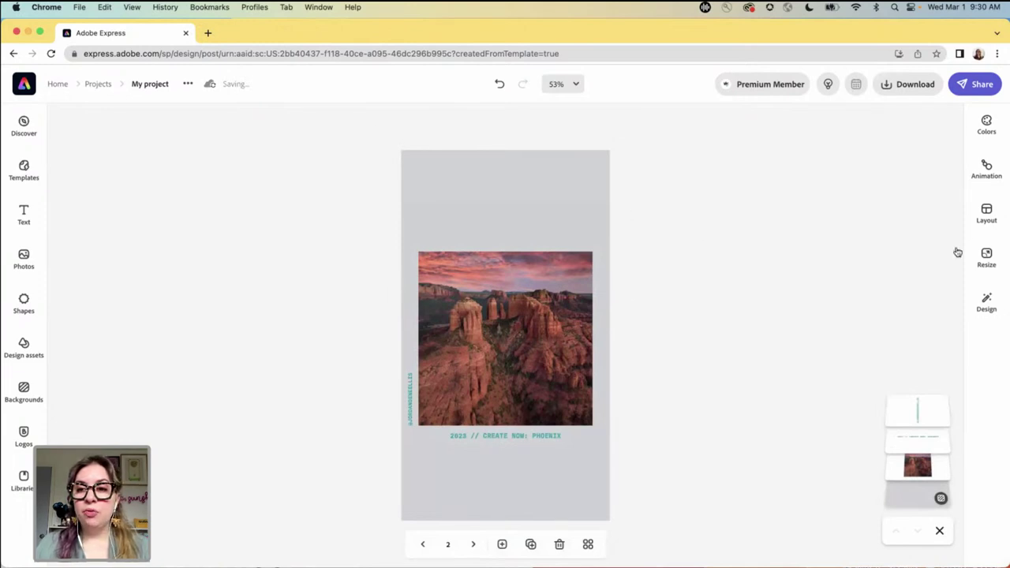
# - Resize the copied page to Pinterest proportions
pyautogui.click(986, 256)
pyautogui.scroll(-5, 890, 387)
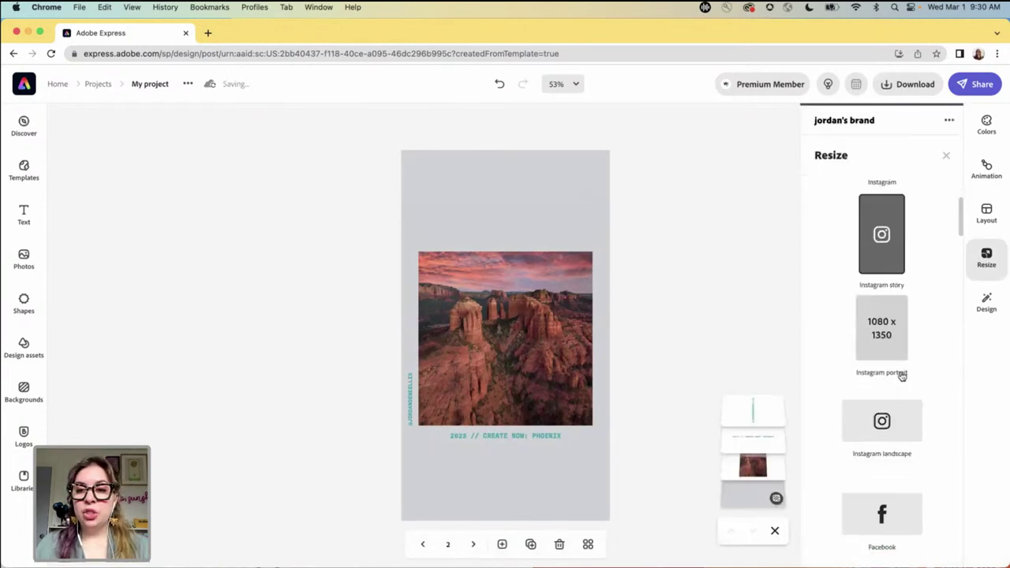
pyautogui.click(890, 418)
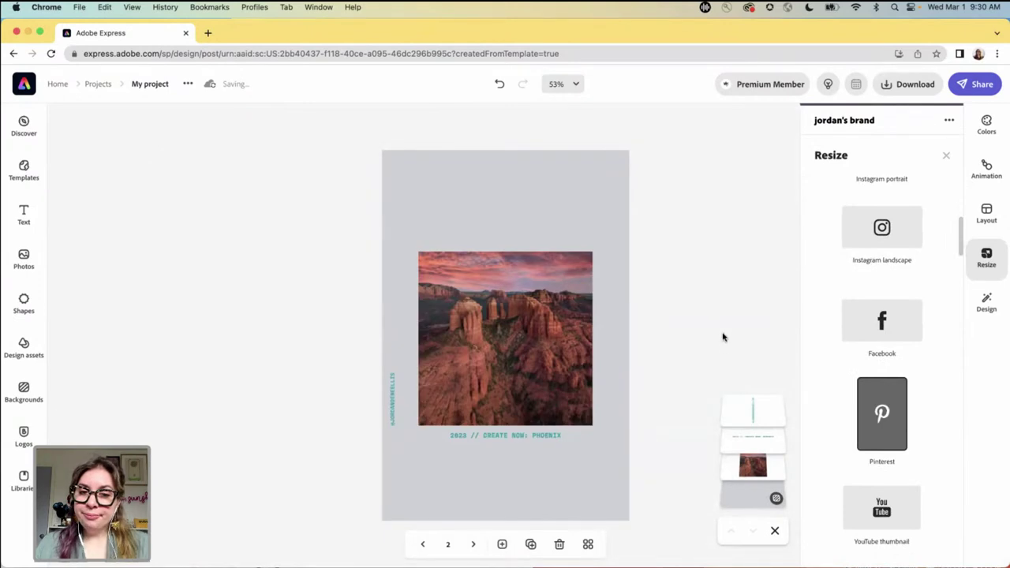
pyautogui.click(724, 338)
# - Nudge the vertical handle text toward the photo, then duplicate the page
pyautogui.click(391, 406)
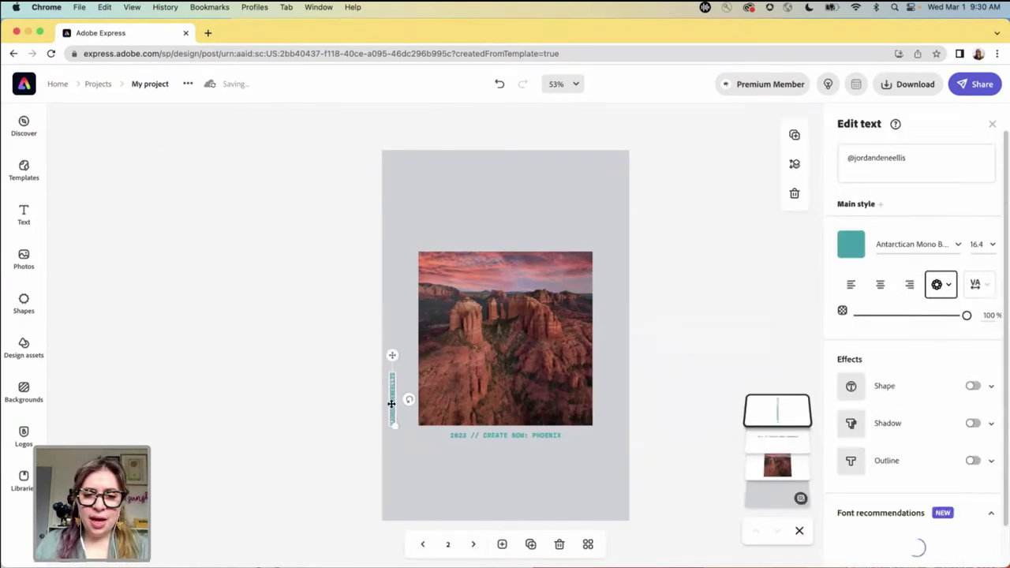
pyautogui.moveTo(394, 403); pyautogui.dragTo(408, 404)
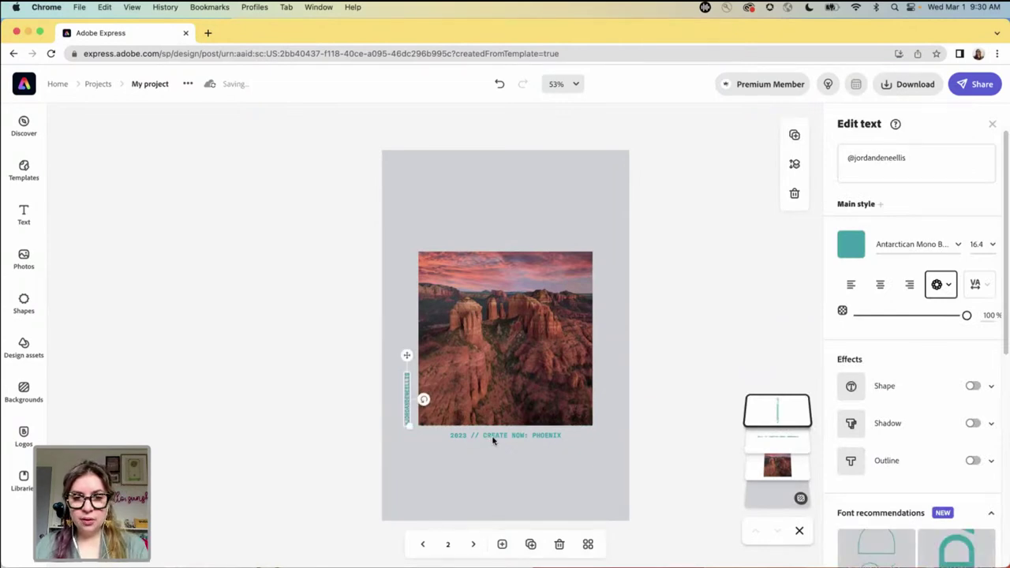
pyautogui.click(493, 439)
pyautogui.click(654, 377)
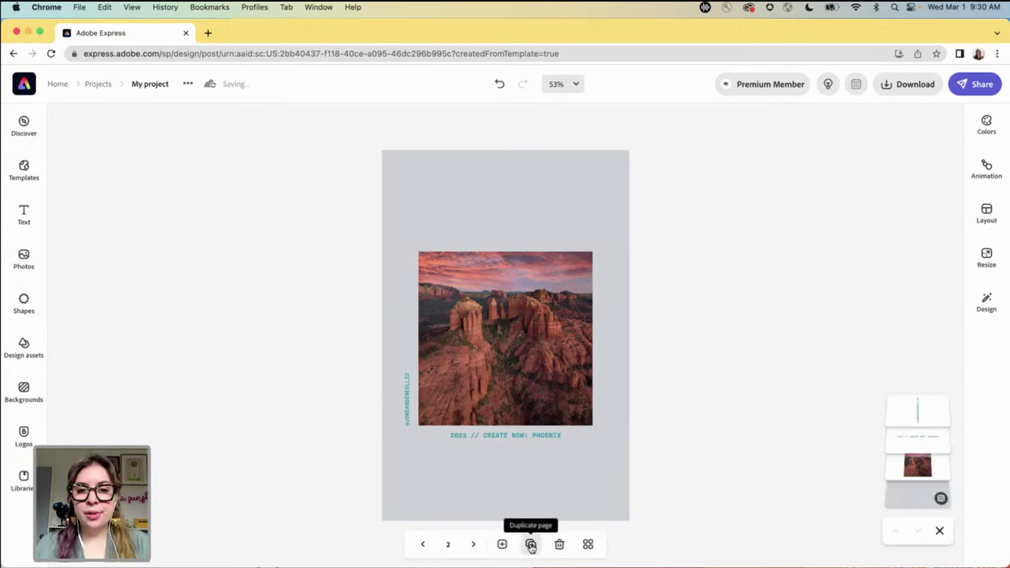
pyautogui.click(532, 545)
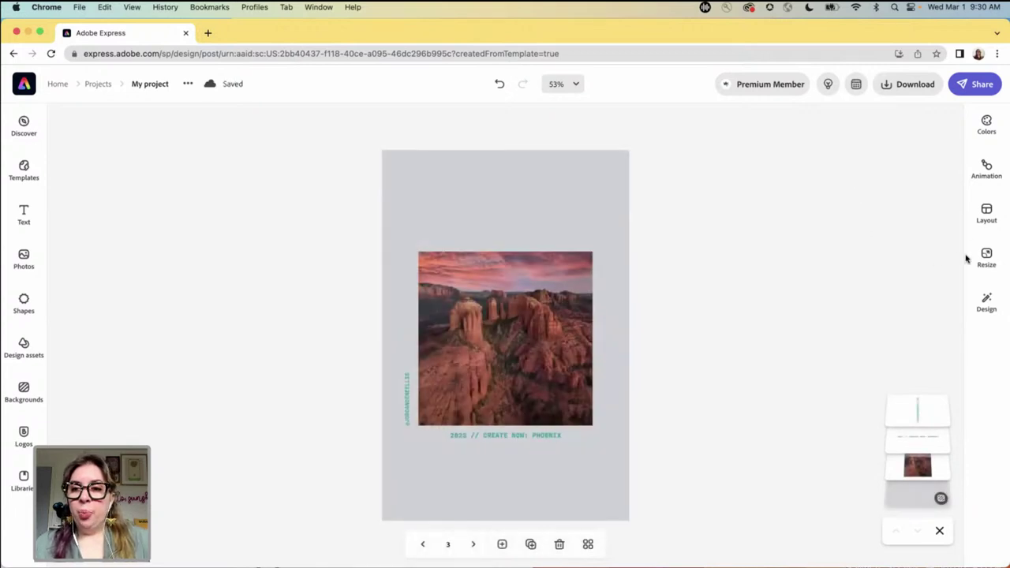
# - Resize page 3 to the Widescreen format
pyautogui.click(987, 257)
pyautogui.scroll(-5, 909, 329)
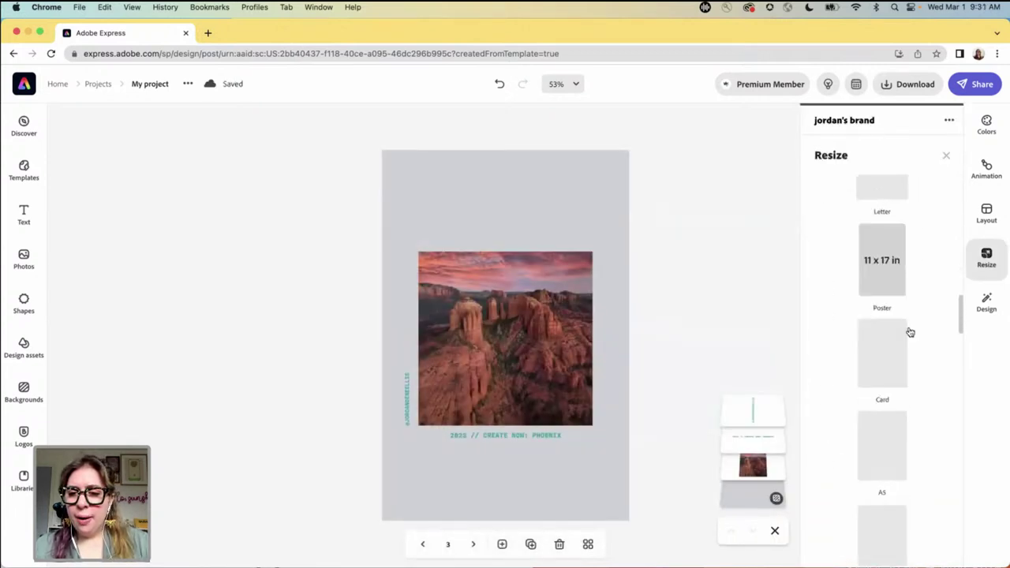
pyautogui.scroll(-10, 909, 331)
pyautogui.scroll(3, 909, 333)
pyautogui.scroll(3, 909, 333)
pyautogui.scroll(-5, 932, 333)
pyautogui.scroll(-5, 932, 336)
pyautogui.scroll(2, 932, 335)
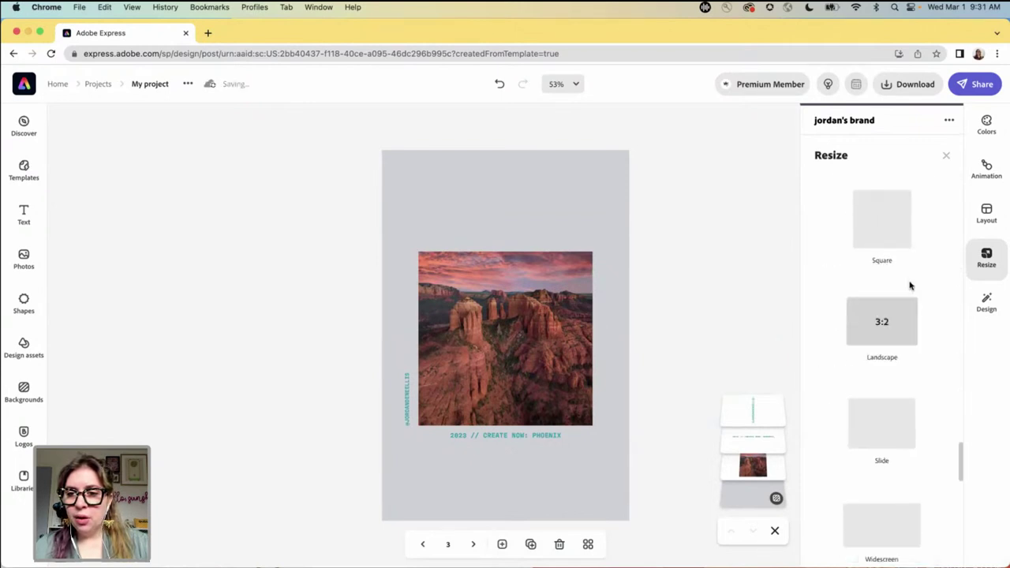
pyautogui.scroll(-5, 915, 324)
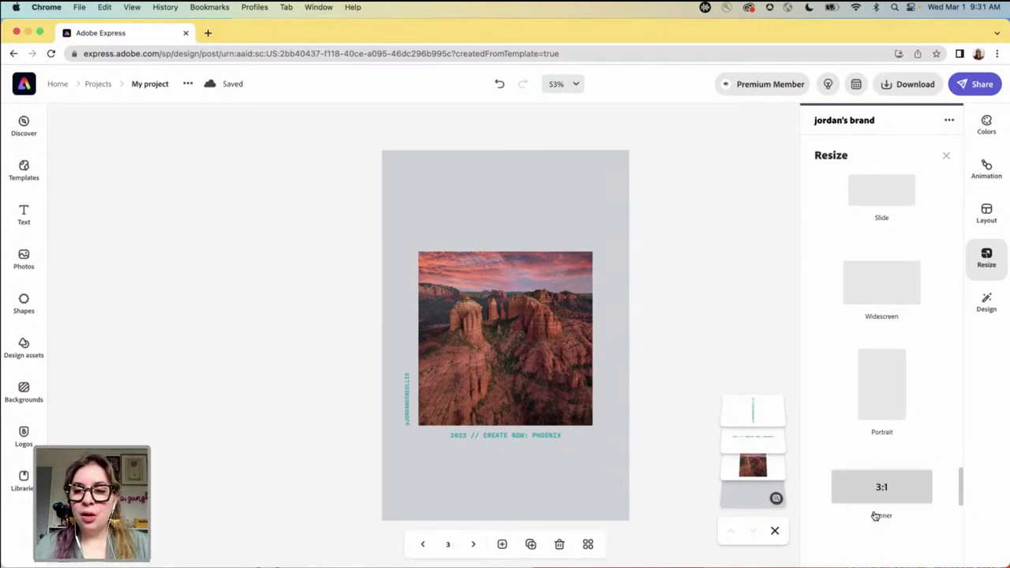
pyautogui.click(880, 286)
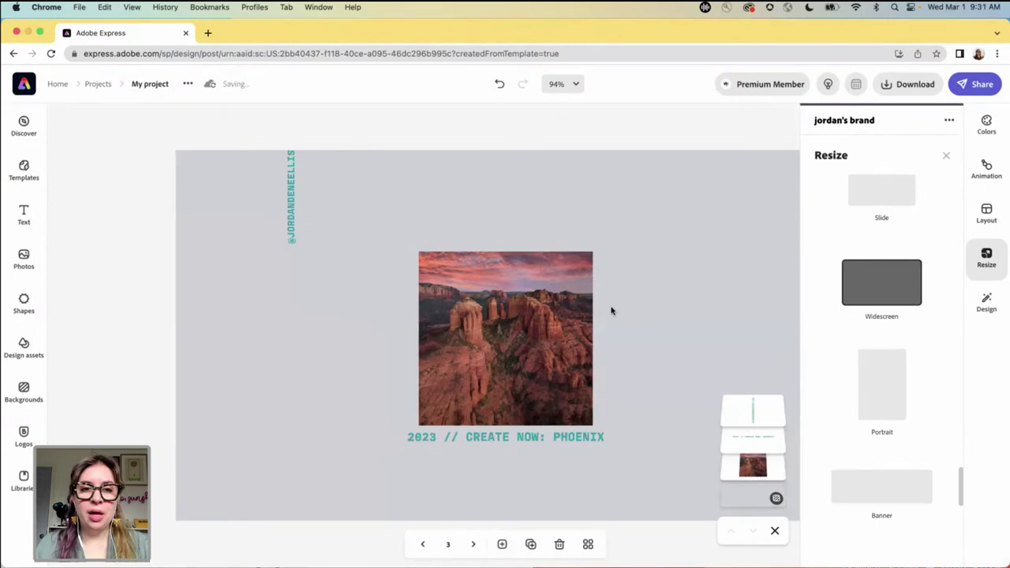
pyautogui.click(278, 236)
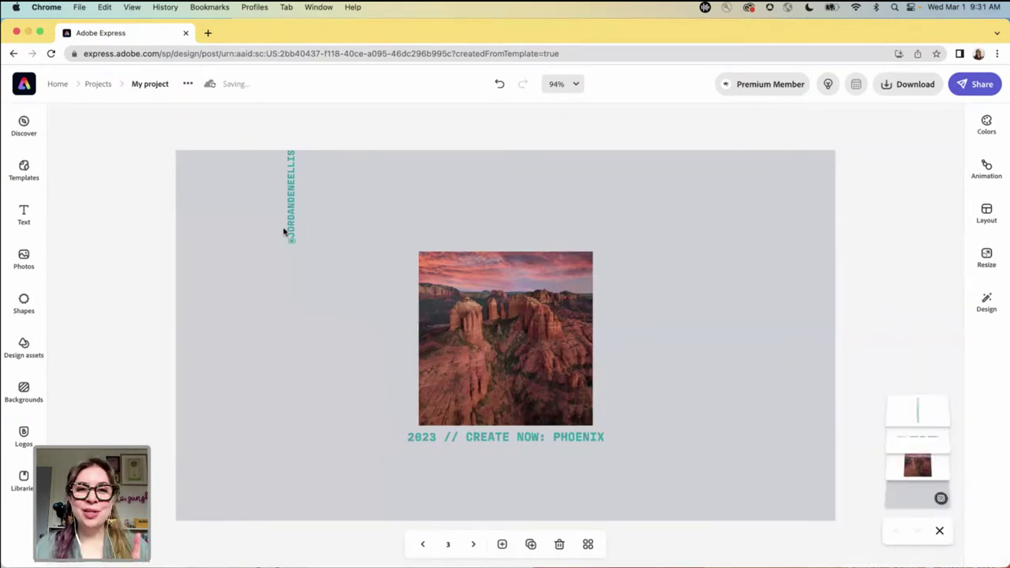
# - Move the vertical handle text beside the photo, then delete it
pyautogui.click(289, 224)
pyautogui.moveTo(291, 202); pyautogui.dragTo(406, 379)
pyautogui.click(330, 211)
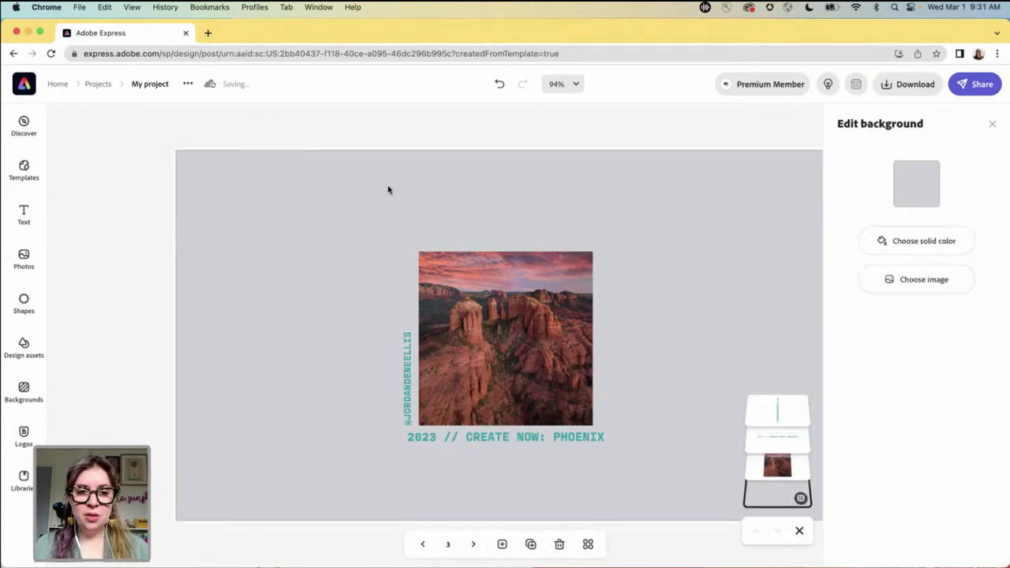
pyautogui.press('super+minus')
pyautogui.press('super+minus')
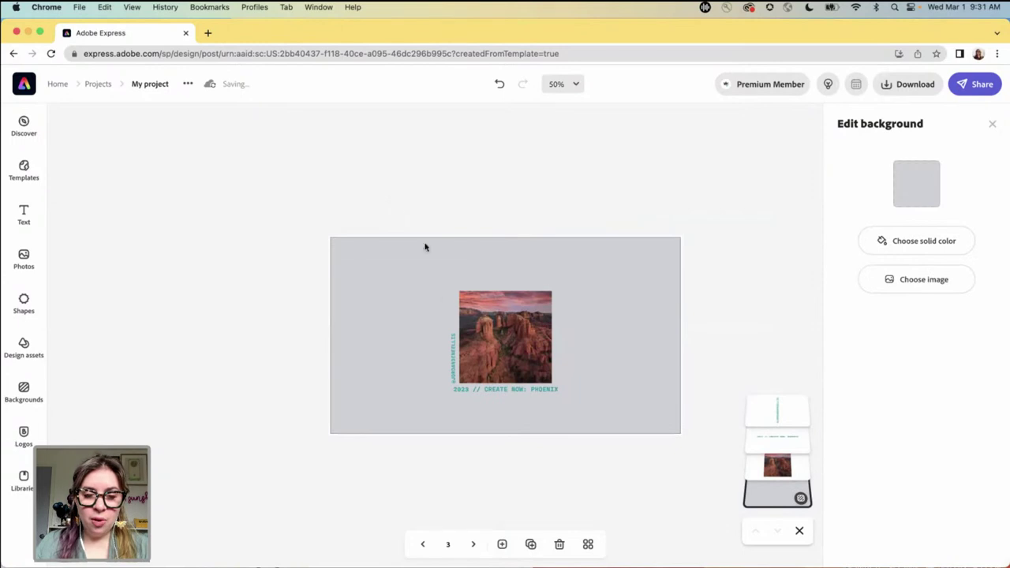
pyautogui.click(453, 355)
pyautogui.press('Delete')
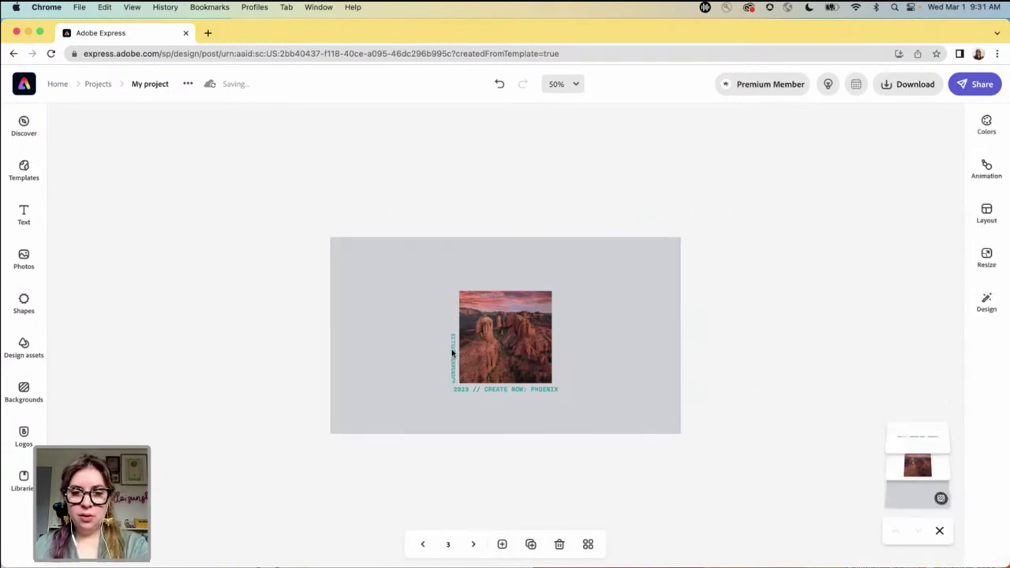
# - Widen the photo's crop on both sides, then move and enlarge it across the page
pyautogui.click(486, 334)
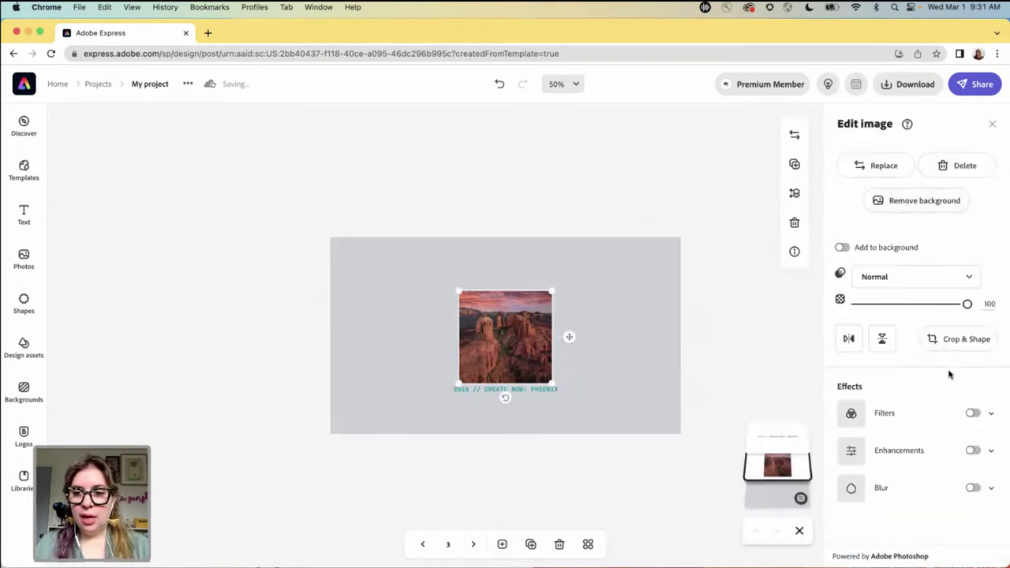
pyautogui.click(953, 344)
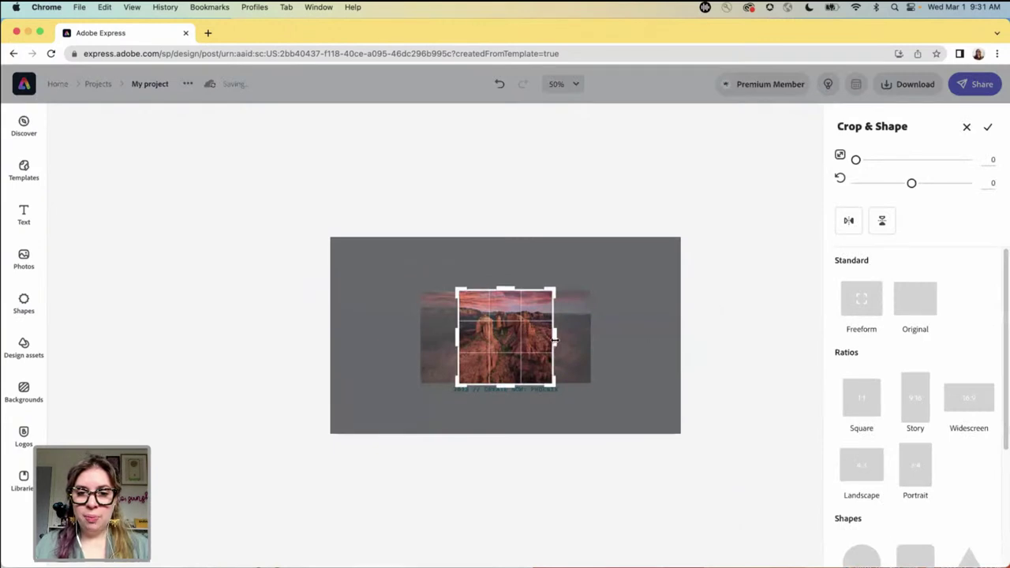
pyautogui.moveTo(554, 340); pyautogui.dragTo(592, 335)
pyautogui.moveTo(457, 336); pyautogui.dragTo(405, 334)
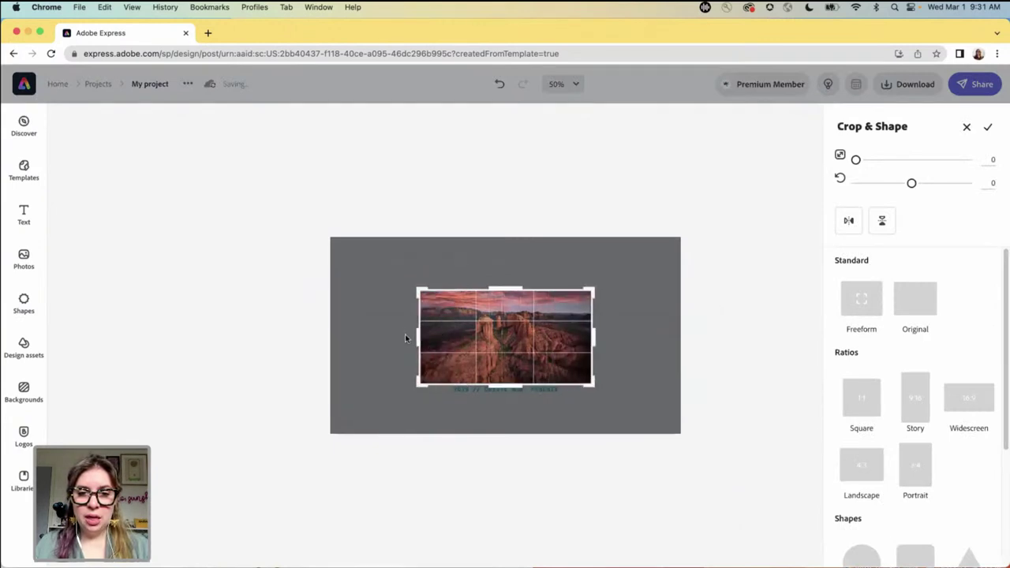
pyautogui.click(987, 127)
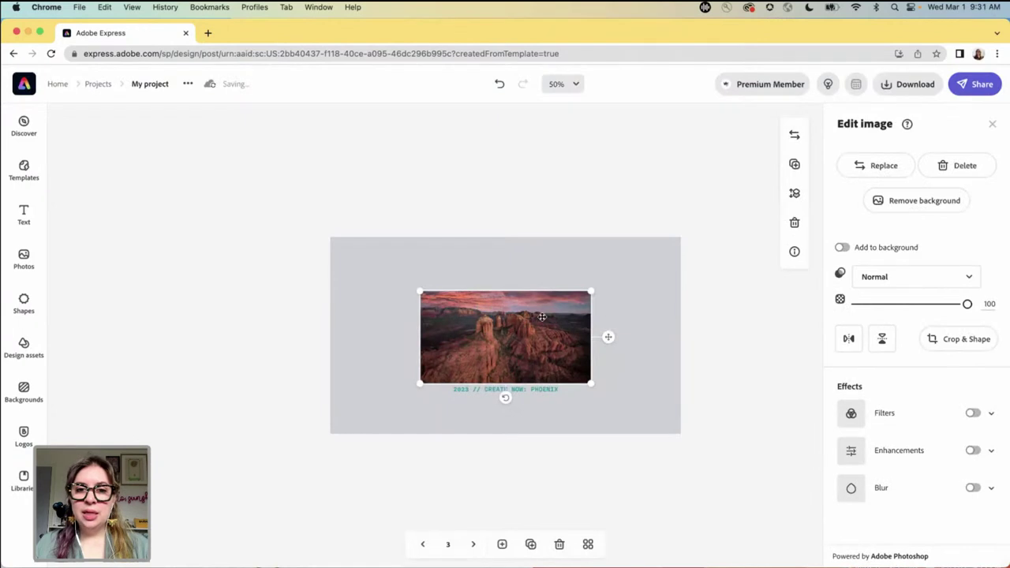
pyautogui.moveTo(482, 314); pyautogui.dragTo(406, 268)
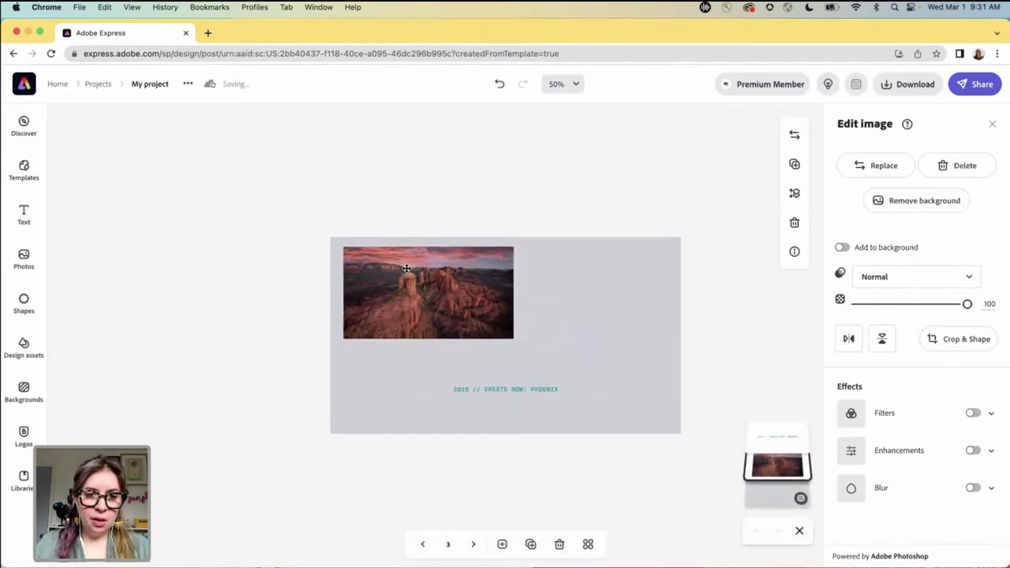
pyautogui.moveTo(514, 340); pyautogui.dragTo(604, 345)
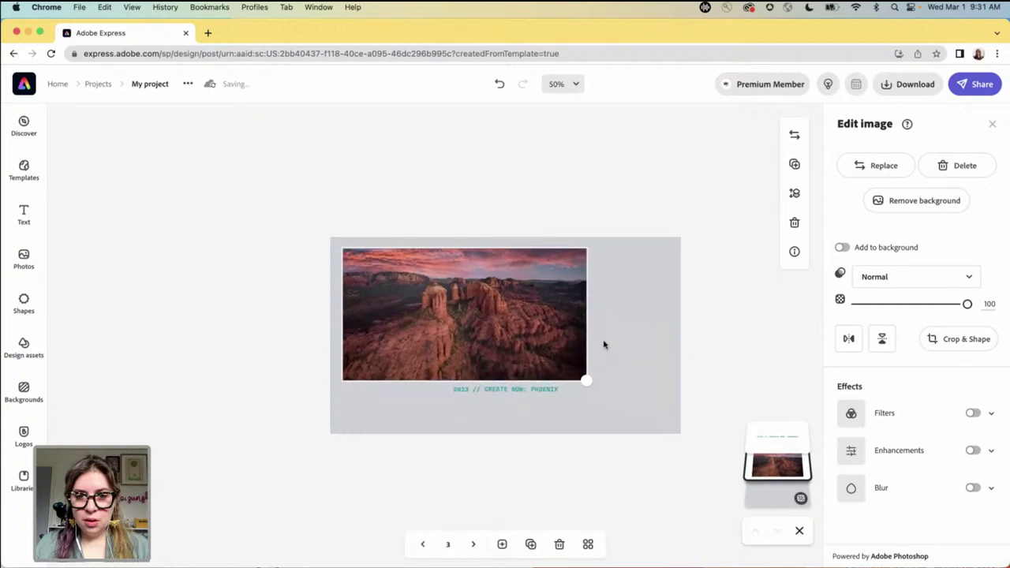
# - Crop the photo's bottom edge shorter, then enlarge and centre it on the page
pyautogui.click(955, 339)
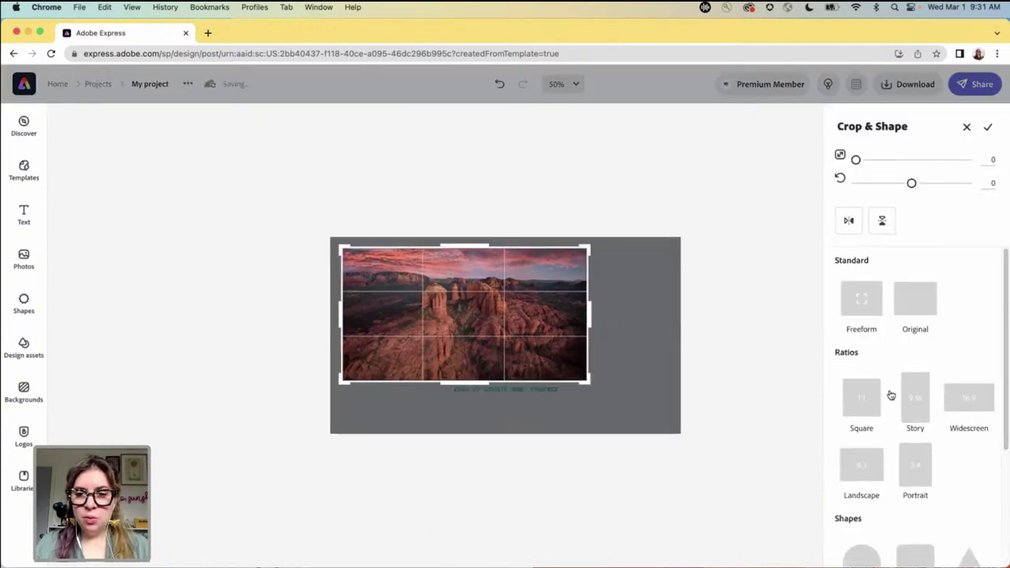
pyautogui.moveTo(476, 382); pyautogui.dragTo(476, 357)
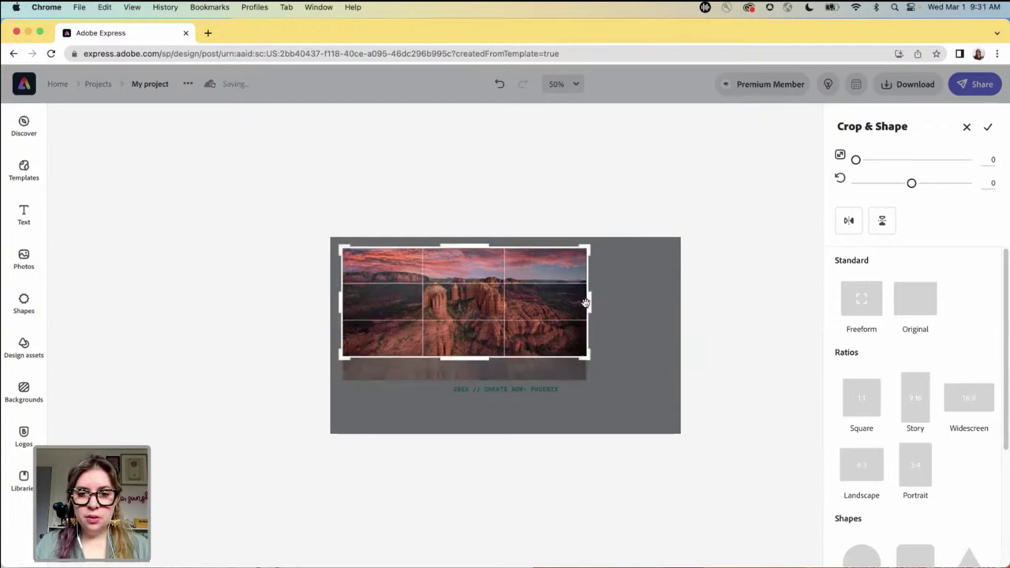
pyautogui.click(986, 129)
pyautogui.moveTo(591, 356); pyautogui.dragTo(668, 387)
pyautogui.moveTo(523, 299); pyautogui.dragTo(525, 300)
# - Nudge the caption down, then shift the photo and caption down together
pyautogui.click(775, 440)
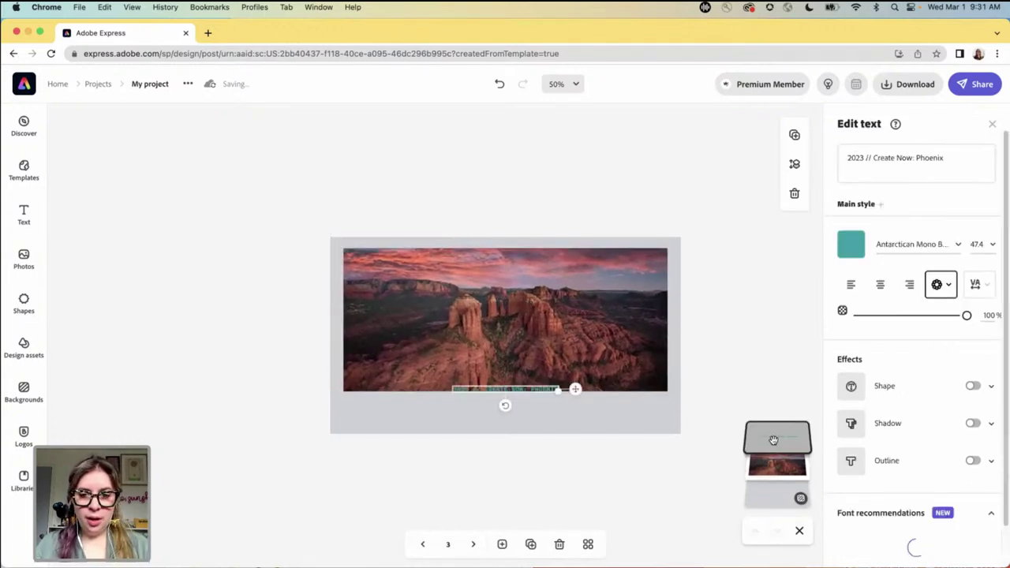
pyautogui.hotkey('shift', 'Down')
pyautogui.hotkey('shift', 'Down')
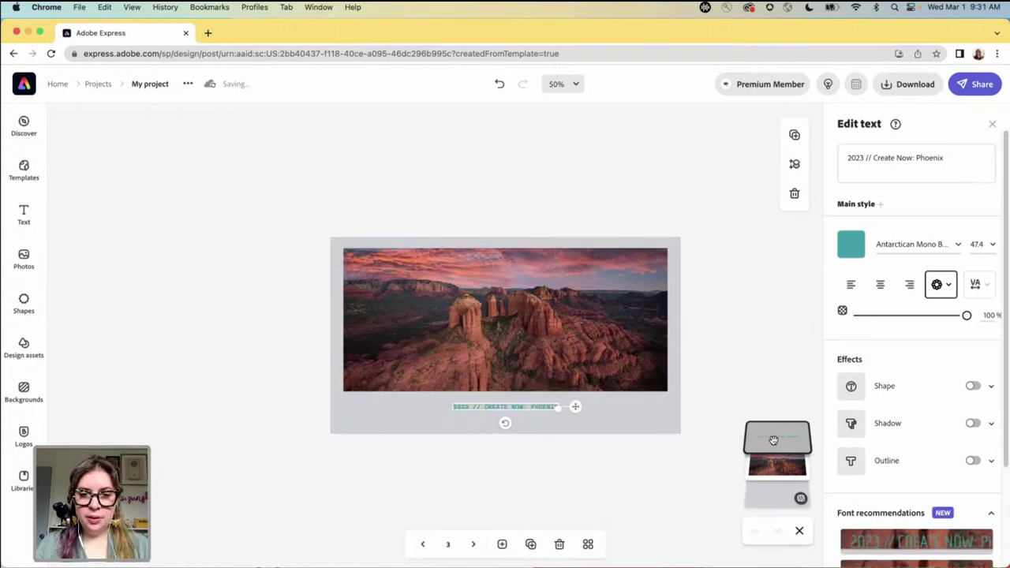
pyautogui.click(581, 202)
pyautogui.moveTo(296, 225); pyautogui.dragTo(654, 465)
pyautogui.hotkey('shift', 'Down')
pyautogui.hotkey('shift', 'Down')
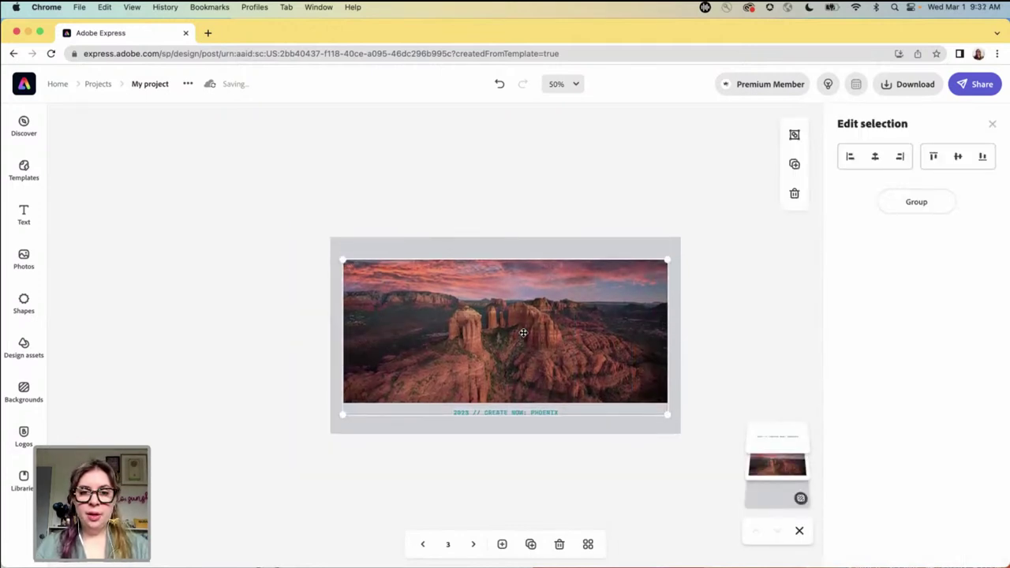
pyautogui.click(494, 178)
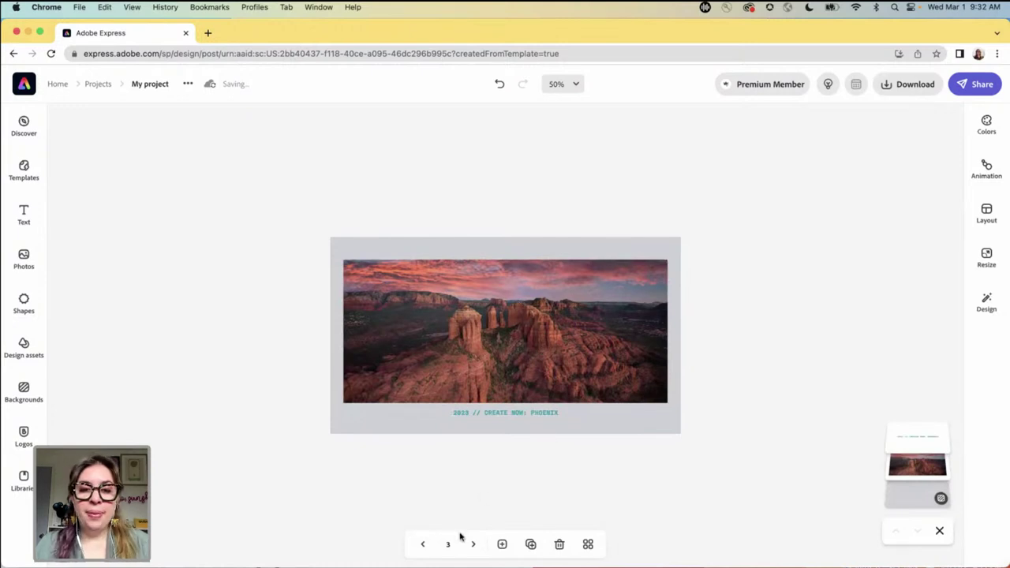
pyautogui.click(424, 544)
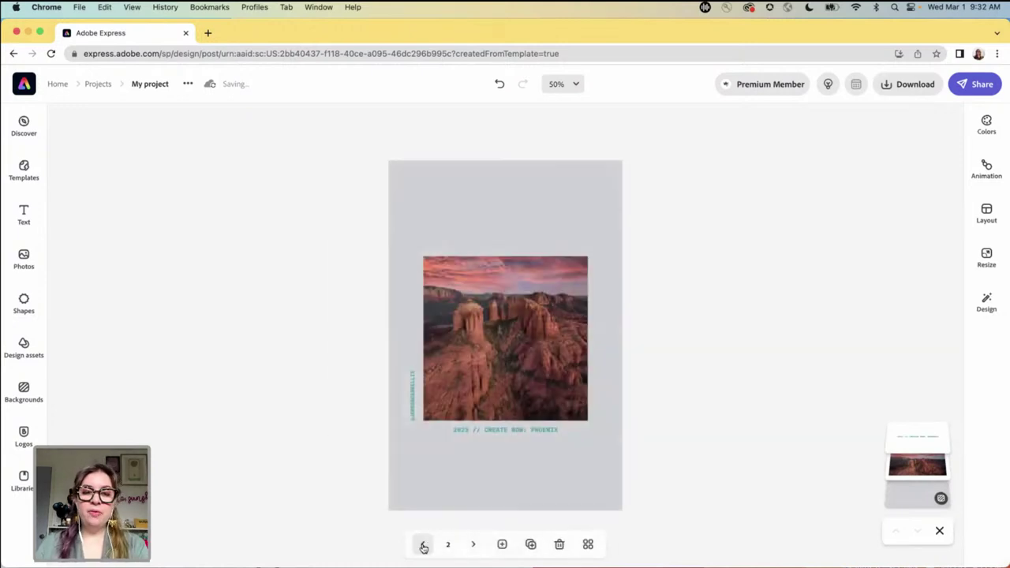
# - Duplicate the first portrait page
pyautogui.click(424, 545)
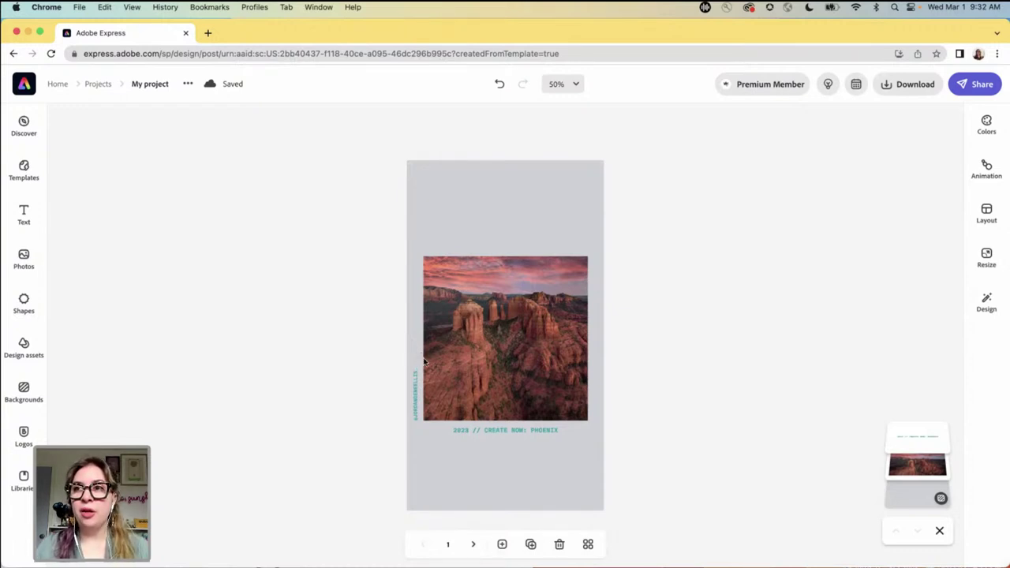
pyautogui.click(531, 544)
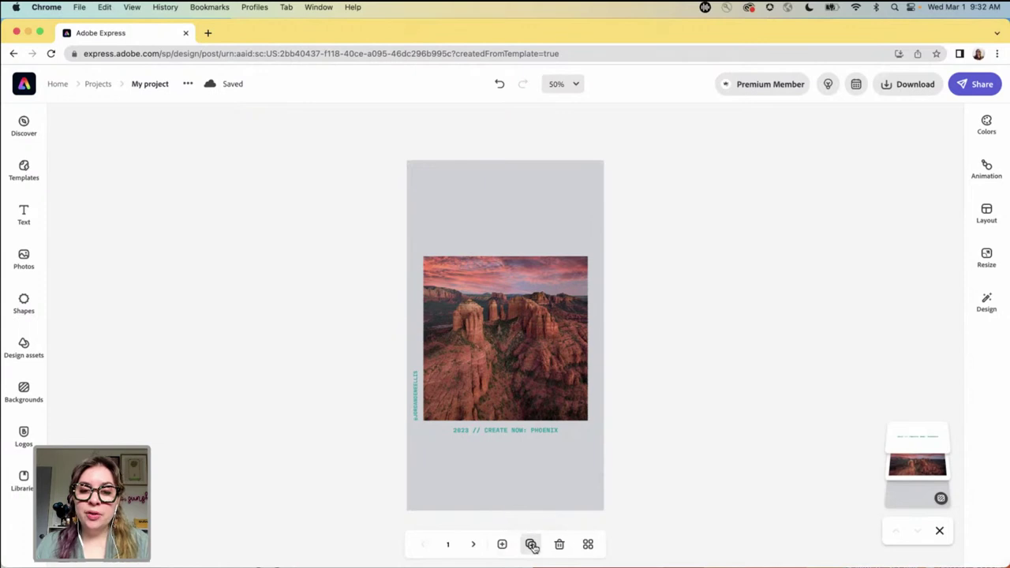
pyautogui.click(509, 436)
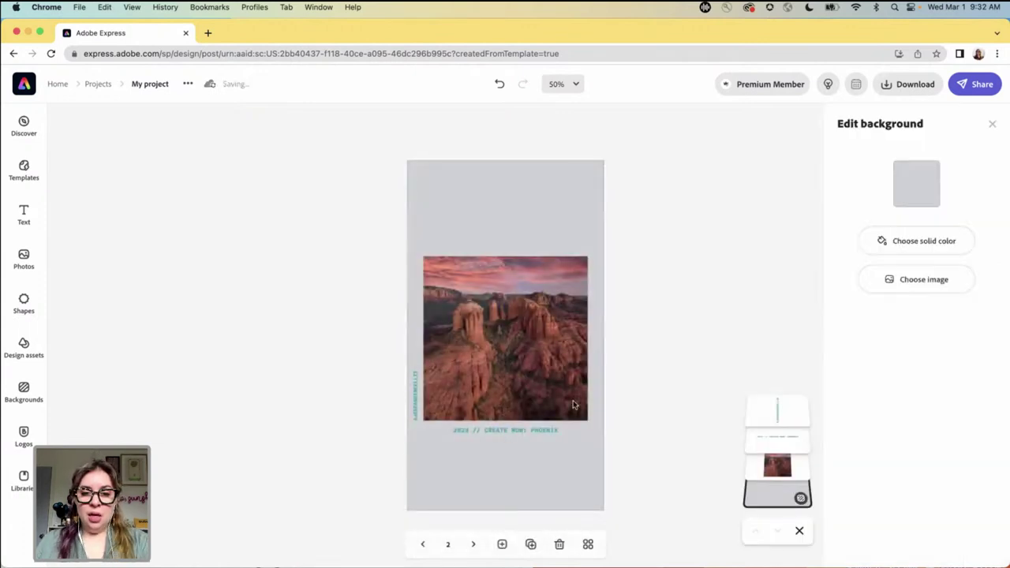
# - Edit the copy's caption to read '2022 // Adobe MAX'
pyautogui.click(502, 433)
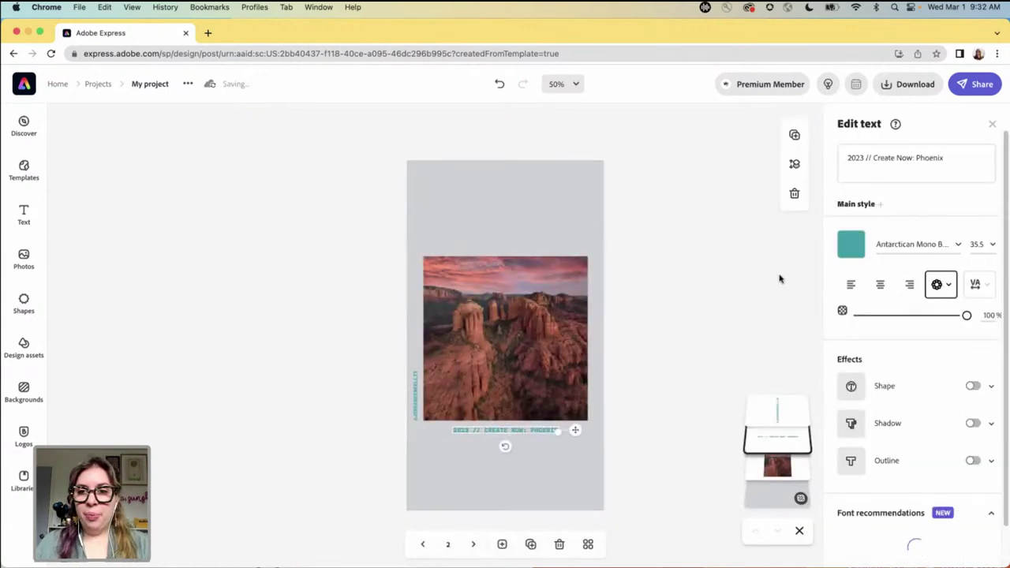
pyautogui.click(858, 161)
pyautogui.press('BackSpace')
pyautogui.write('2')
pyautogui.moveTo(874, 166); pyautogui.dragTo(950, 156)
pyautogui.write('Adobe MAX')
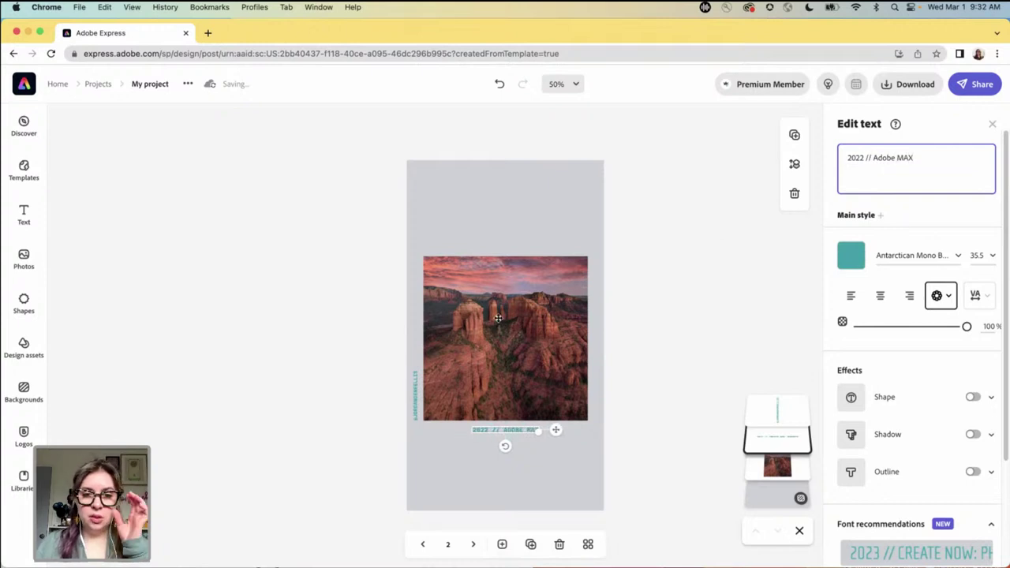
# - Select the photo and clear the old stock photo search query
pyautogui.click(501, 318)
pyautogui.click(844, 167)
pyautogui.doubleClick(150, 188)
pyautogui.press('BackSpace')
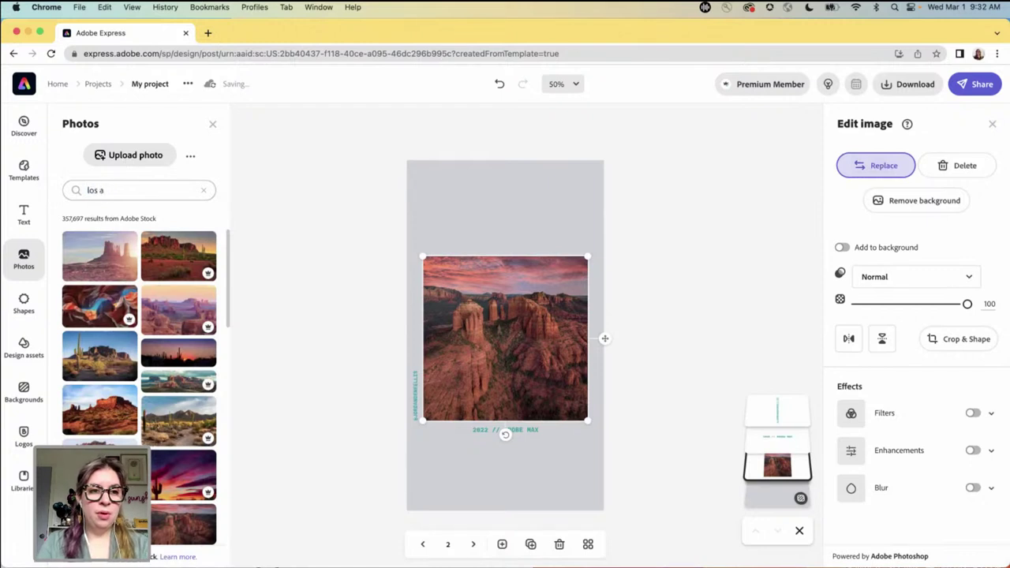
pyautogui.press('Return')
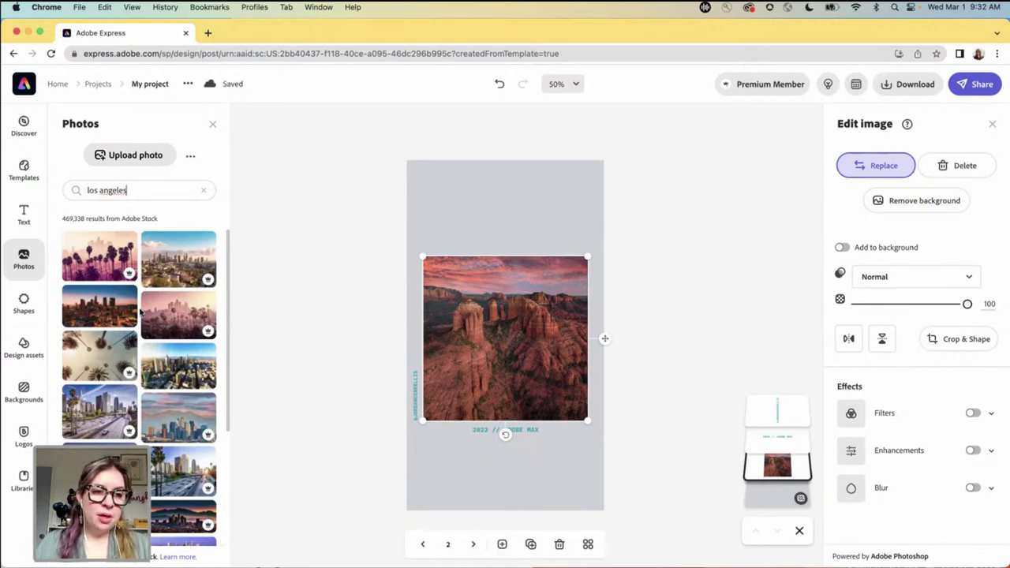
pyautogui.click(274, 356)
# - Search stock photos for 'los angeles' and swap in the palm-tree skyline image
pyautogui.click(497, 315)
pyautogui.click(876, 165)
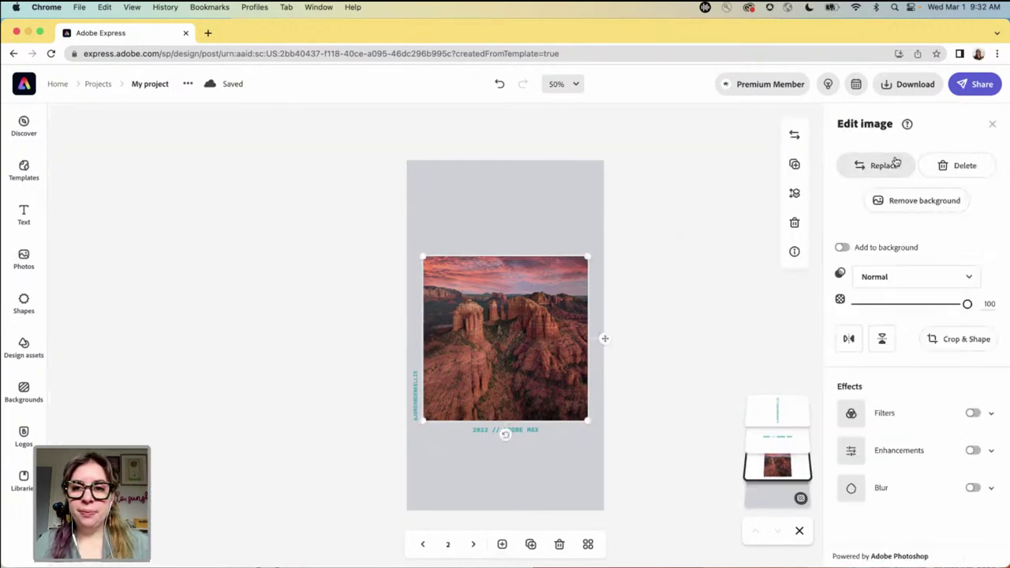
pyautogui.click(135, 198)
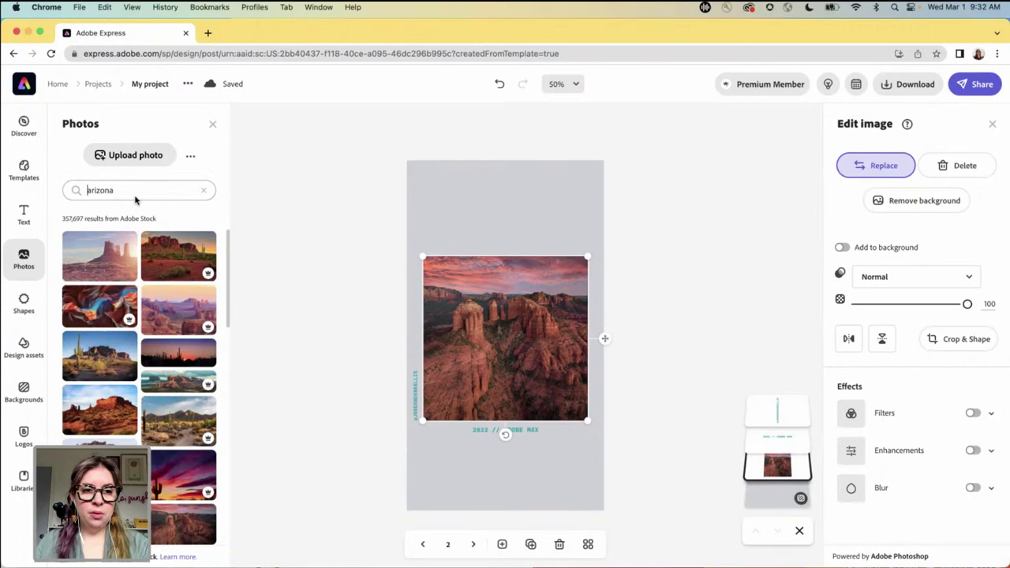
pyautogui.doubleClick(128, 193)
pyautogui.press('BackSpace')
pyautogui.write('los angeles')
pyautogui.press('Return')
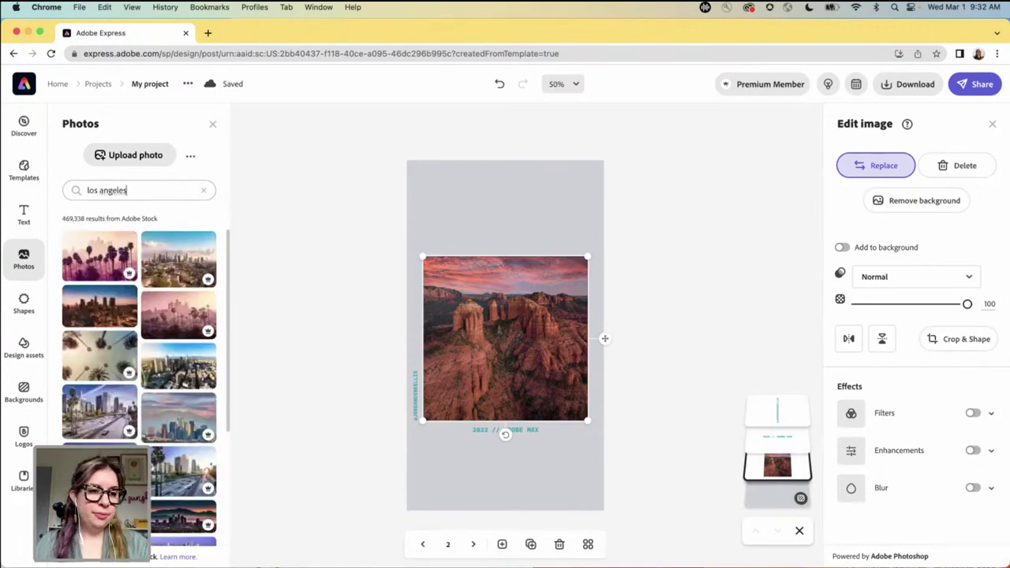
pyautogui.click(93, 261)
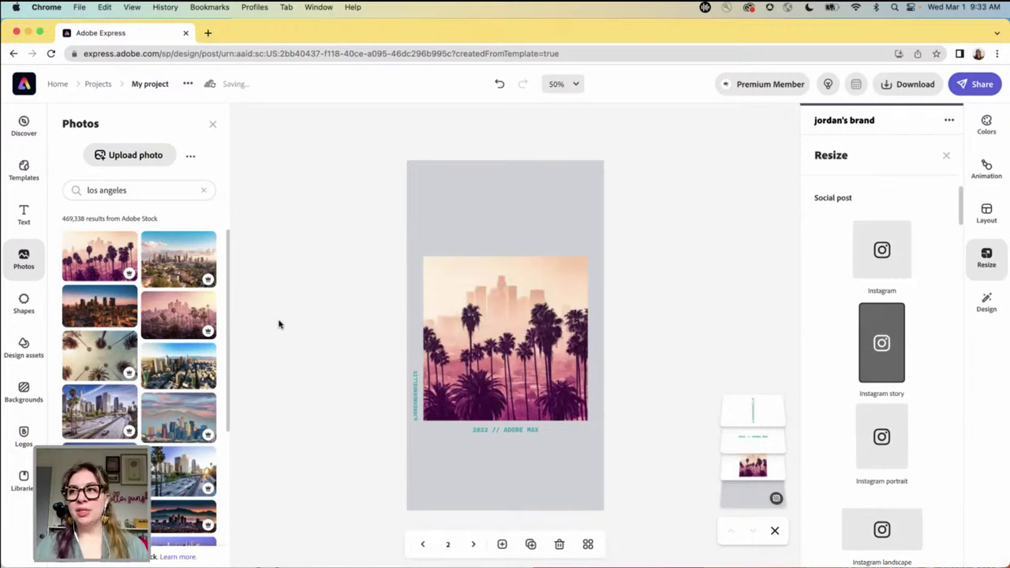
pyautogui.click(344, 337)
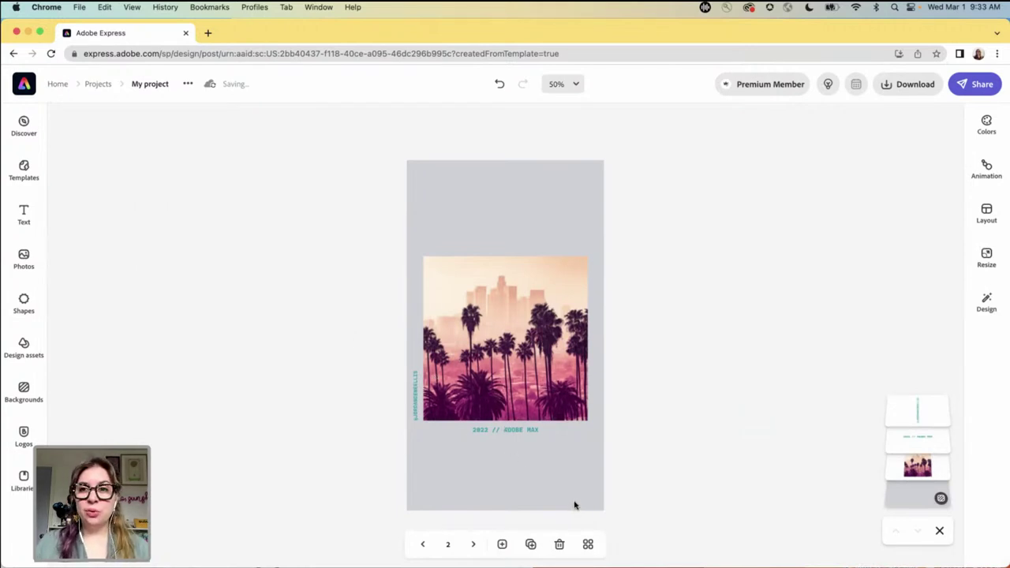
# - View all five pages together, then return to the Adobe Express home page
pyautogui.click(589, 545)
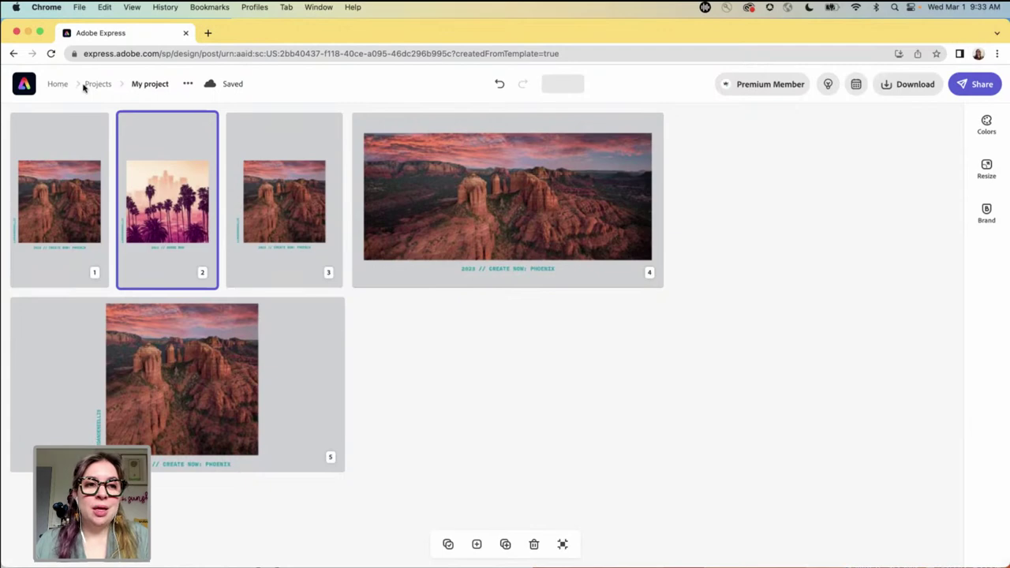
pyautogui.click(60, 84)
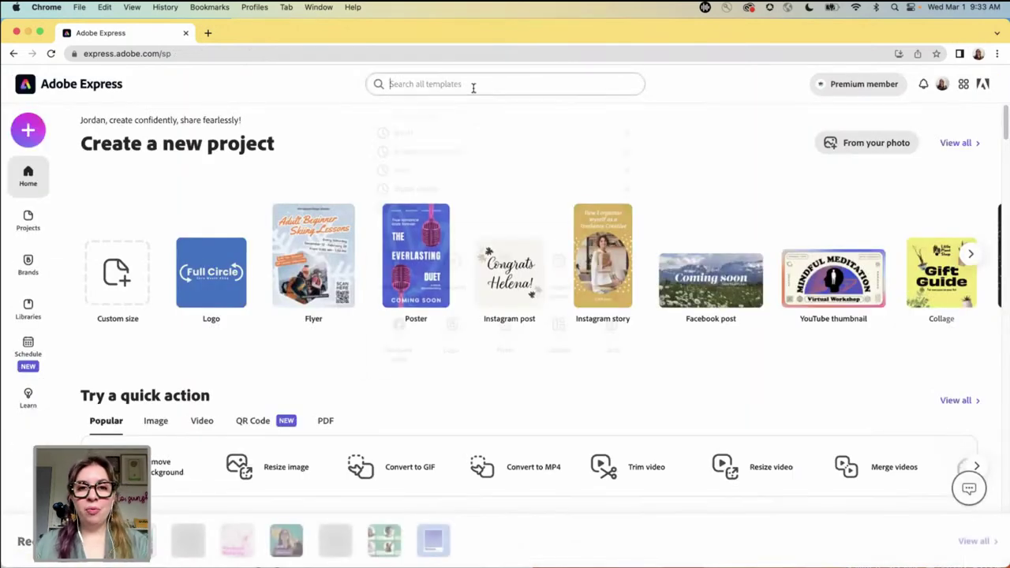
# - Search templates for 'desktop background' and start from the galaxy circles template
pyautogui.write('desktop background')
pyautogui.press('Return')
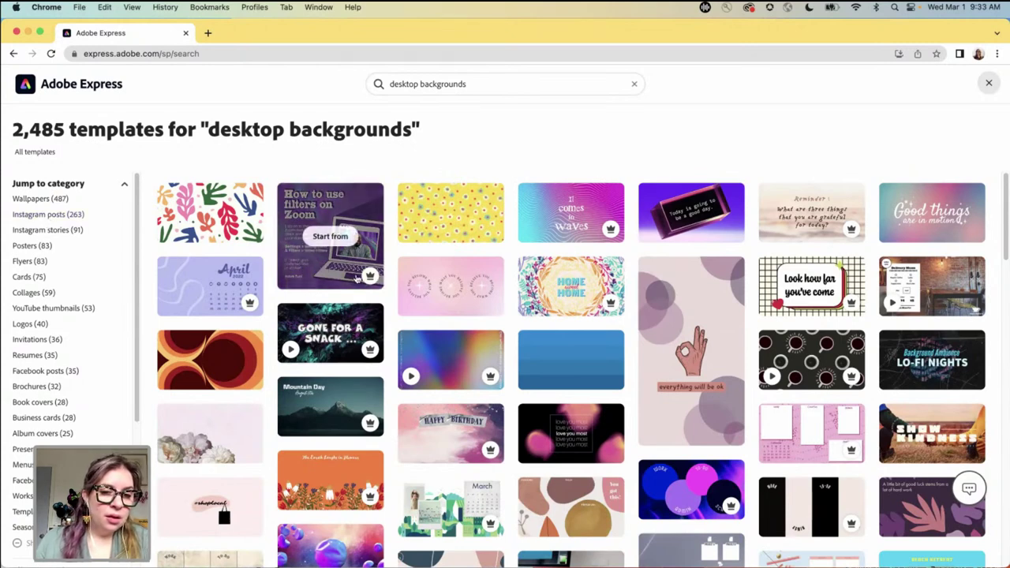
pyautogui.scroll(-1, 384, 292)
pyautogui.scroll(-3, 385, 293)
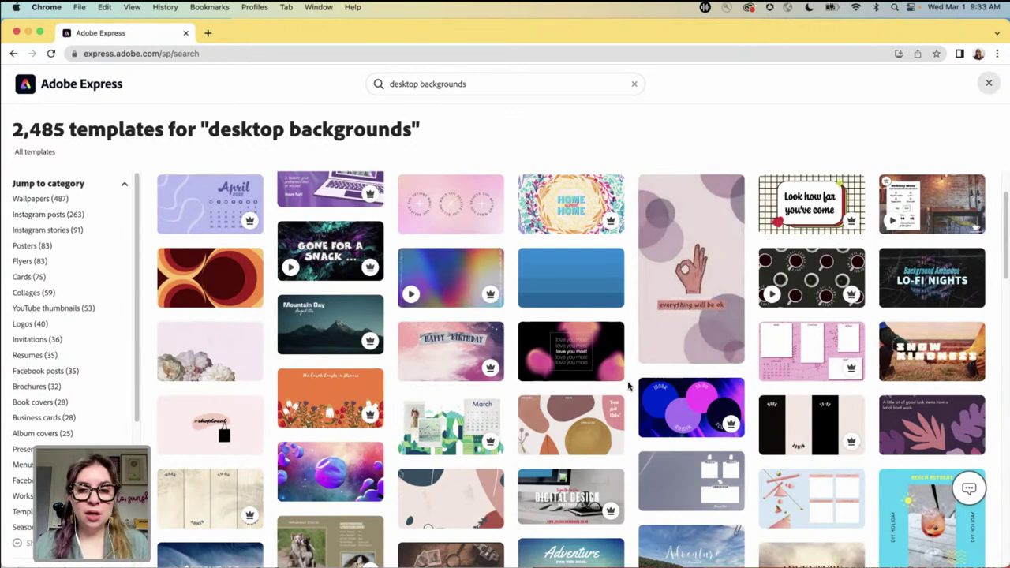
pyautogui.scroll(-2, 629, 386)
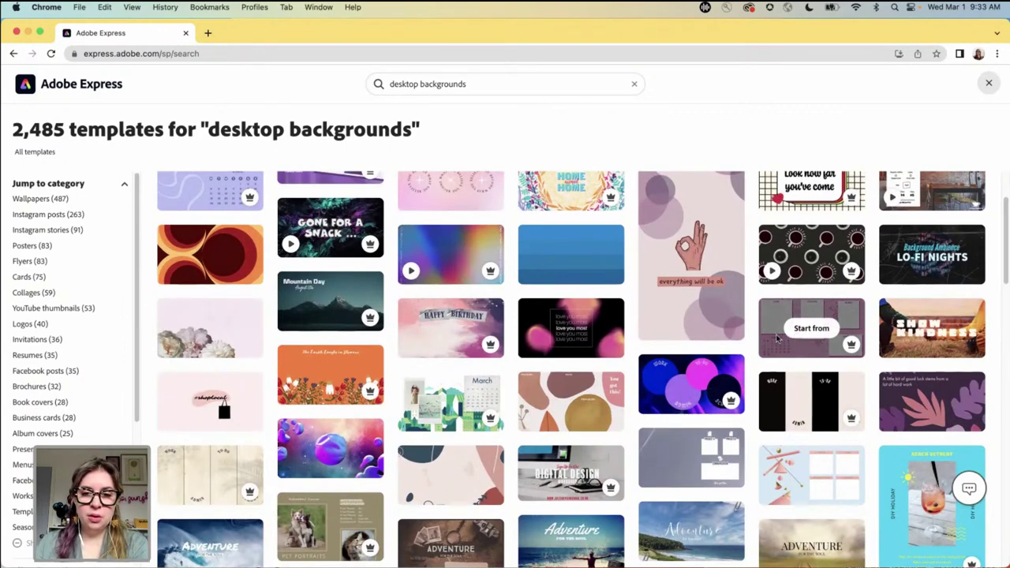
pyautogui.click(692, 386)
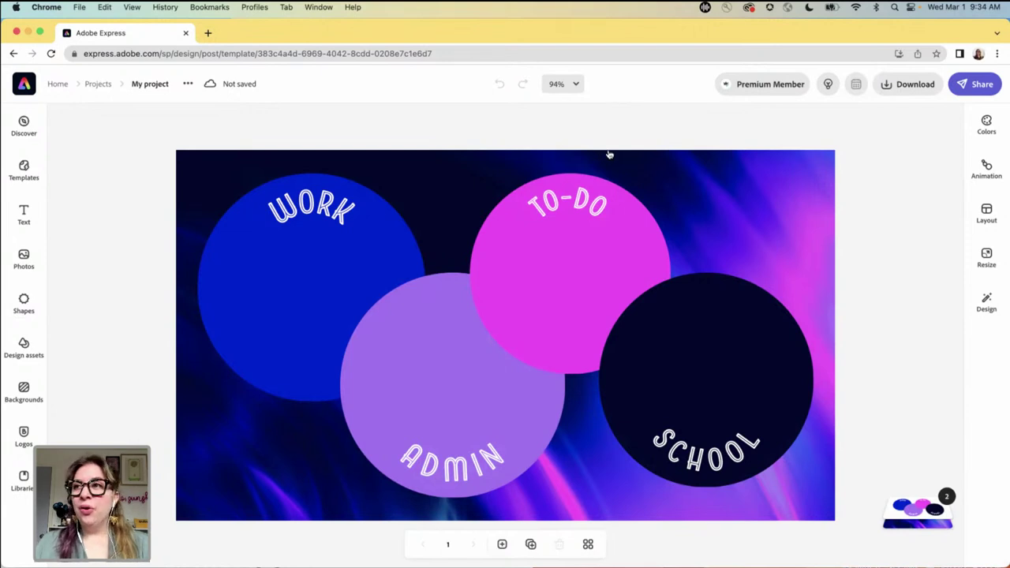
# - Ungroup the circles and select the blue WORK circle
pyautogui.click(327, 292)
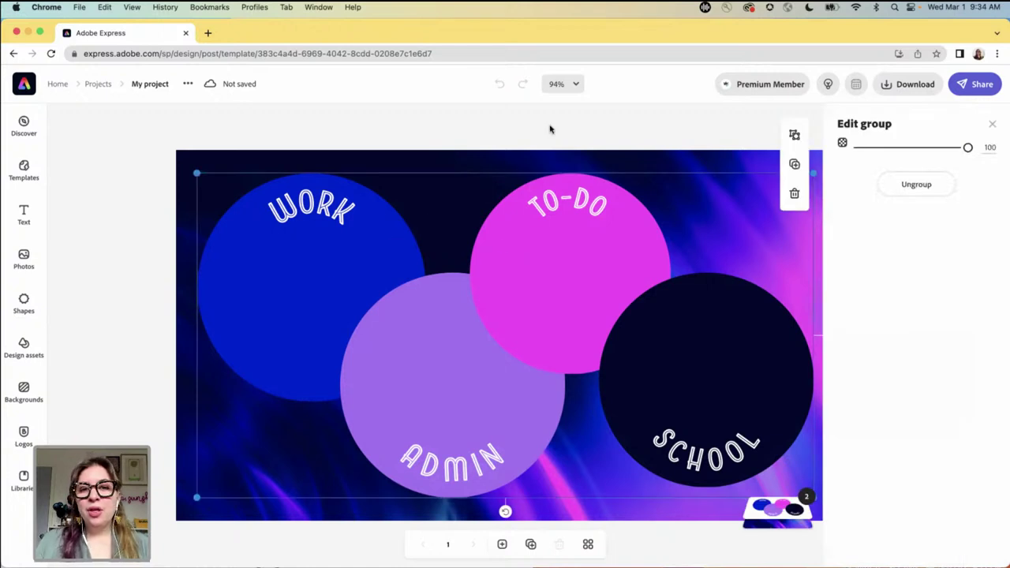
pyautogui.click(928, 184)
pyautogui.click(620, 129)
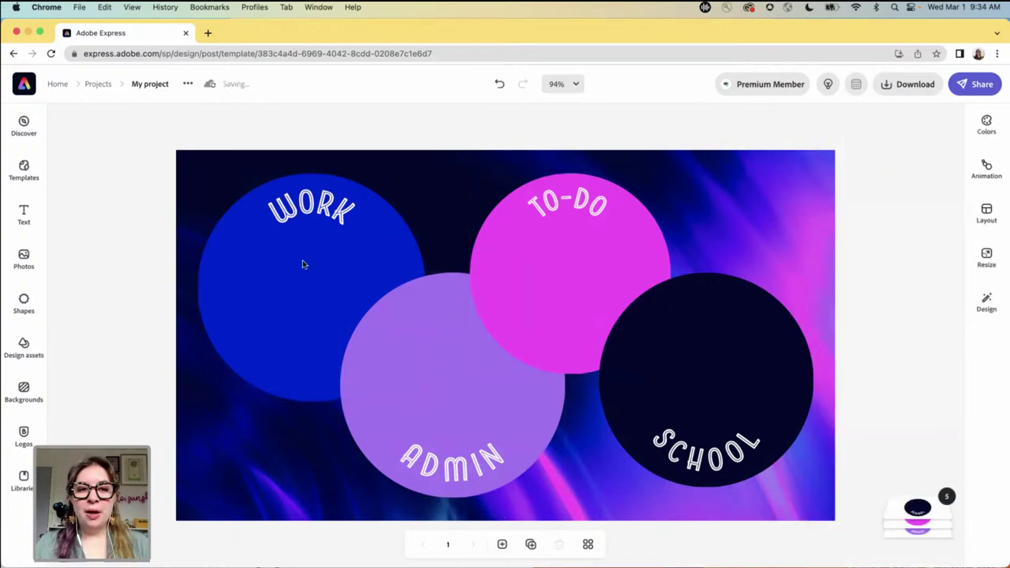
pyautogui.click(317, 258)
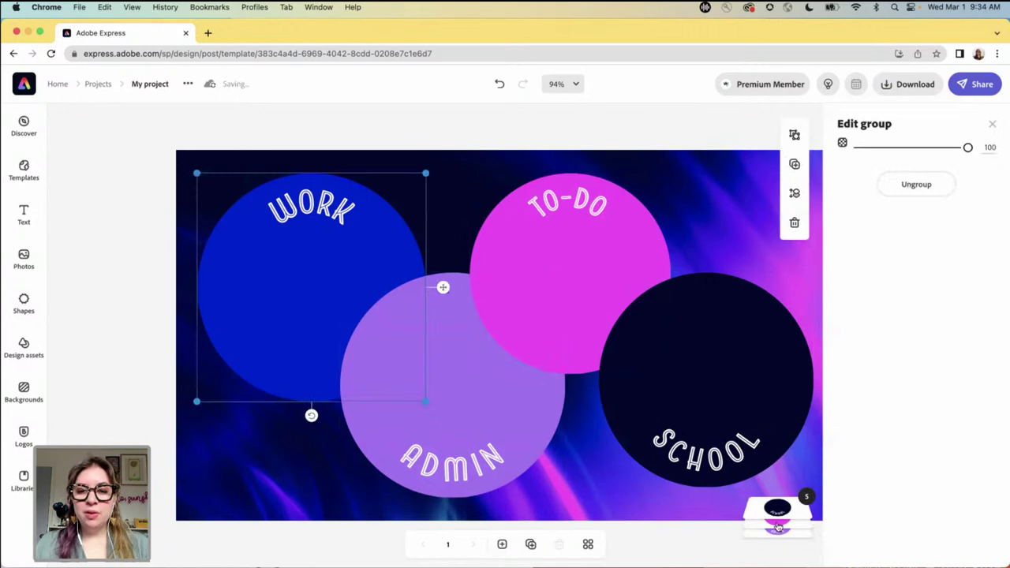
pyautogui.click(292, 282)
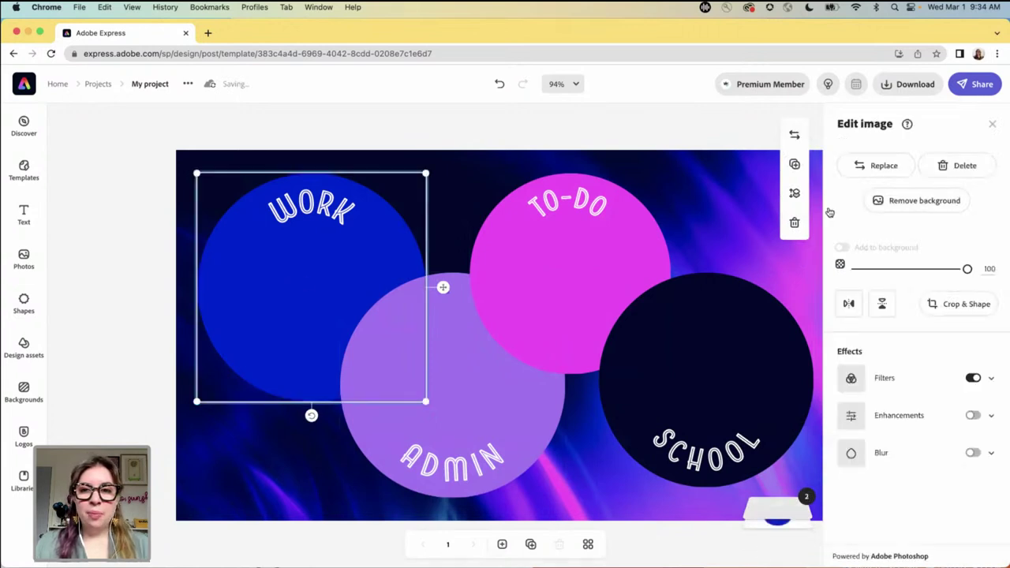
# - Toggle the WORK circle's colour filter, view its Shadows colours, then deselect
pyautogui.click(852, 380)
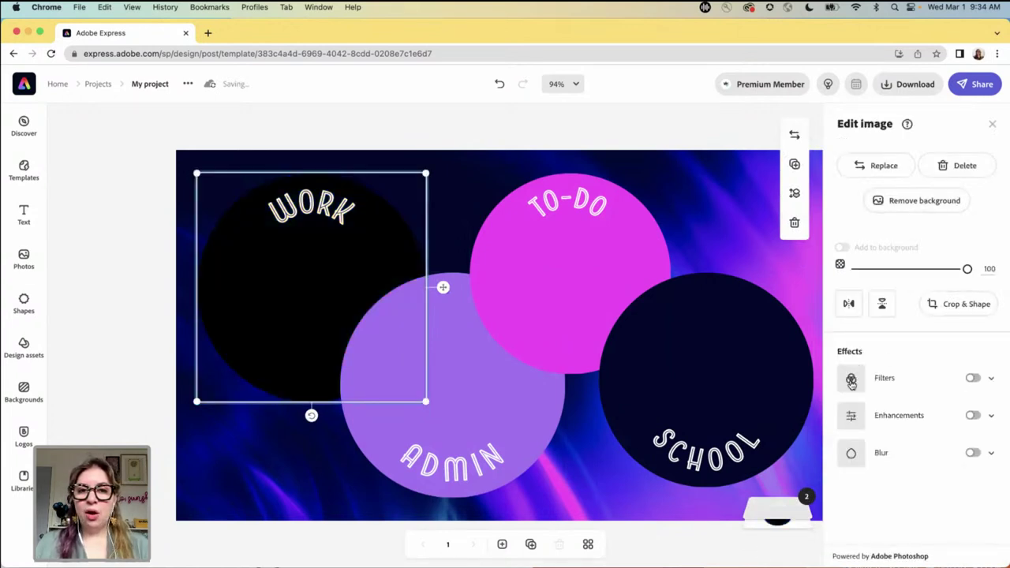
pyautogui.click(852, 381)
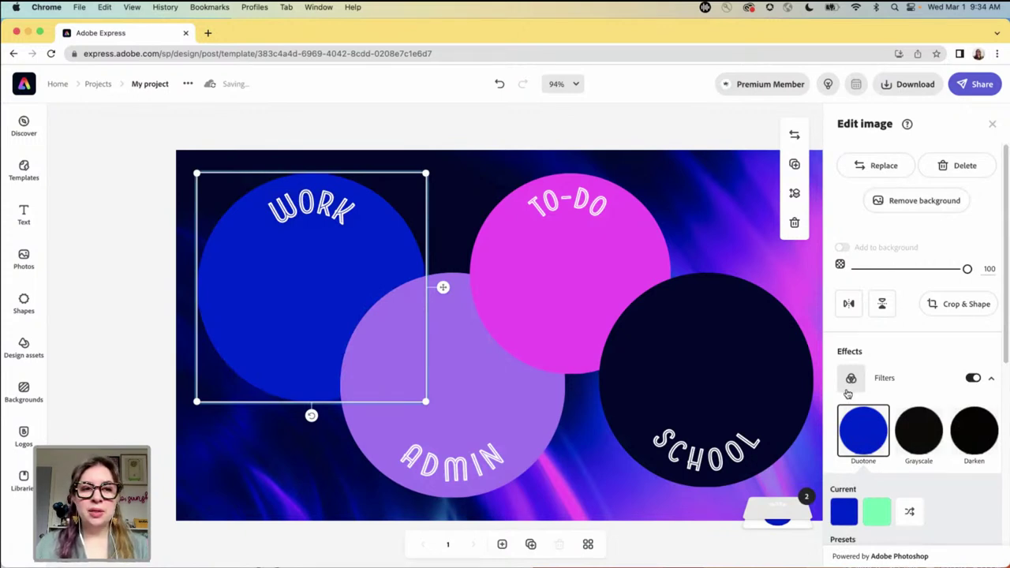
pyautogui.scroll(-1, 861, 430)
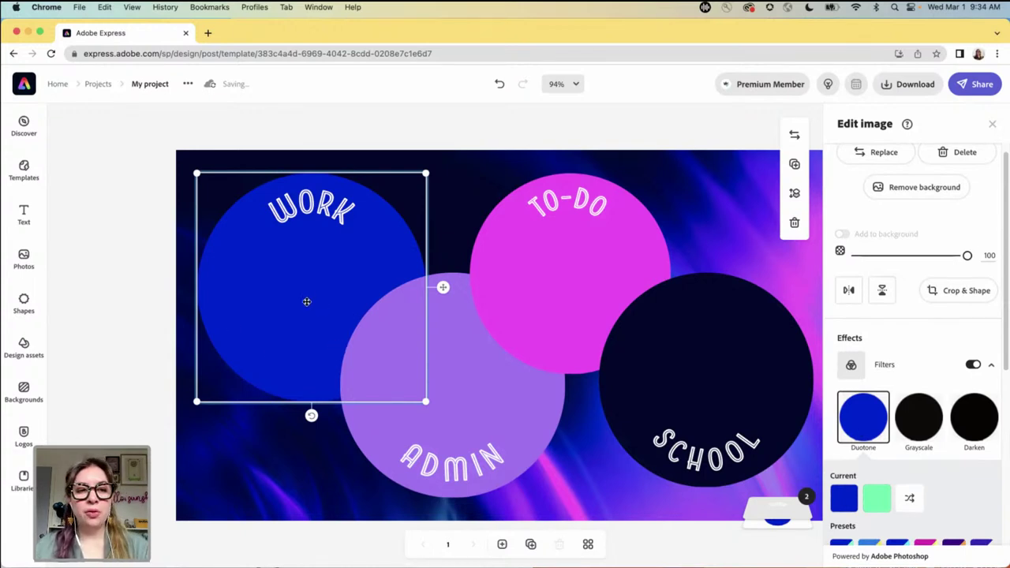
pyautogui.scroll(-3, 914, 472)
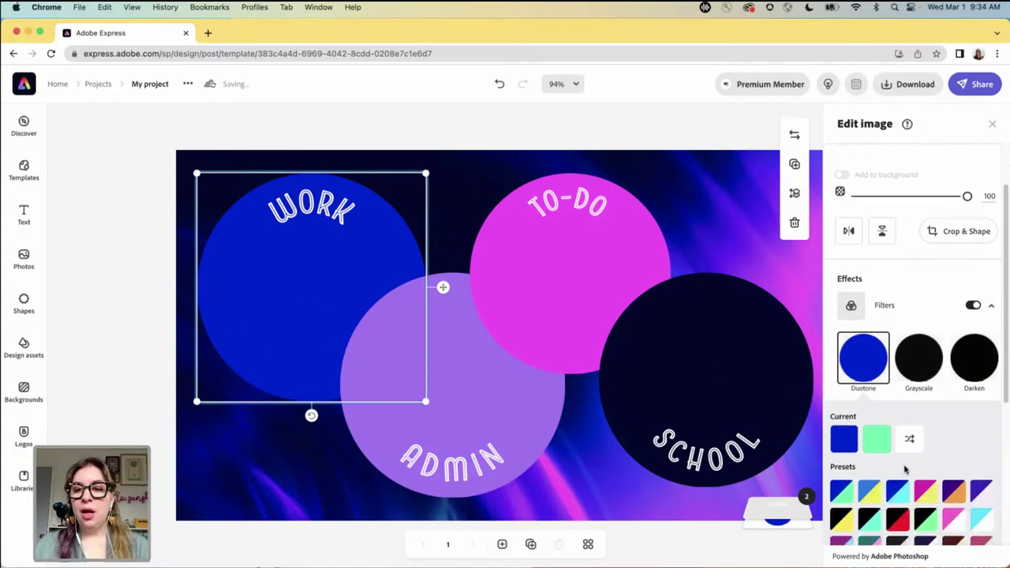
pyautogui.click(844, 439)
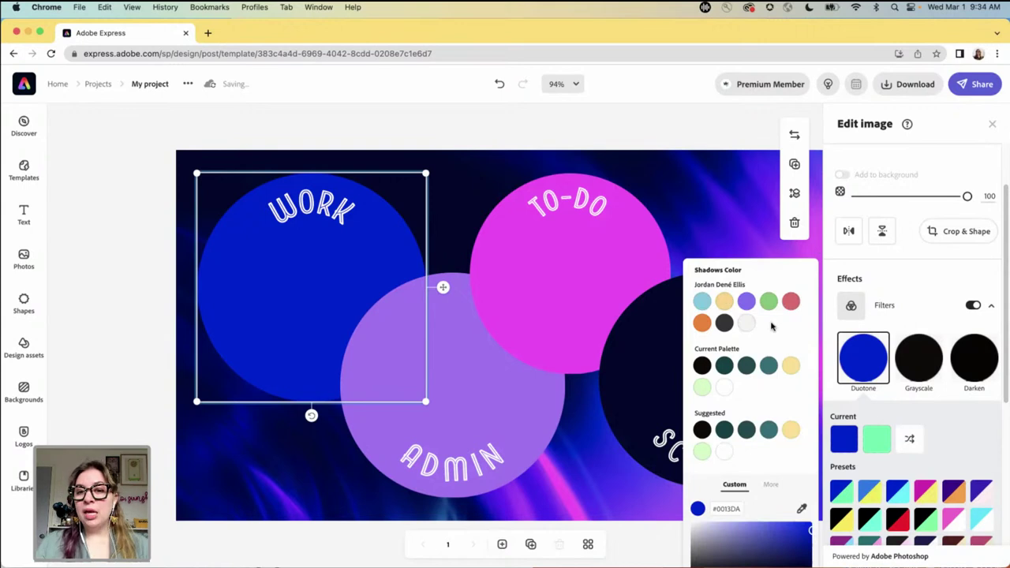
pyautogui.click(686, 131)
pyautogui.click(690, 127)
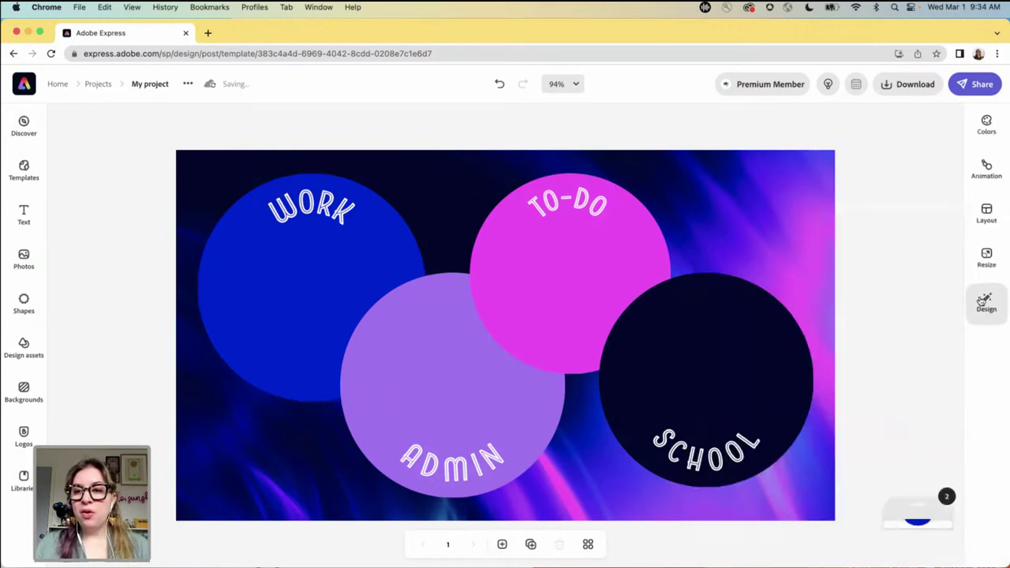
# - Switch the design to the personal brand from the Design panel's brand menu
pyautogui.click(986, 301)
pyautogui.click(950, 120)
pyautogui.click(924, 153)
pyautogui.click(590, 205)
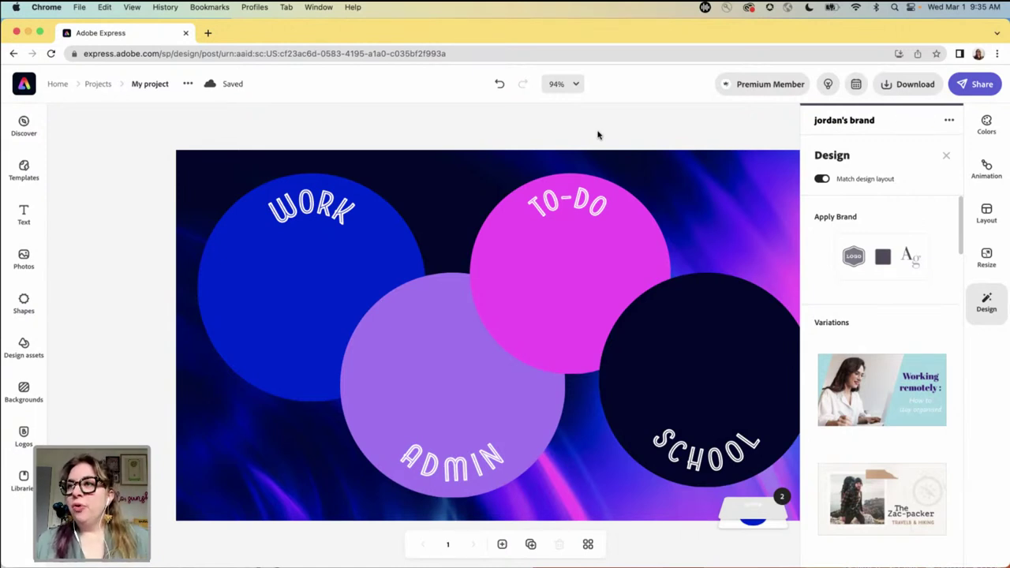
pyautogui.click(566, 136)
# - Give the WORK circle a dark grey duotone for both shadows and highlights
pyautogui.click(268, 294)
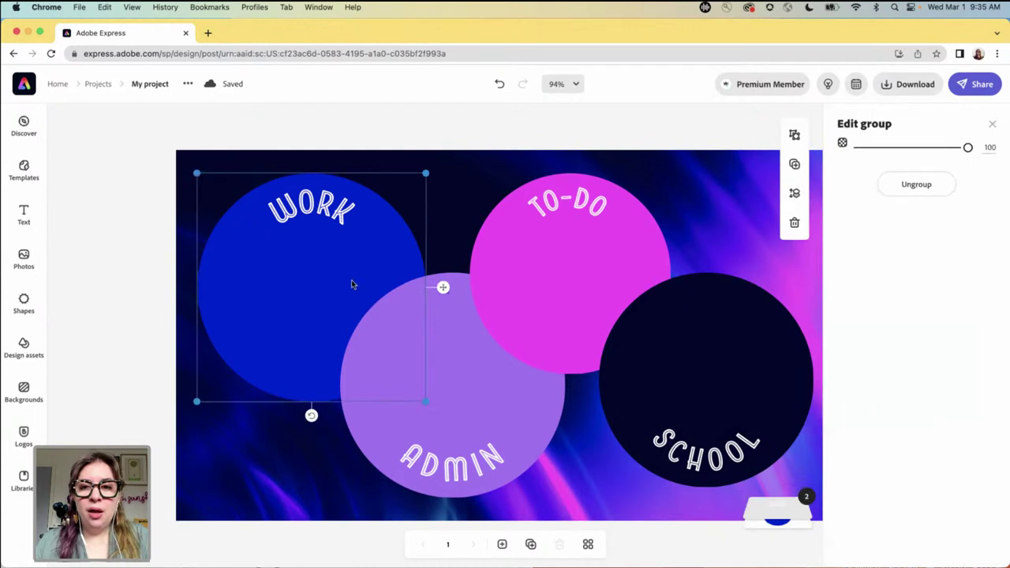
pyautogui.click(273, 308)
pyautogui.click(852, 378)
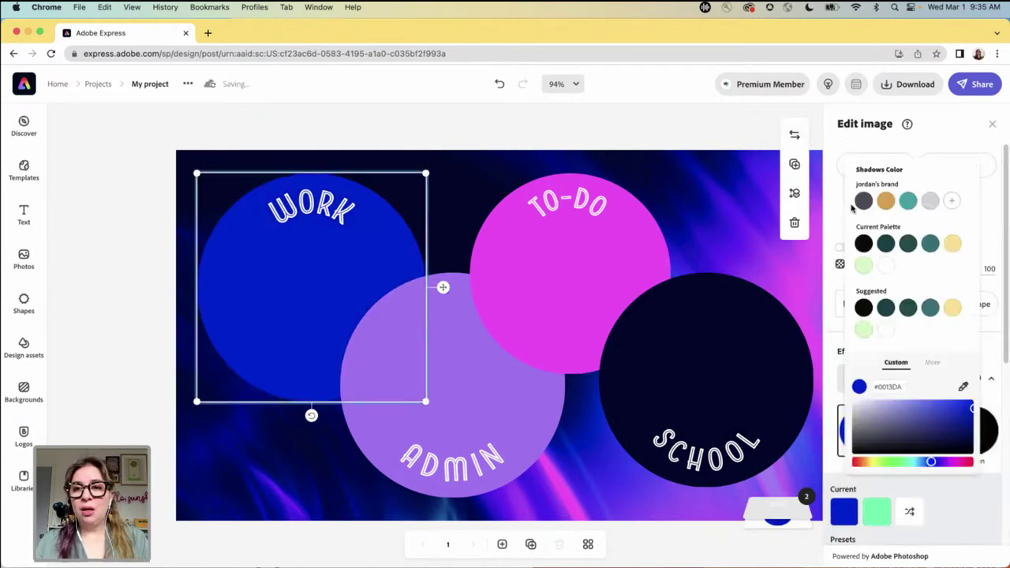
pyautogui.click(864, 202)
pyautogui.click(878, 515)
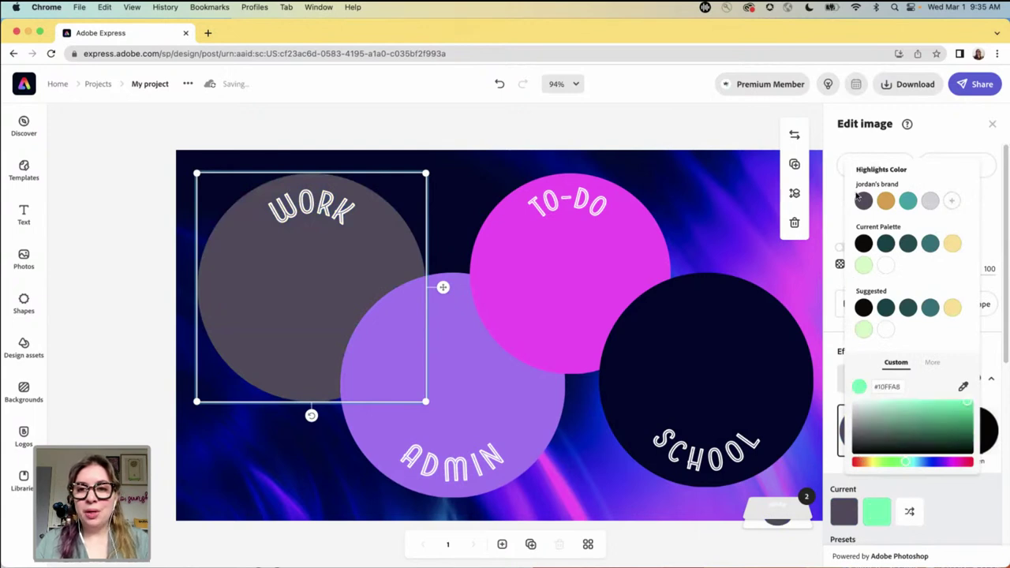
pyautogui.click(864, 202)
# - Give the ADMIN circle an orange duotone for both shadows and highlights
pyautogui.click(489, 408)
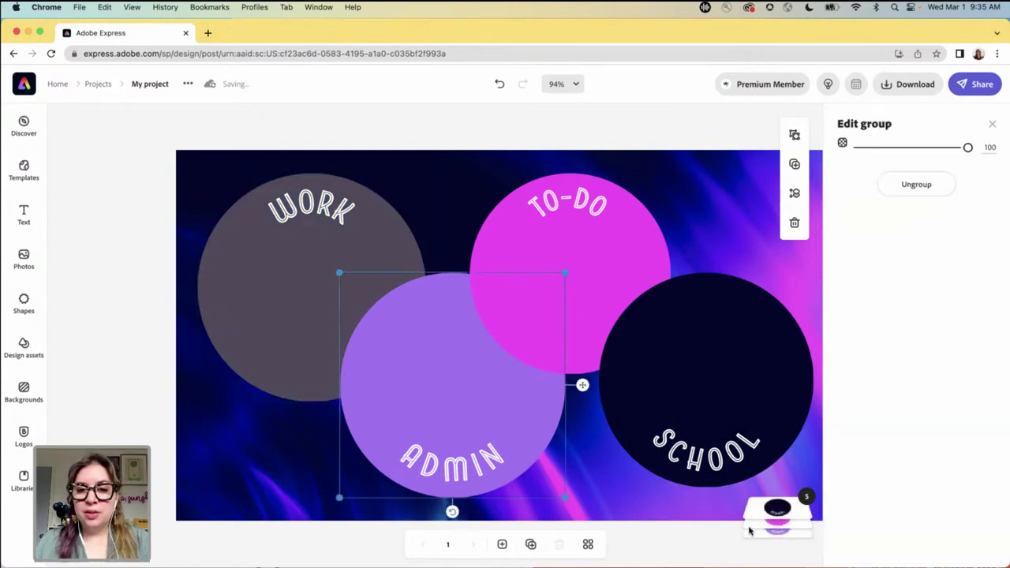
pyautogui.click(477, 406)
pyautogui.click(389, 340)
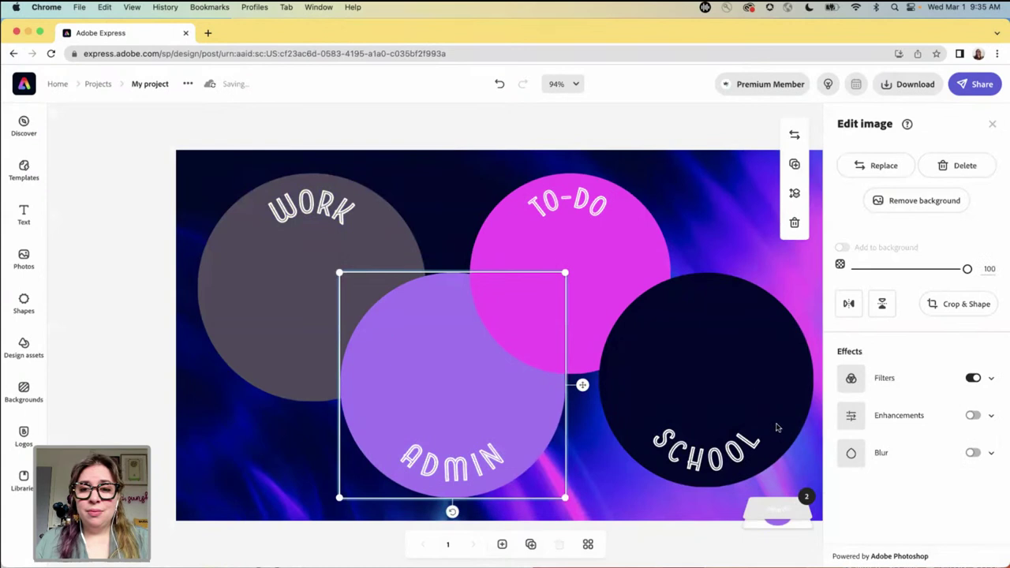
pyautogui.click(854, 380)
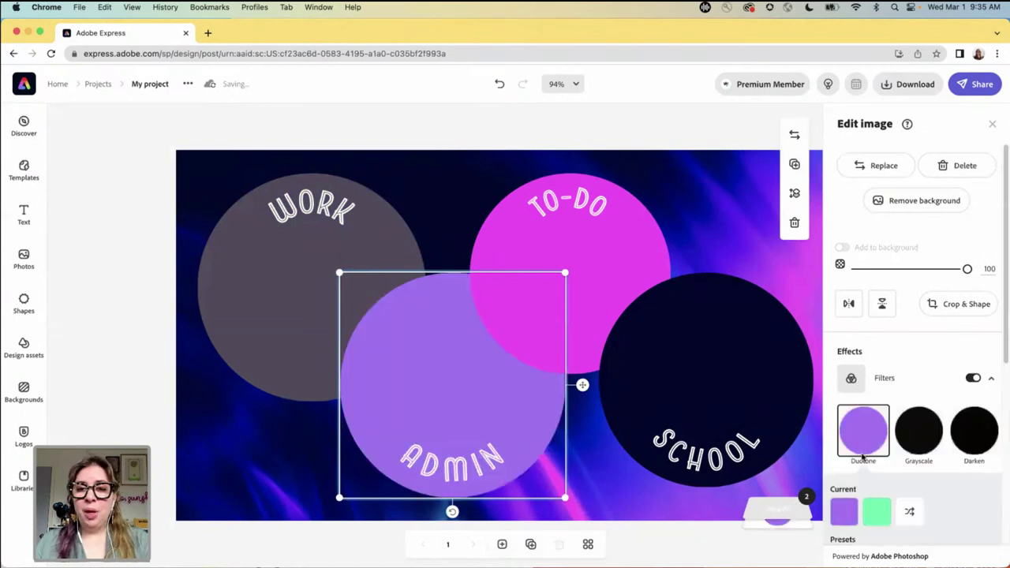
pyautogui.click(844, 511)
pyautogui.click(885, 200)
pyautogui.click(876, 512)
pyautogui.click(885, 202)
# - Give the TO-DO circle a teal duotone for both shadows and highlights
pyautogui.click(615, 243)
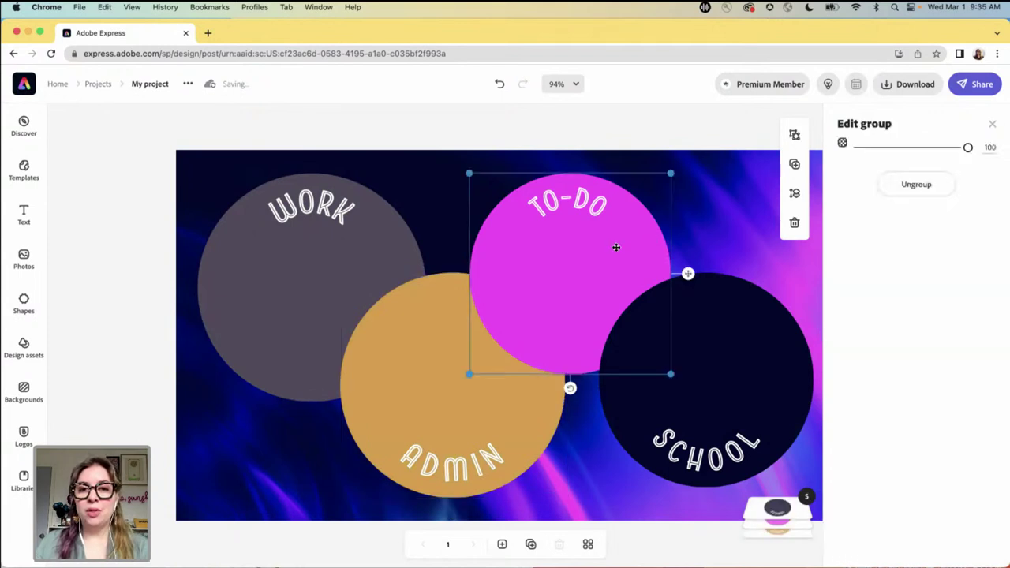
pyautogui.click(859, 378)
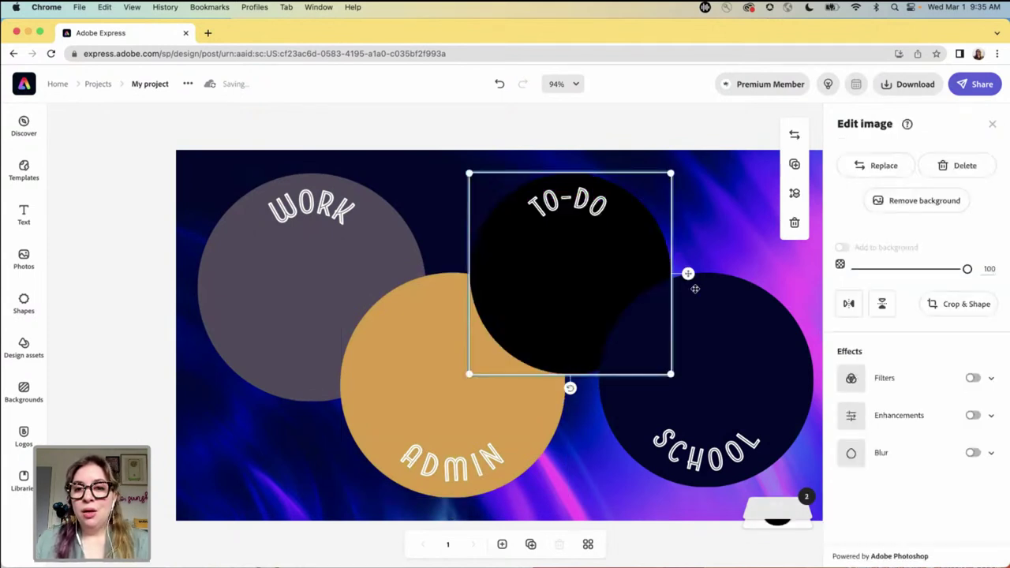
pyautogui.click(843, 511)
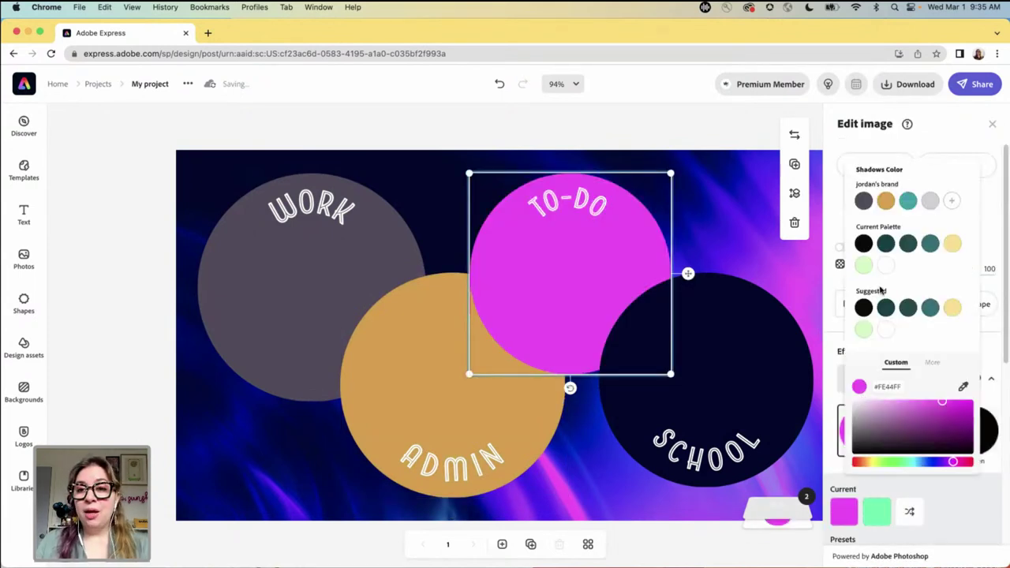
pyautogui.click(876, 512)
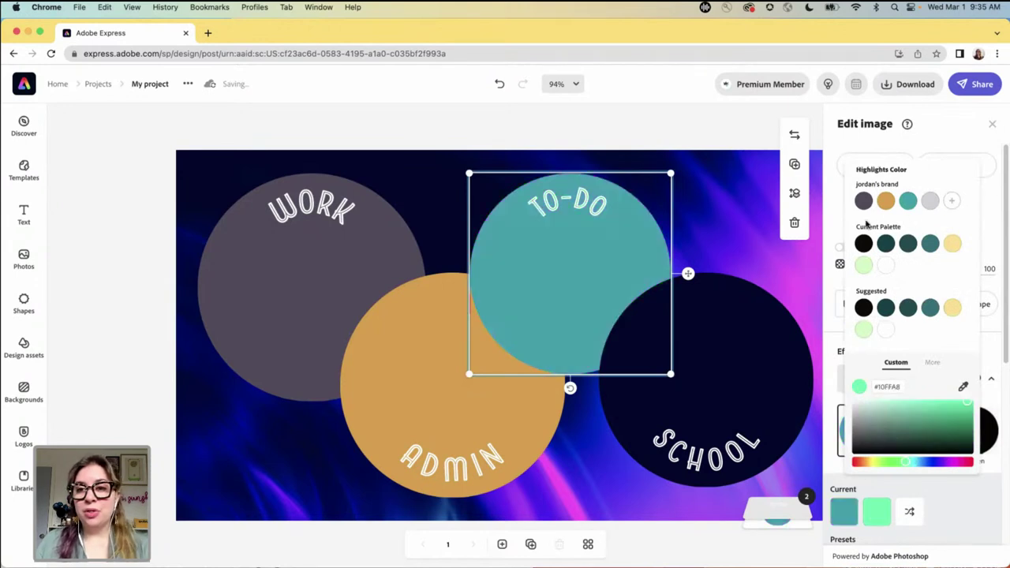
pyautogui.click(908, 200)
pyautogui.click(726, 373)
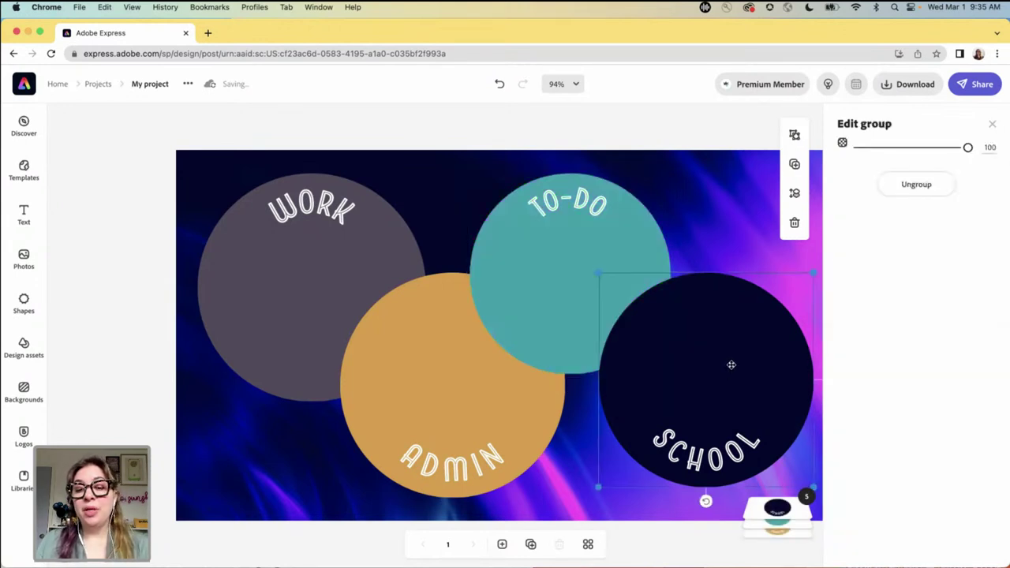
# - Reset the SCHOOL circle's filter and reselect its circle image
pyautogui.click(728, 366)
pyautogui.click(852, 373)
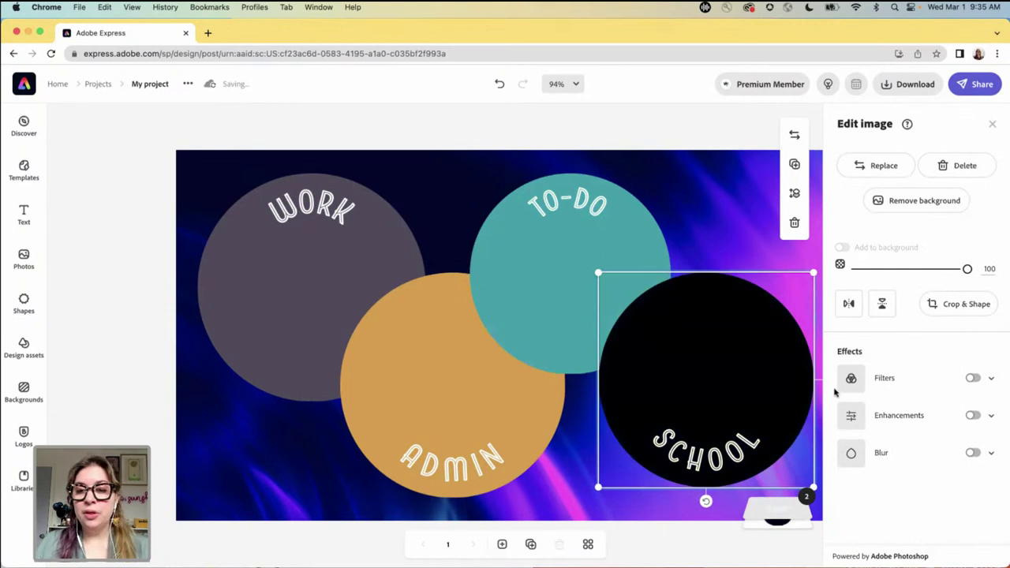
pyautogui.click(738, 378)
pyautogui.click(720, 348)
pyautogui.click(709, 332)
pyautogui.click(713, 336)
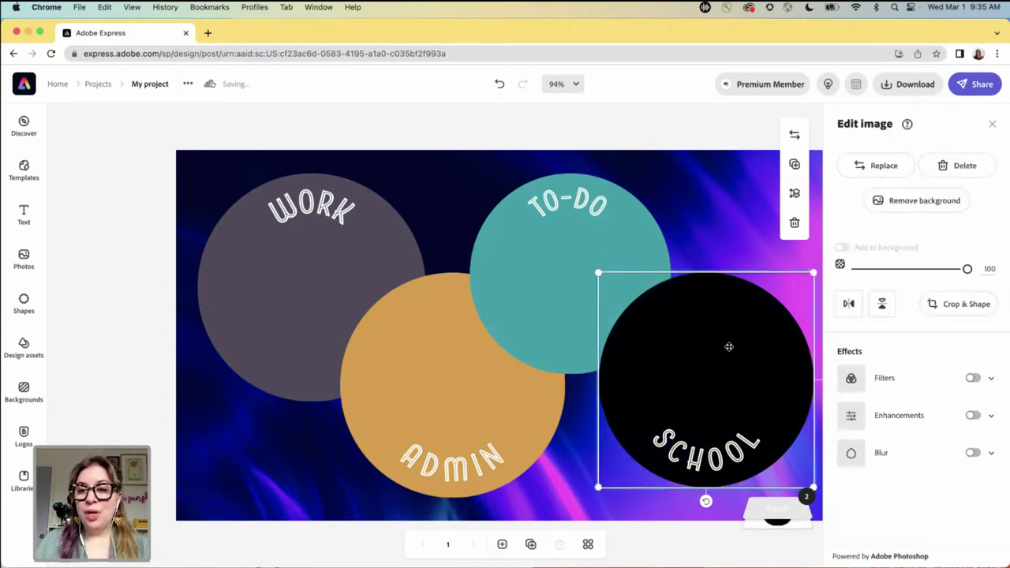
# - Give the SCHOOL circle a light grey duotone for both shadows and highlights
pyautogui.click(848, 383)
pyautogui.click(844, 512)
pyautogui.click(930, 201)
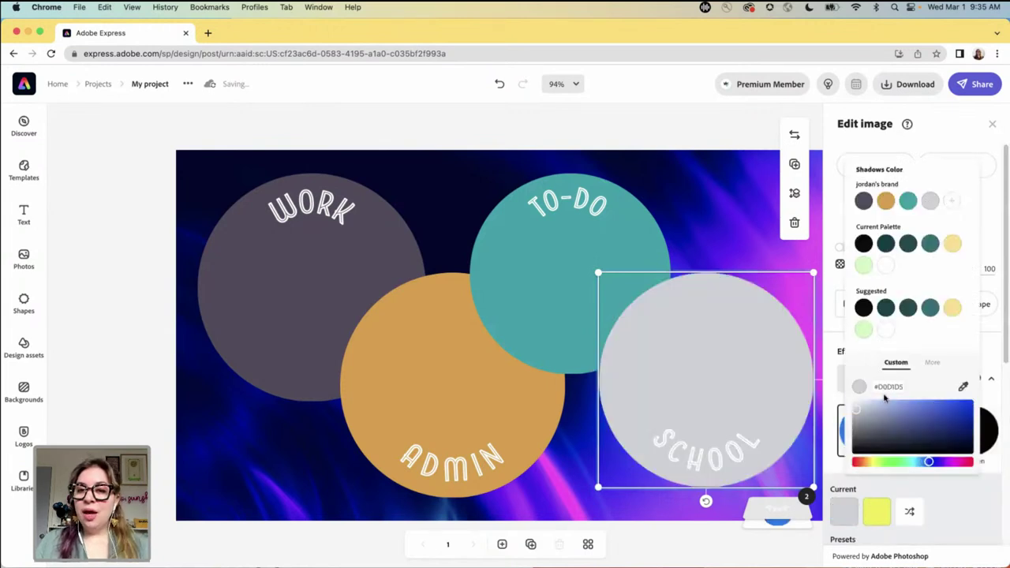
pyautogui.click(887, 491)
pyautogui.click(876, 512)
pyautogui.click(930, 200)
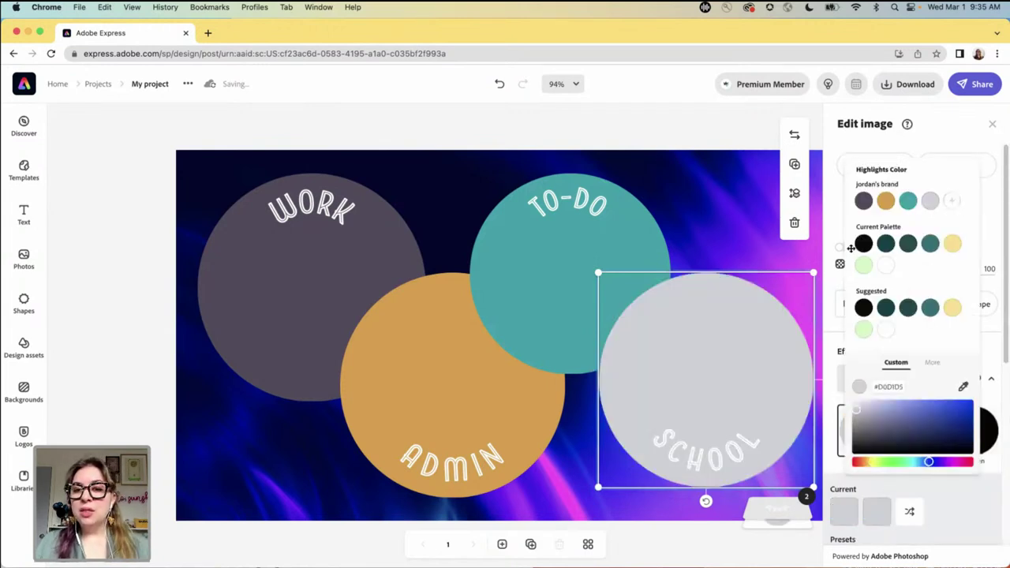
pyautogui.click(606, 141)
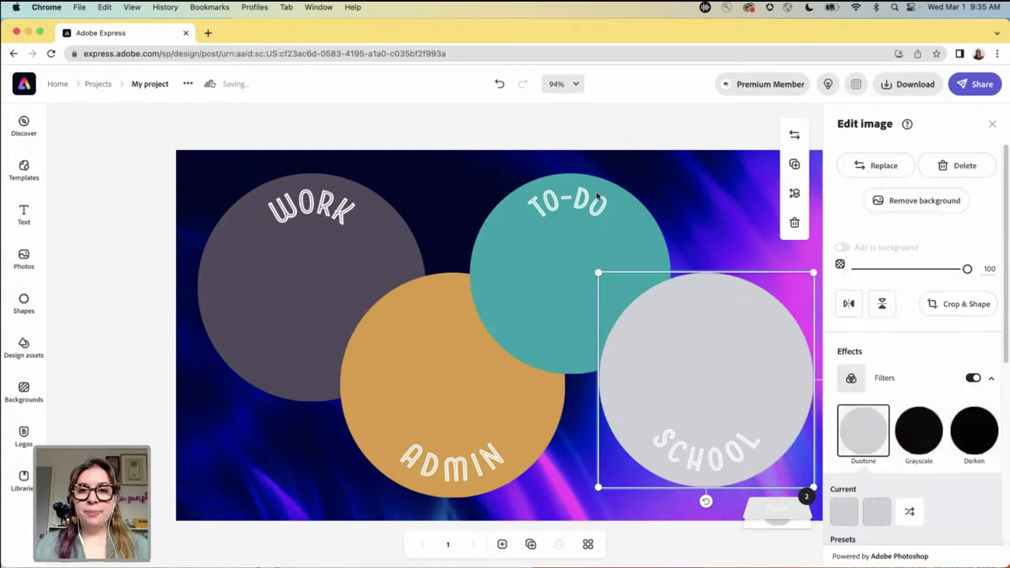
pyautogui.click(690, 184)
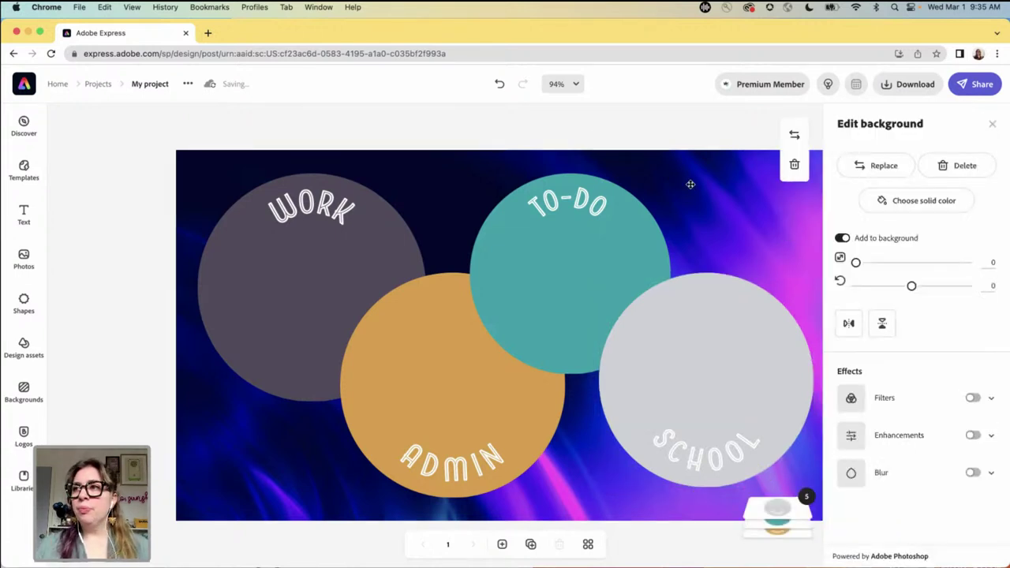
# - Browse replacement backgrounds for the galaxy image, going into the Stationery category
pyautogui.click(653, 127)
pyautogui.click(663, 157)
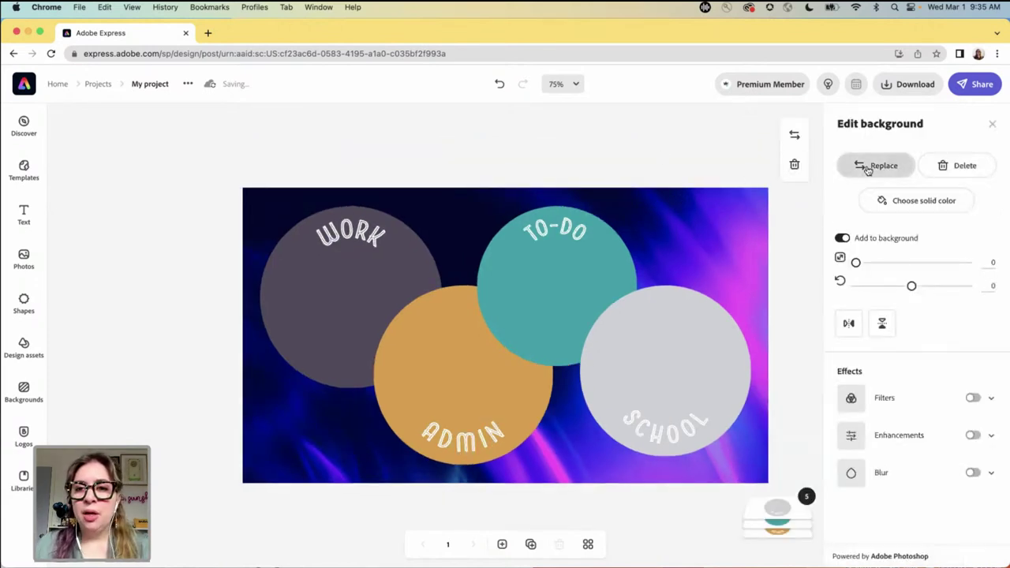
pyautogui.click(875, 166)
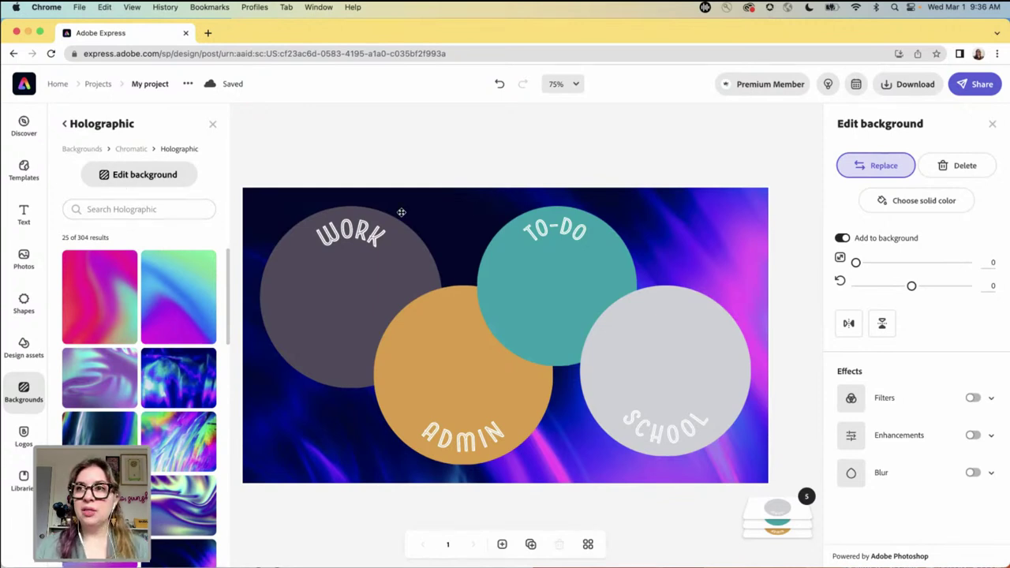
pyautogui.click(81, 150)
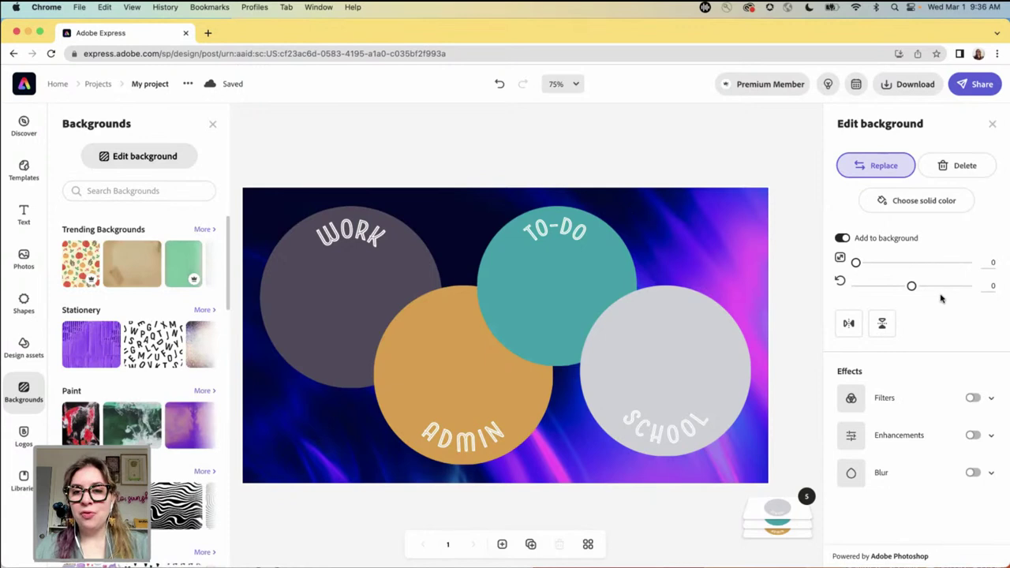
pyautogui.click(202, 312)
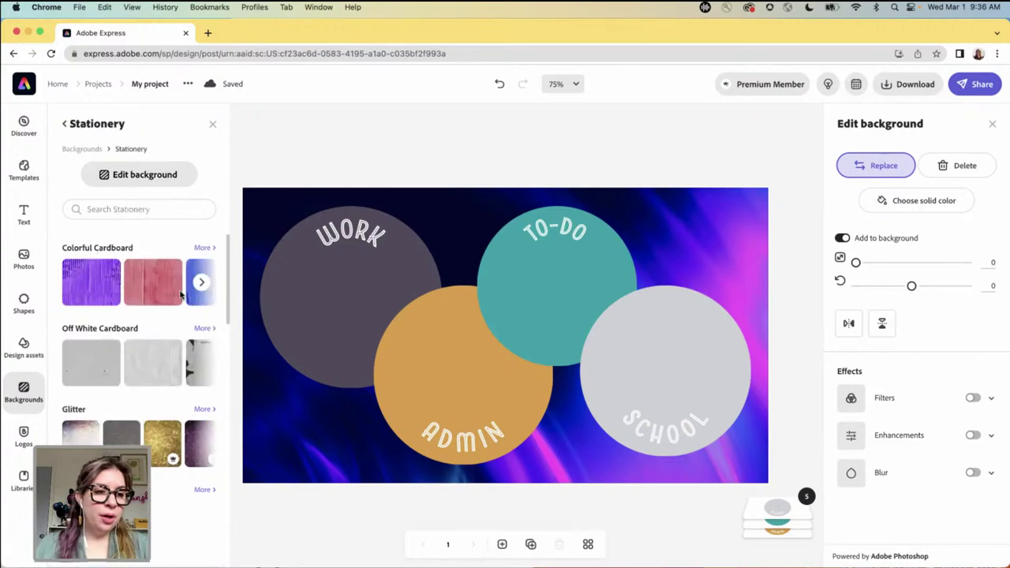
# - Replace the background with crumpled blue paper from Cool Toned Paper
pyautogui.scroll(-2, 164, 361)
pyautogui.scroll(-2, 165, 359)
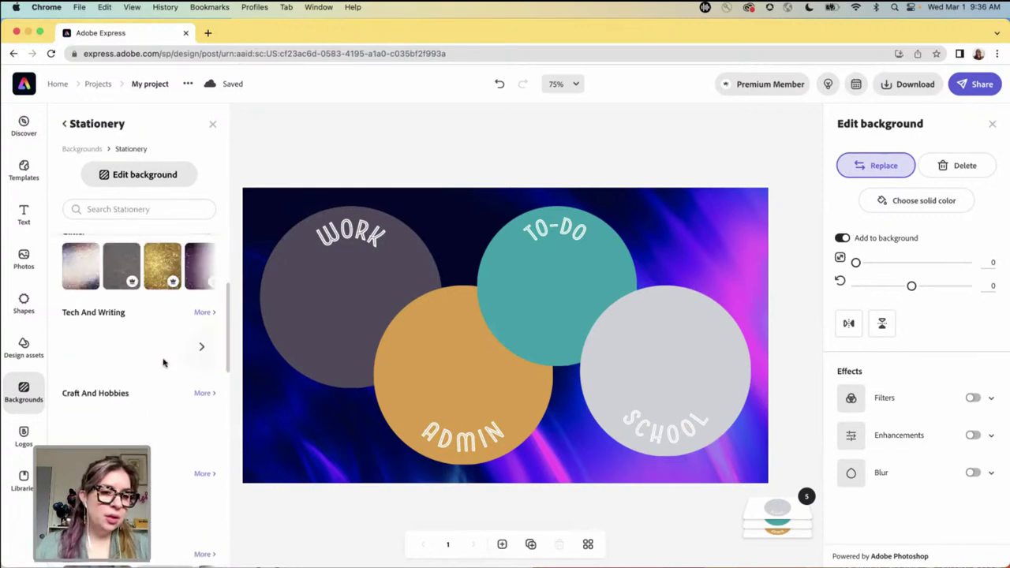
pyautogui.scroll(-2, 197, 347)
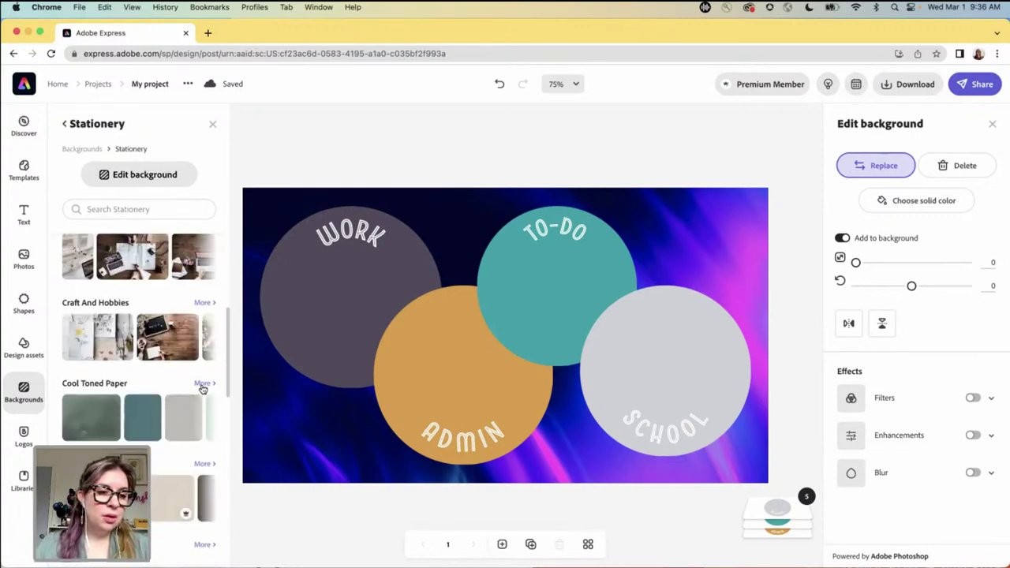
pyautogui.click(203, 385)
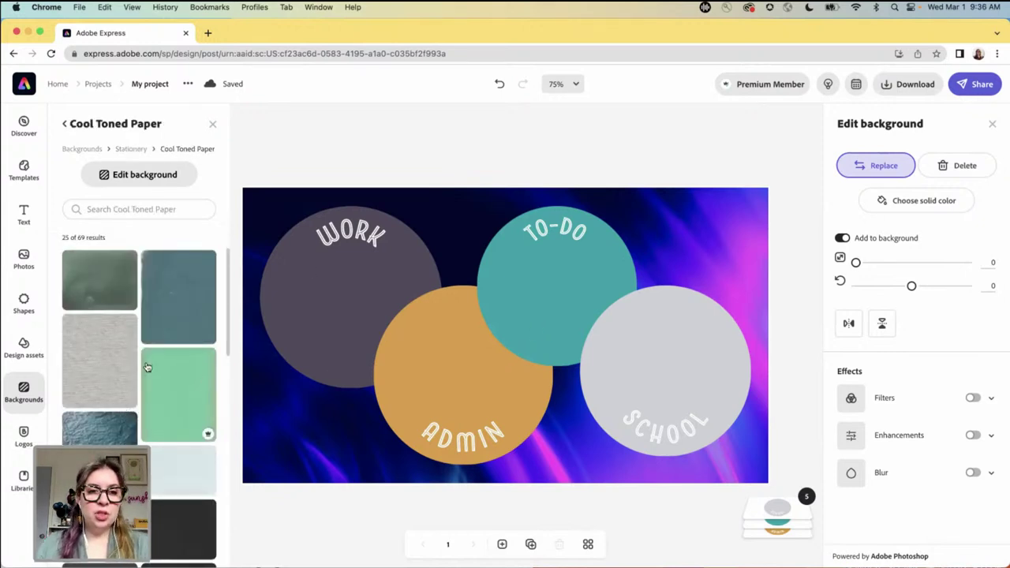
pyautogui.scroll(-2, 146, 367)
pyautogui.scroll(-2, 146, 367)
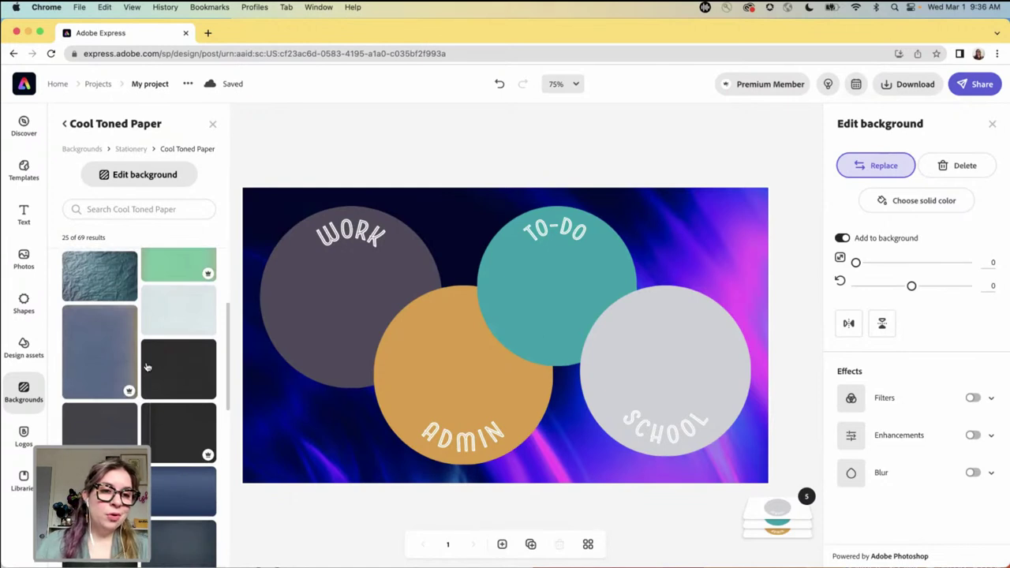
pyautogui.scroll(3, 146, 367)
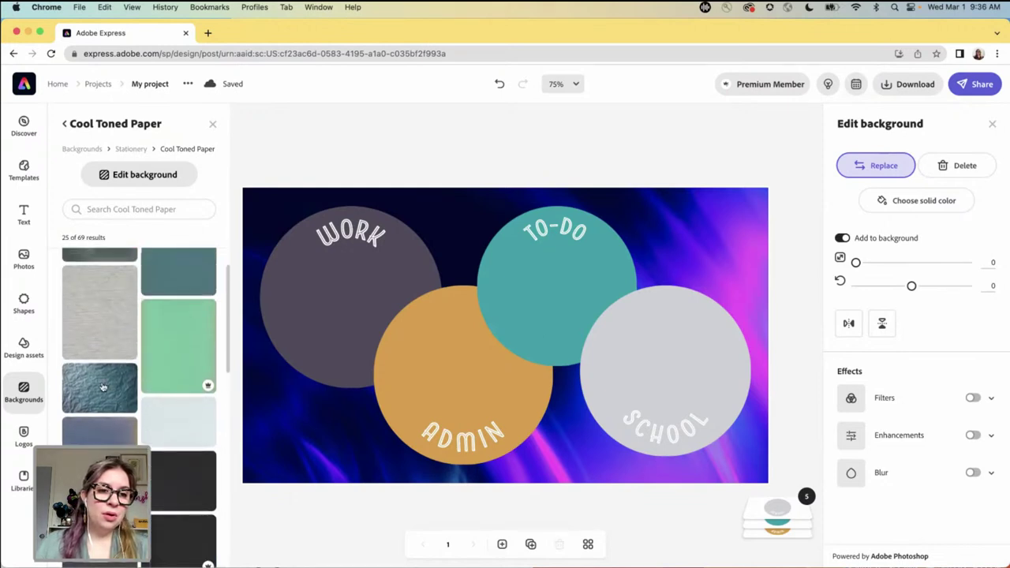
pyautogui.click(98, 388)
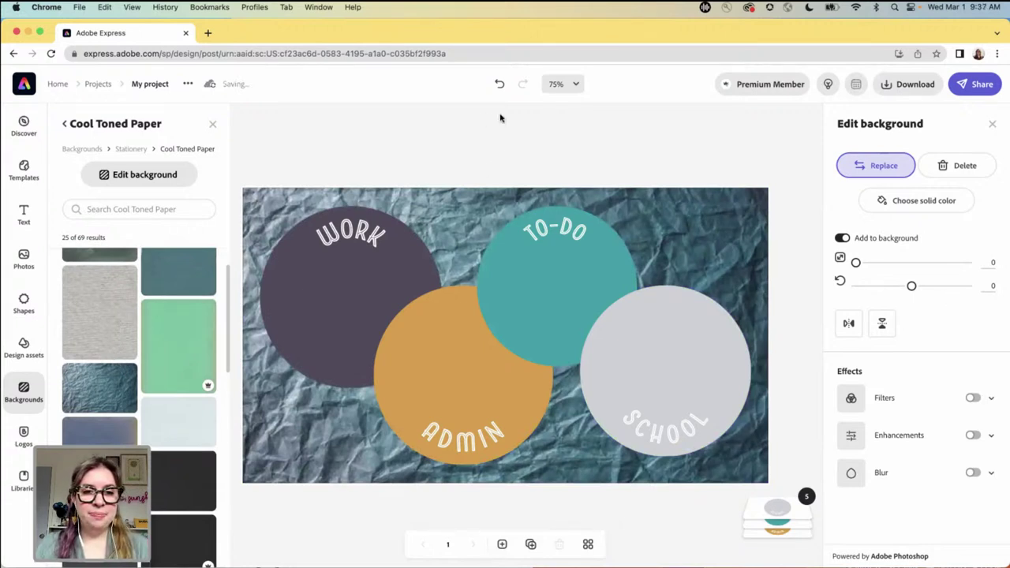
pyautogui.click(508, 141)
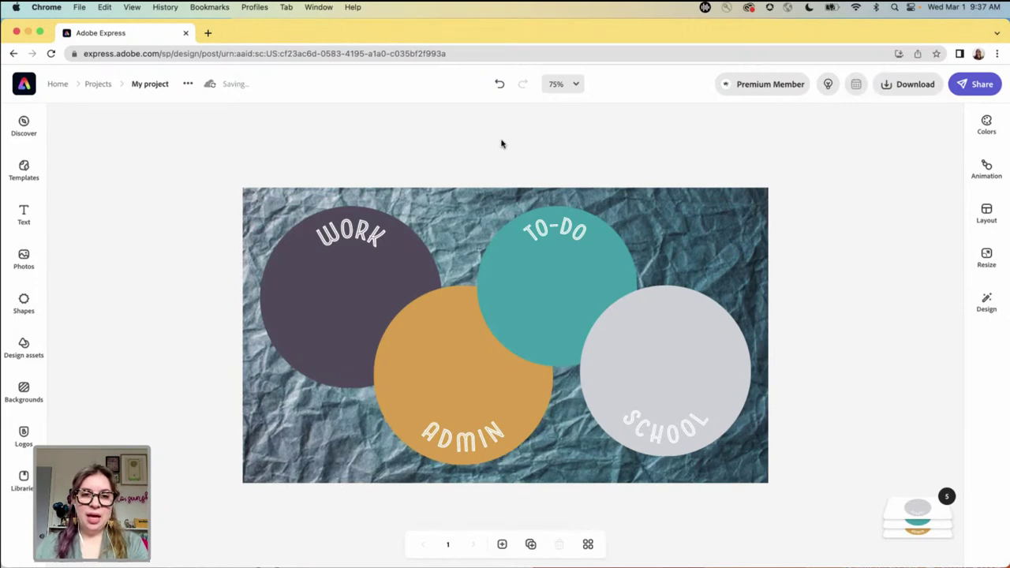
# - Set the WORK and ADMIN labels to LTC Bodoni 175 Regular
pyautogui.click(363, 235)
pyautogui.click(357, 233)
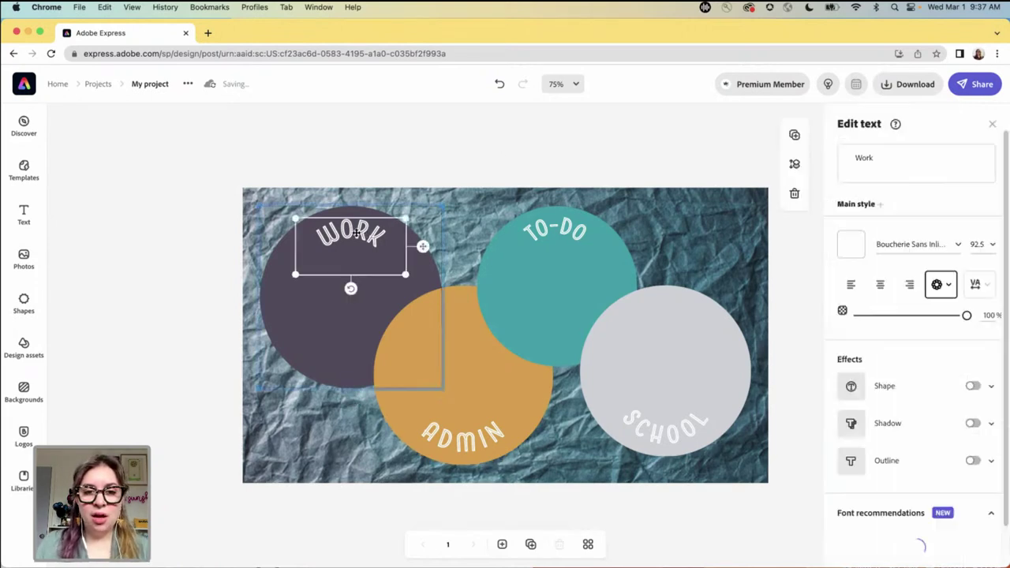
pyautogui.click(958, 247)
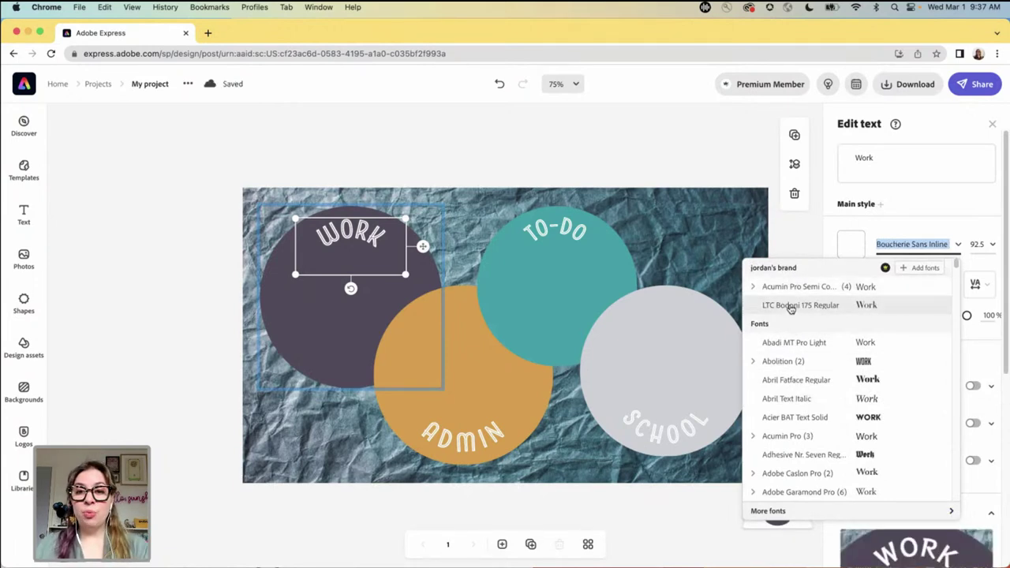
pyautogui.click(791, 308)
pyautogui.click(463, 443)
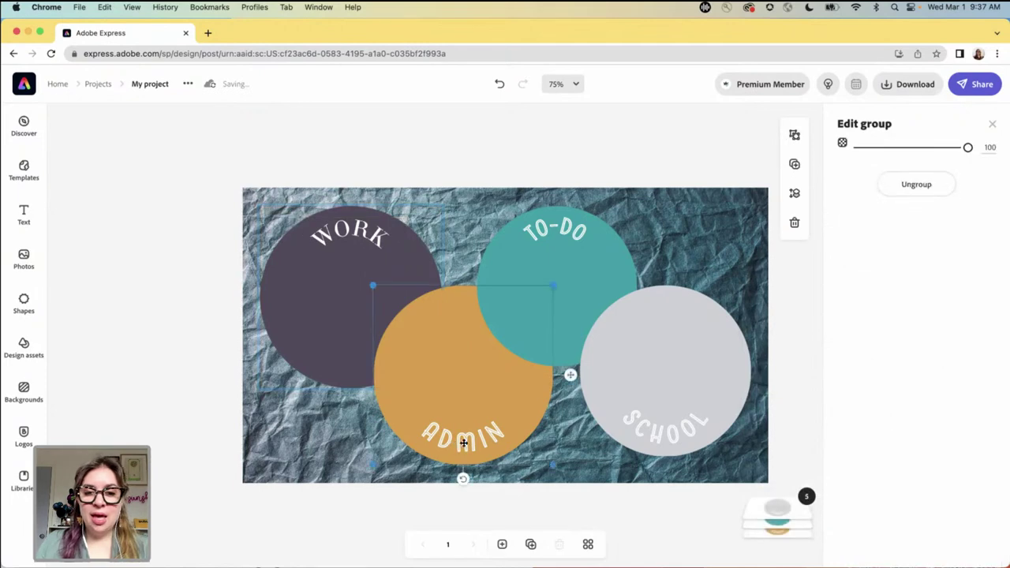
pyautogui.click(468, 442)
pyautogui.click(957, 246)
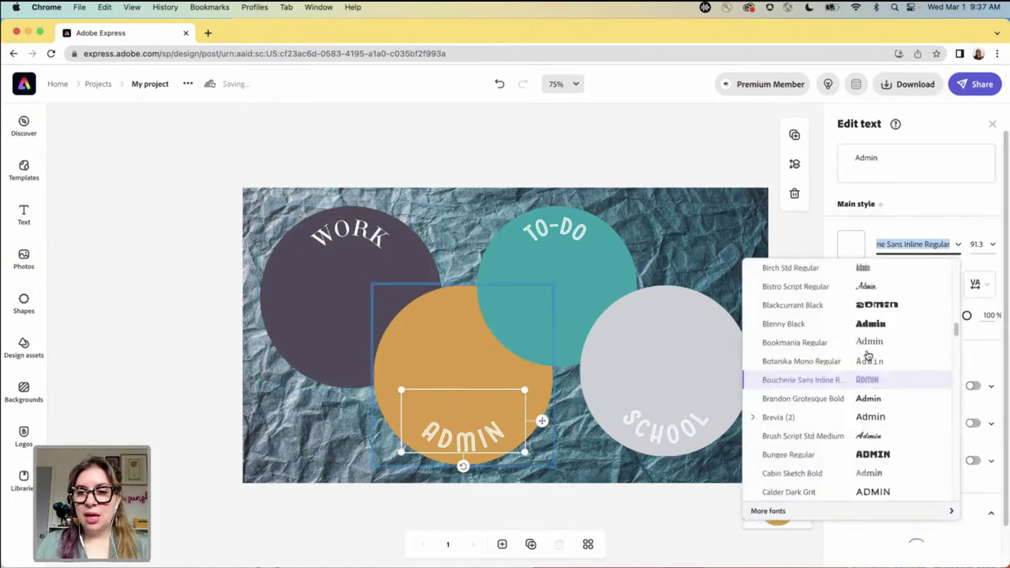
pyautogui.scroll(2, 868, 355)
pyautogui.click(797, 305)
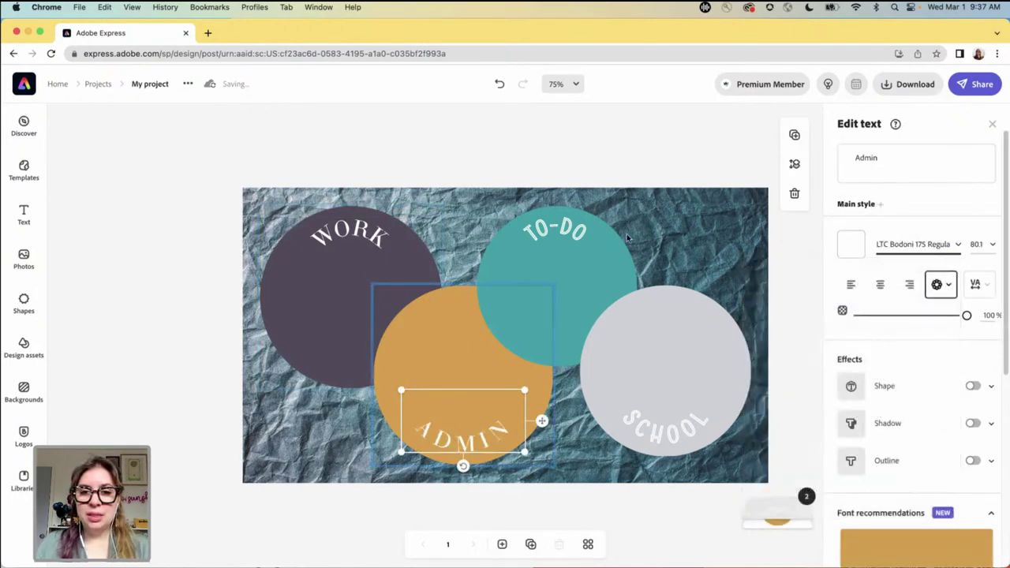
# - Set the TO-DO and SCHOOL labels to LTC Bodoni 175 Regular
pyautogui.click(570, 230)
pyautogui.click(557, 231)
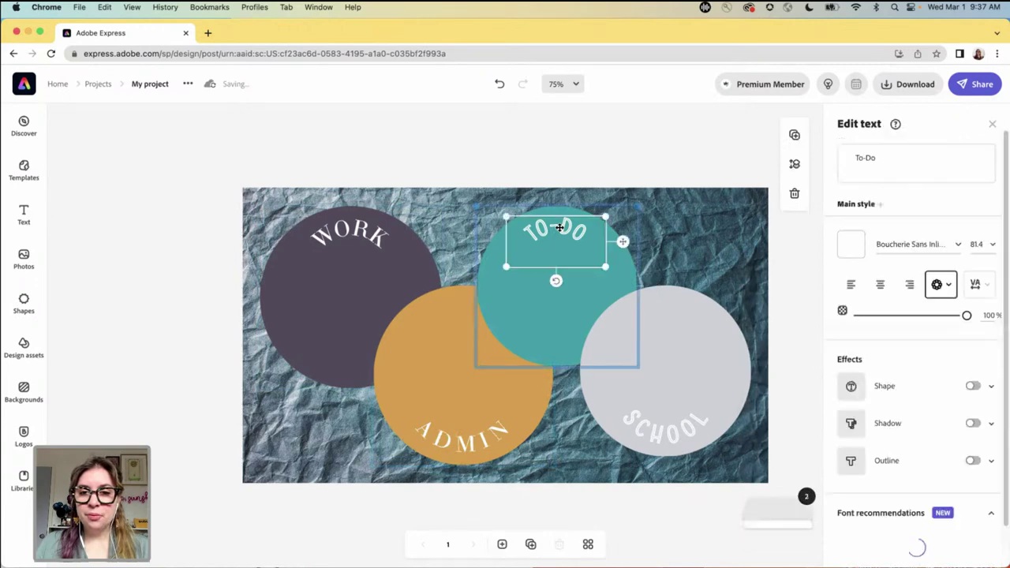
pyautogui.click(958, 246)
pyautogui.scroll(5, 868, 284)
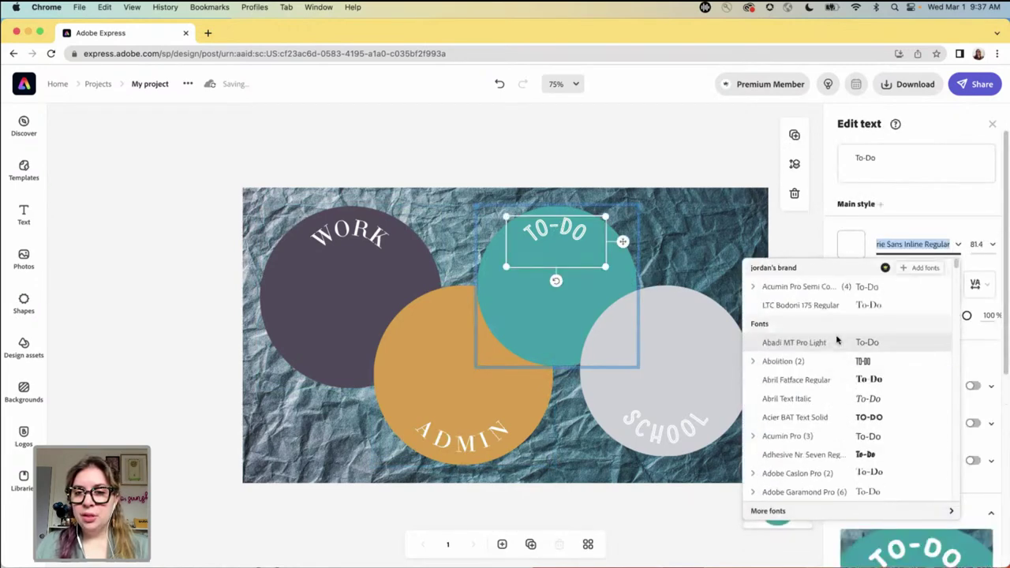
pyautogui.click(801, 305)
pyautogui.click(675, 430)
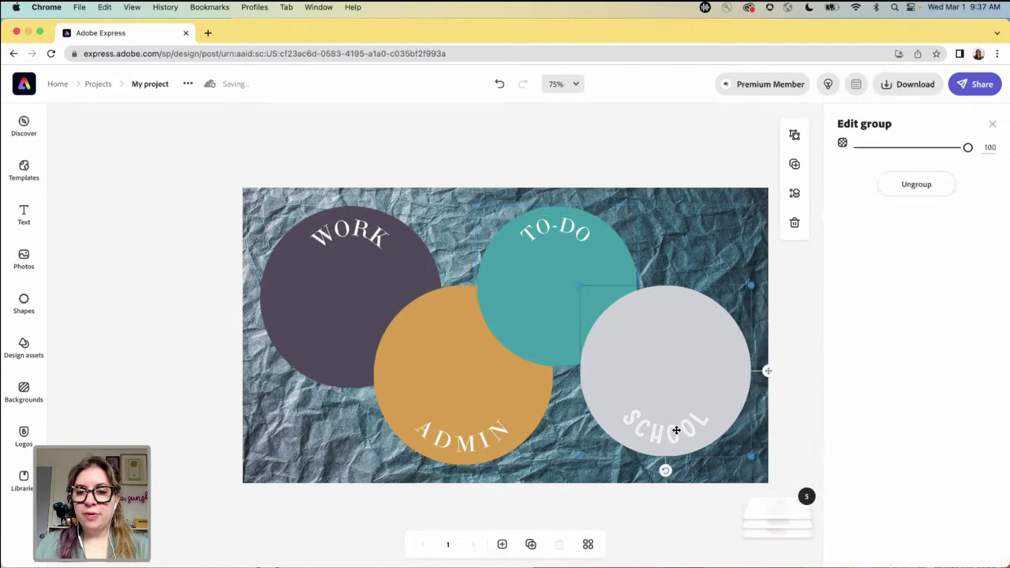
pyautogui.click(674, 432)
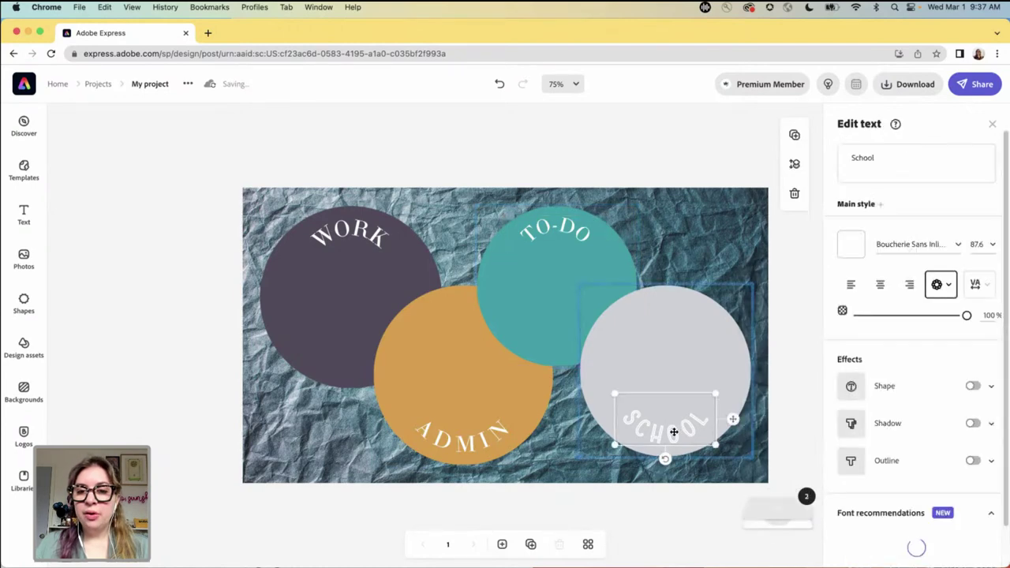
pyautogui.click(951, 251)
pyautogui.scroll(5, 801, 311)
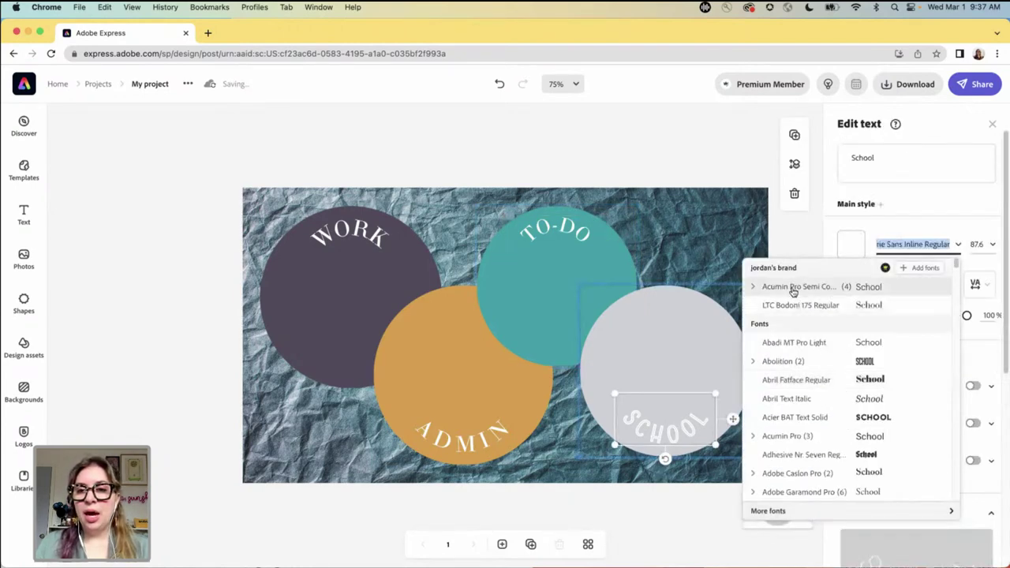
pyautogui.click(795, 307)
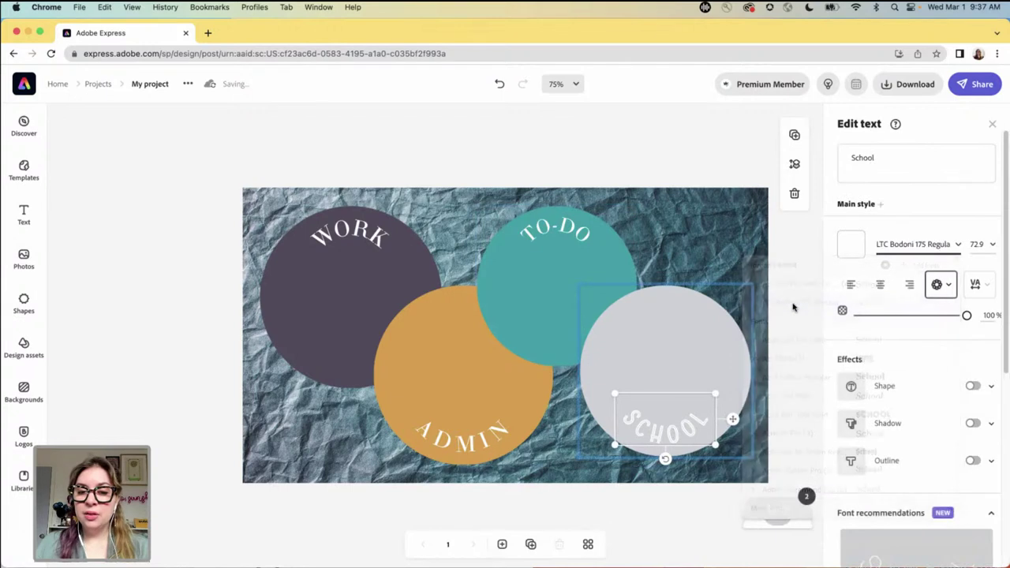
pyautogui.click(646, 163)
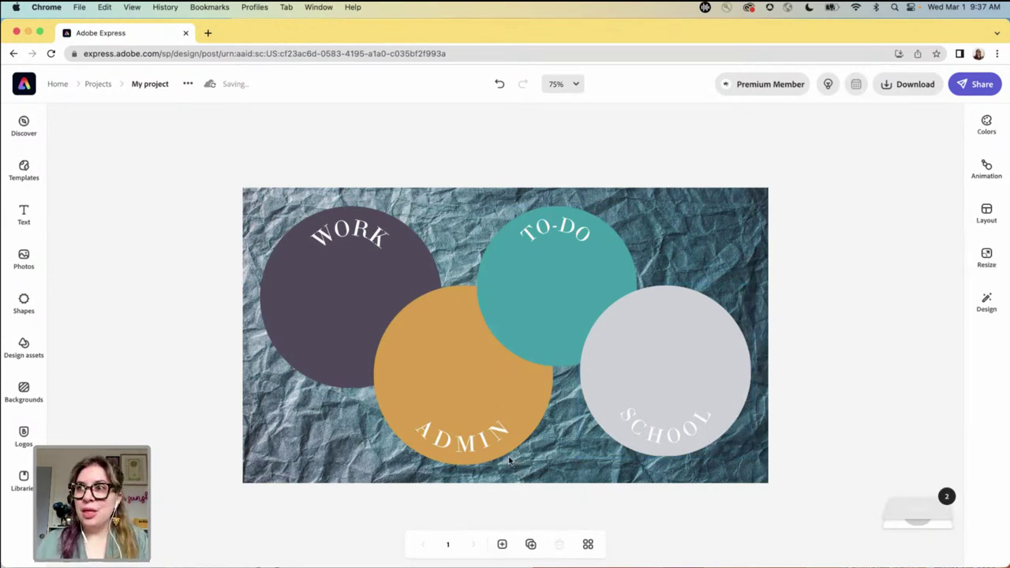
# - Duplicate the crumpled-paper circles page and show the Design panel's brand and layout suggestions
pyautogui.click(530, 544)
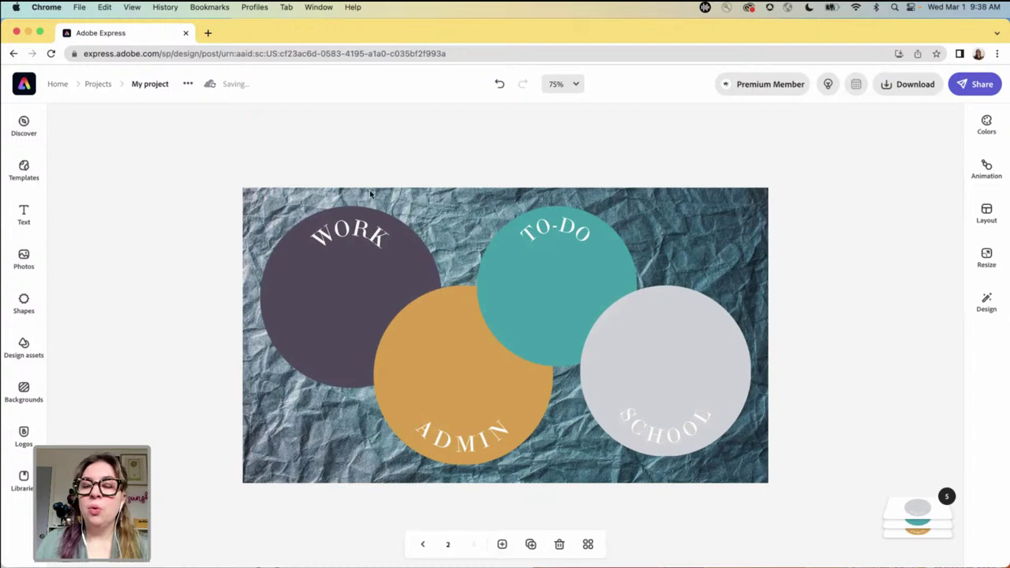
pyautogui.click(365, 277)
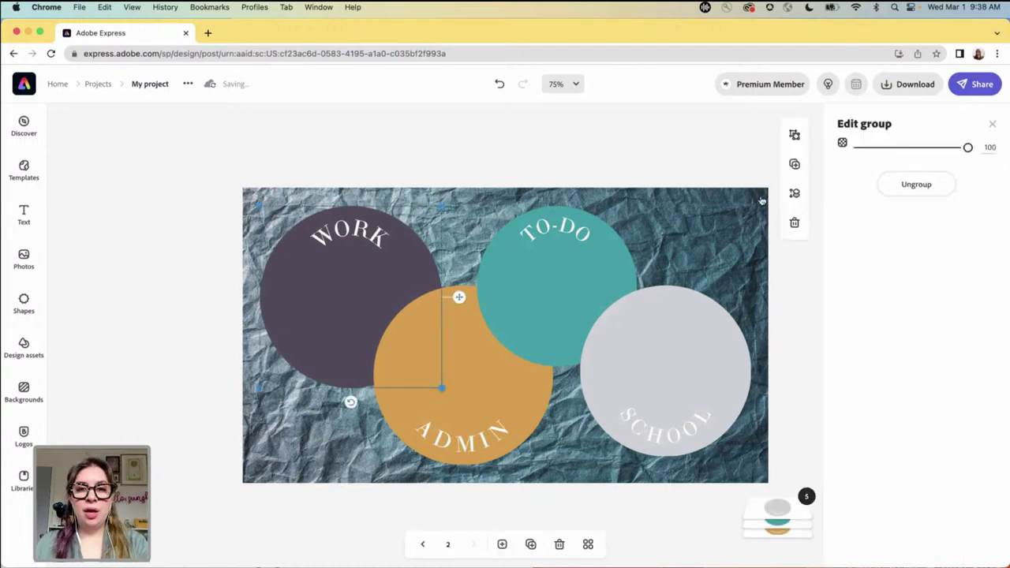
pyautogui.click(710, 127)
pyautogui.click(986, 303)
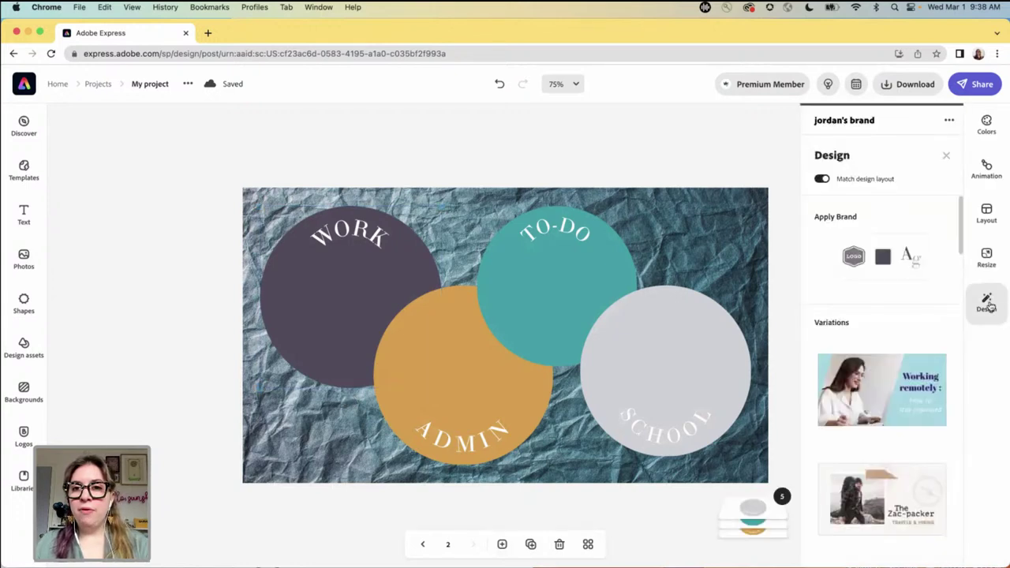
# - Apply another brand so page 2's labels turn bold sans-serif, then show the colour palettes
pyautogui.click(949, 120)
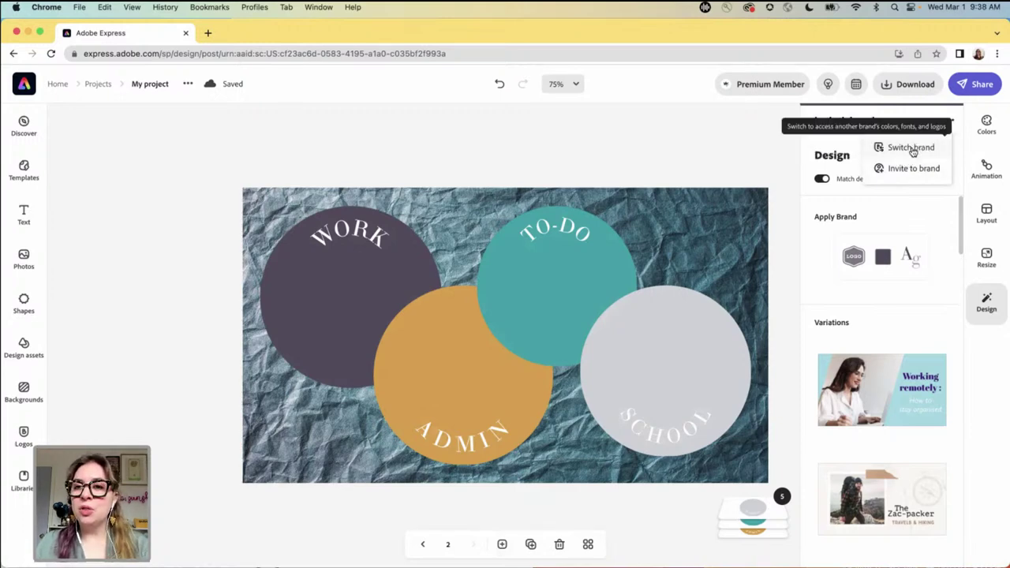
pyautogui.click(909, 149)
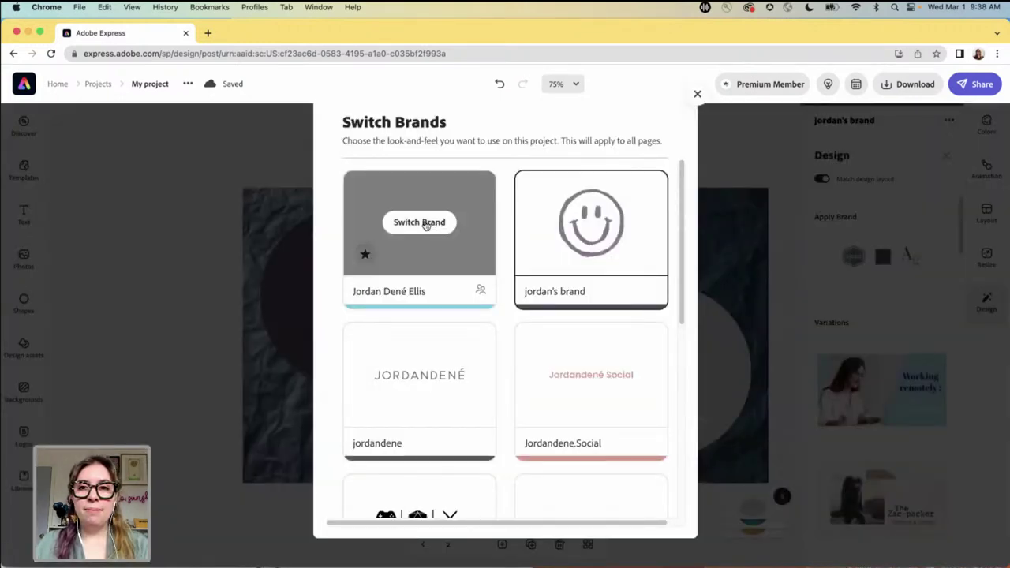
pyautogui.click(426, 224)
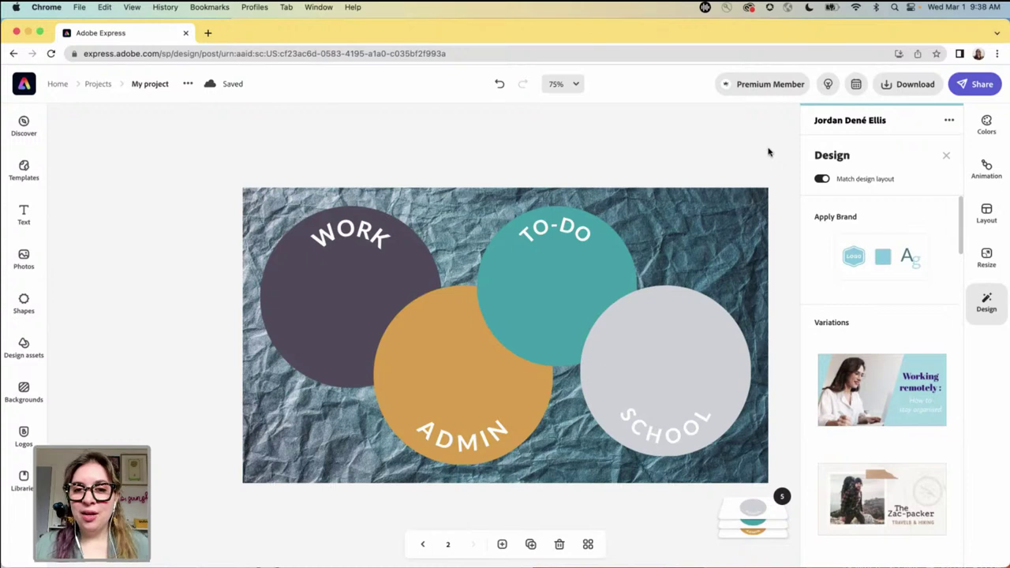
pyautogui.click(987, 124)
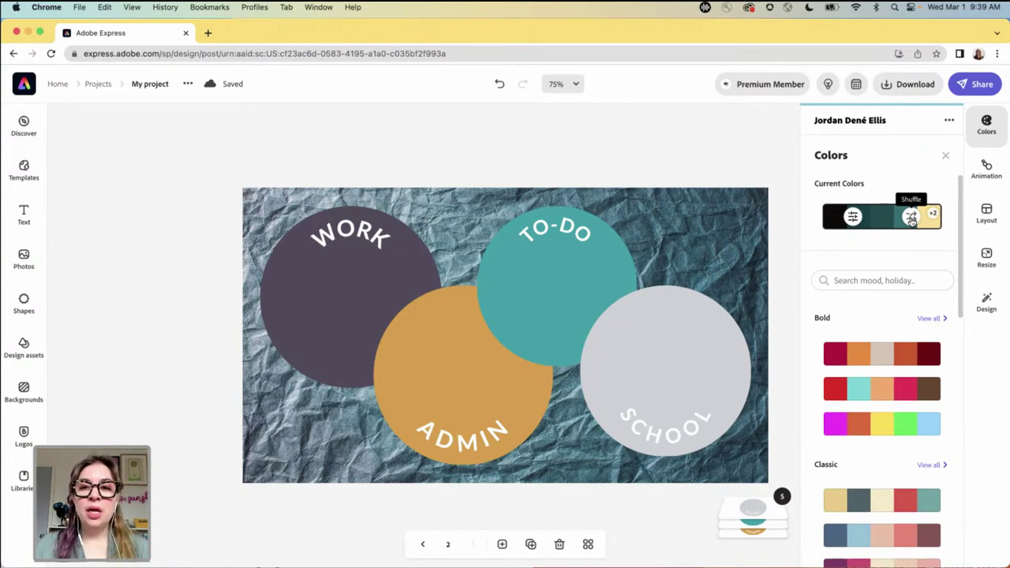
# - Shuffle the Current Colors three times until the labels are white, then close the palettes
pyautogui.scroll(-1, 889, 387)
pyautogui.scroll(-5, 890, 387)
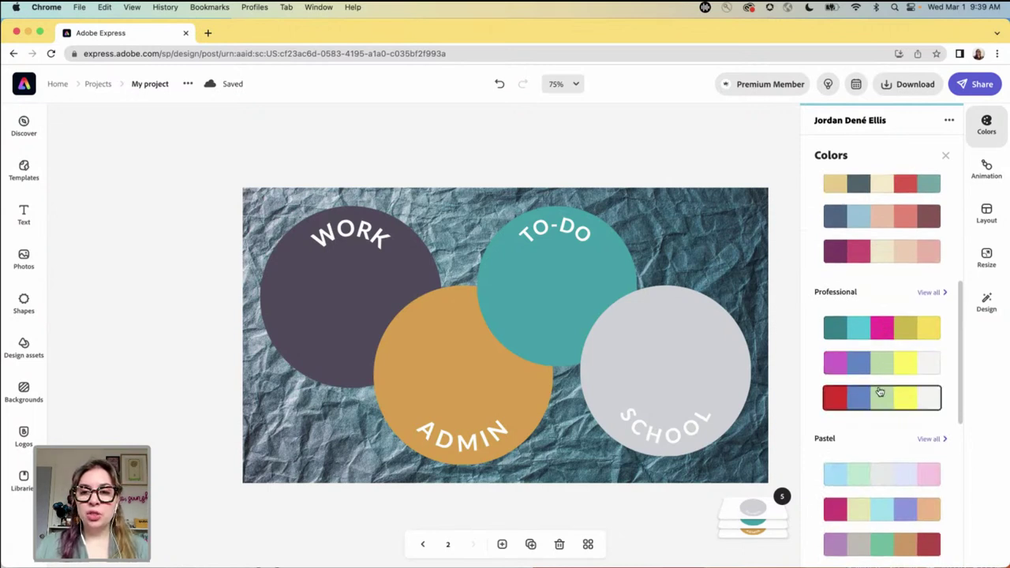
pyautogui.scroll(-5, 883, 395)
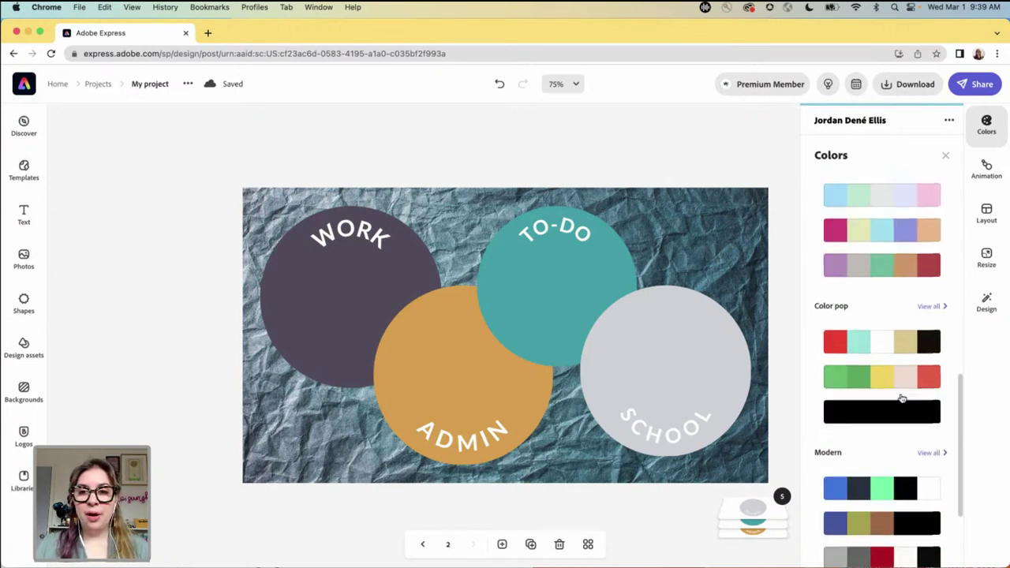
pyautogui.scroll(10, 902, 395)
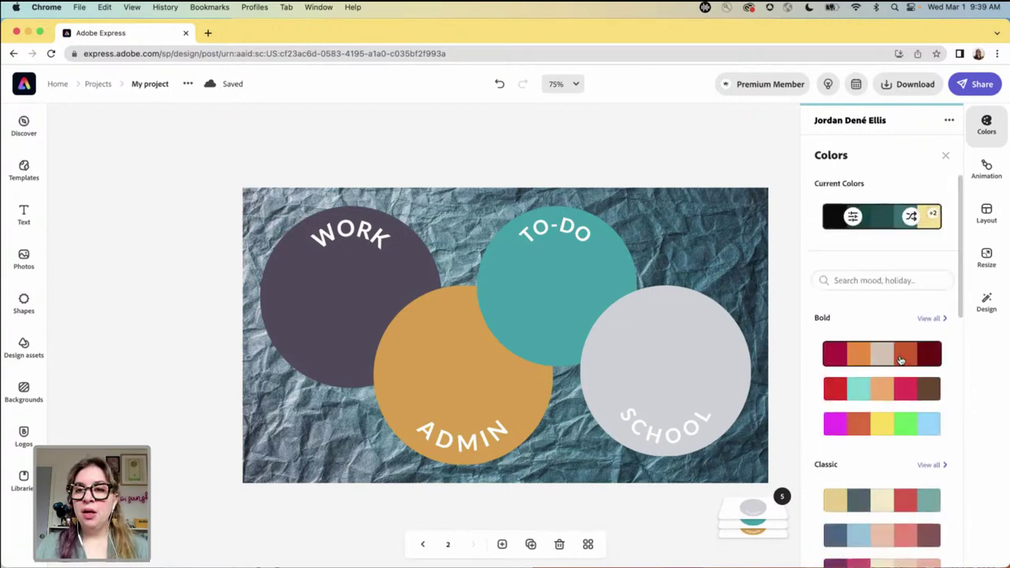
pyautogui.click(911, 218)
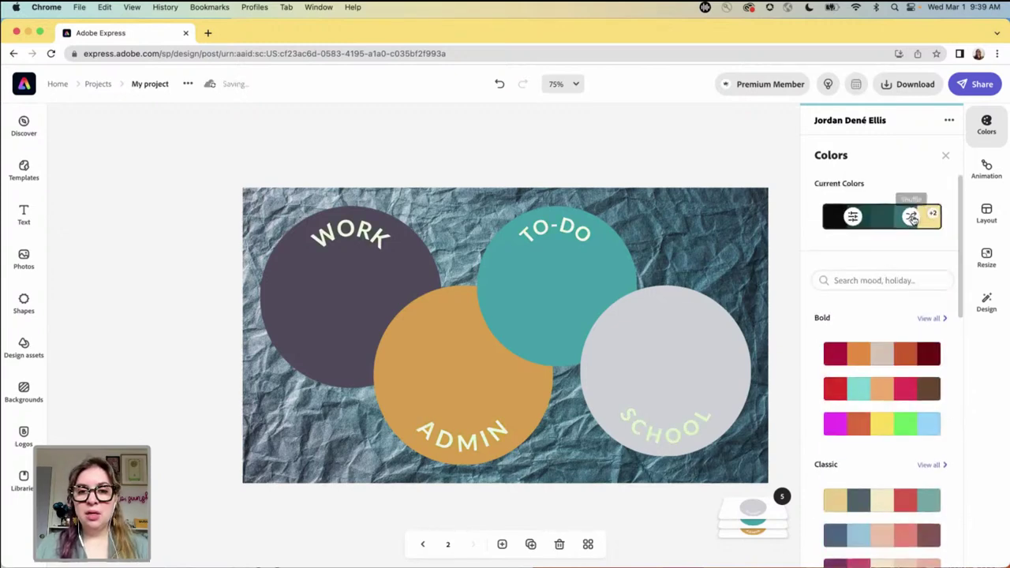
pyautogui.click(911, 218)
pyautogui.click(911, 218)
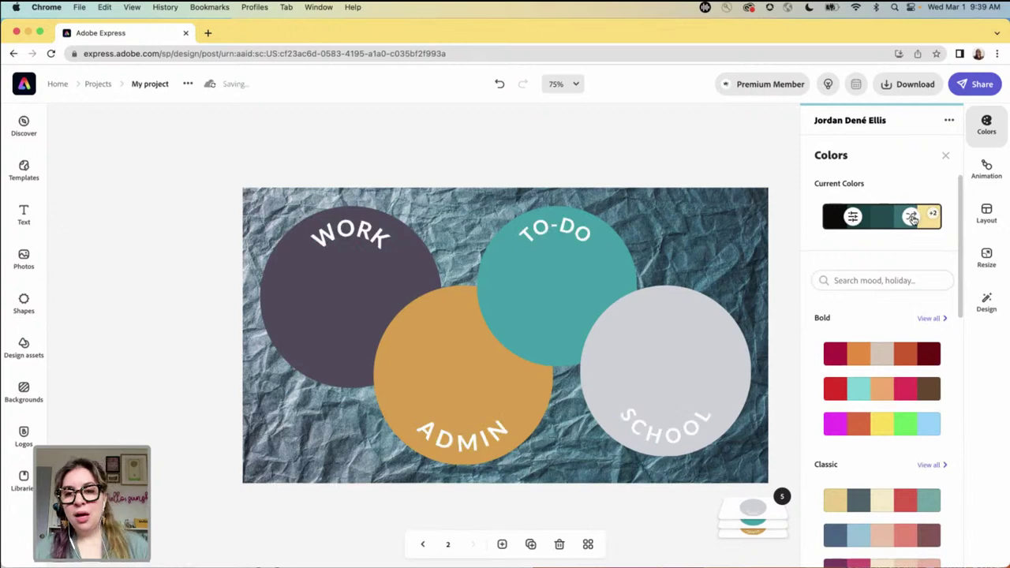
pyautogui.press('Escape')
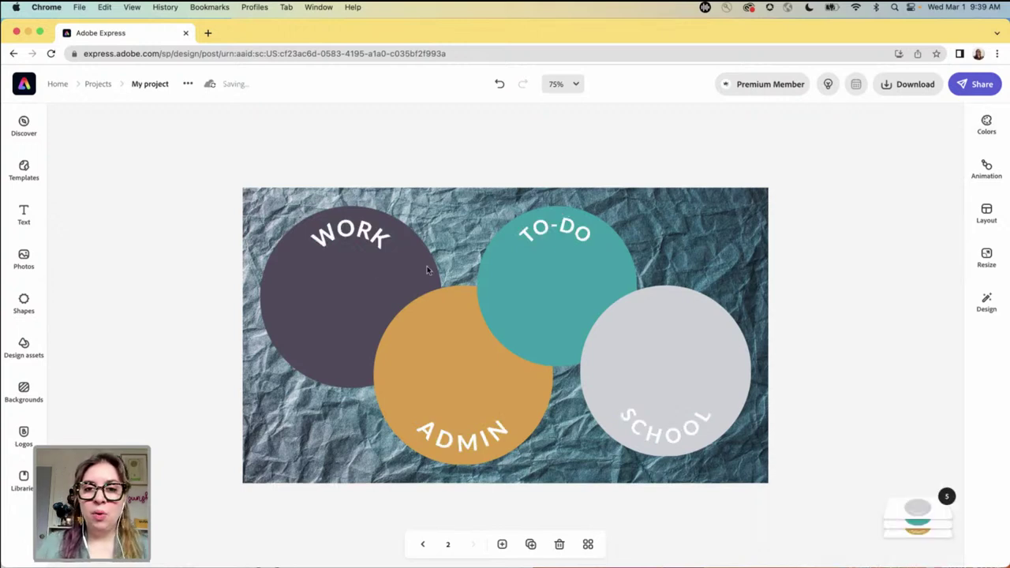
pyautogui.click(342, 278)
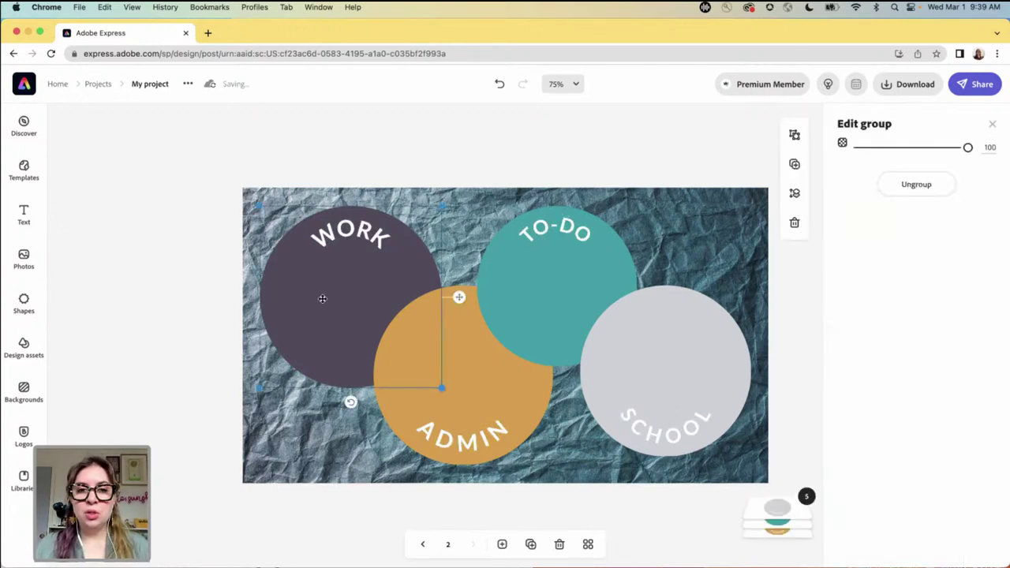
# - Give the WORK circle a light blue duotone for shadows and highlights
pyautogui.click(322, 298)
pyautogui.click(854, 165)
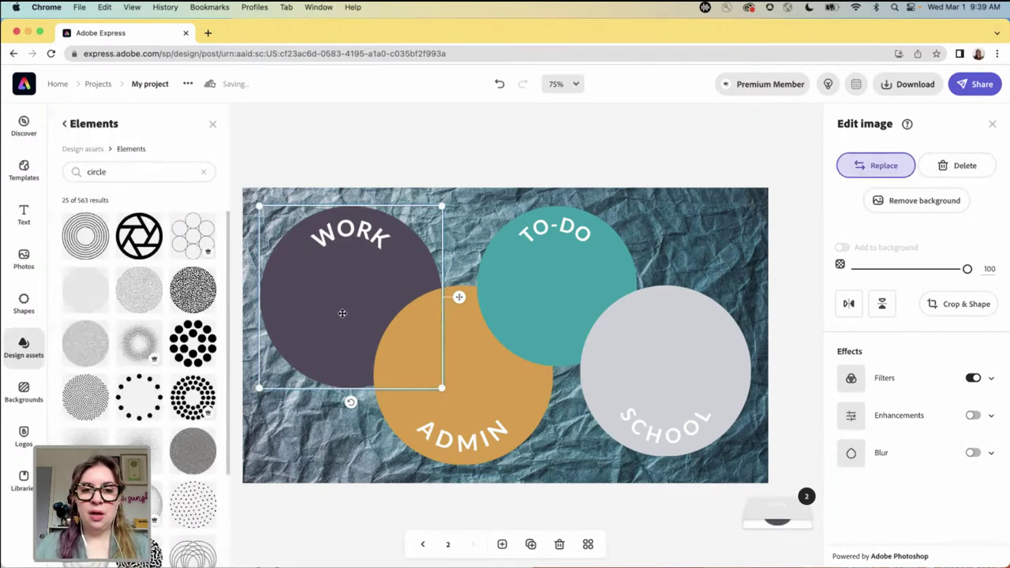
pyautogui.press('Escape')
pyautogui.moveTo(789, 491)
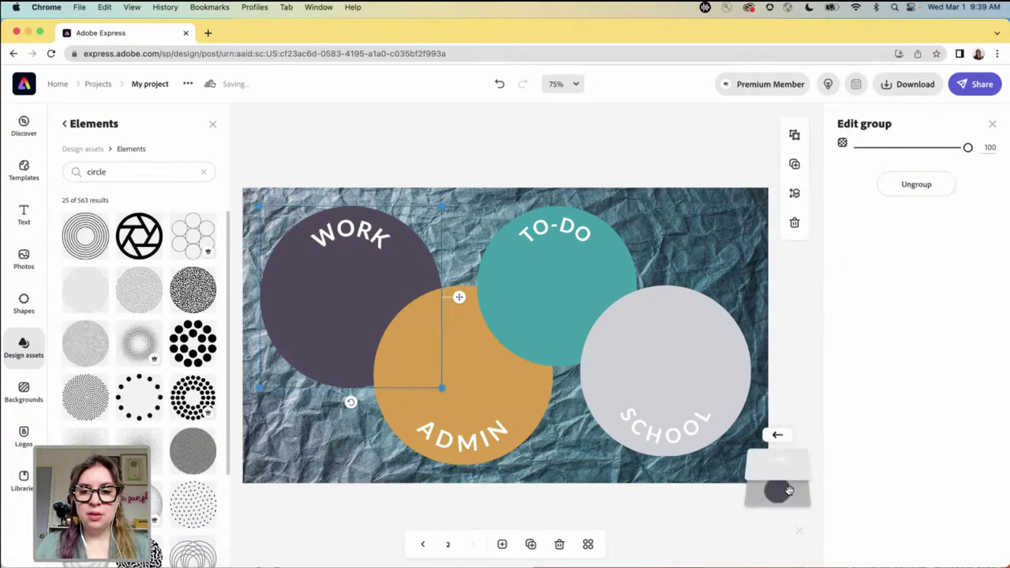
pyautogui.click(876, 383)
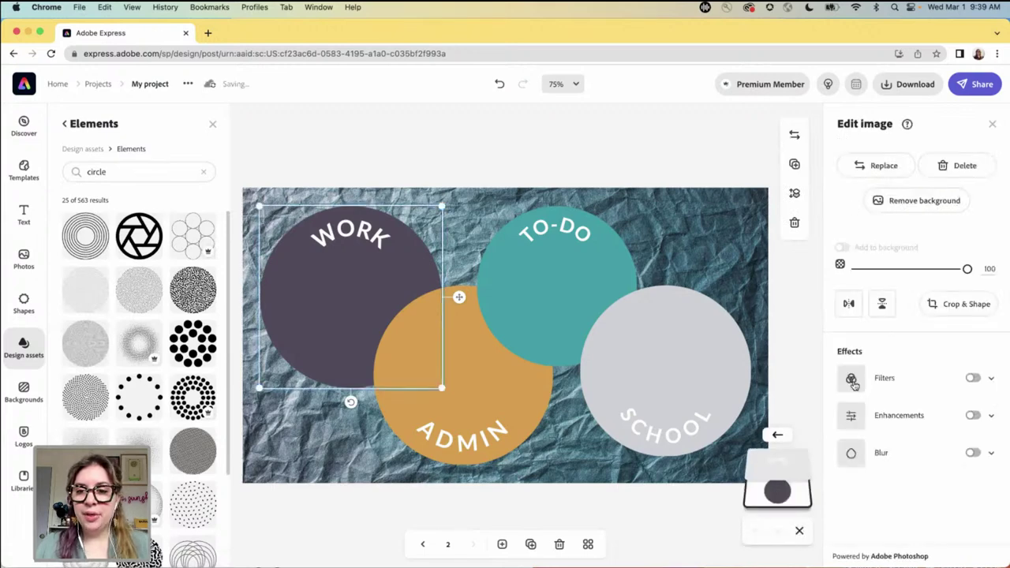
pyautogui.click(844, 510)
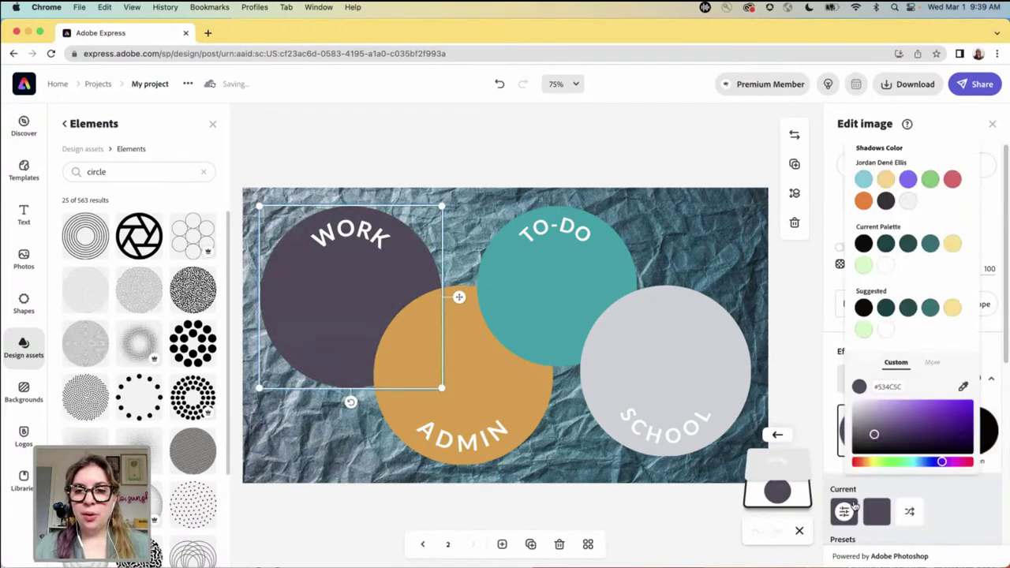
pyautogui.click(864, 180)
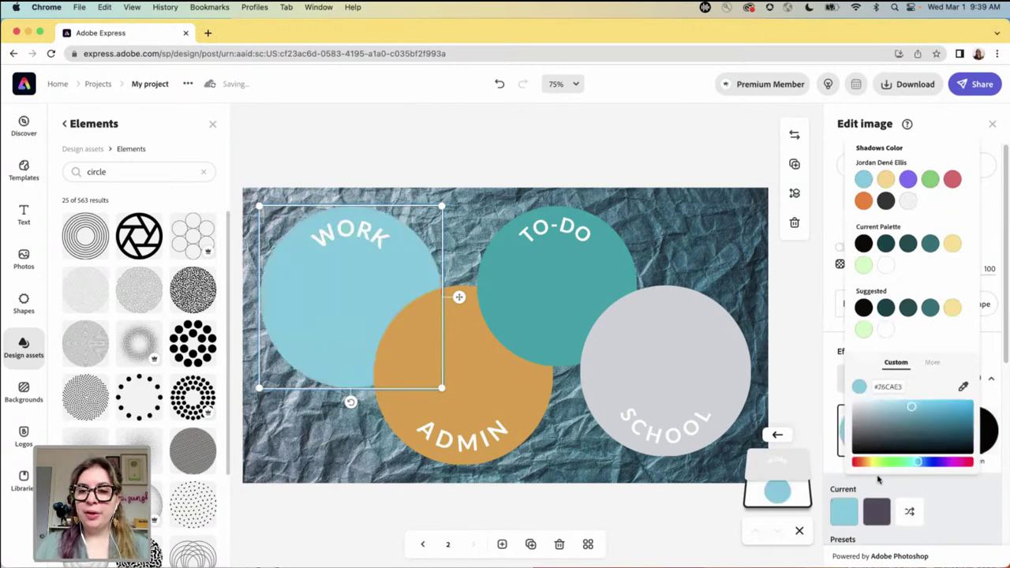
pyautogui.click(877, 511)
pyautogui.click(864, 182)
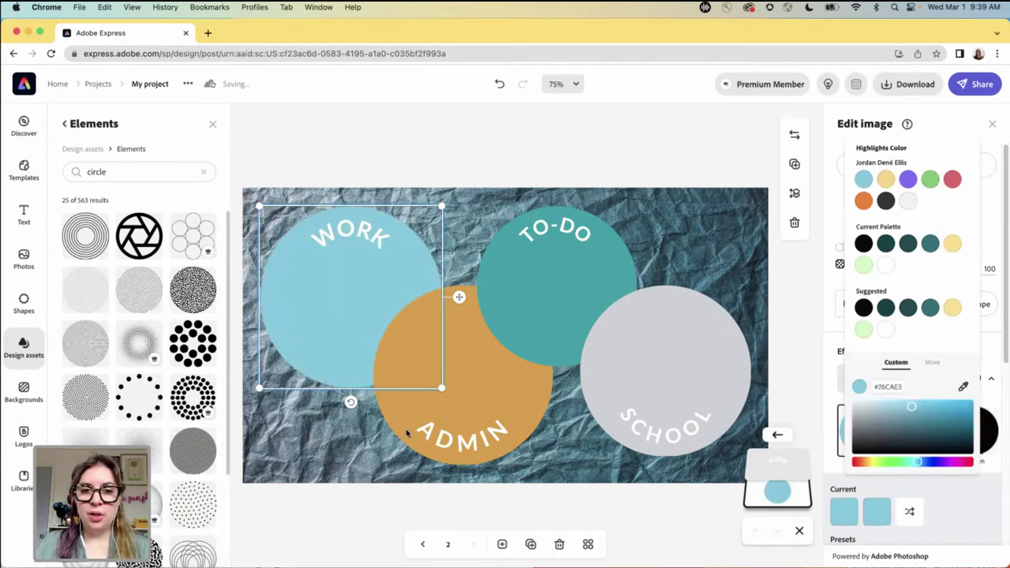
# - Give the ADMIN circle a purple duotone for shadows and highlights
pyautogui.click(499, 392)
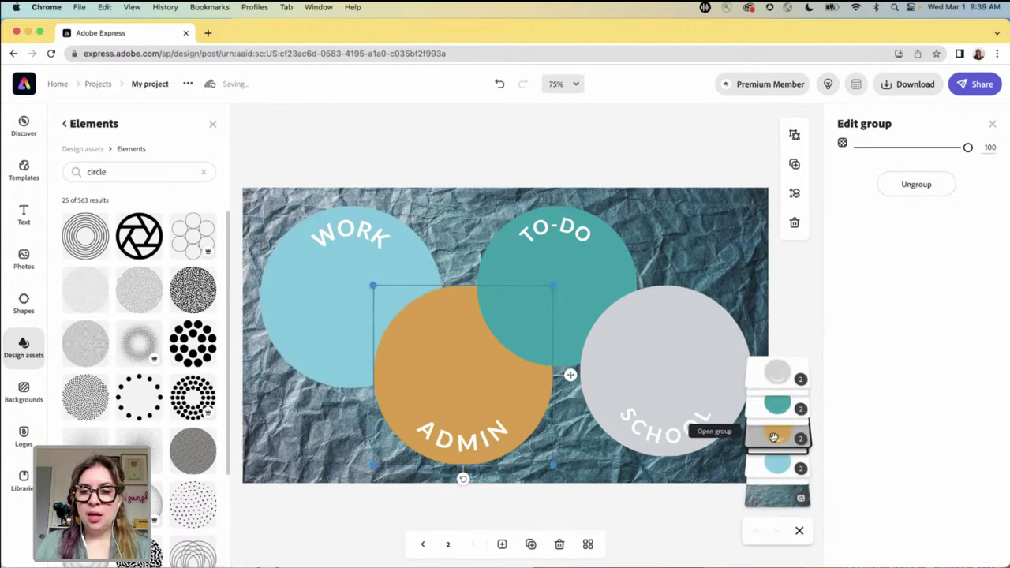
pyautogui.click(778, 490)
pyautogui.click(852, 382)
pyautogui.click(844, 511)
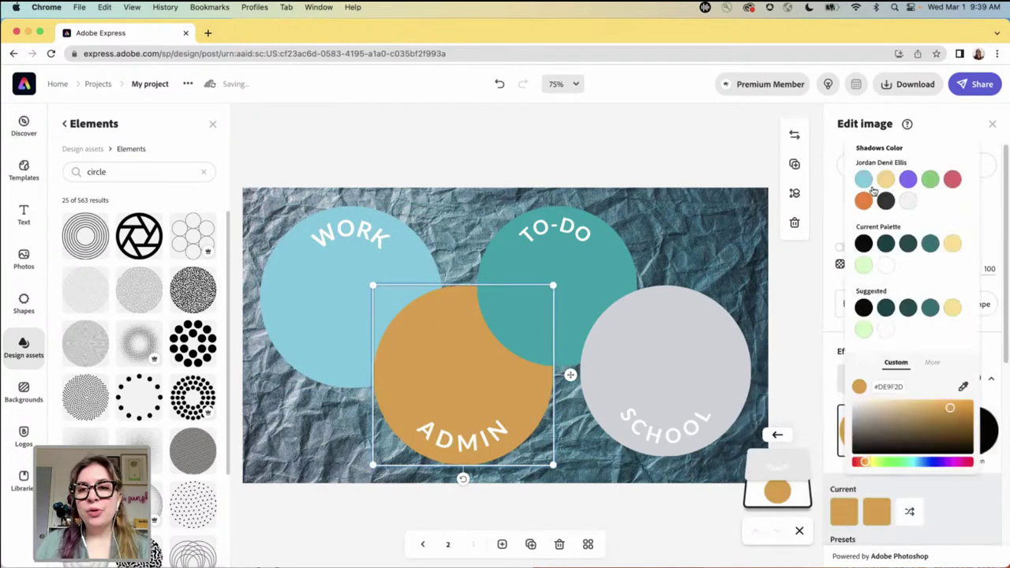
pyautogui.click(908, 180)
pyautogui.click(875, 511)
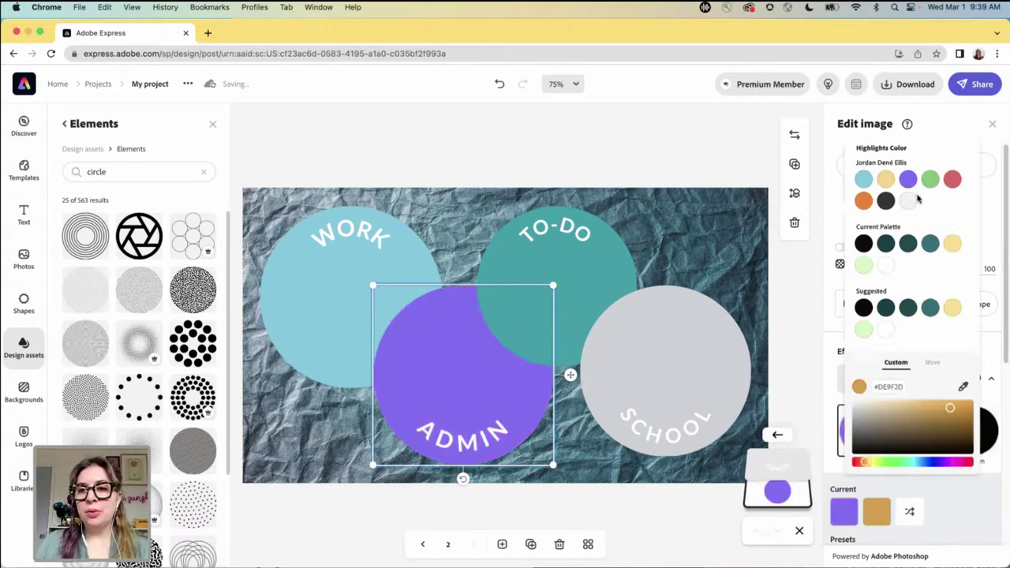
pyautogui.click(906, 184)
# - Give the TO-DO circle a green duotone for shadows and highlights
pyautogui.click(595, 287)
pyautogui.click(591, 276)
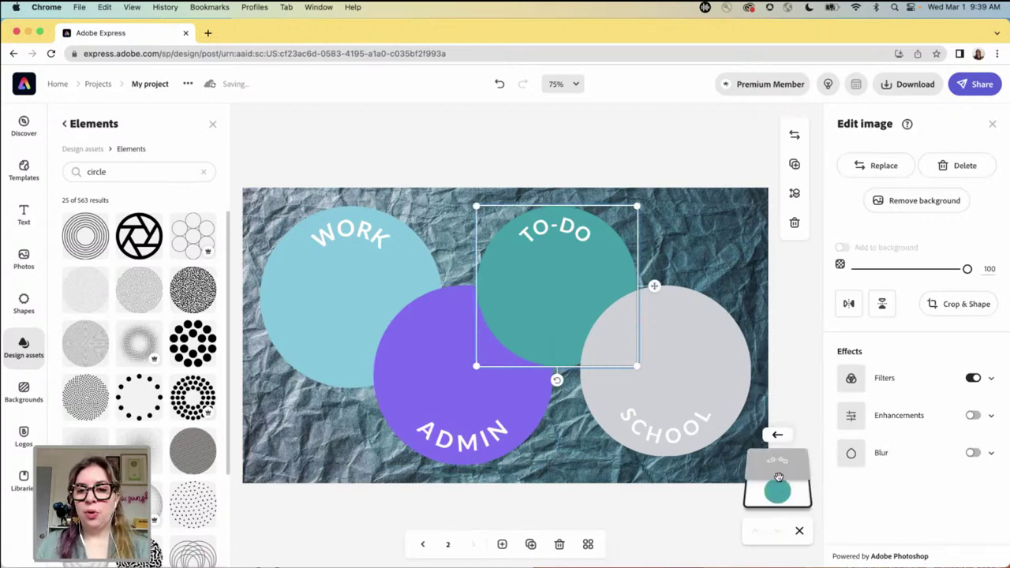
pyautogui.click(852, 380)
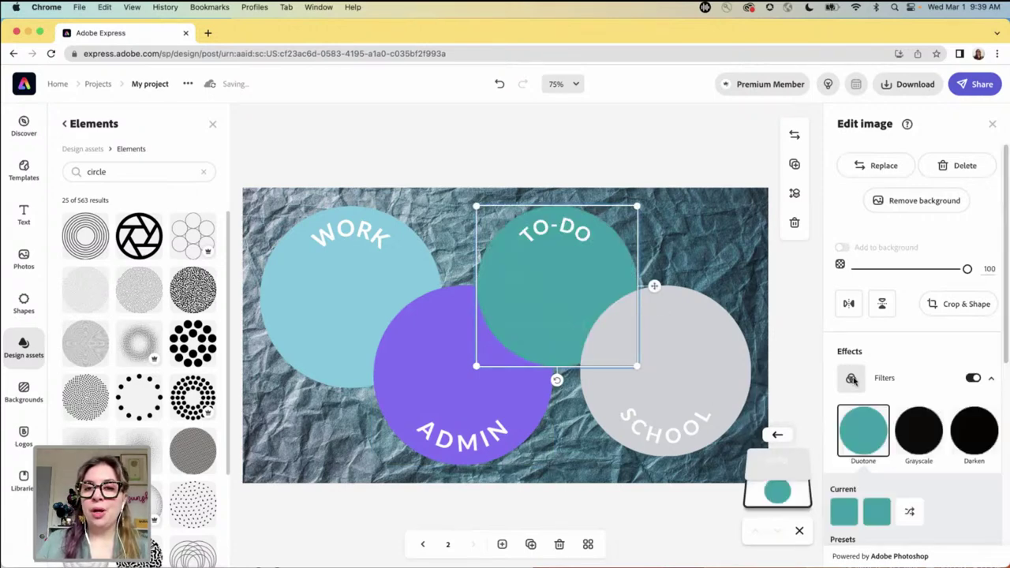
pyautogui.click(852, 513)
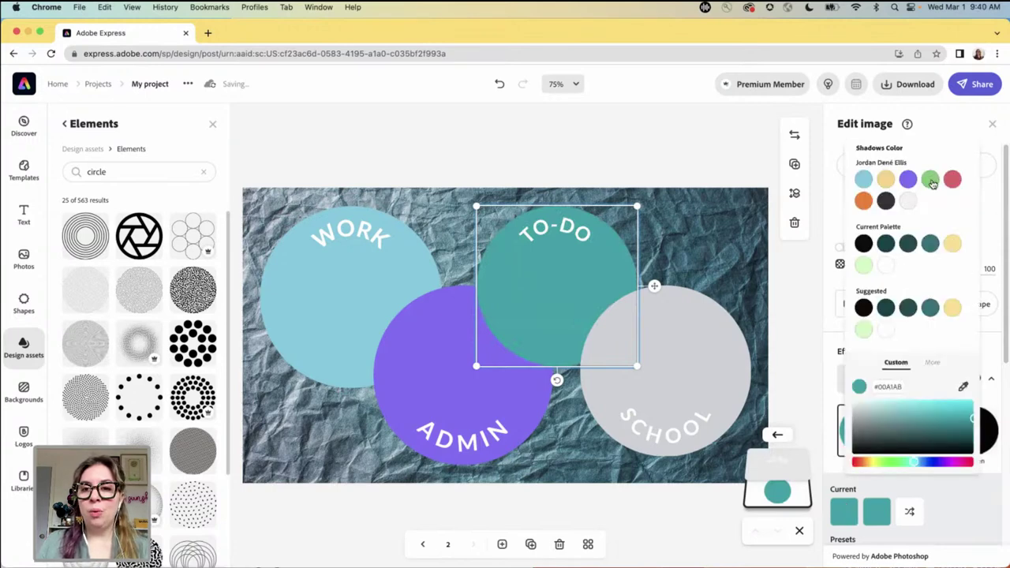
pyautogui.click(930, 180)
pyautogui.click(876, 512)
pyautogui.click(930, 180)
# - Give the SCHOOL circle a pale yellow (#FCD67D) duotone for shadows and highlights
pyautogui.click(698, 369)
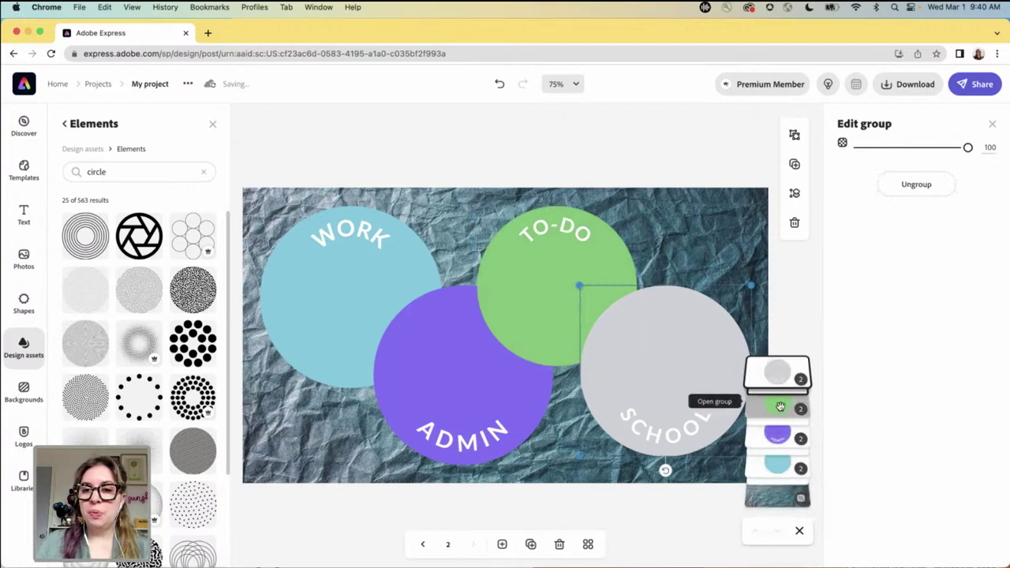
pyautogui.click(777, 370)
pyautogui.click(778, 491)
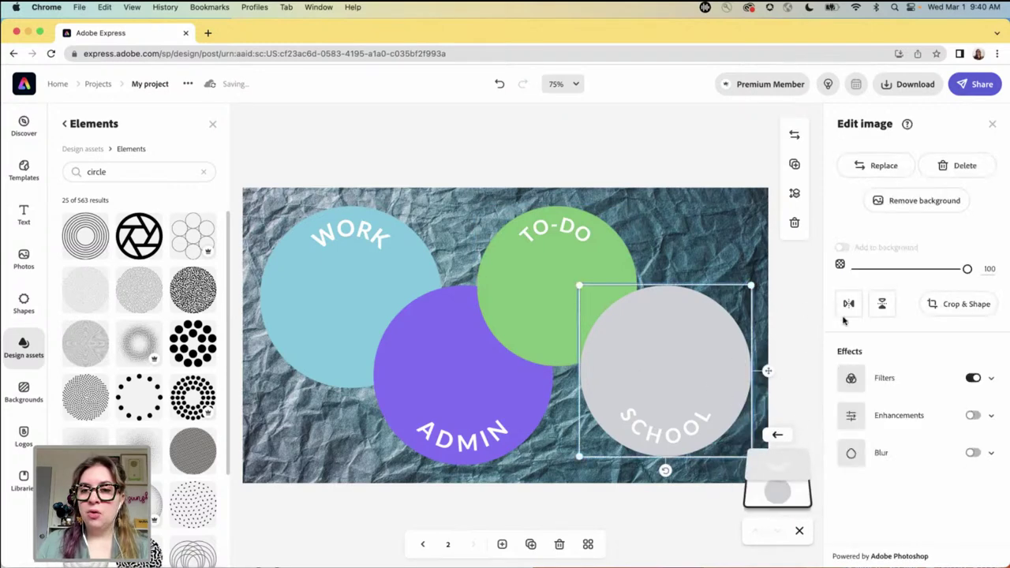
pyautogui.click(850, 378)
pyautogui.click(846, 513)
pyautogui.click(888, 189)
pyautogui.click(844, 513)
pyautogui.click(872, 511)
pyautogui.click(885, 179)
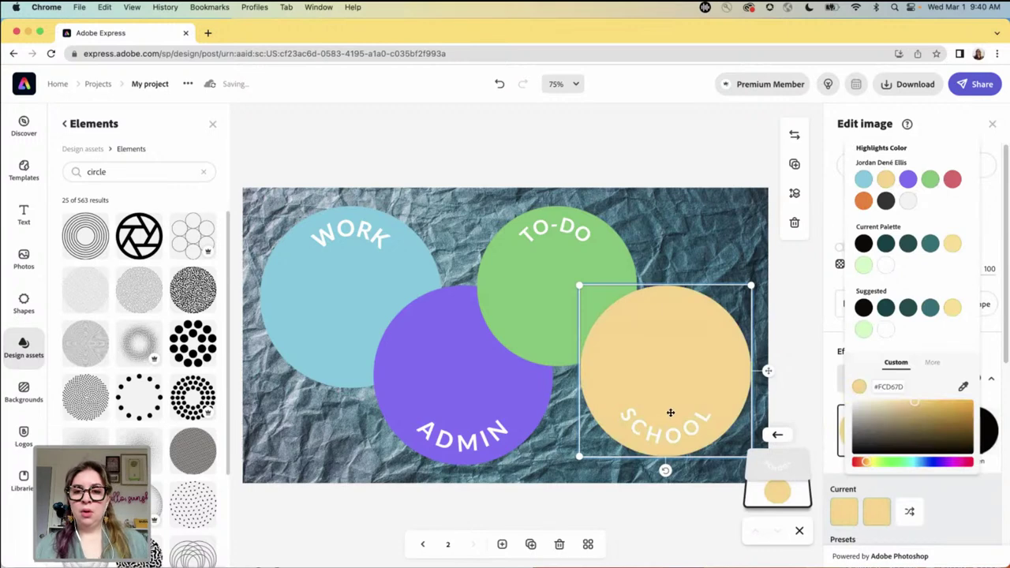
pyautogui.click(661, 439)
pyautogui.click(662, 439)
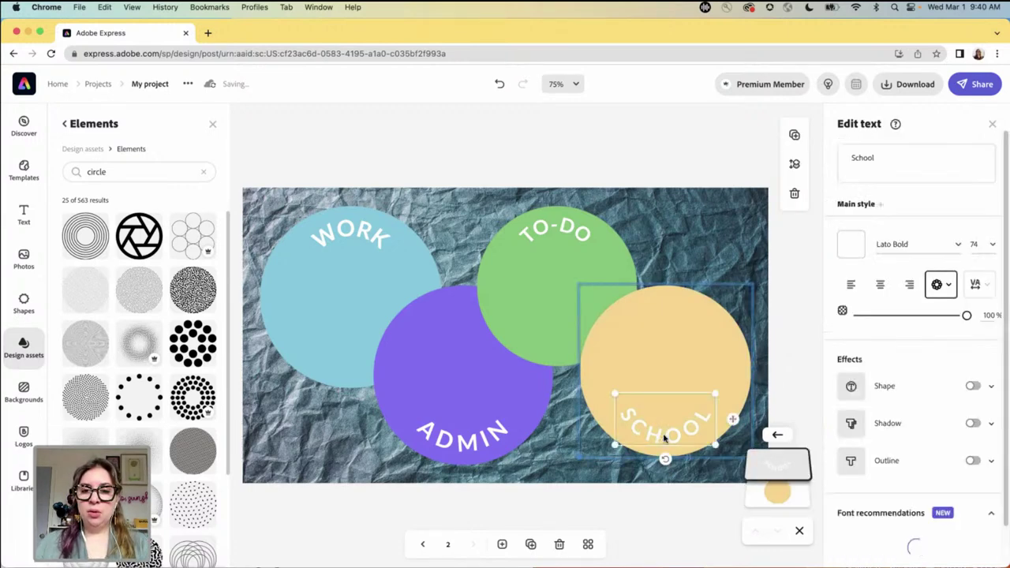
# - Relabel the SCHOOL circle as Meals and the WORK circle as Work Outs
pyautogui.click(876, 158)
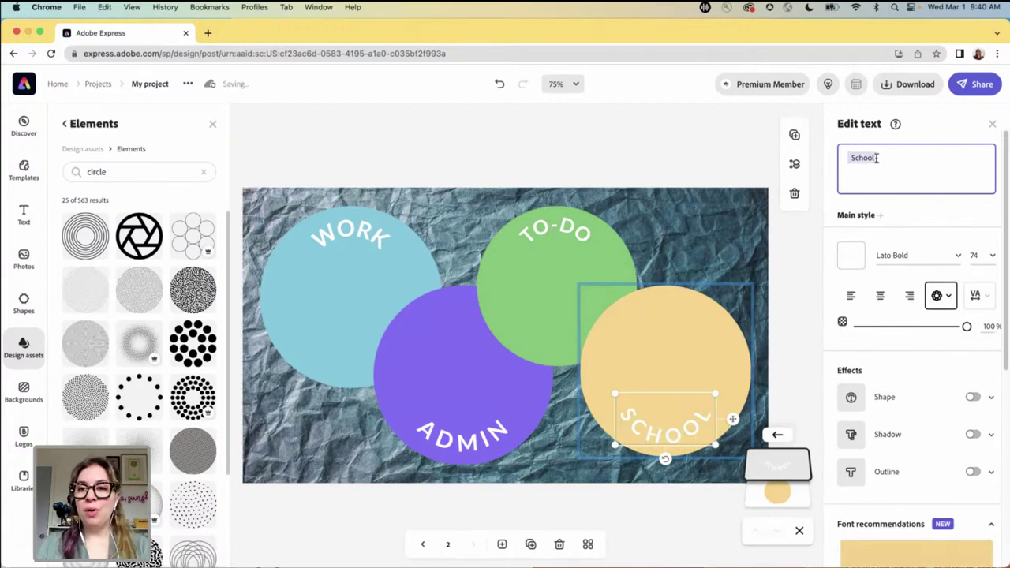
pyautogui.click(854, 157)
pyautogui.moveTo(867, 159); pyautogui.dragTo(870, 160)
pyautogui.write('Meals')
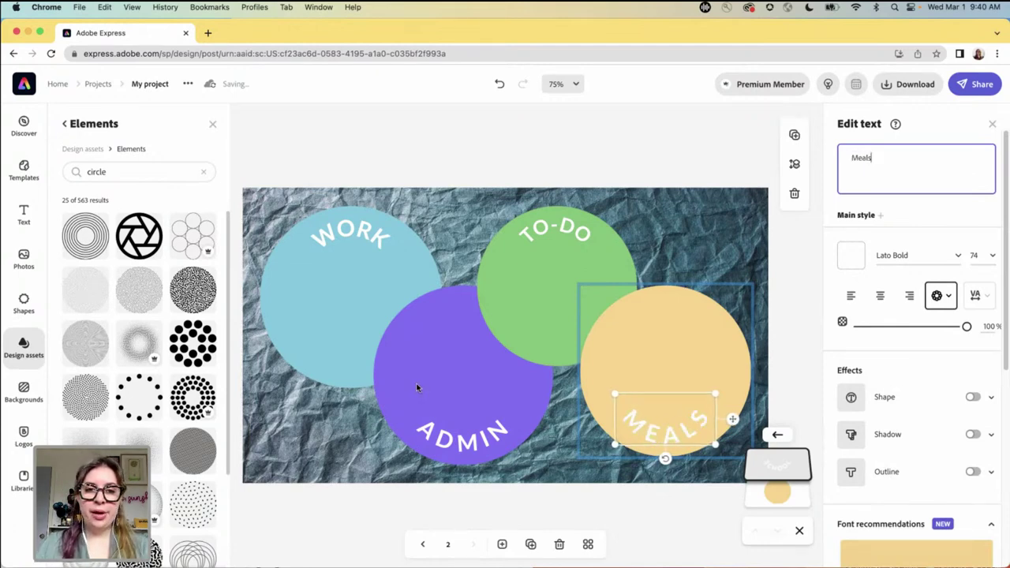
pyautogui.click(349, 234)
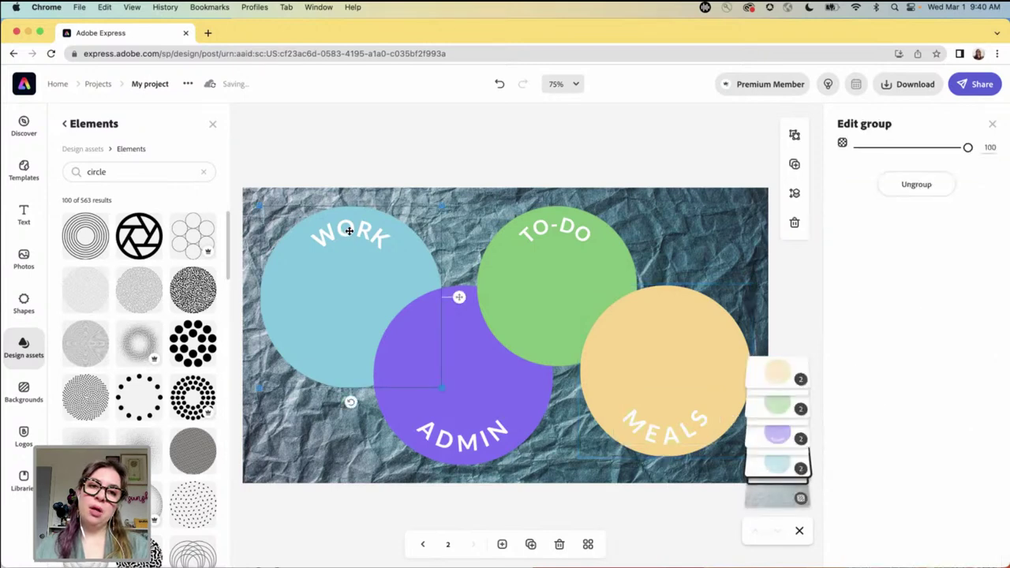
pyautogui.click(349, 234)
pyautogui.click(861, 155)
pyautogui.moveTo(855, 158); pyautogui.dragTo(871, 157)
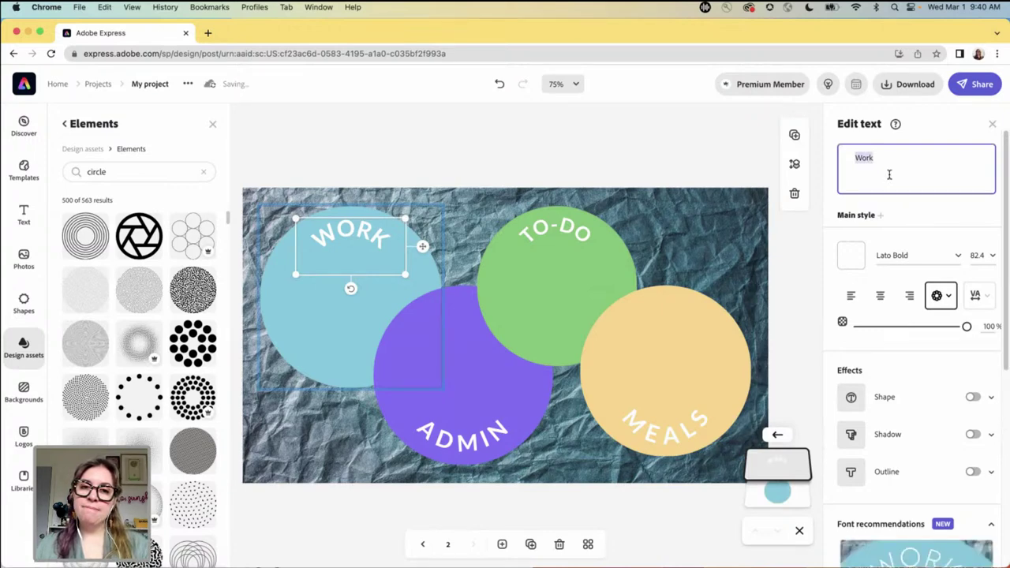
pyautogui.click(873, 158)
pyautogui.write('Outs')
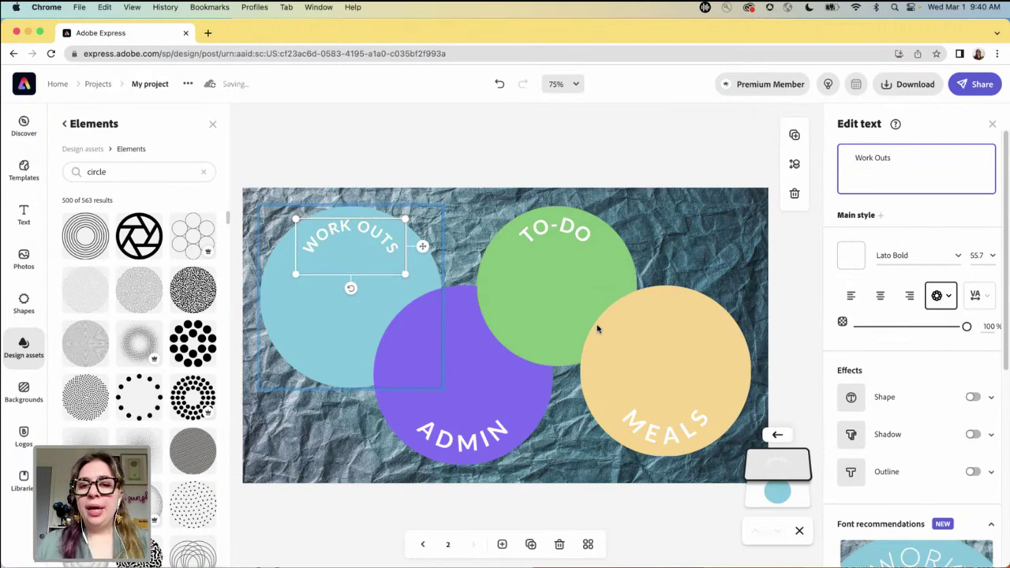
# - Relabel the ADMIN circle as Important and bring up replacements for the crumpled-paper background
pyautogui.click(469, 446)
pyautogui.click(473, 439)
pyautogui.click(484, 429)
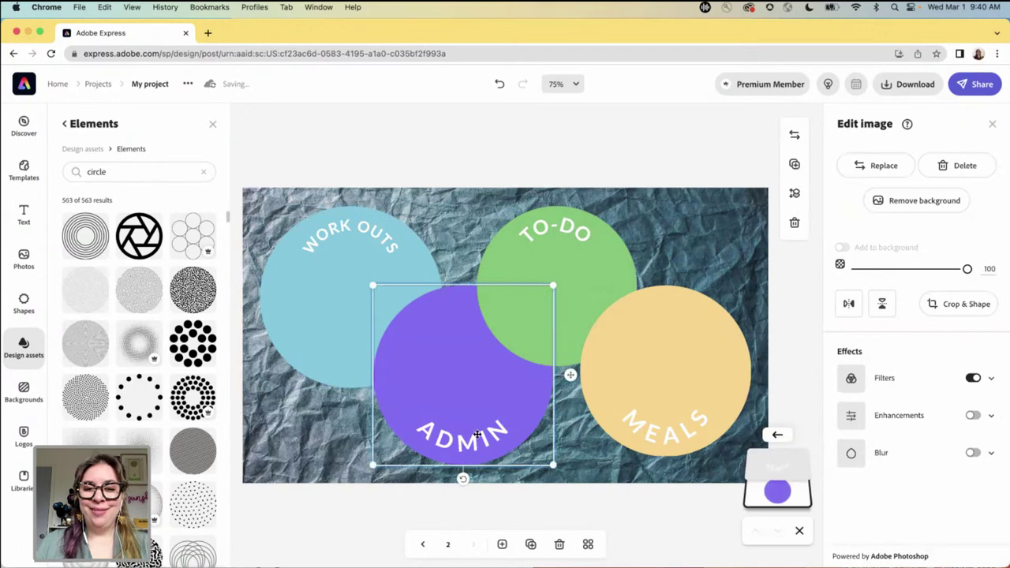
pyautogui.click(490, 430)
pyautogui.click(774, 461)
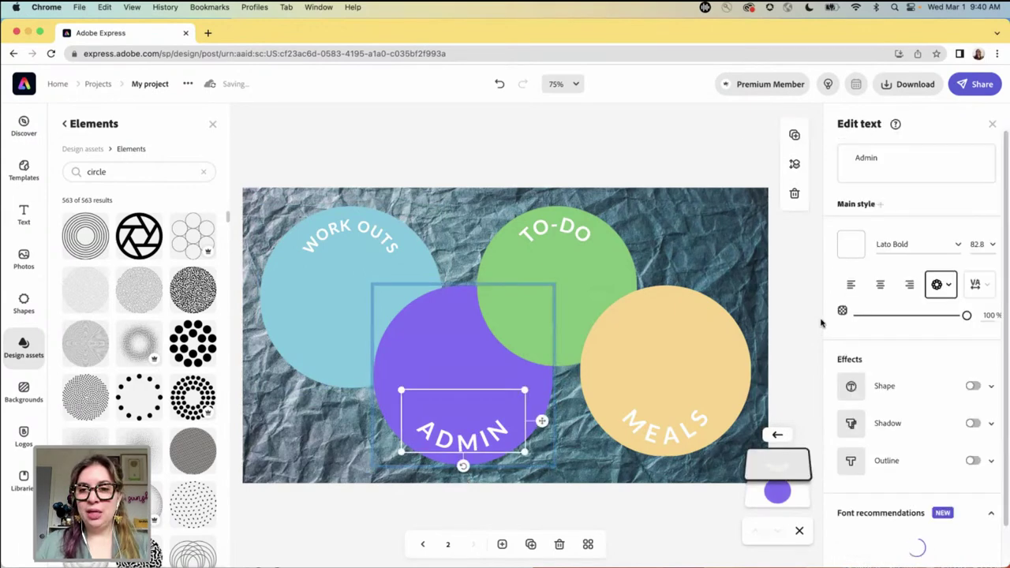
pyautogui.click(853, 158)
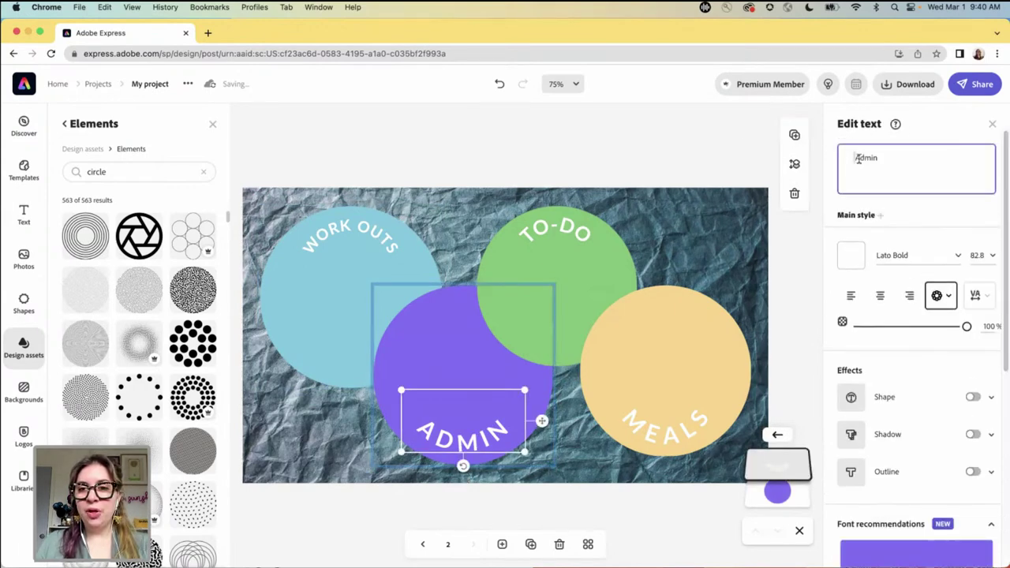
pyautogui.moveTo(865, 158); pyautogui.dragTo(875, 157)
pyautogui.write('Important')
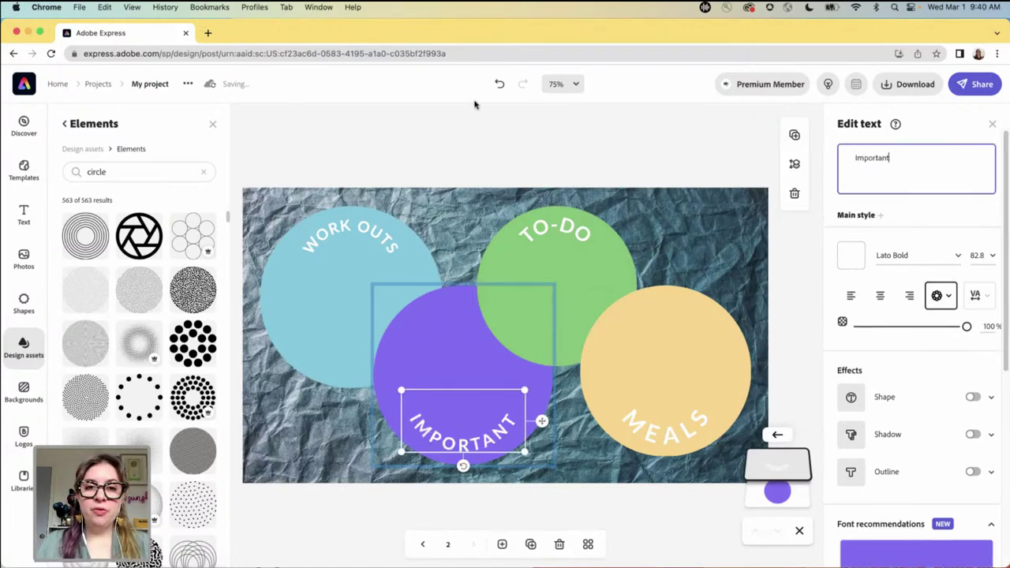
pyautogui.click(471, 195)
pyautogui.click(868, 165)
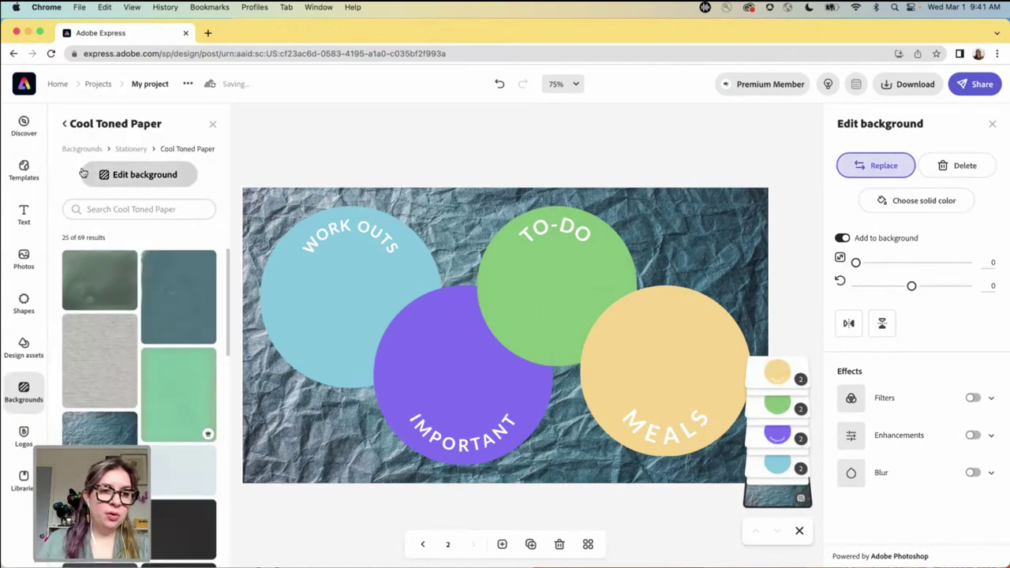
# - Search the background library for 'gradients' and browse the results
pyautogui.click(83, 151)
pyautogui.click(115, 196)
pyautogui.write('gradients')
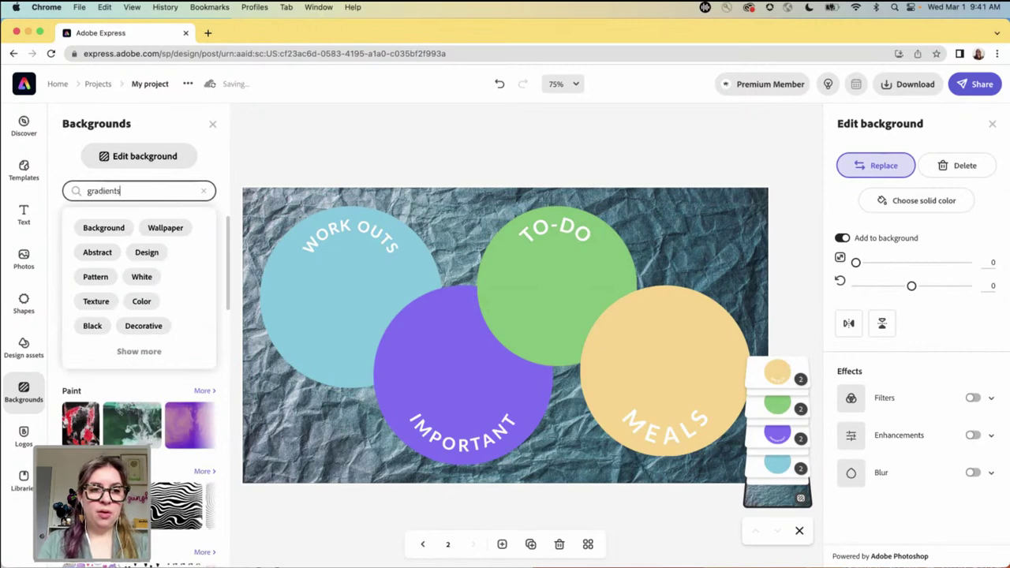
pyautogui.press('Return')
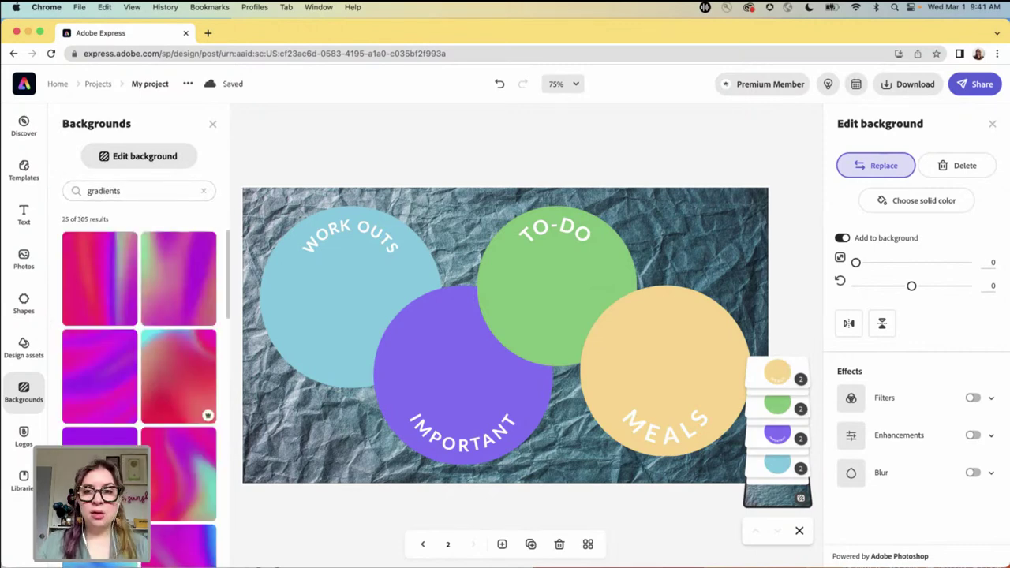
pyautogui.scroll(-10, 165, 410)
pyautogui.scroll(-15, 165, 410)
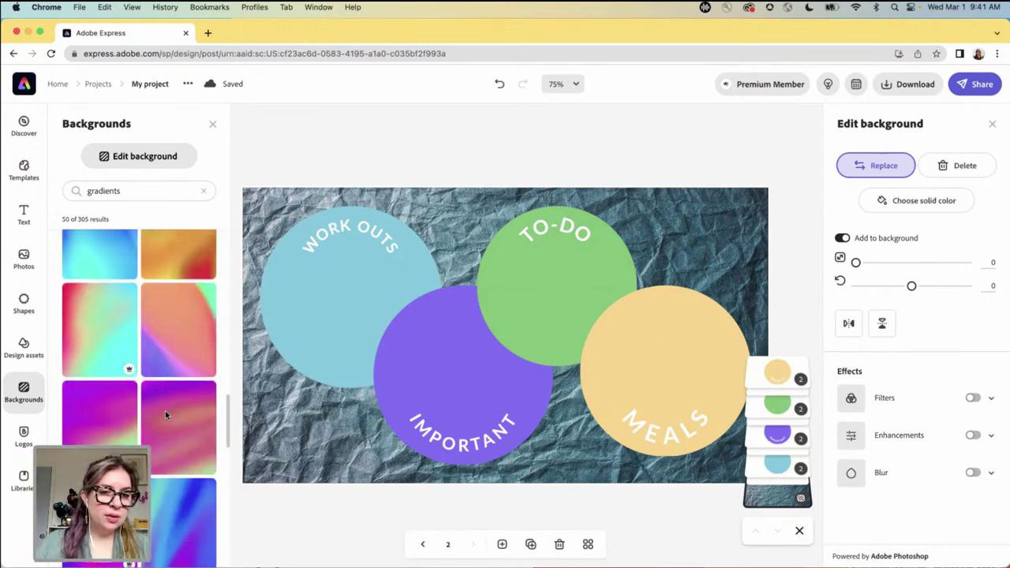
# - Try several gradients, settle on the blue-purple one, and close the background panels
pyautogui.click(101, 332)
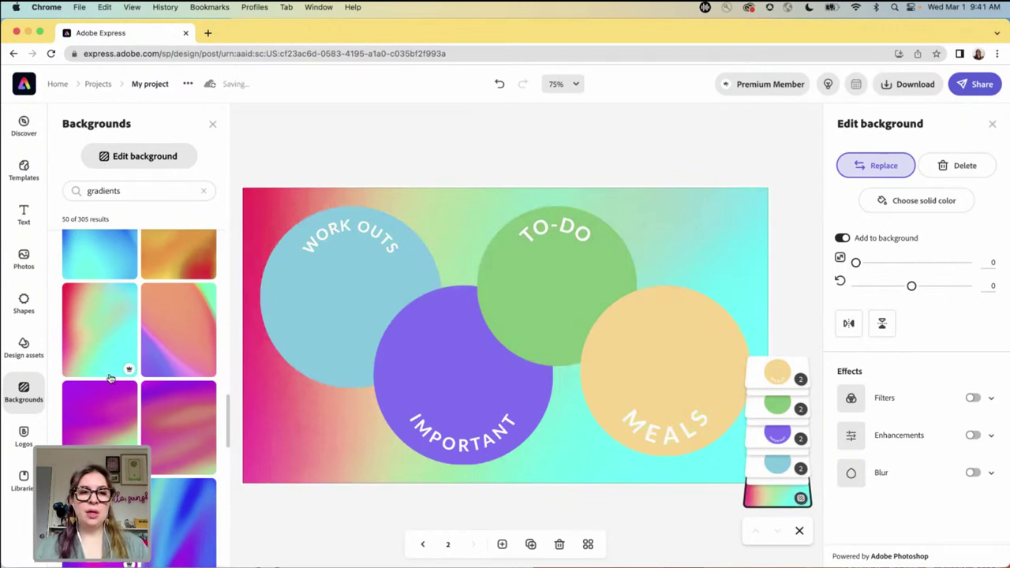
pyautogui.scroll(-3, 187, 372)
pyautogui.scroll(-5, 187, 373)
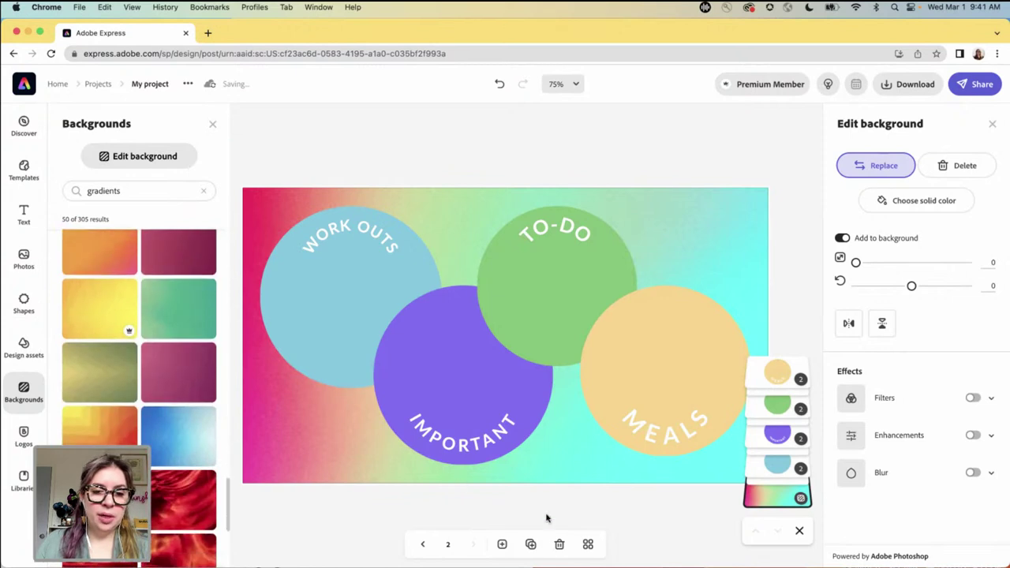
pyautogui.scroll(-5, 182, 422)
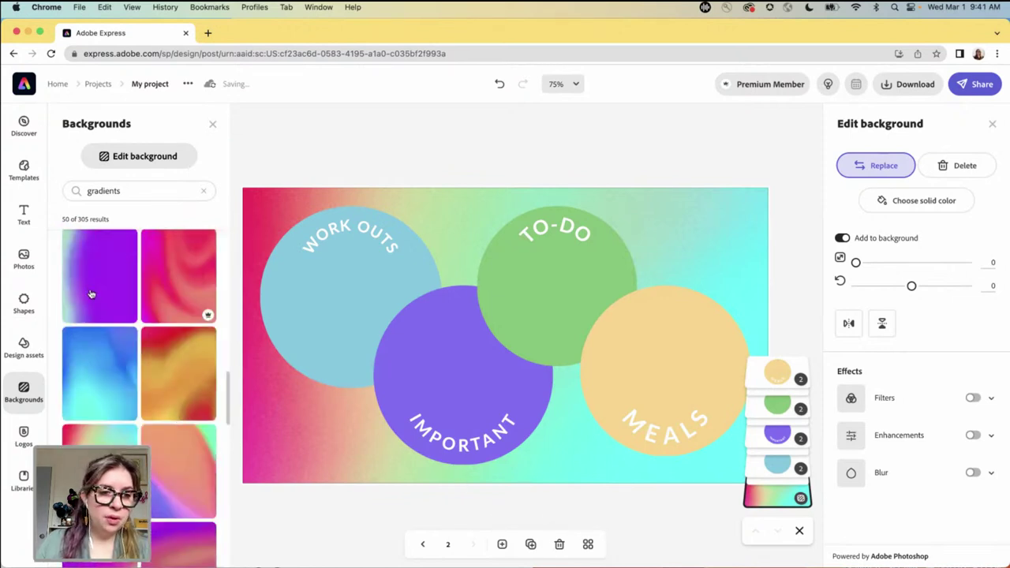
pyautogui.click(90, 290)
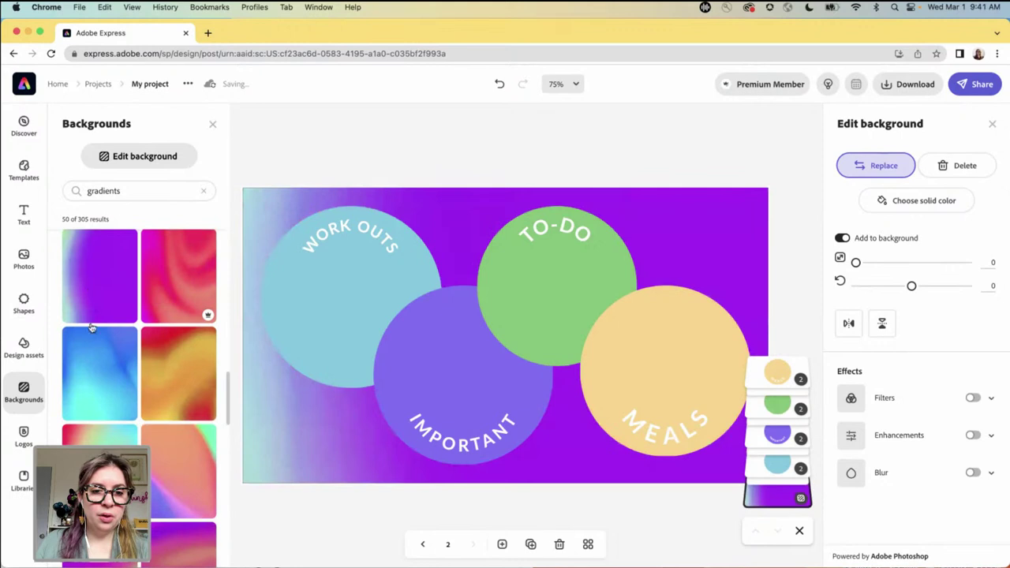
pyautogui.click(111, 402)
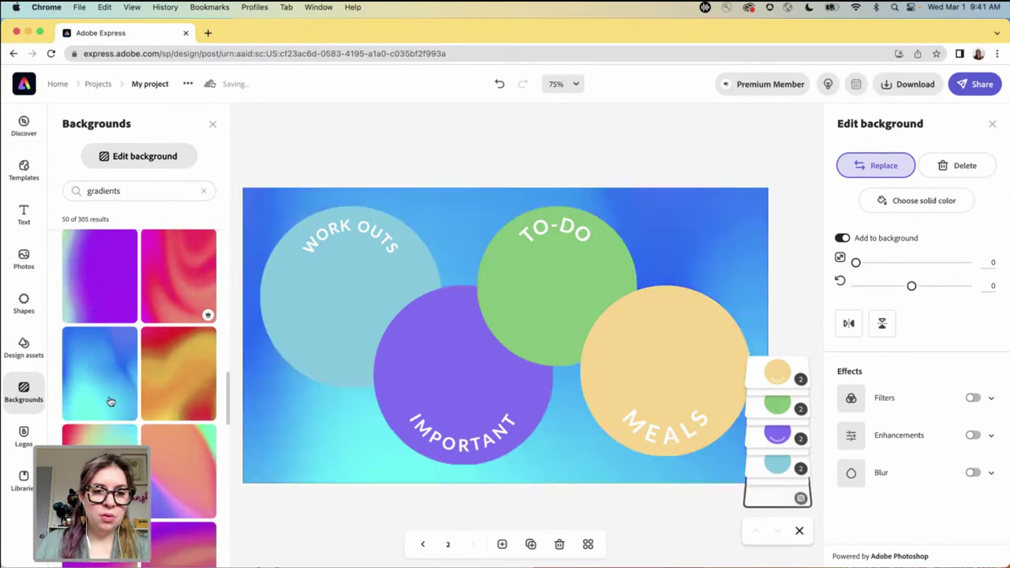
pyautogui.scroll(-3, 114, 407)
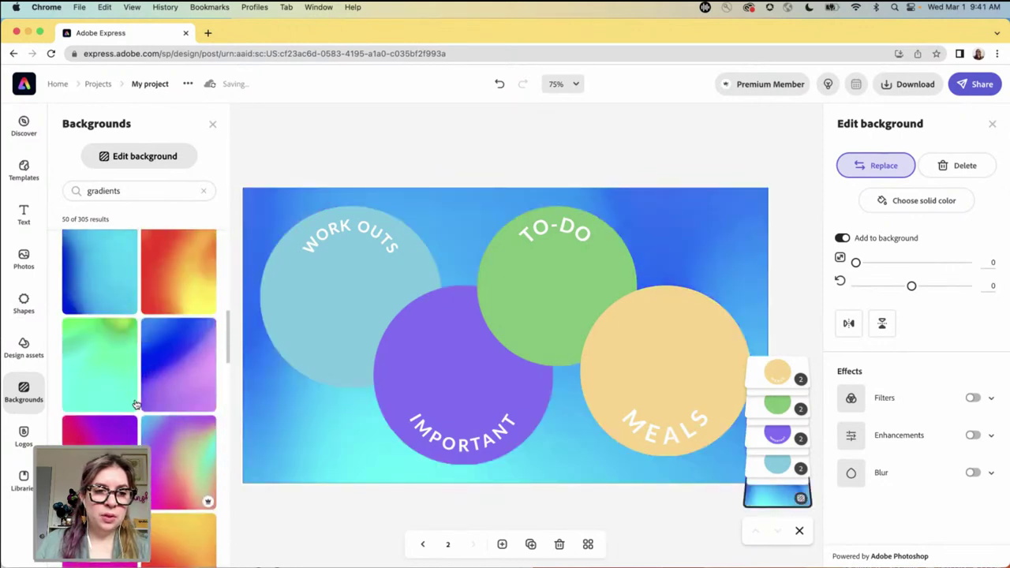
pyautogui.scroll(1, 108, 397)
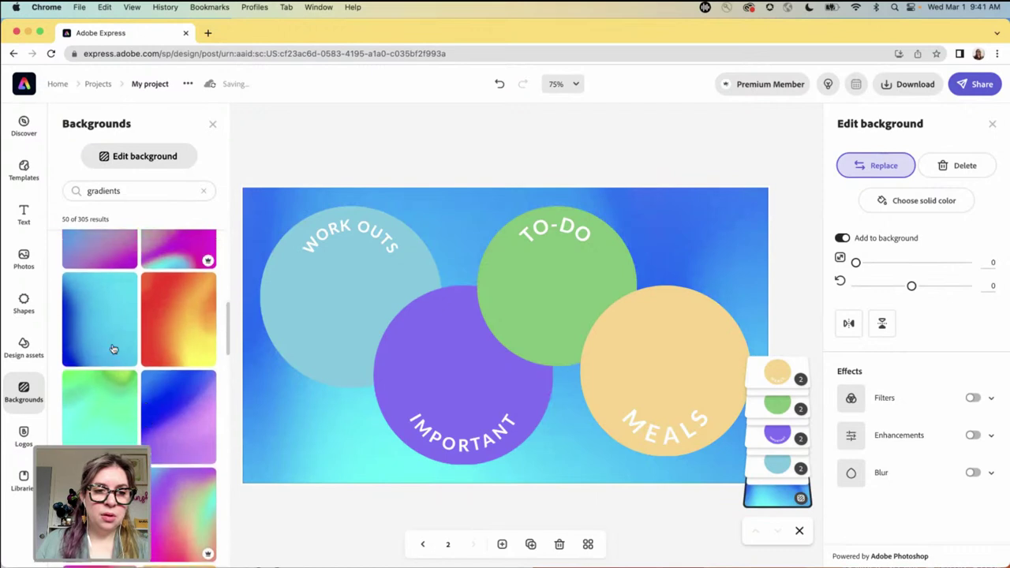
pyautogui.click(111, 422)
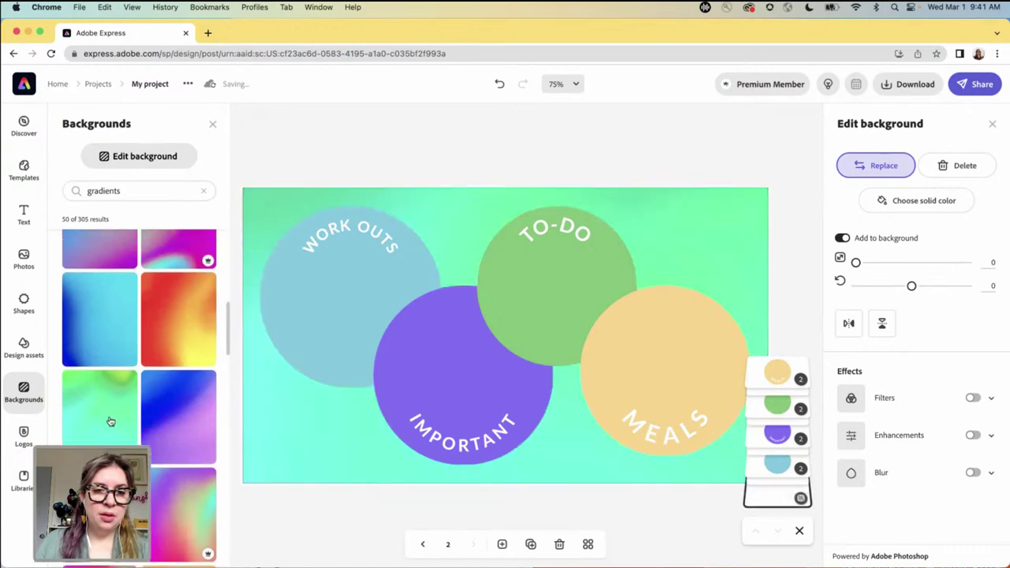
pyautogui.click(165, 424)
pyautogui.scroll(1, 176, 420)
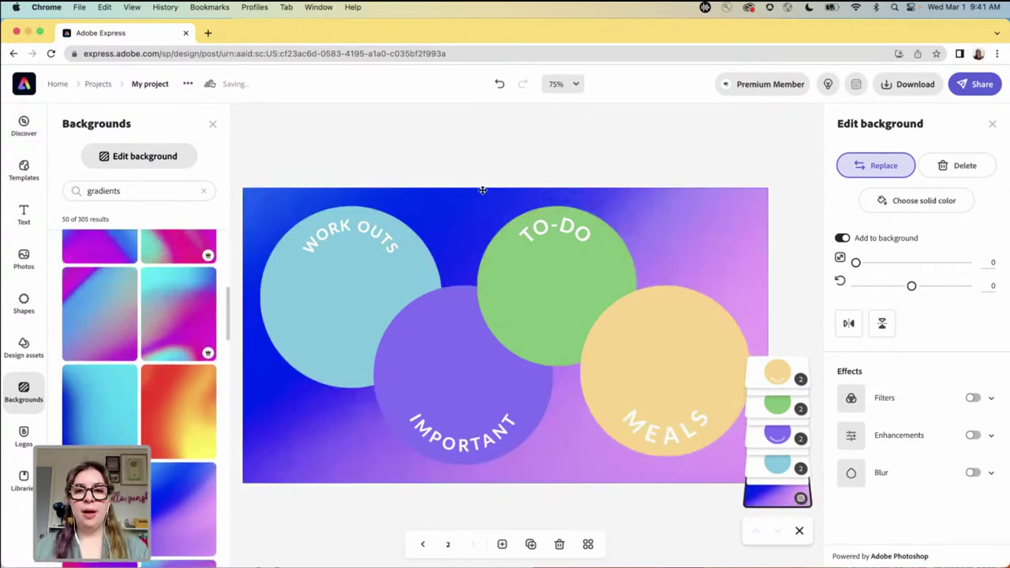
pyautogui.click(543, 139)
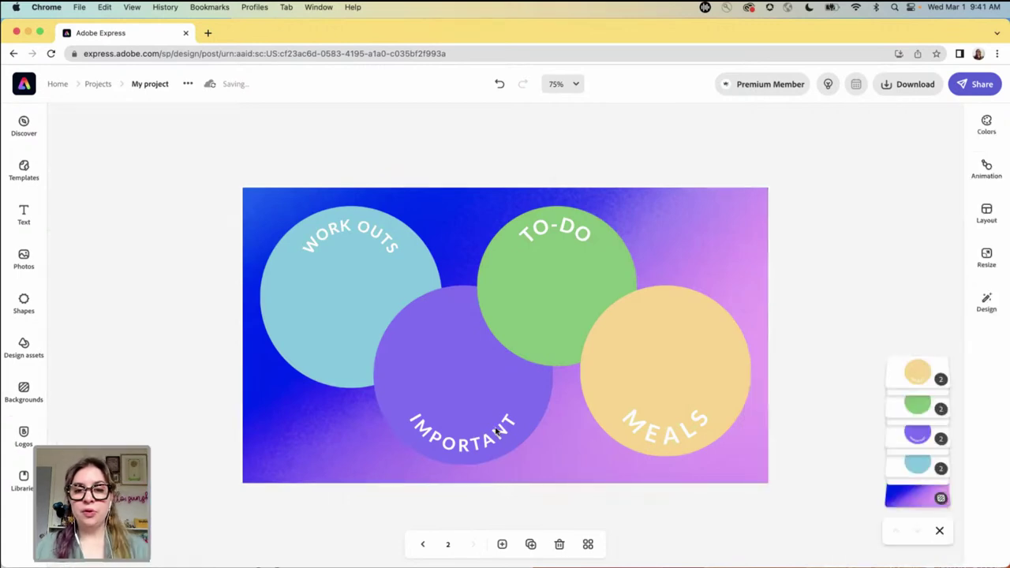
pyautogui.click(423, 546)
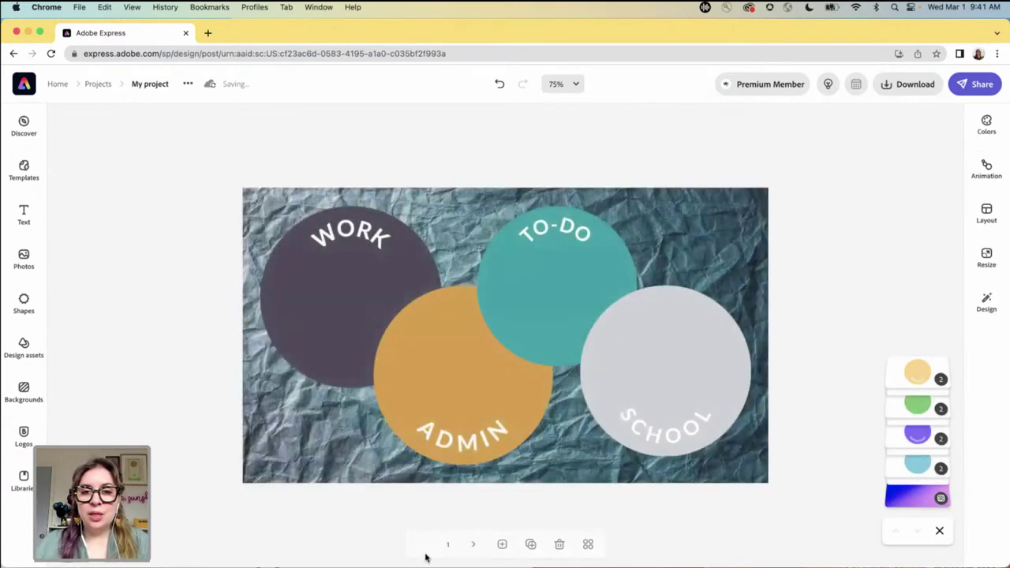
pyautogui.click(474, 545)
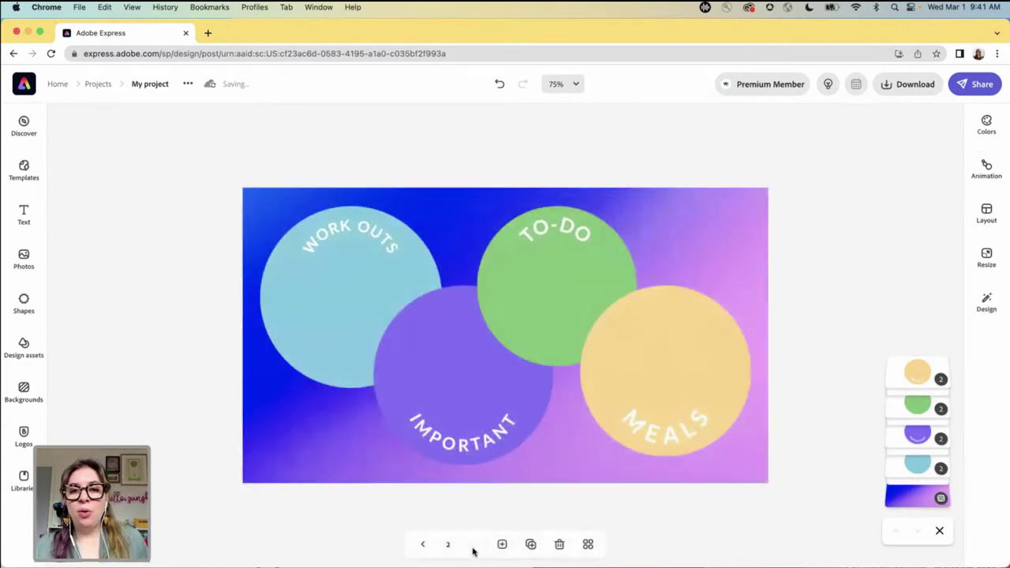
pyautogui.click(422, 545)
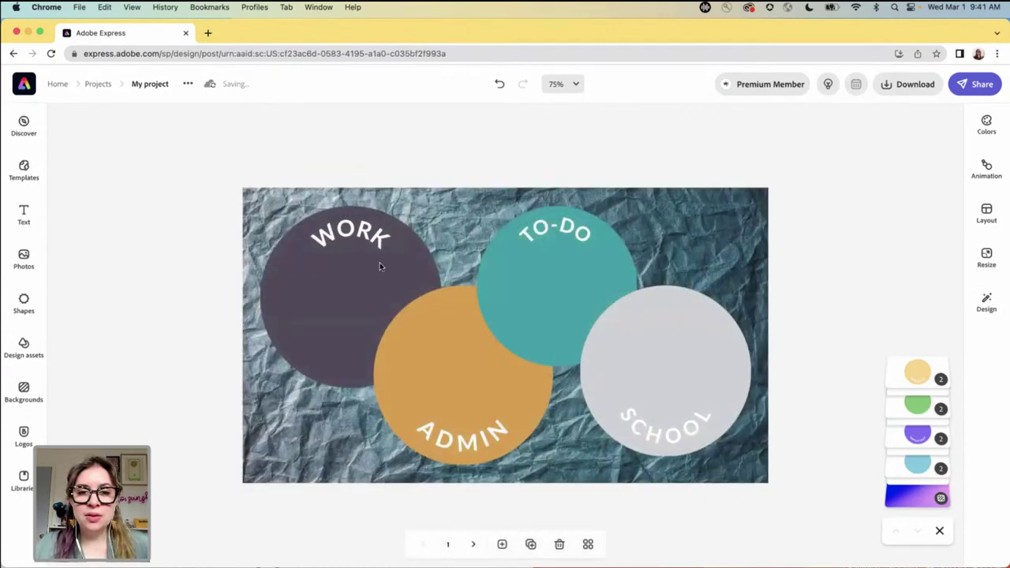
pyautogui.click(358, 235)
pyautogui.click(339, 161)
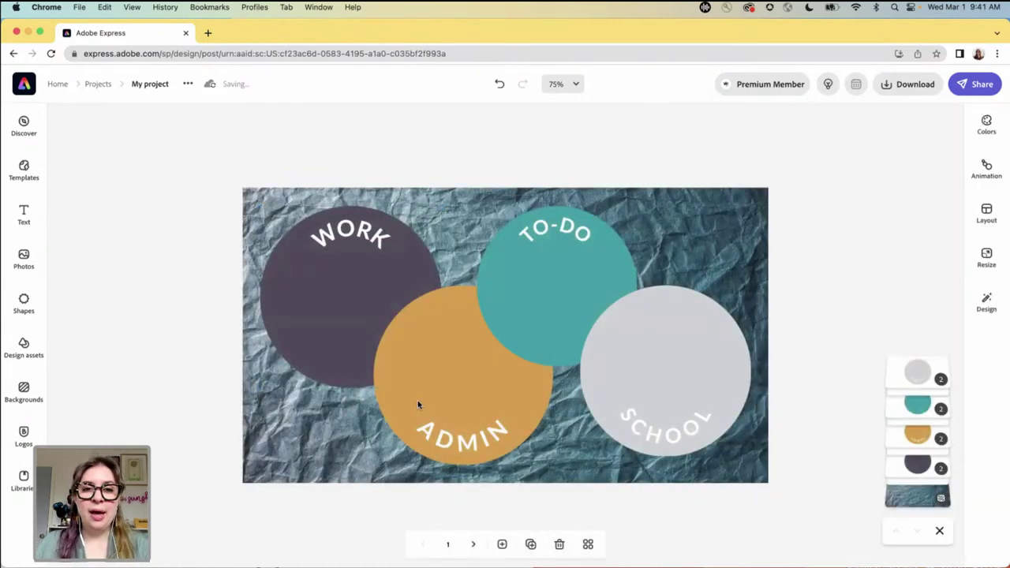
pyautogui.click(474, 544)
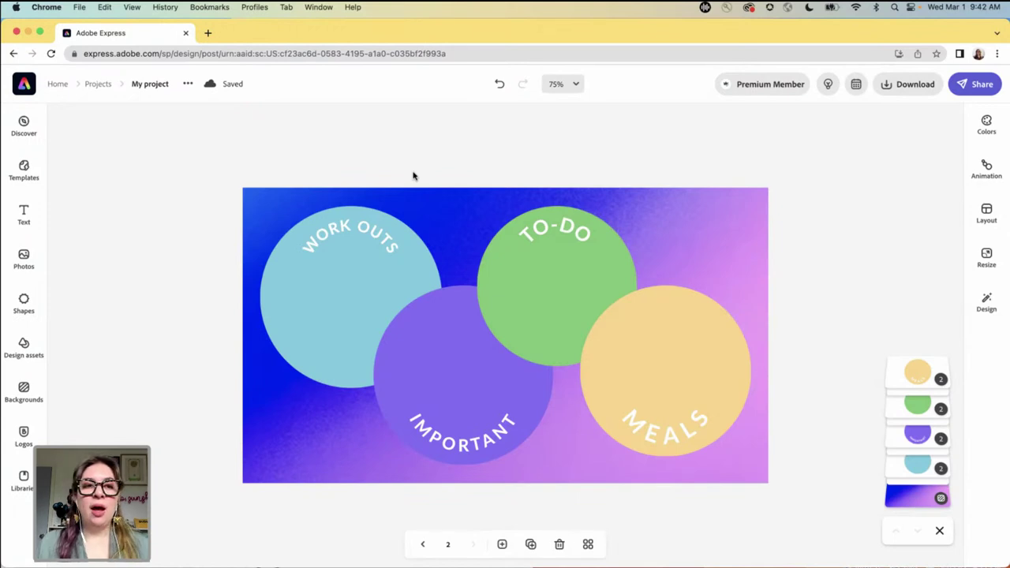
# - Open the creator's Facebook page in a new tab, then select the address bar
pyautogui.click(209, 34)
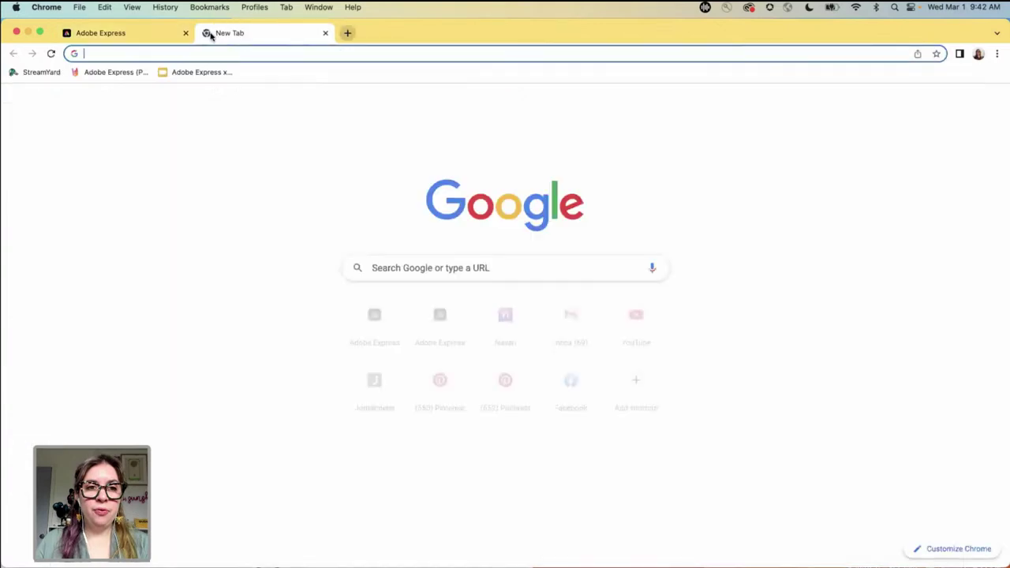
pyautogui.write('face')
pyautogui.press('Return')
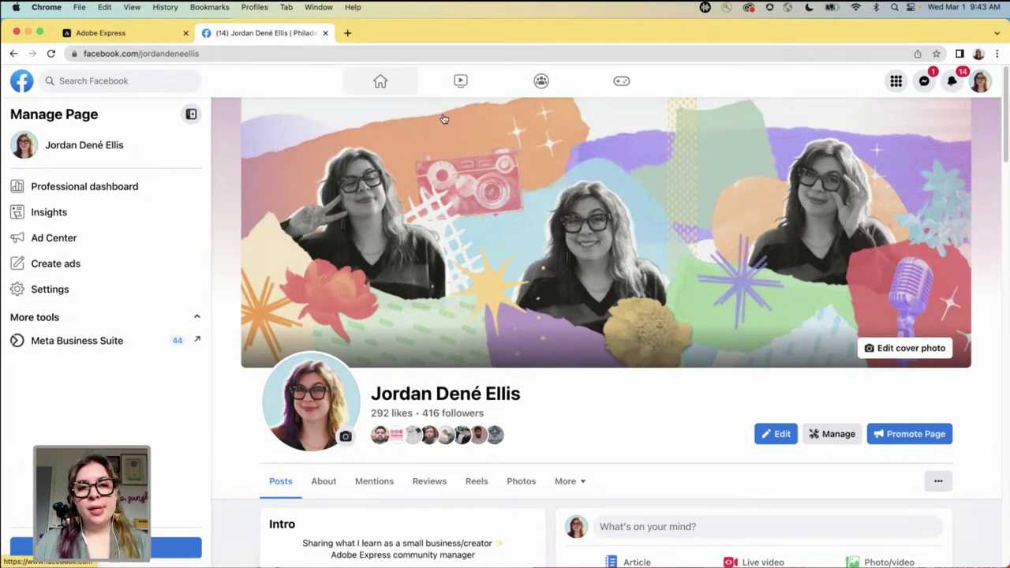
pyautogui.click(425, 53)
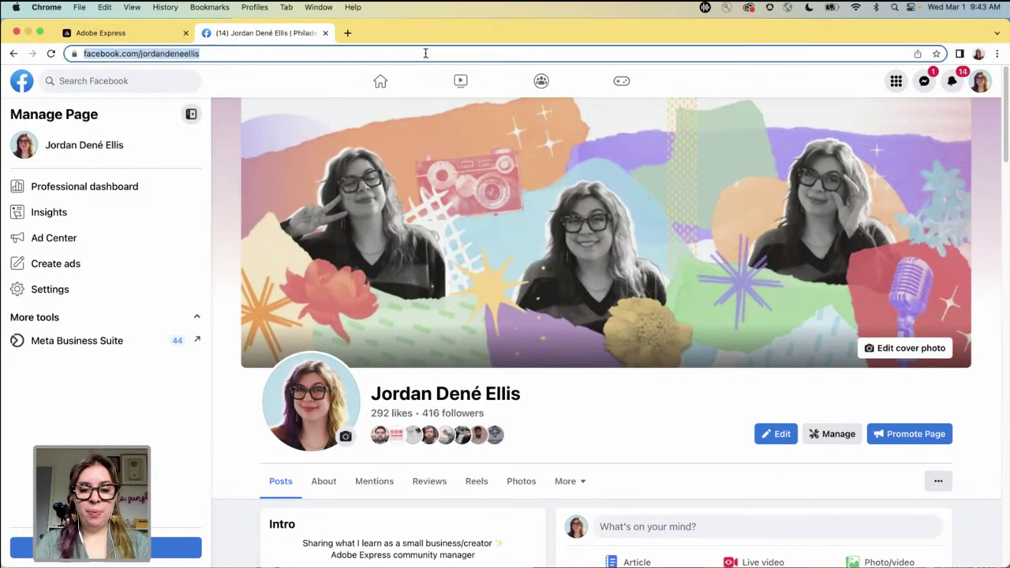
# - Open the creator's YouTube channel from the 'you' suggestion and return to the Adobe Express tab
pyautogui.write('you')
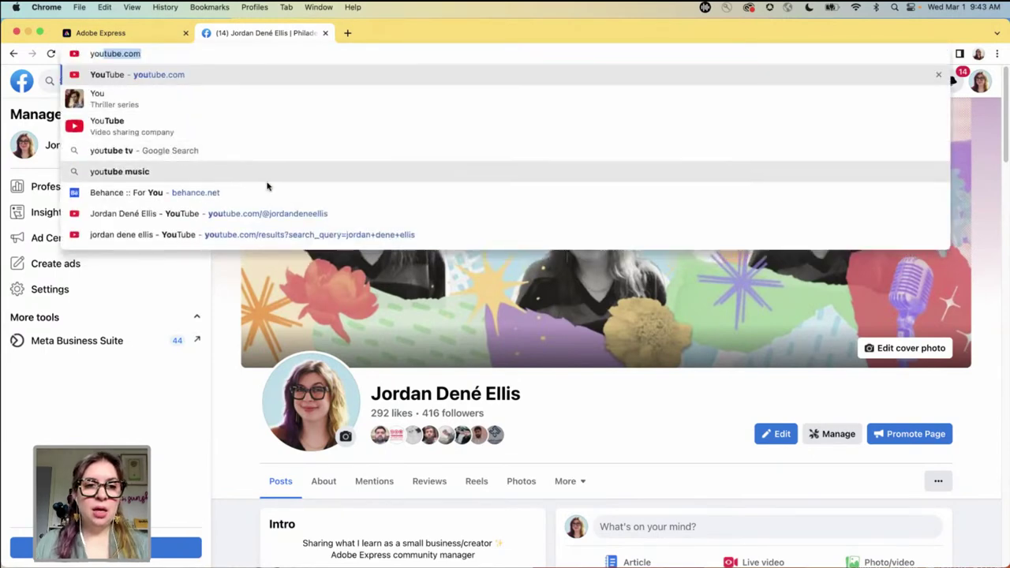
pyautogui.click(264, 214)
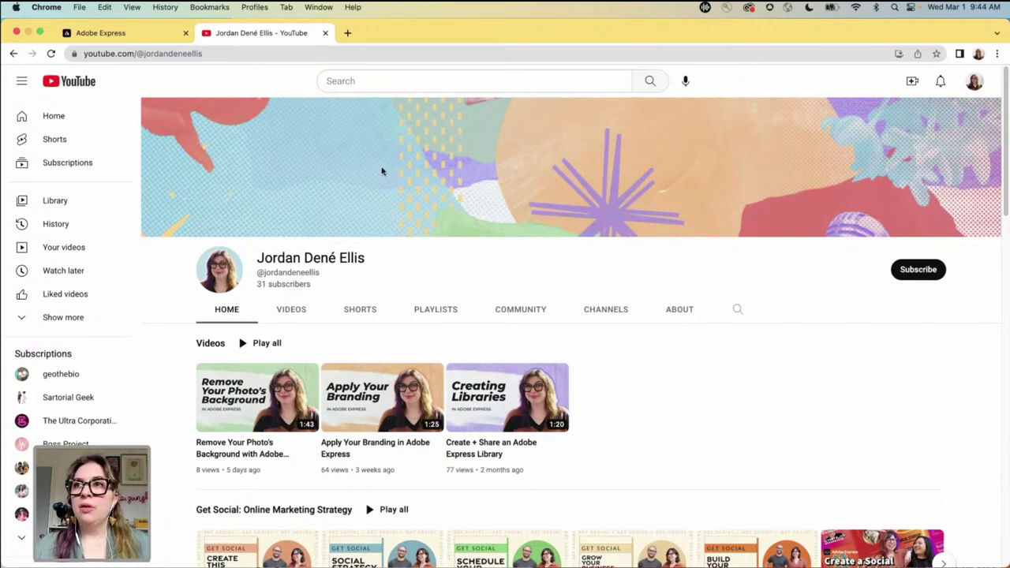
pyautogui.click(139, 35)
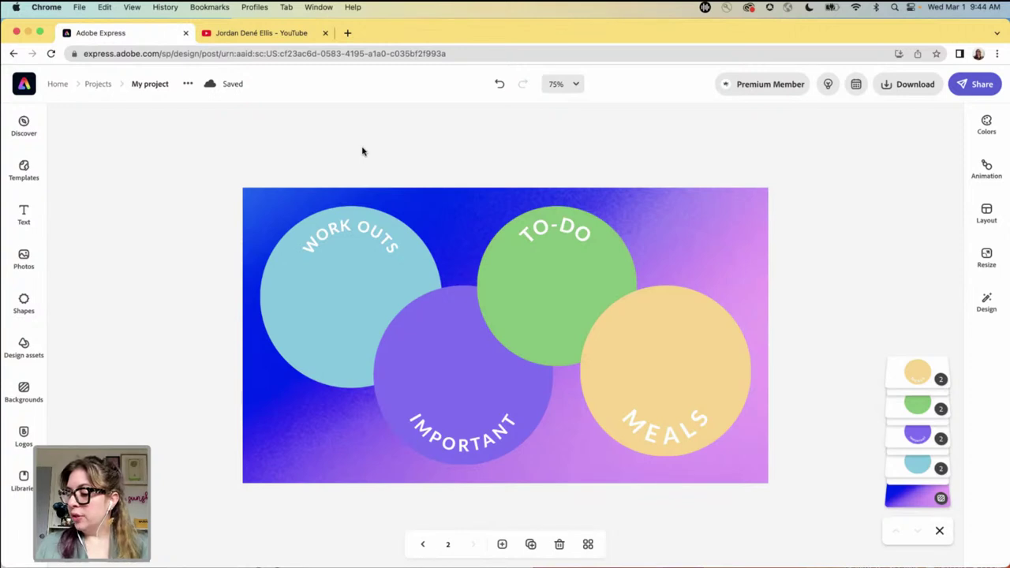
# - Go back to the Home page and search all templates for 'postcard'
pyautogui.click(57, 86)
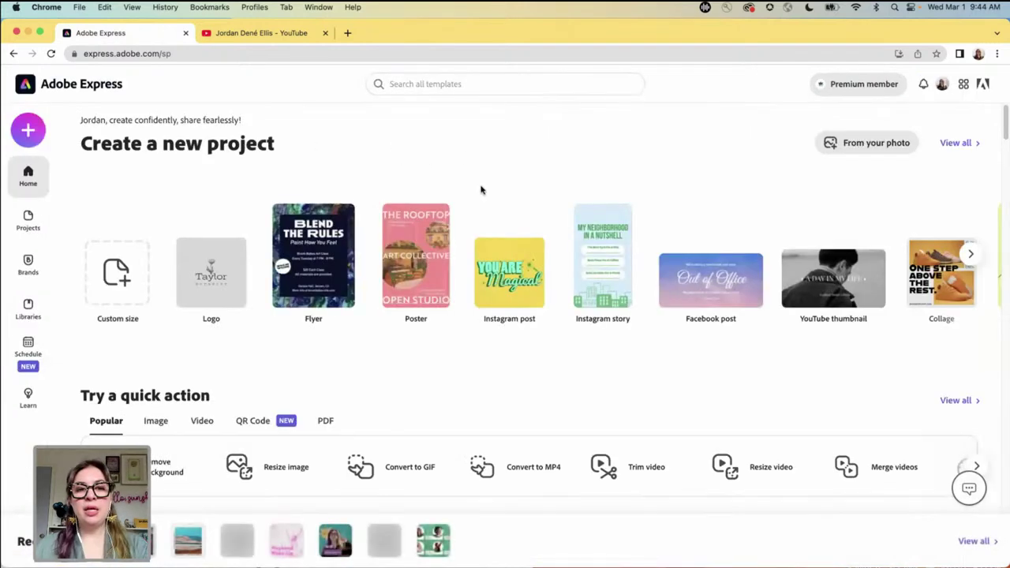
pyautogui.click(447, 92)
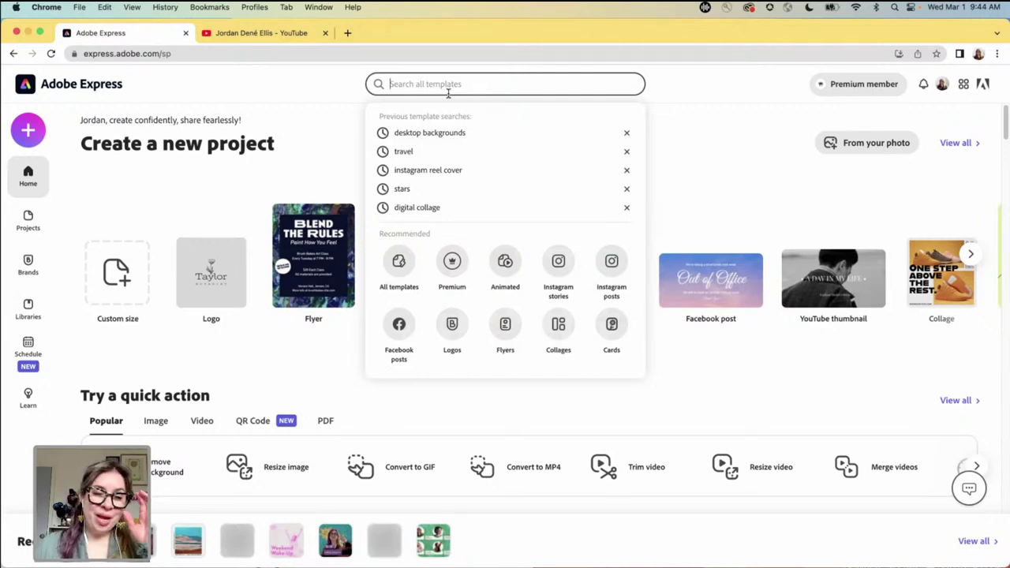
pyautogui.write('postcard')
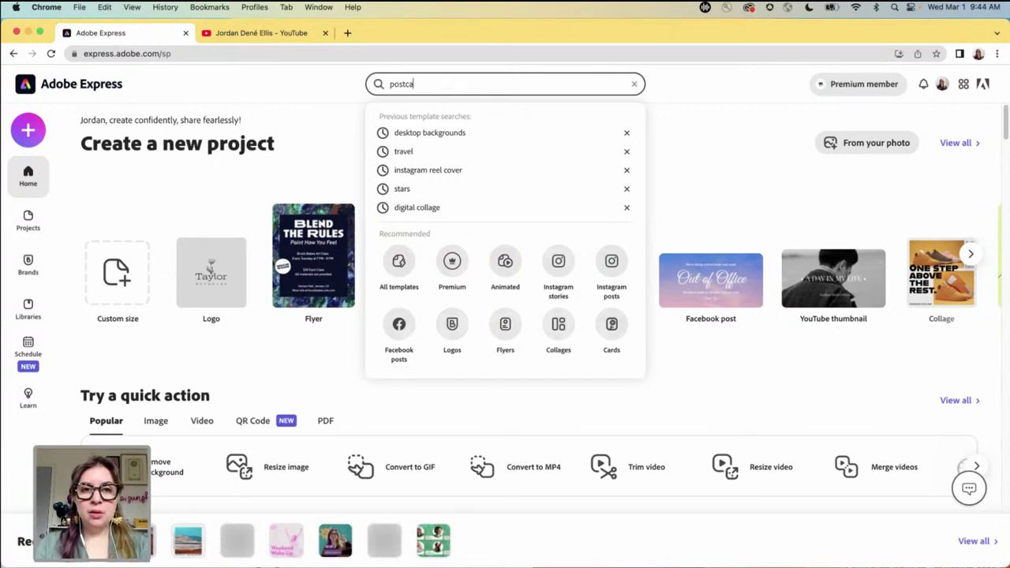
pyautogui.press('Return')
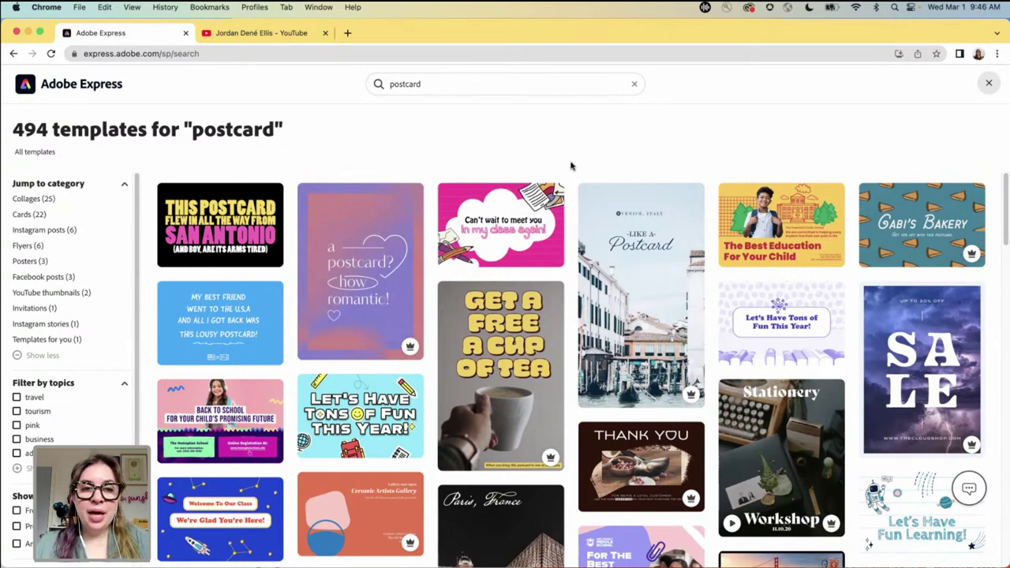
pyautogui.scroll(-3, 576, 215)
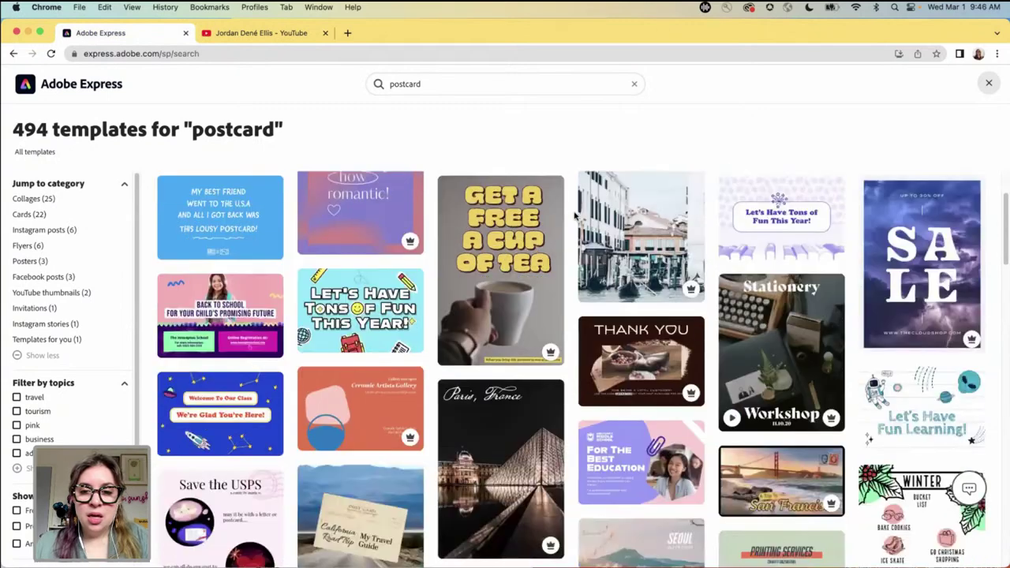
pyautogui.scroll(-10, 575, 215)
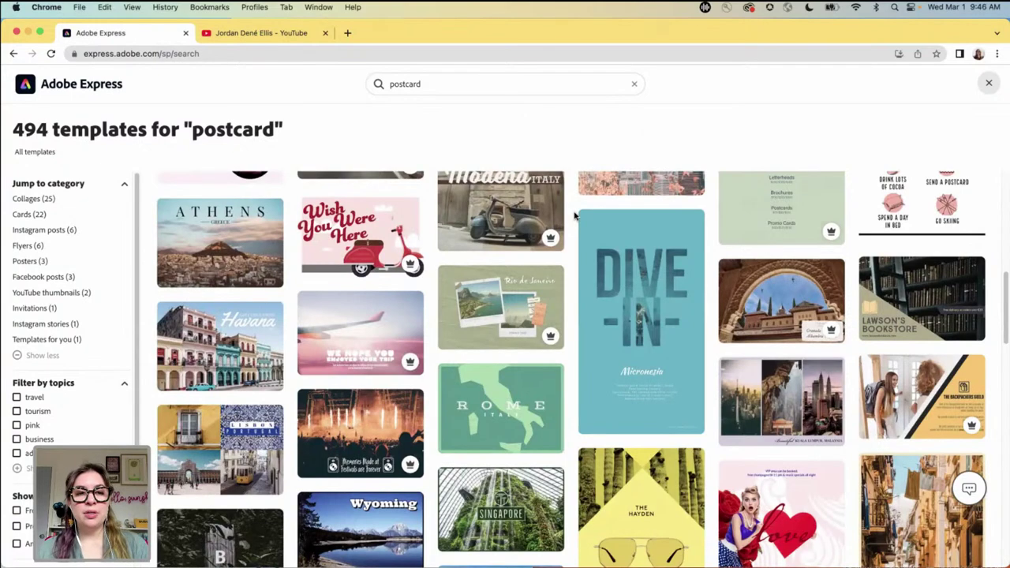
pyautogui.scroll(-2, 572, 339)
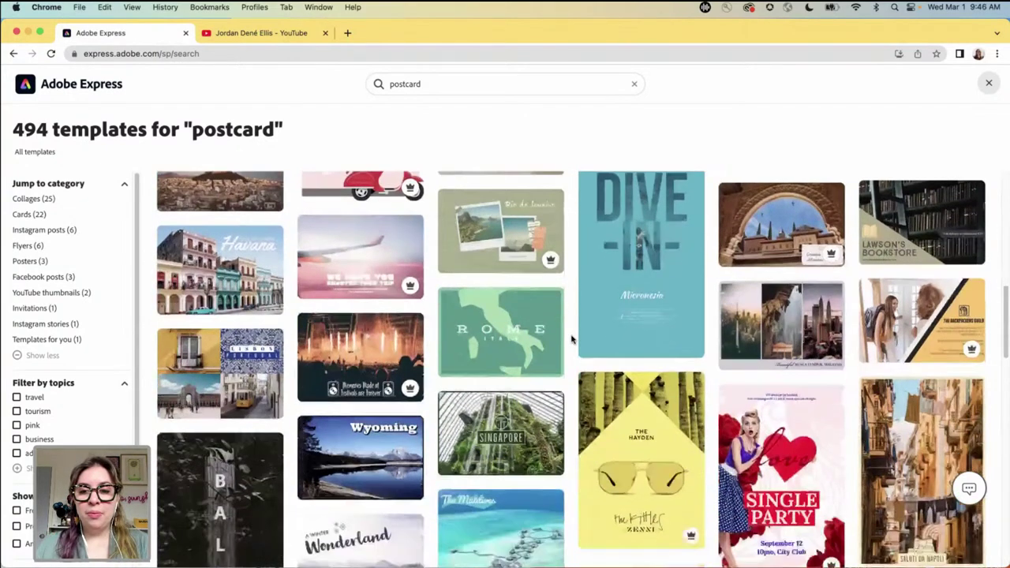
pyautogui.scroll(-7, 573, 339)
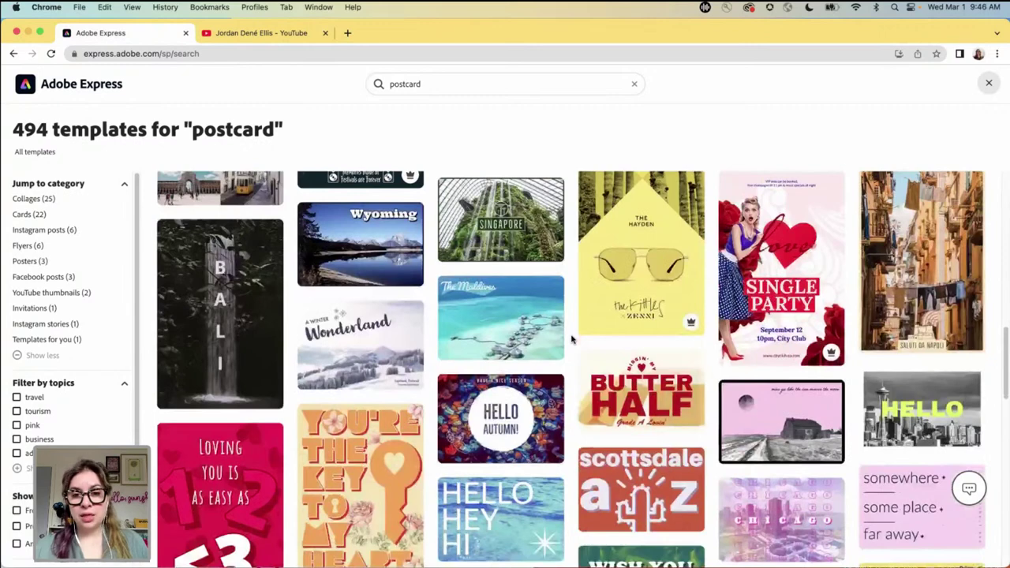
pyautogui.scroll(-5, 573, 340)
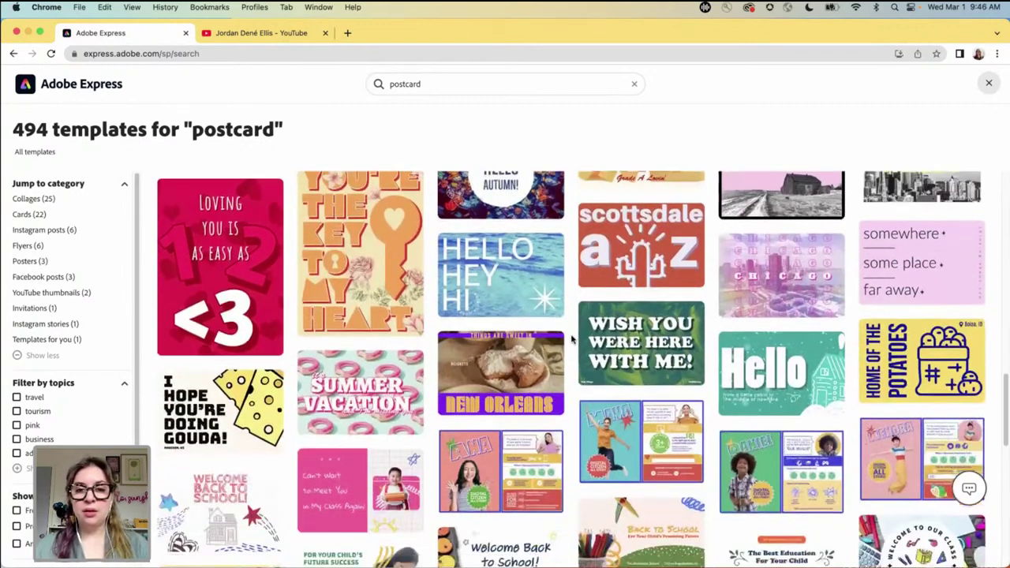
pyautogui.scroll(-1, 573, 339)
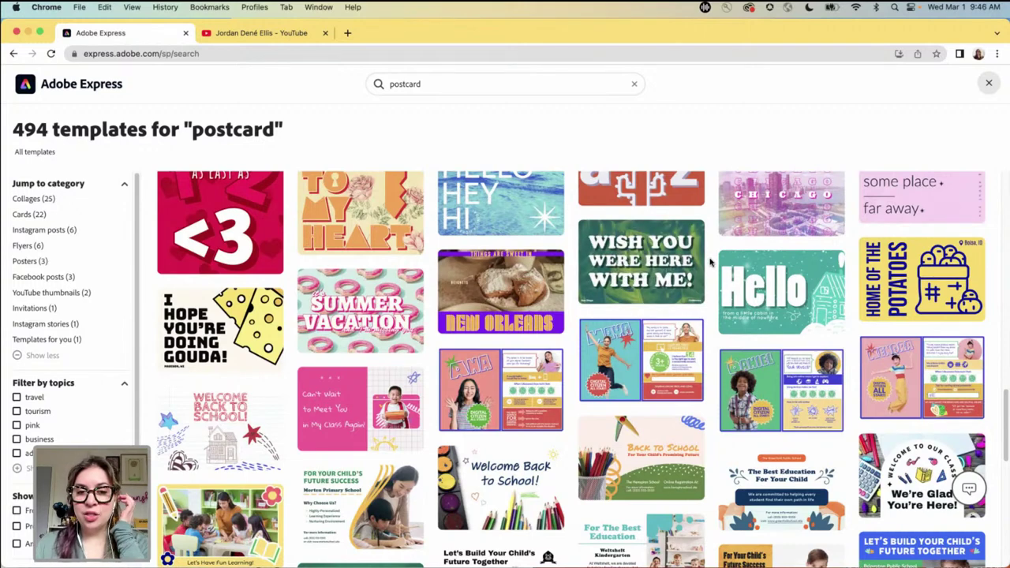
pyautogui.scroll(-3, 710, 262)
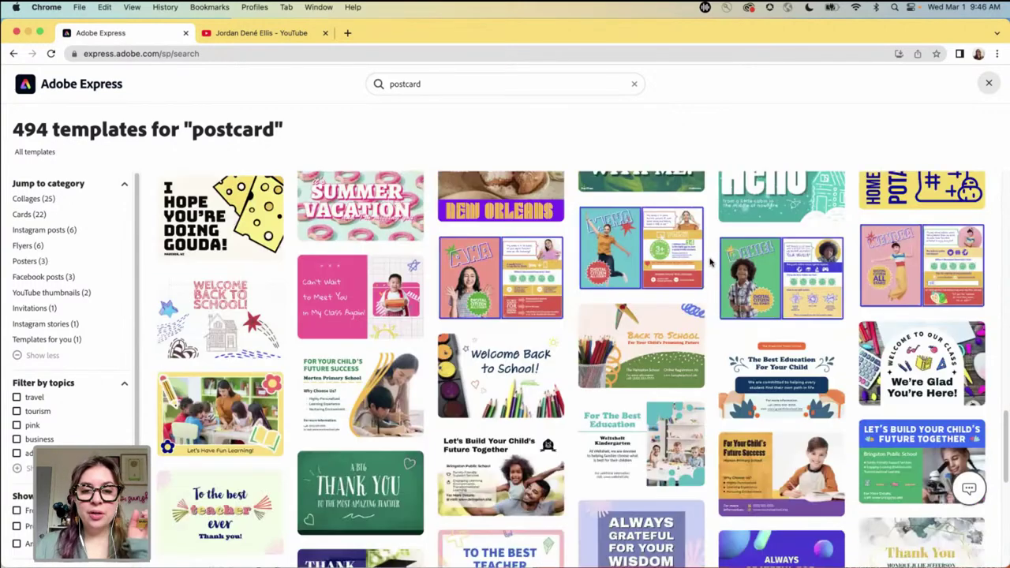
pyautogui.scroll(-10, 709, 262)
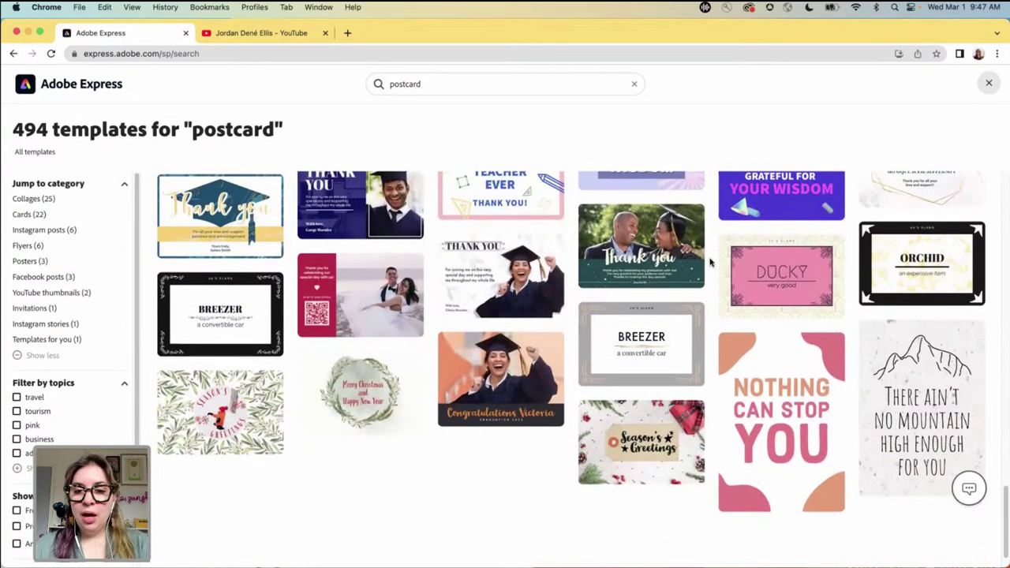
pyautogui.scroll(-1, 709, 262)
pyautogui.scroll(8, 710, 262)
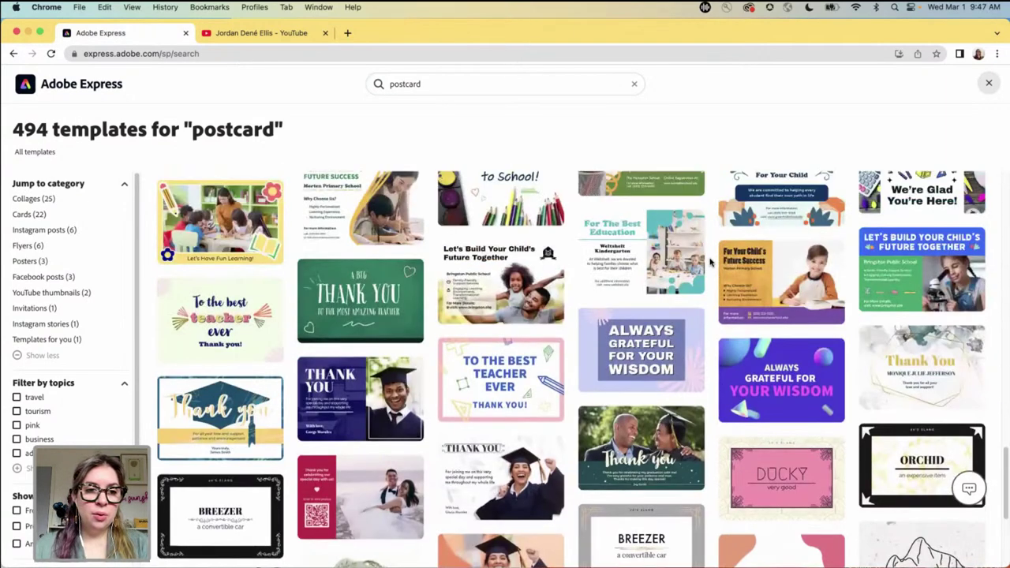
pyautogui.scroll(10, 709, 262)
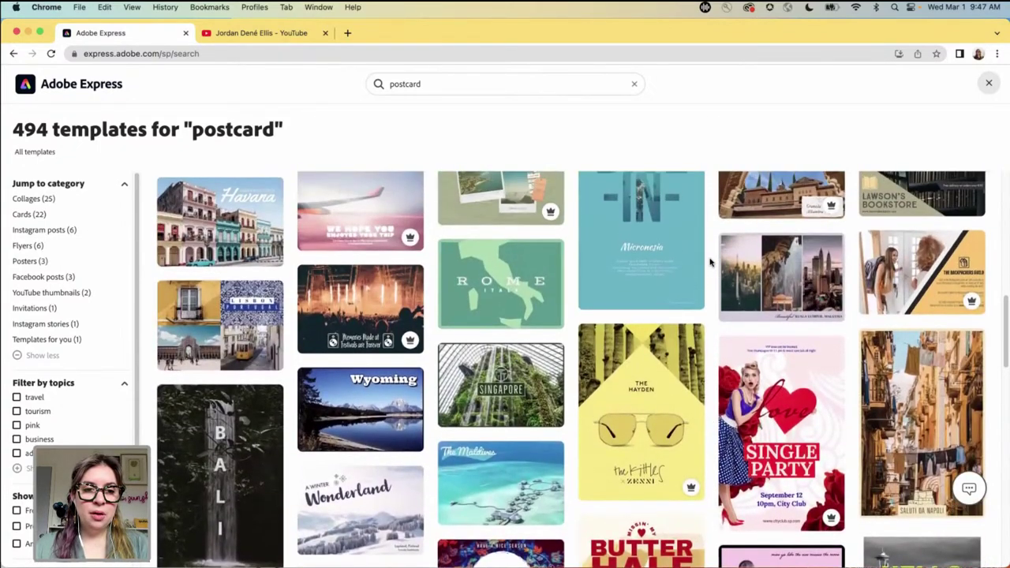
pyautogui.scroll(2, 709, 262)
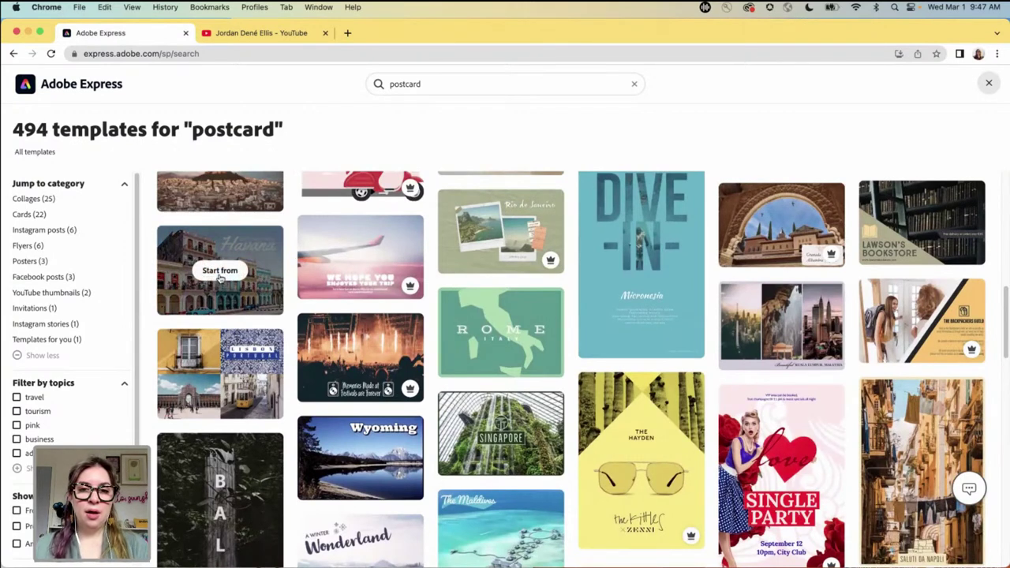
# - Start a new design from the Havana postcard template and select its Havana headline
pyautogui.click(221, 272)
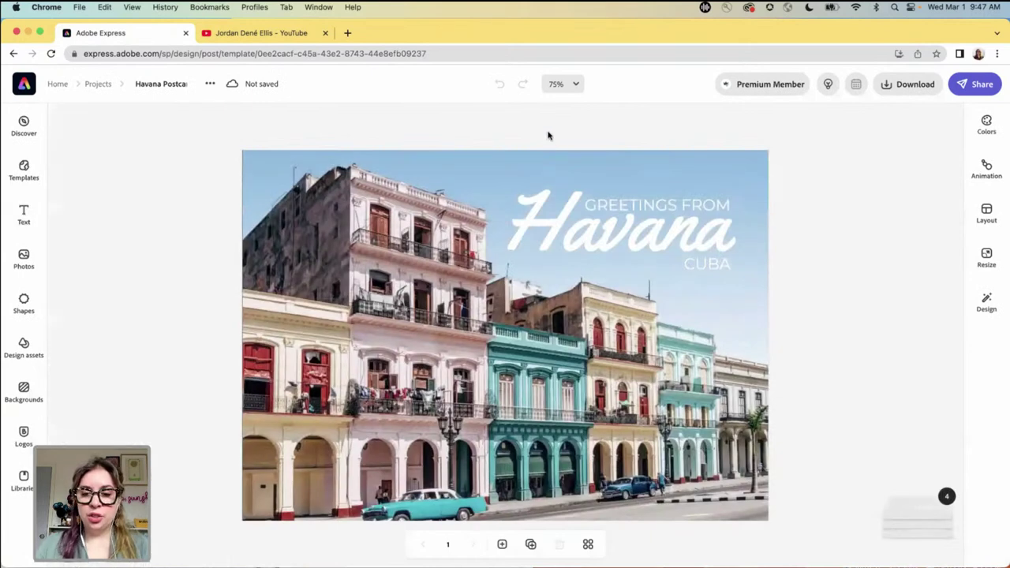
pyautogui.click(584, 230)
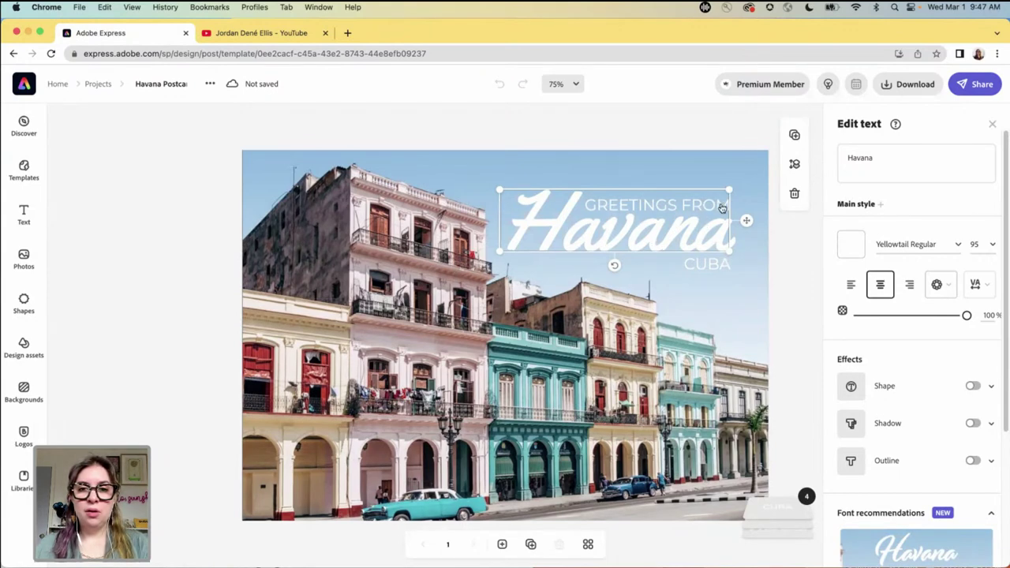
# - Replace Havana with Rome in the headline and shift Rome slightly left
pyautogui.click(882, 161)
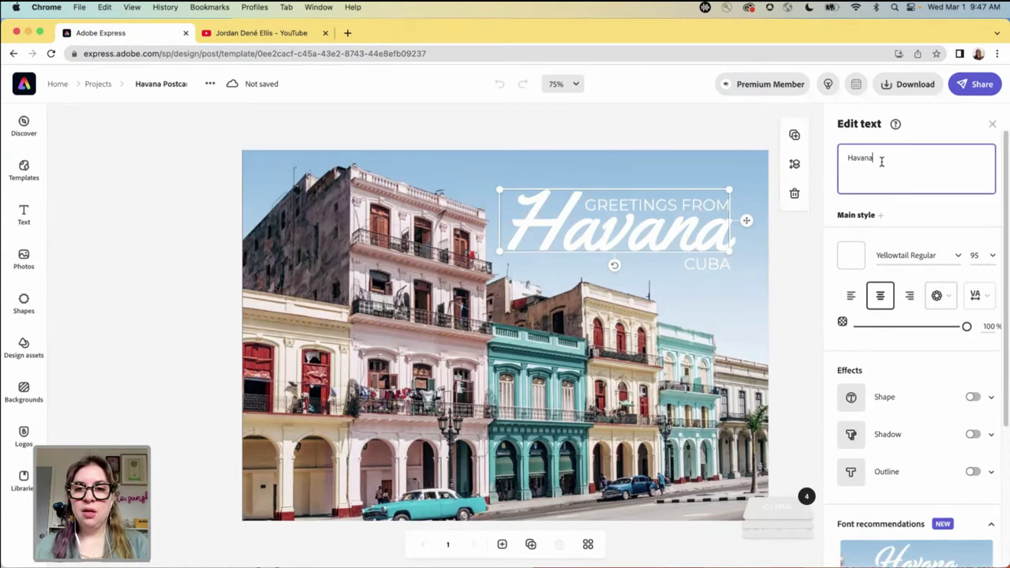
pyautogui.click(822, 166)
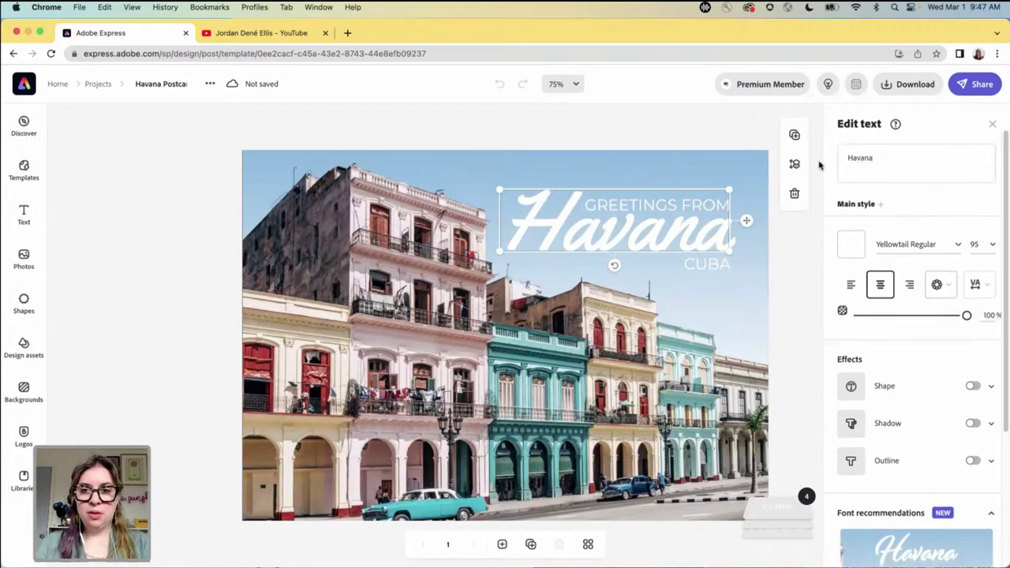
pyautogui.doubleClick(859, 158)
pyautogui.write('Rome')
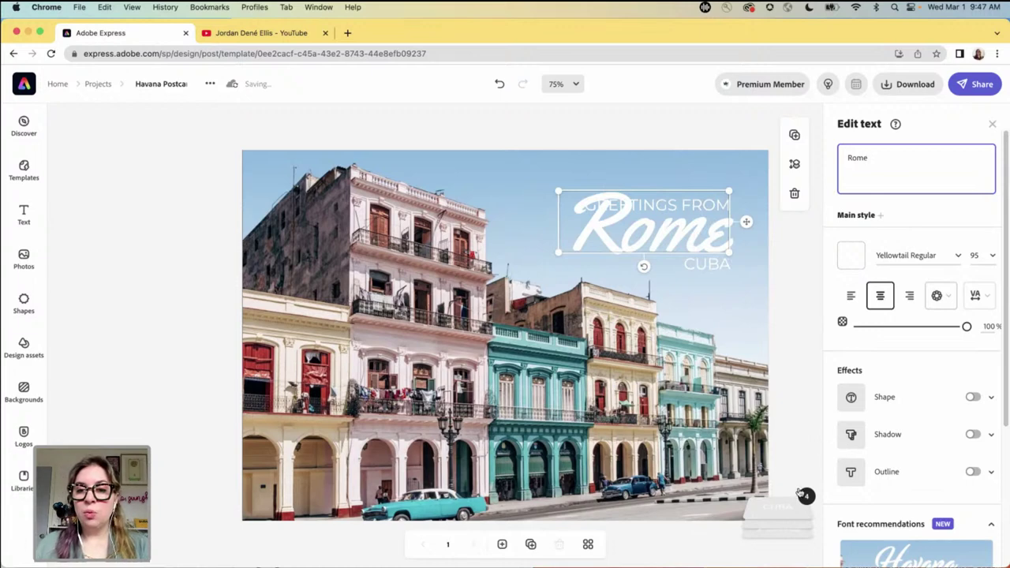
pyautogui.click(778, 501)
pyautogui.click(764, 416)
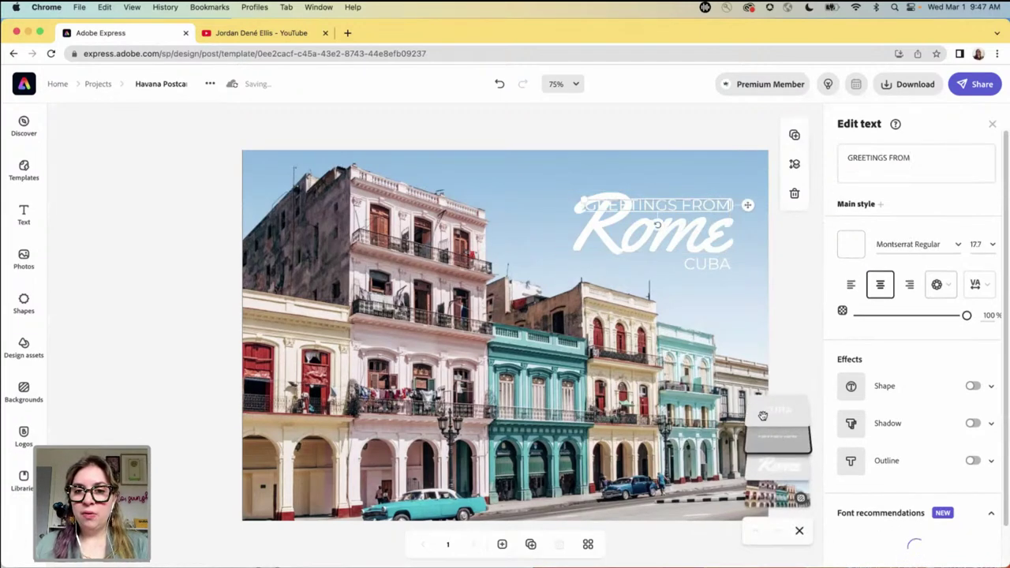
pyautogui.click(604, 236)
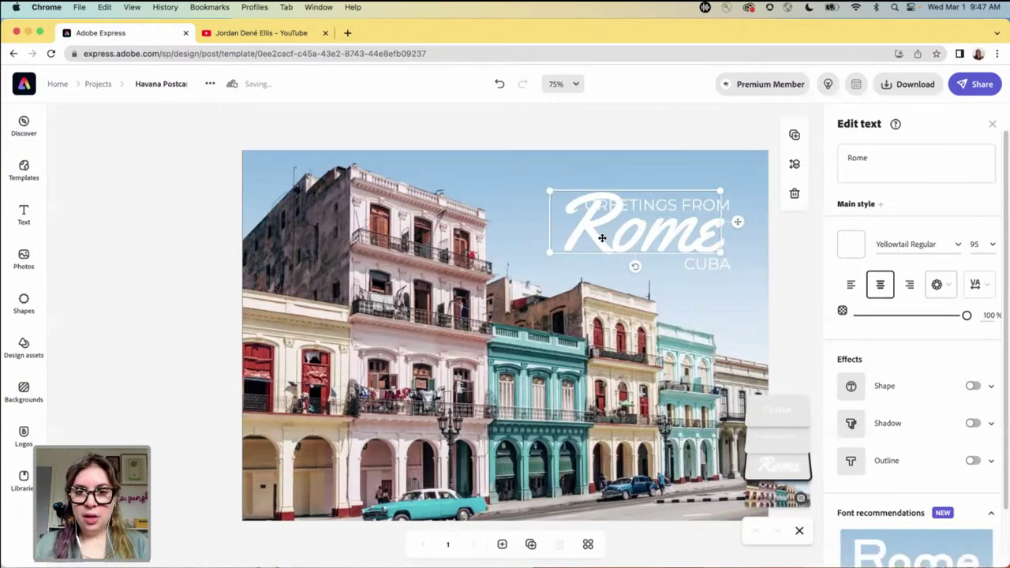
pyautogui.moveTo(602, 238); pyautogui.dragTo(577, 238)
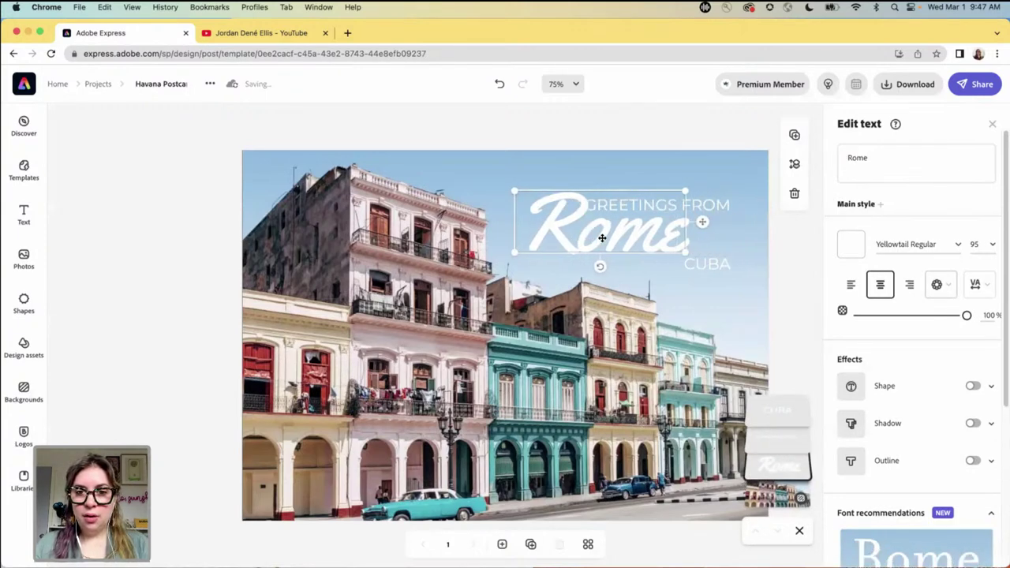
pyautogui.click(720, 205)
pyautogui.moveTo(720, 205); pyautogui.dragTo(720, 205)
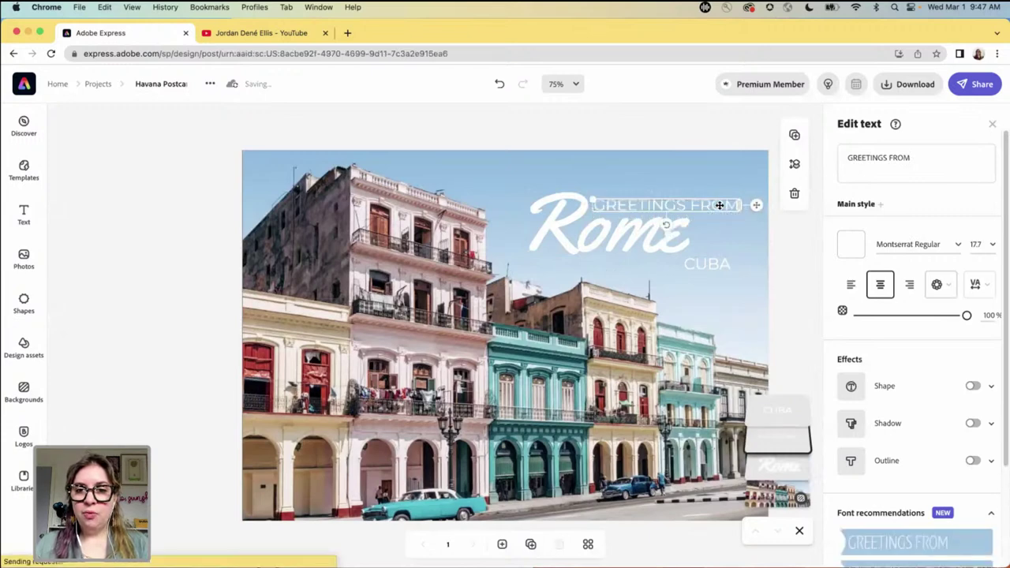
# - Change CUBA to ITALY and move it up beside the Rome headline
pyautogui.click(718, 267)
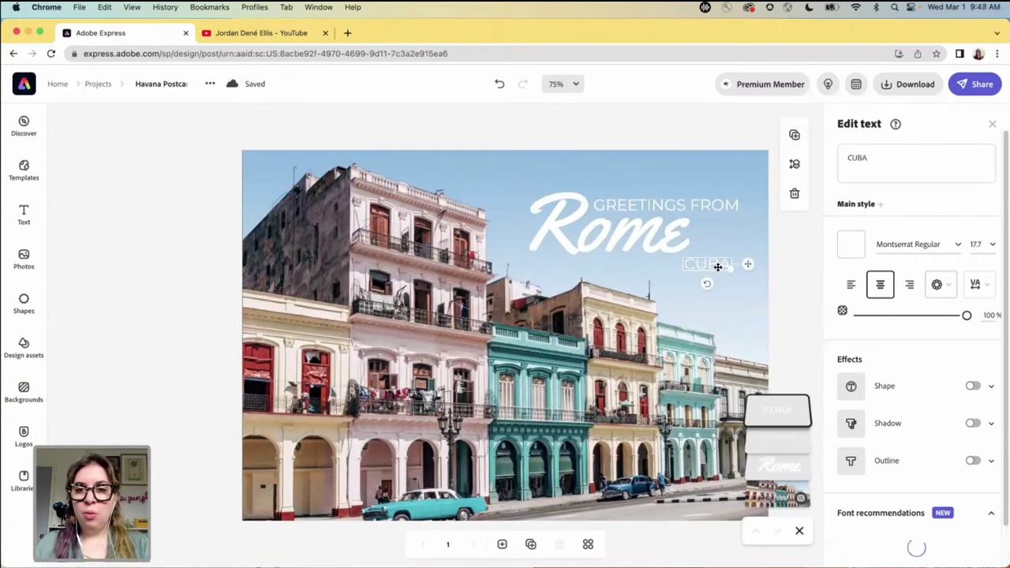
pyautogui.doubleClick(881, 163)
pyautogui.press('BackSpace')
pyautogui.write('Italy')
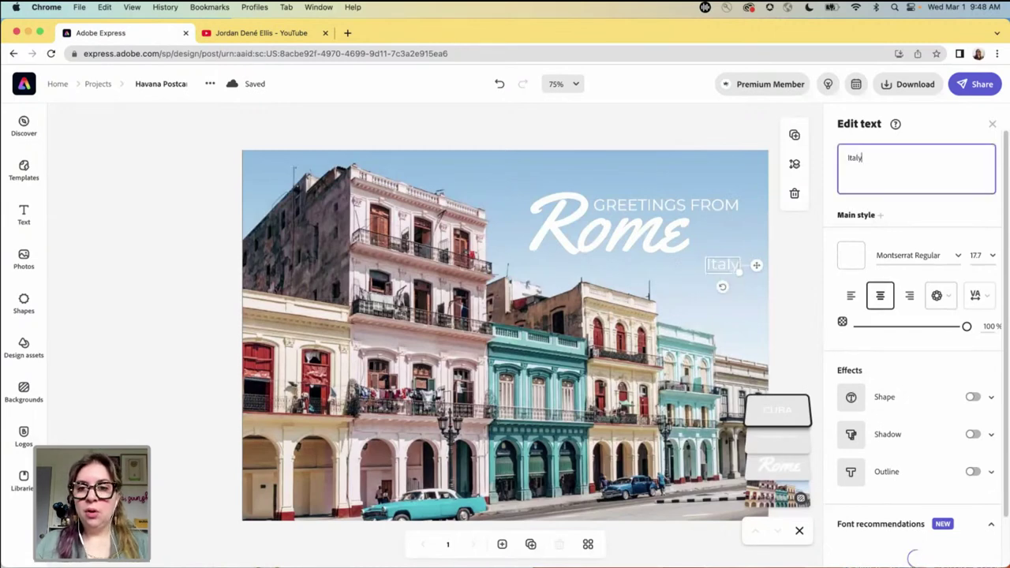
pyautogui.doubleClick(882, 163)
pyautogui.write('ITALY')
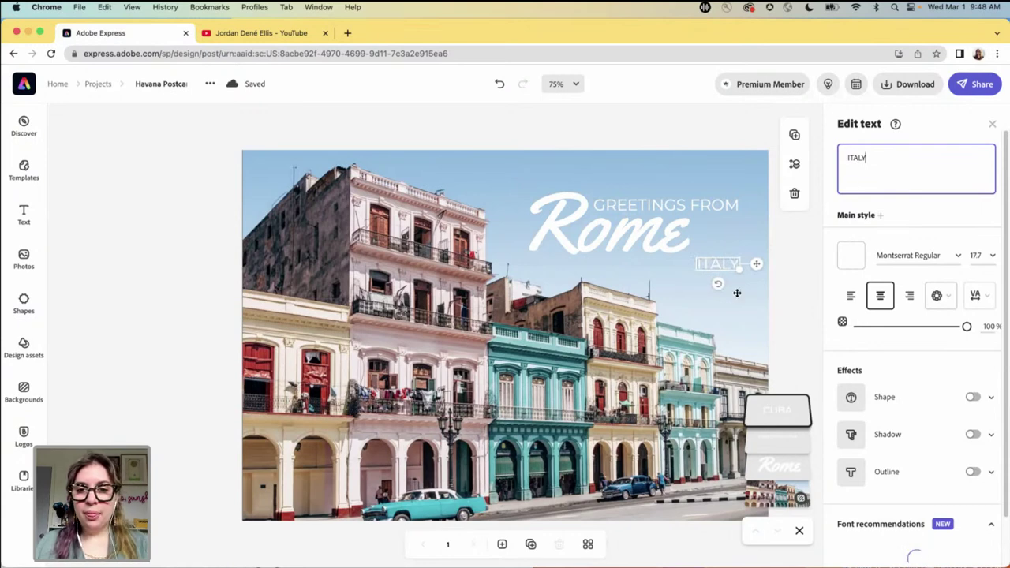
pyautogui.click(716, 261)
pyautogui.click(723, 263)
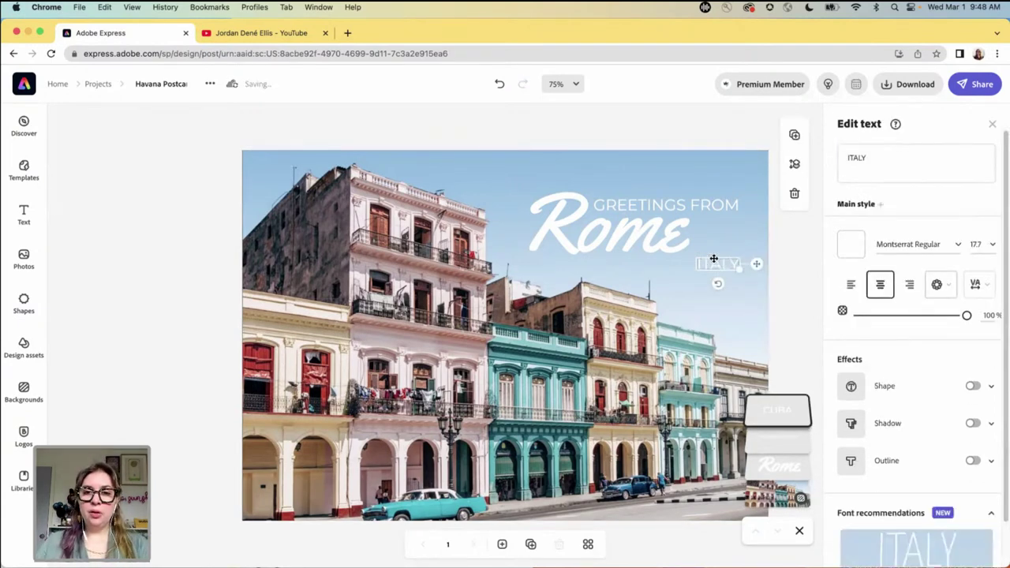
pyautogui.moveTo(712, 261); pyautogui.dragTo(710, 245)
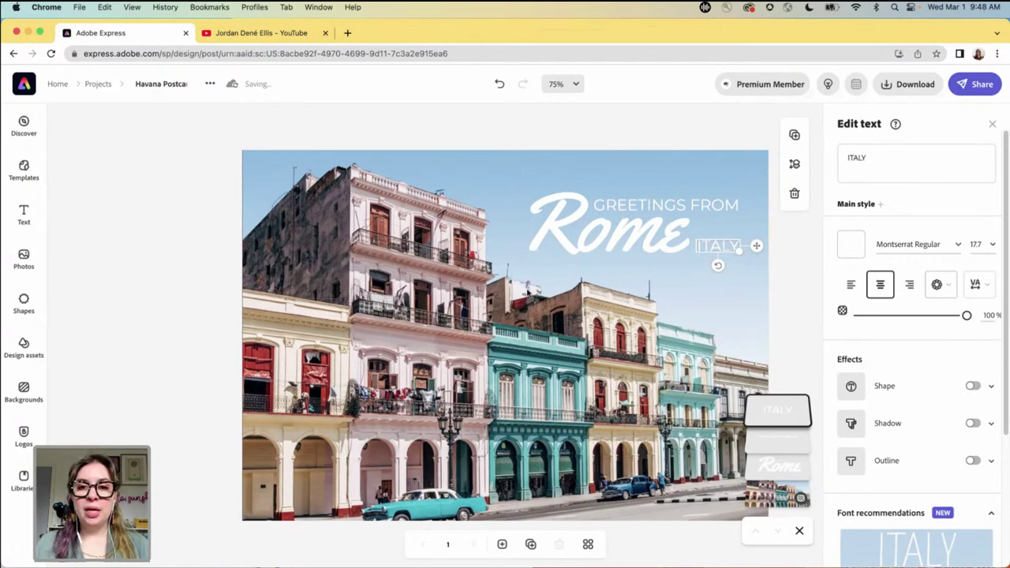
pyautogui.click(520, 319)
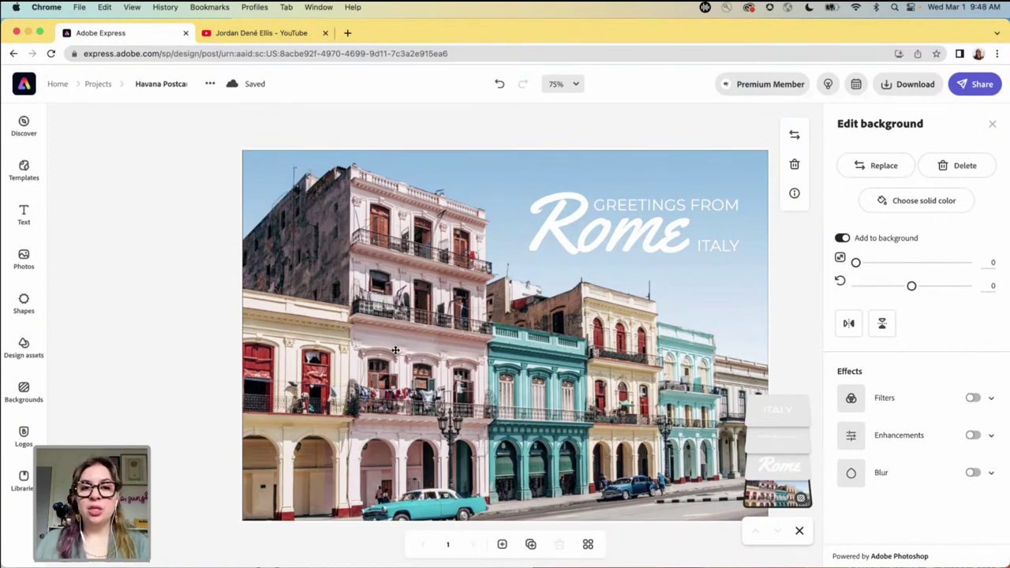
# - Replace the Havana background with a Rome fountain stock photo found by searching 'rome'
pyautogui.click(848, 169)
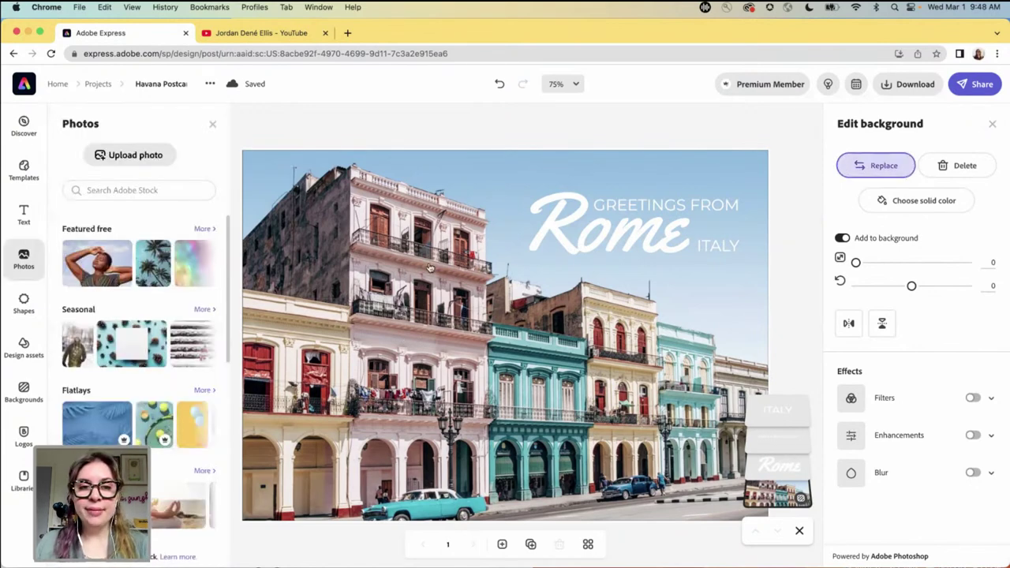
pyautogui.click(108, 189)
pyautogui.write('Havana')
pyautogui.press('Return')
pyautogui.press('super+a')
pyautogui.write('rome')
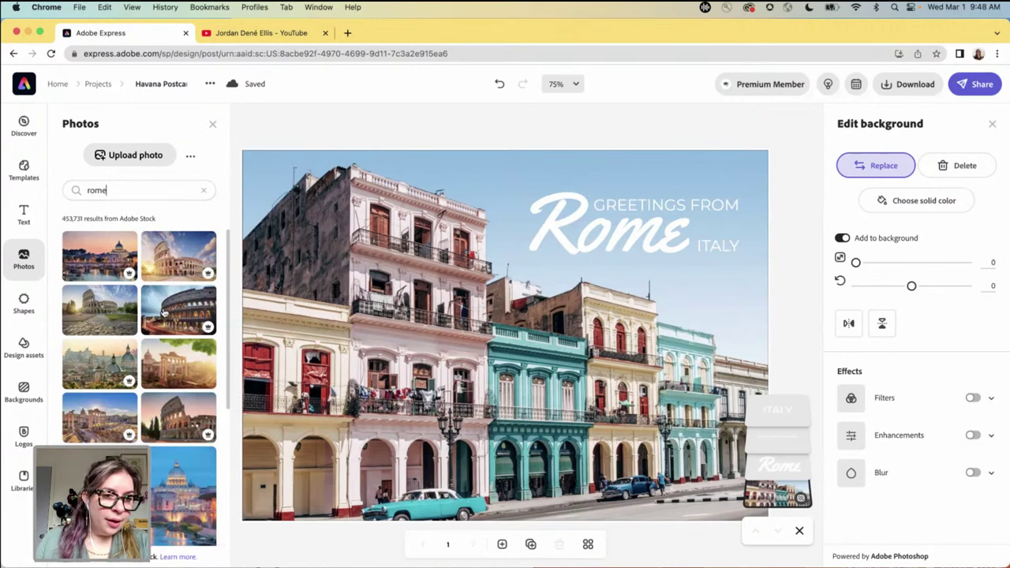
pyautogui.scroll(-1, 164, 315)
pyautogui.scroll(1, 166, 320)
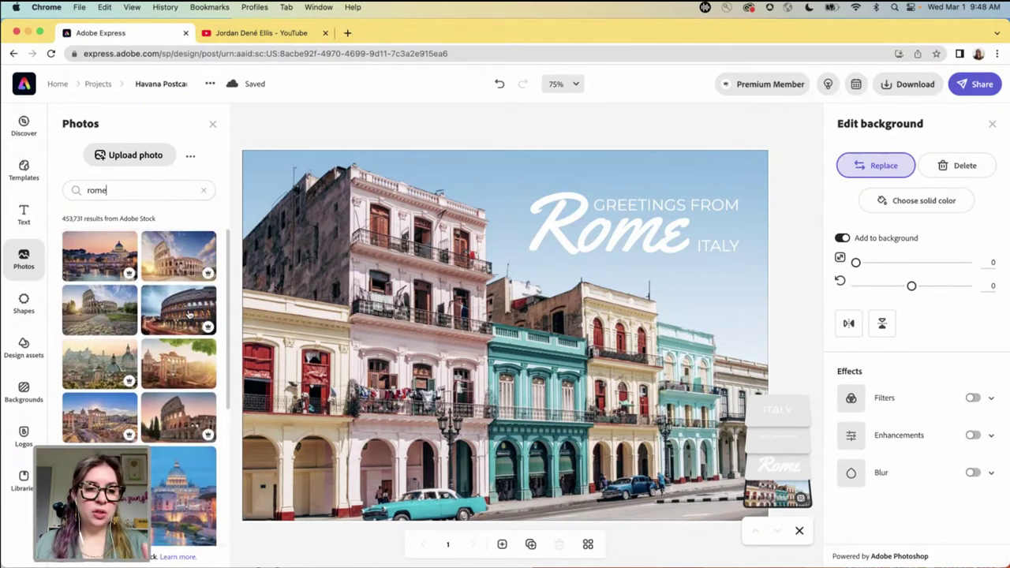
pyautogui.scroll(-5, 188, 314)
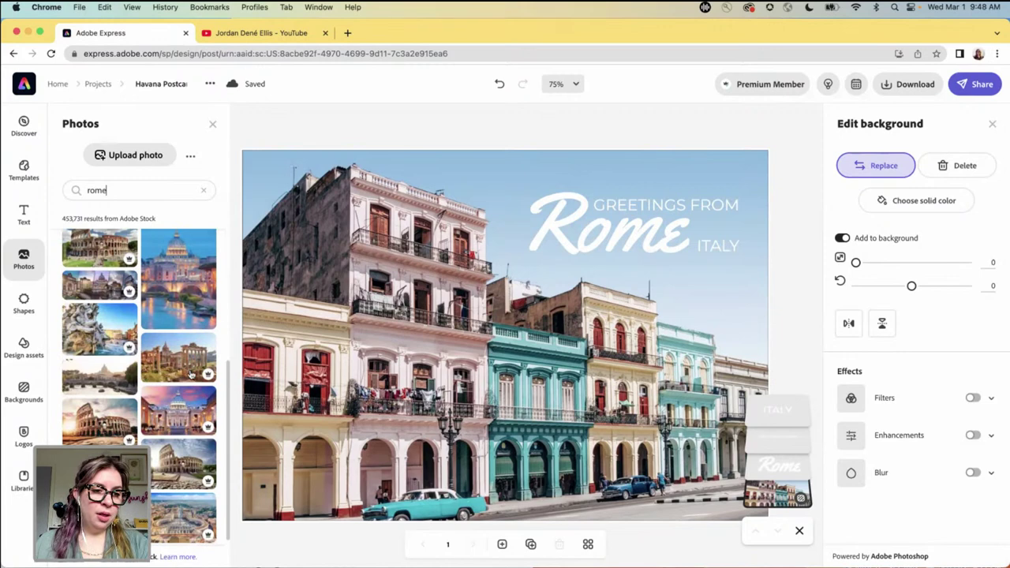
pyautogui.scroll(-2, 188, 371)
pyautogui.scroll(3, 191, 367)
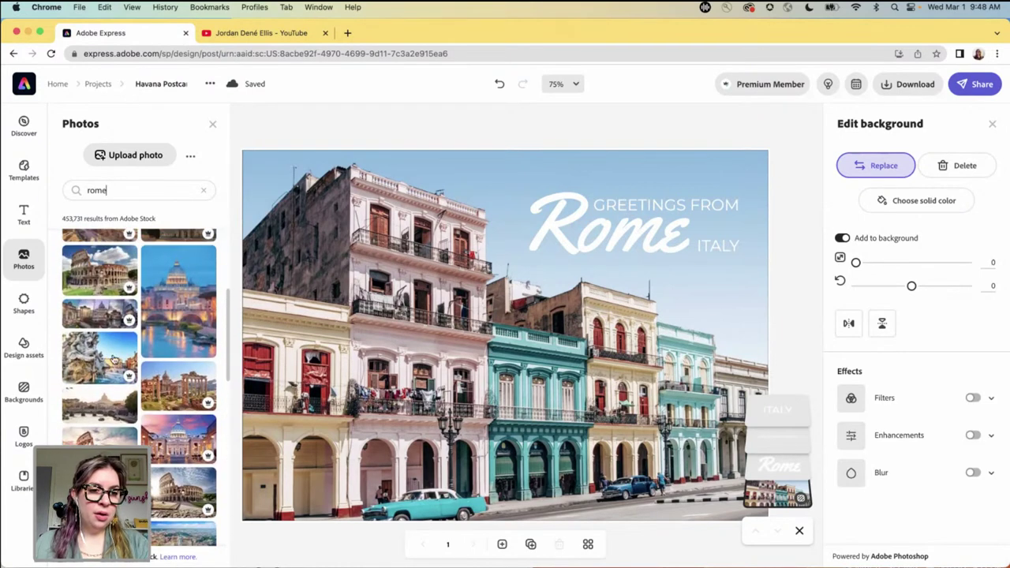
pyautogui.click(109, 357)
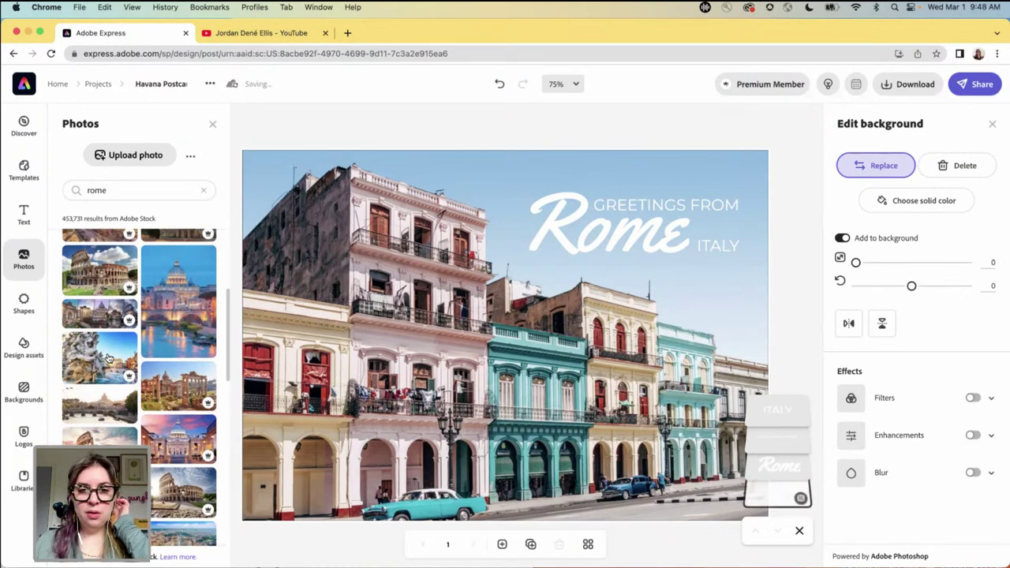
pyautogui.click(471, 134)
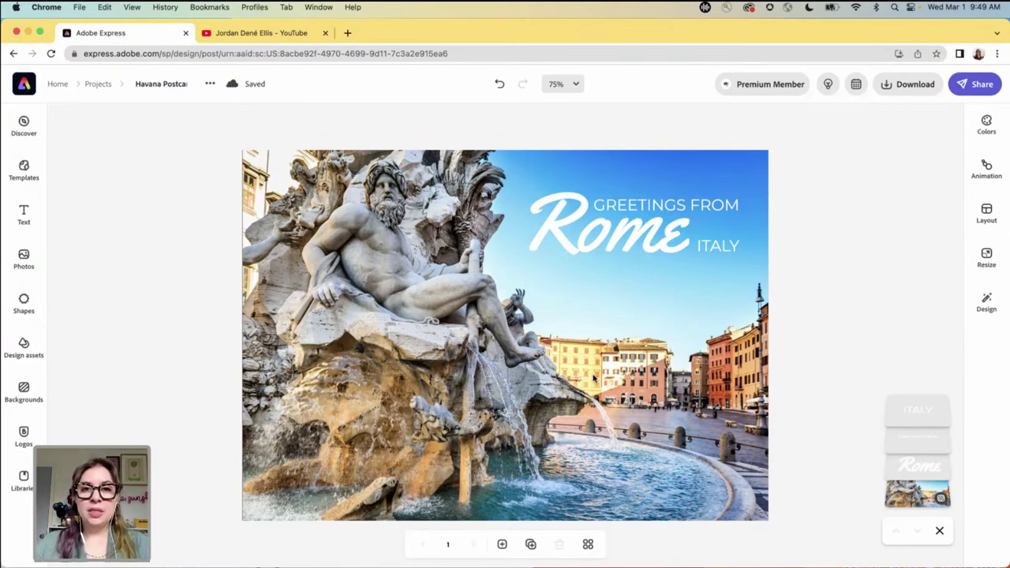
# - Duplicate the page as the postcard back, delete its photo, and set a light grey background
pyautogui.click(531, 544)
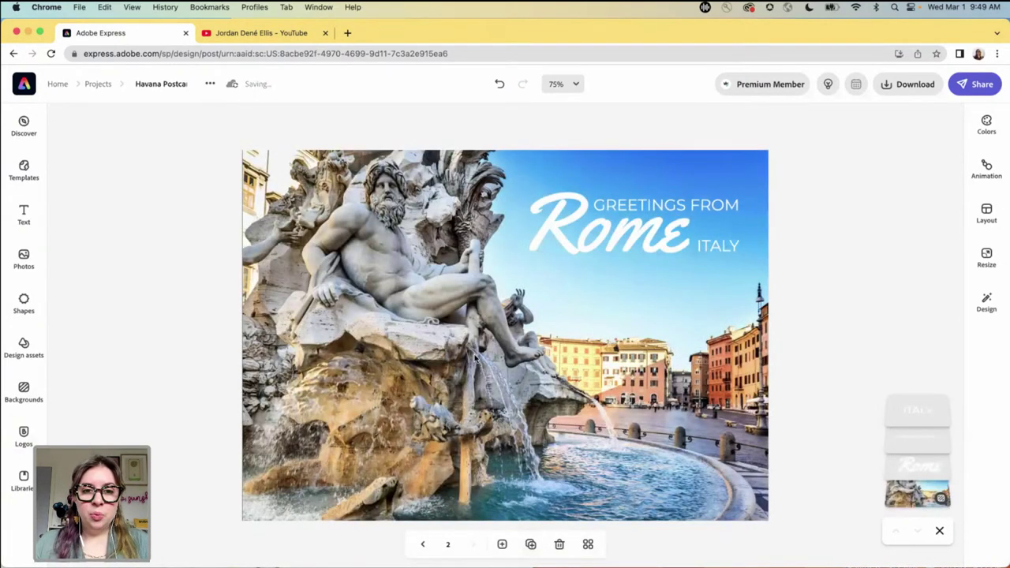
pyautogui.click(479, 368)
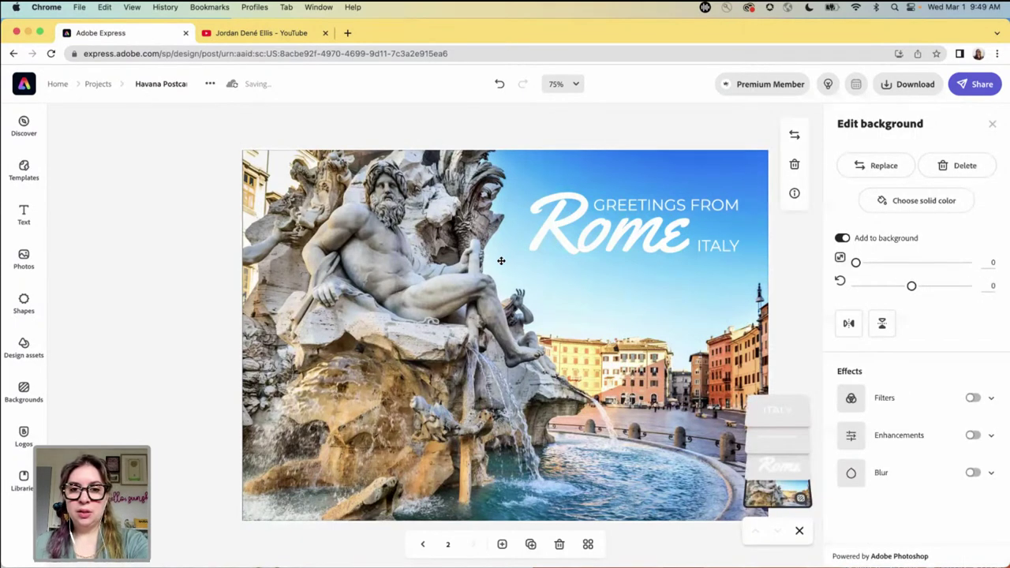
pyautogui.click(842, 240)
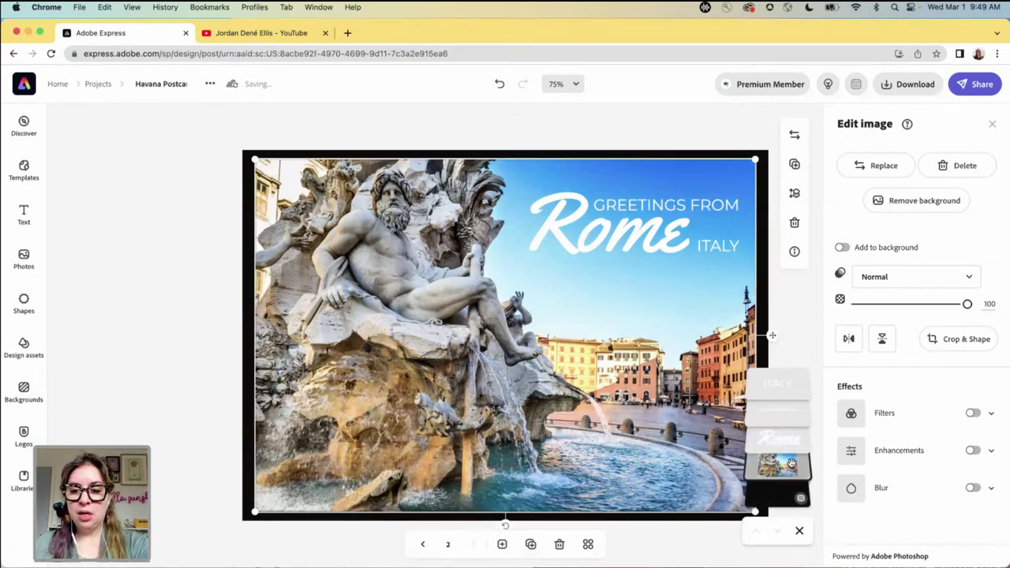
pyautogui.press('Delete')
pyautogui.click(755, 361)
pyautogui.click(916, 183)
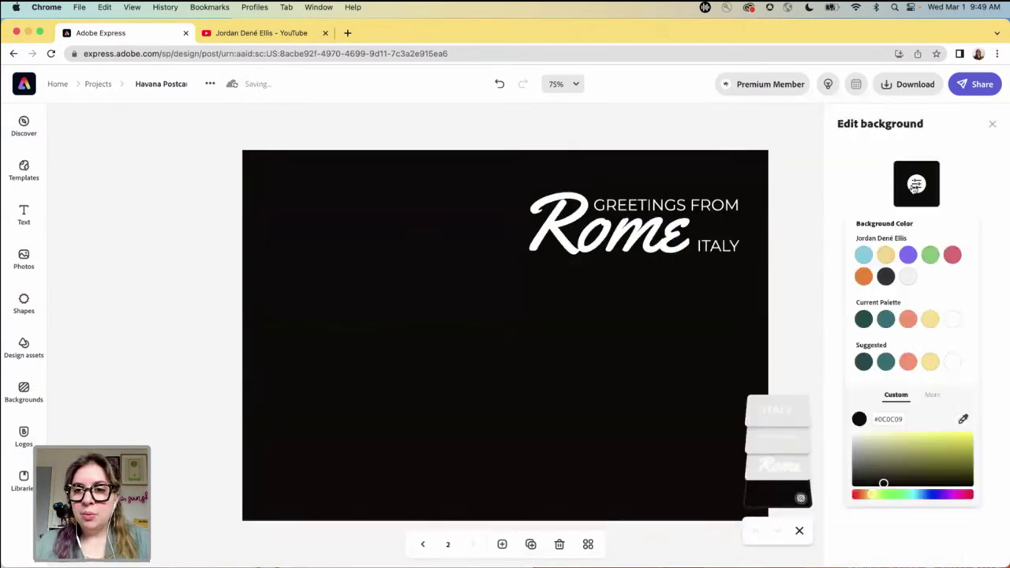
pyautogui.click(907, 277)
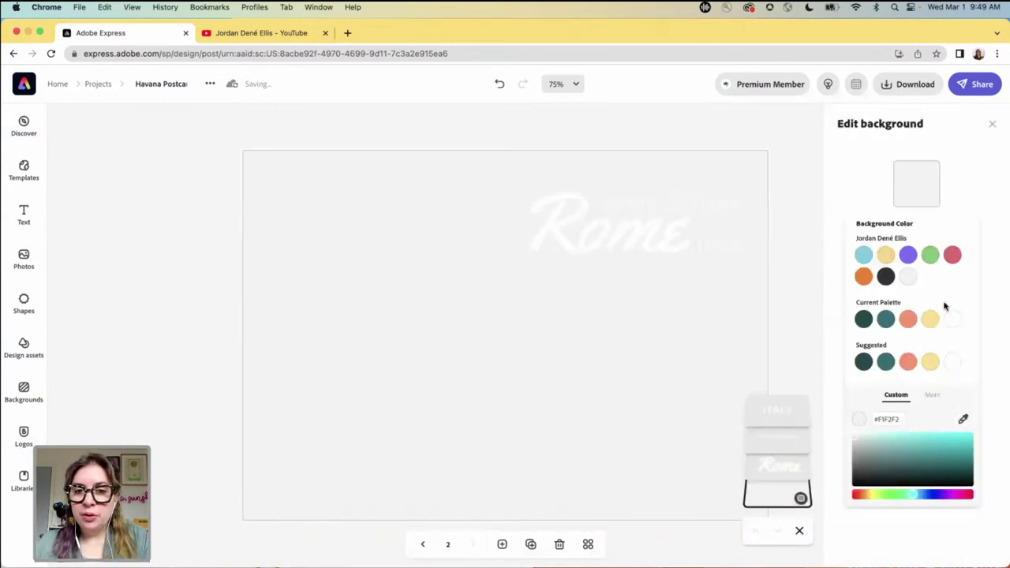
pyautogui.click(953, 320)
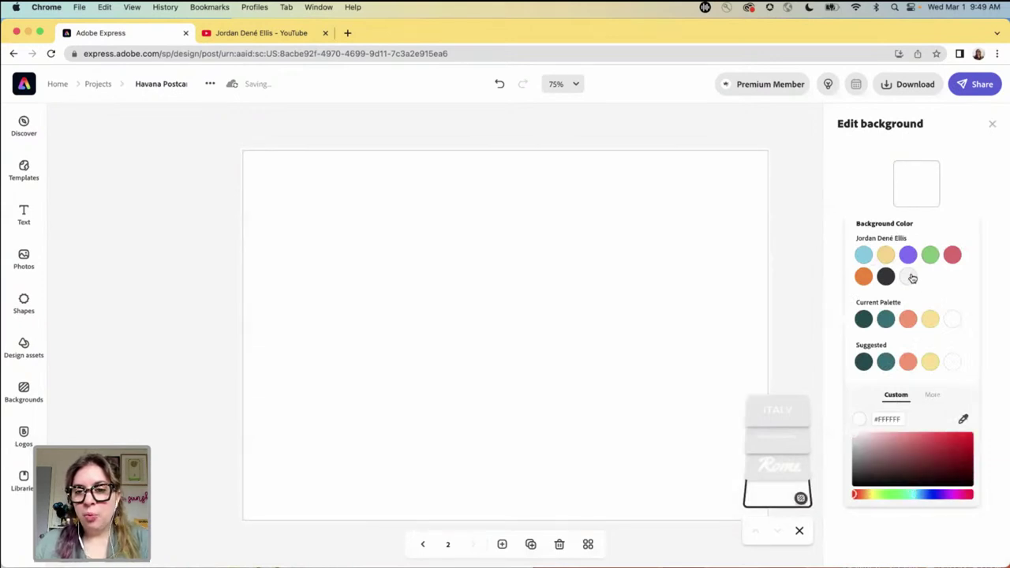
pyautogui.click(908, 277)
# - Recolour the Rome, GREETINGS FROM and ITALY texts dark
pyautogui.click(640, 224)
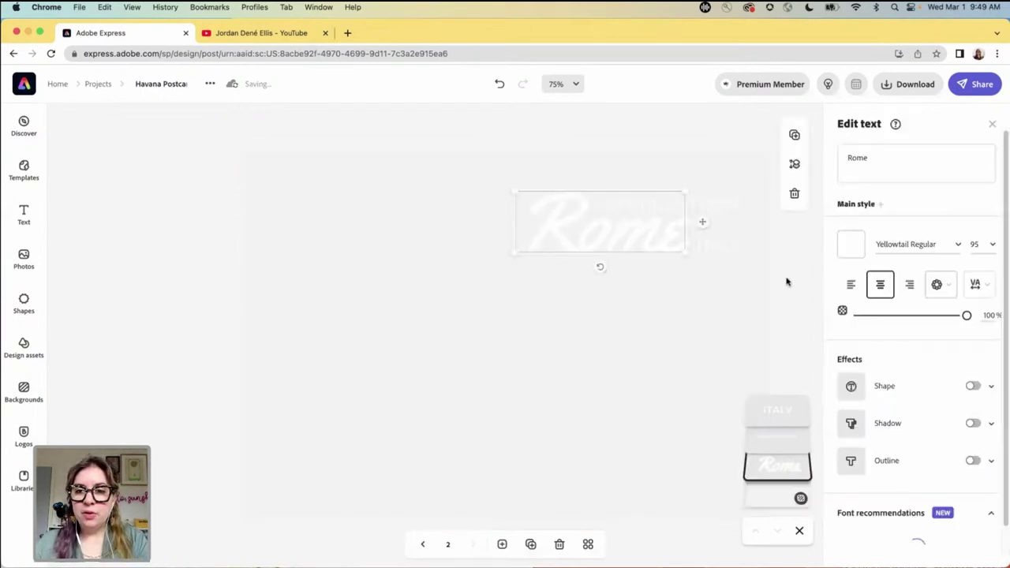
pyautogui.click(851, 244)
pyautogui.click(730, 151)
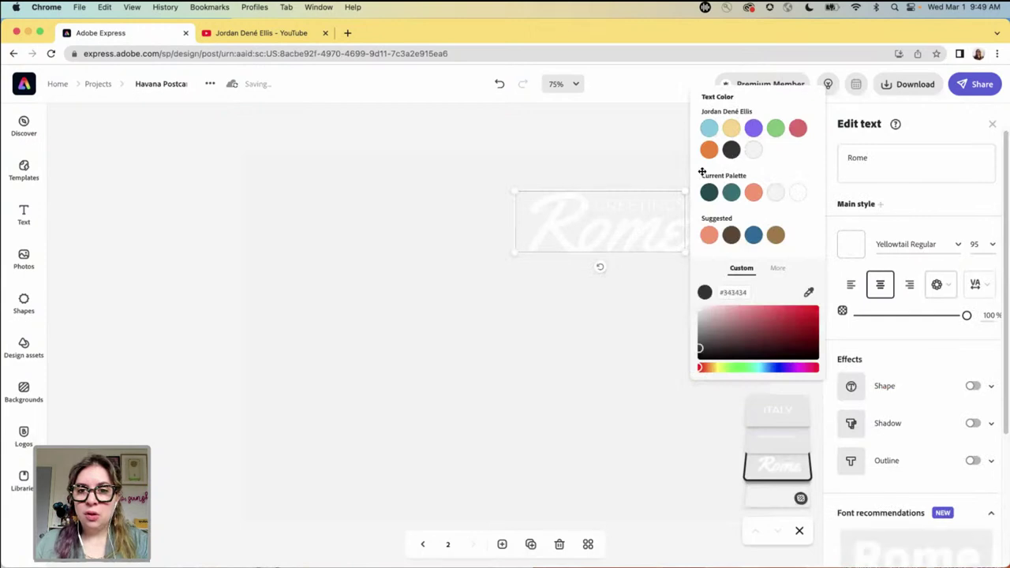
pyautogui.click(658, 206)
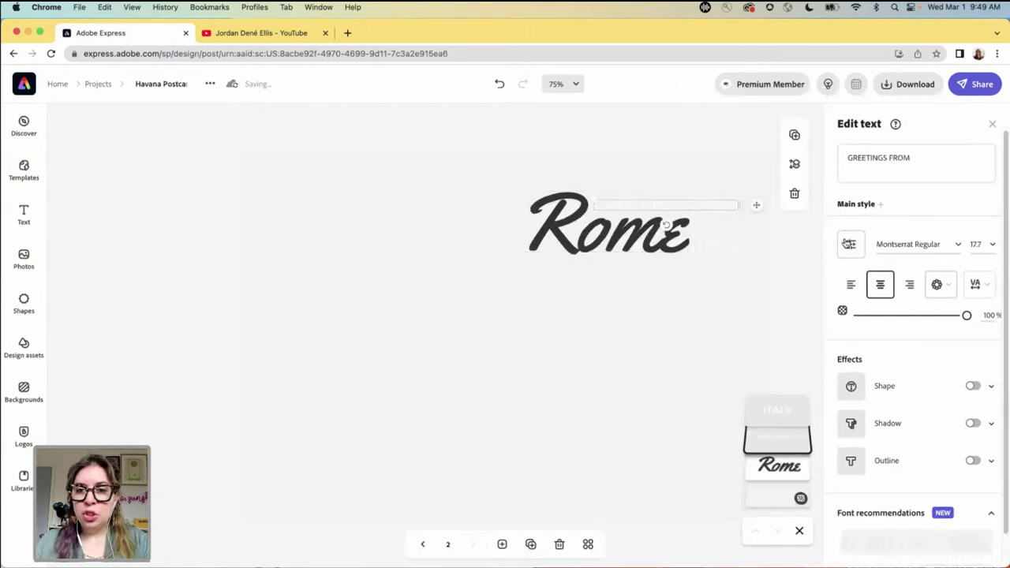
pyautogui.click(850, 243)
pyautogui.click(729, 151)
pyautogui.click(636, 266)
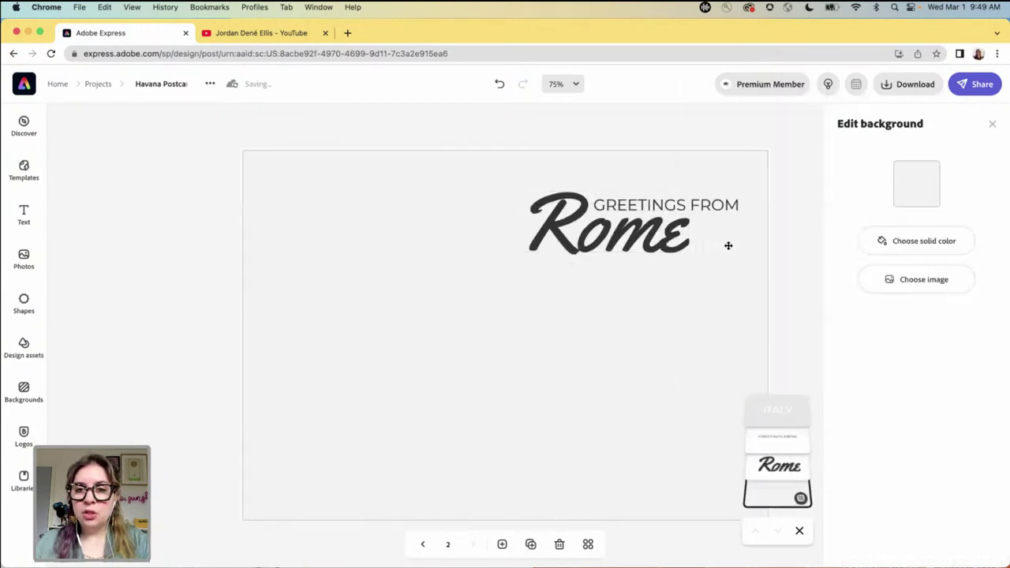
pyautogui.click(726, 245)
pyautogui.click(851, 244)
pyautogui.click(731, 150)
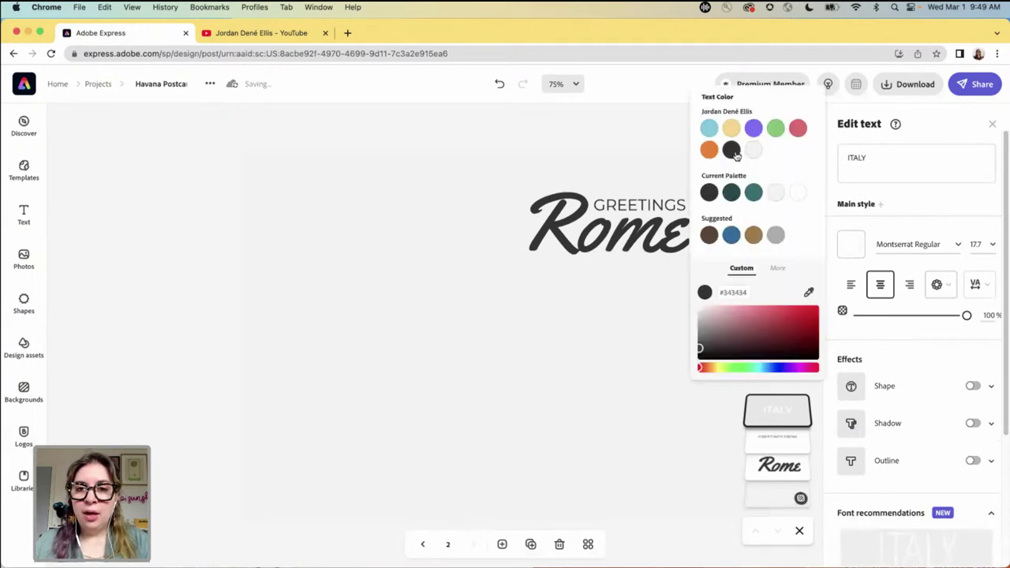
pyautogui.click(168, 247)
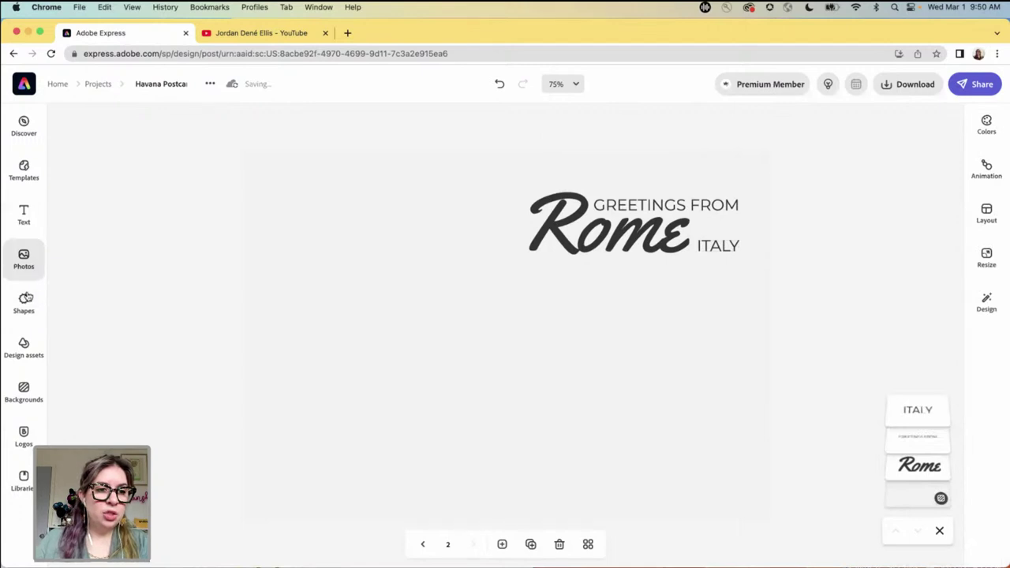
# - Add a straight line with stroke 5 and shorten it from the left
pyautogui.click(24, 301)
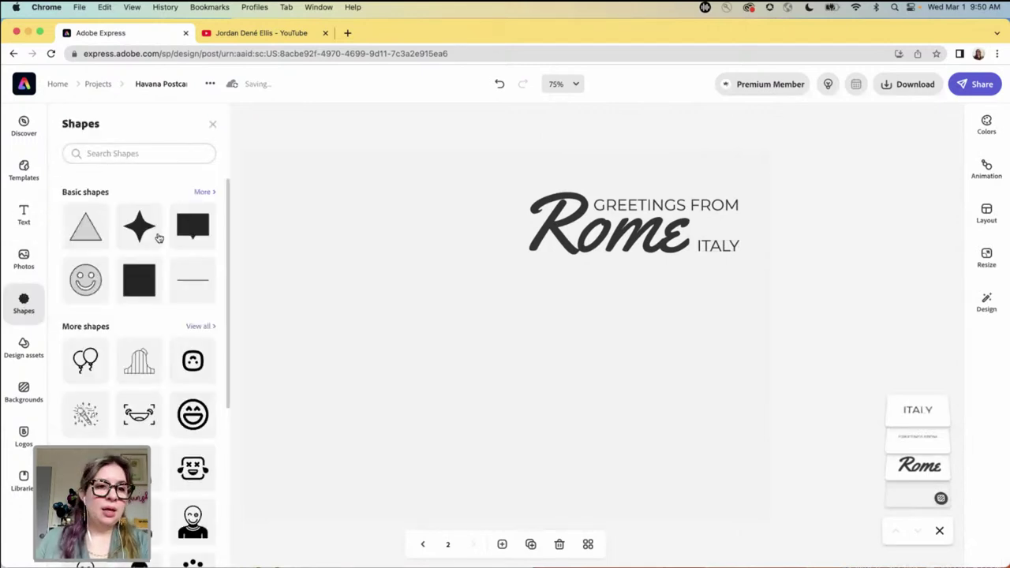
pyautogui.click(186, 286)
pyautogui.click(449, 335)
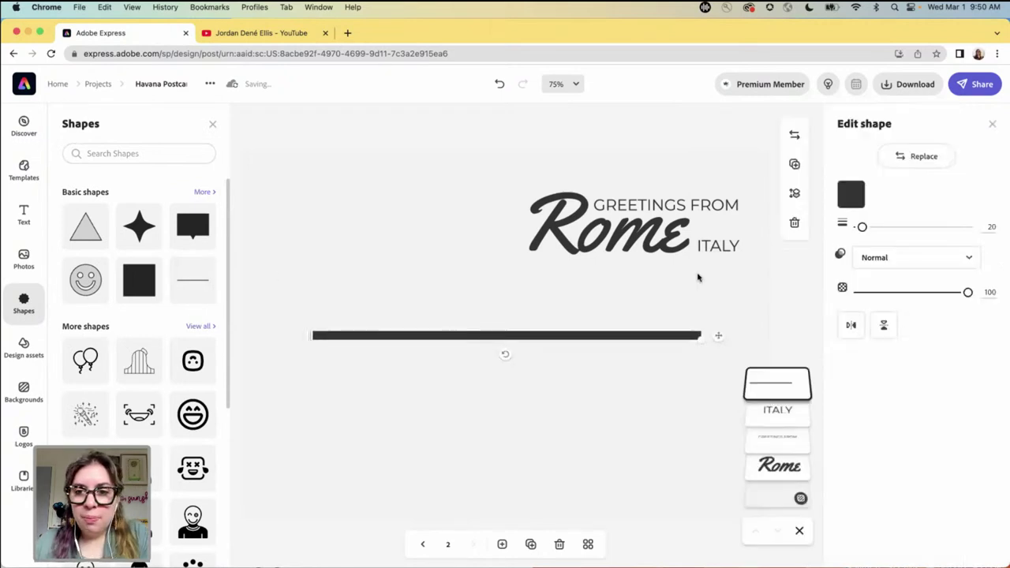
pyautogui.moveTo(862, 227); pyautogui.dragTo(857, 229)
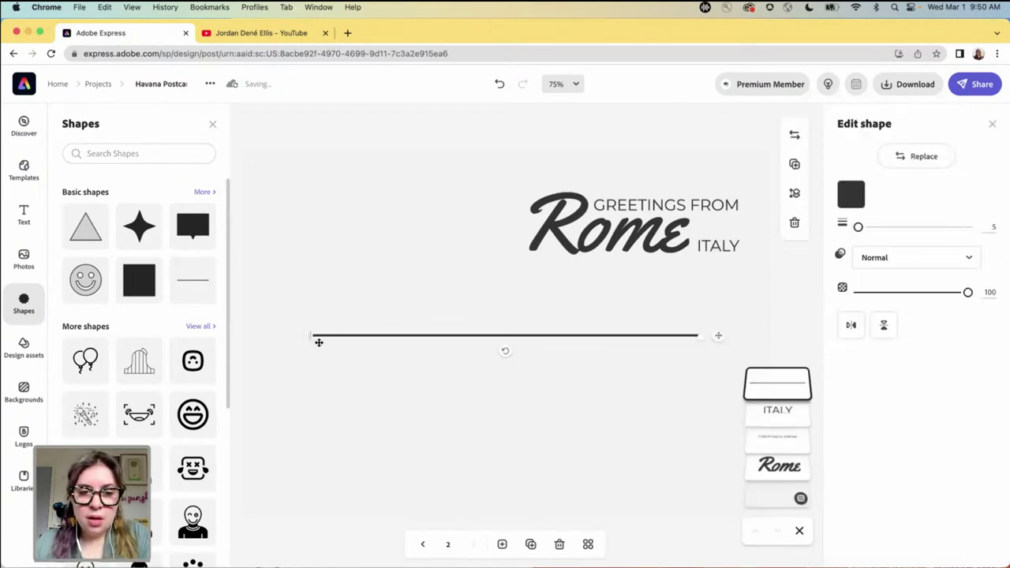
pyautogui.moveTo(313, 336); pyautogui.dragTo(572, 334)
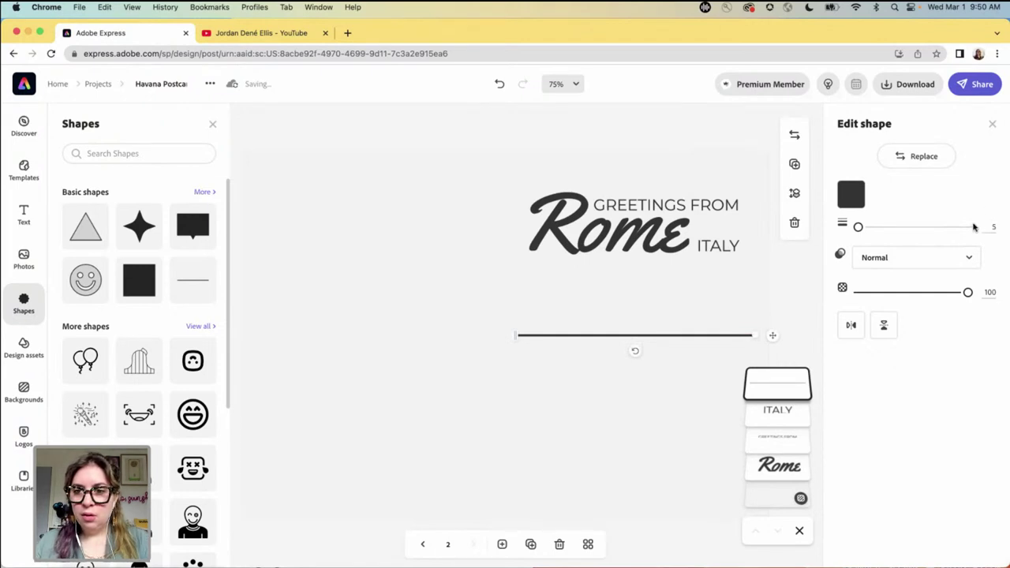
pyautogui.click(792, 315)
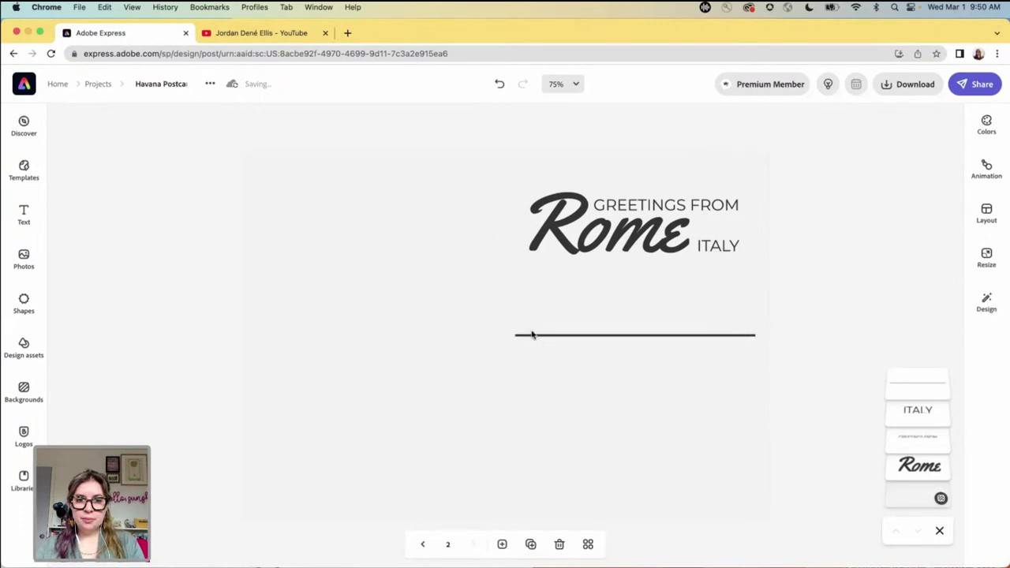
# - Move the three-part Rome heading together to the top left
pyautogui.click(604, 210)
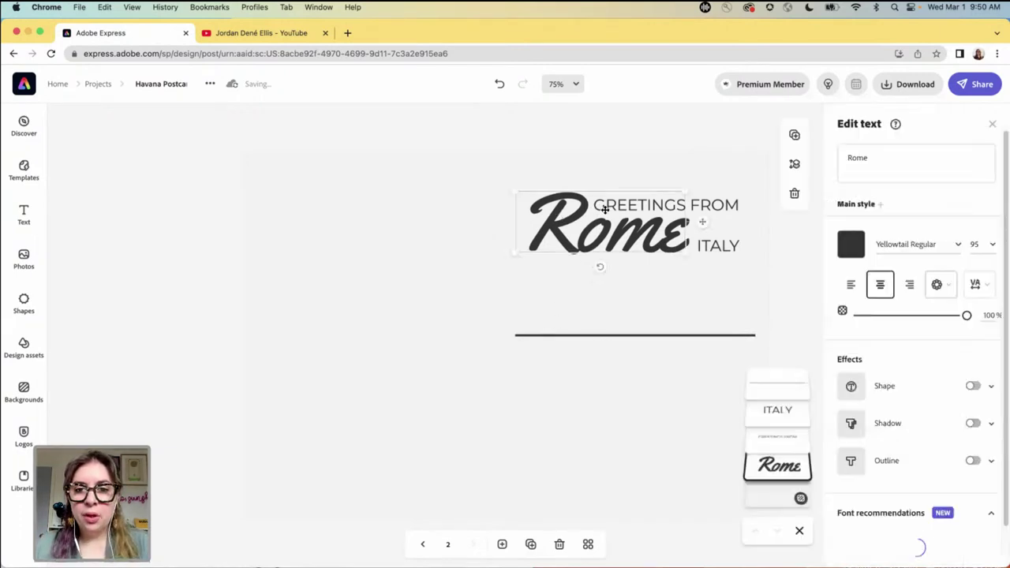
pyautogui.click(769, 257)
pyautogui.click(677, 210)
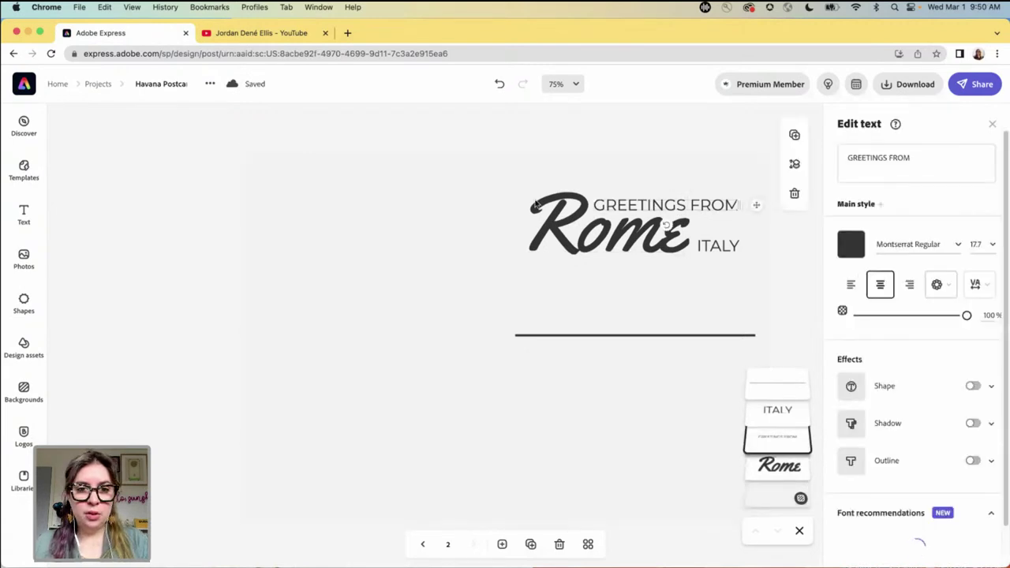
pyautogui.moveTo(516, 134); pyautogui.dragTo(736, 282)
pyautogui.moveTo(646, 230); pyautogui.dragTo(387, 206)
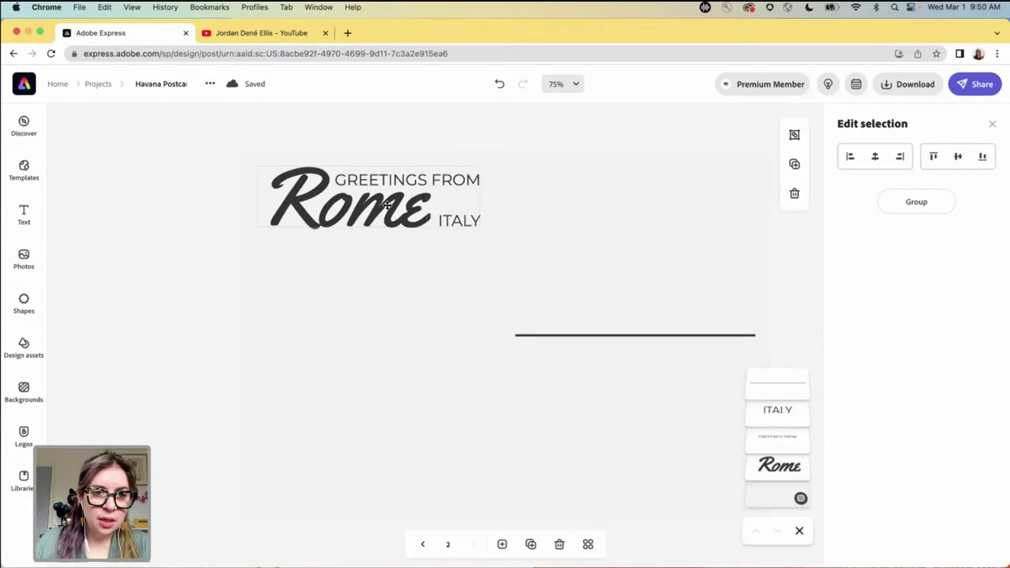
pyautogui.click(217, 327)
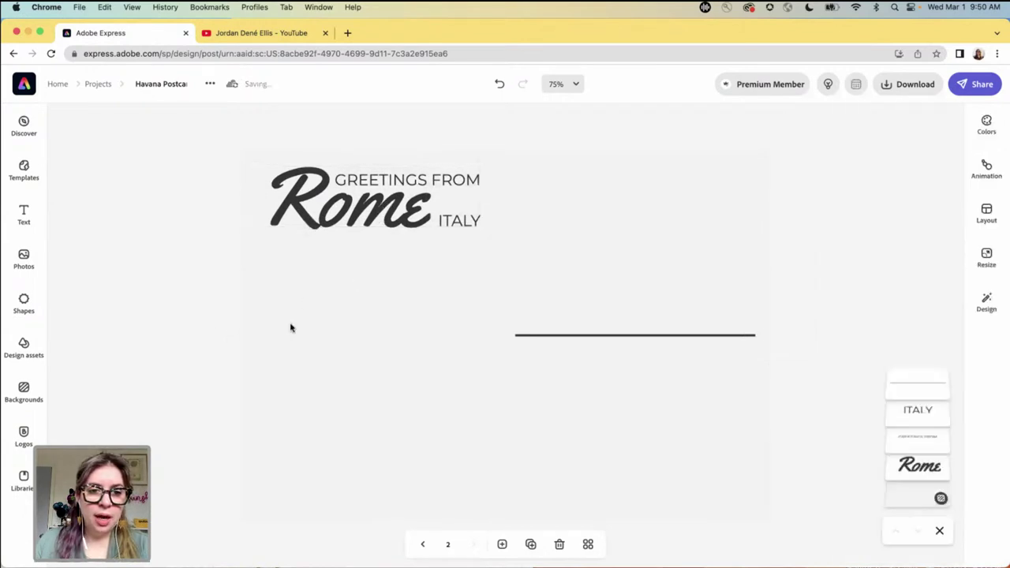
# - Duplicate the line three times and space the copies down as address lines
pyautogui.click(571, 336)
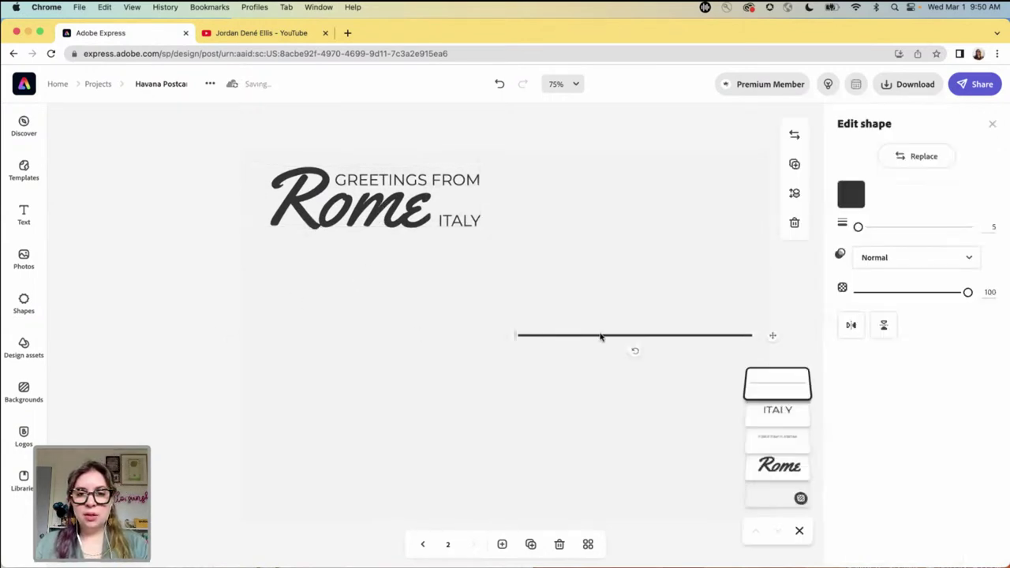
pyautogui.click(795, 164)
pyautogui.moveTo(624, 354); pyautogui.dragTo(603, 440)
pyautogui.click(795, 164)
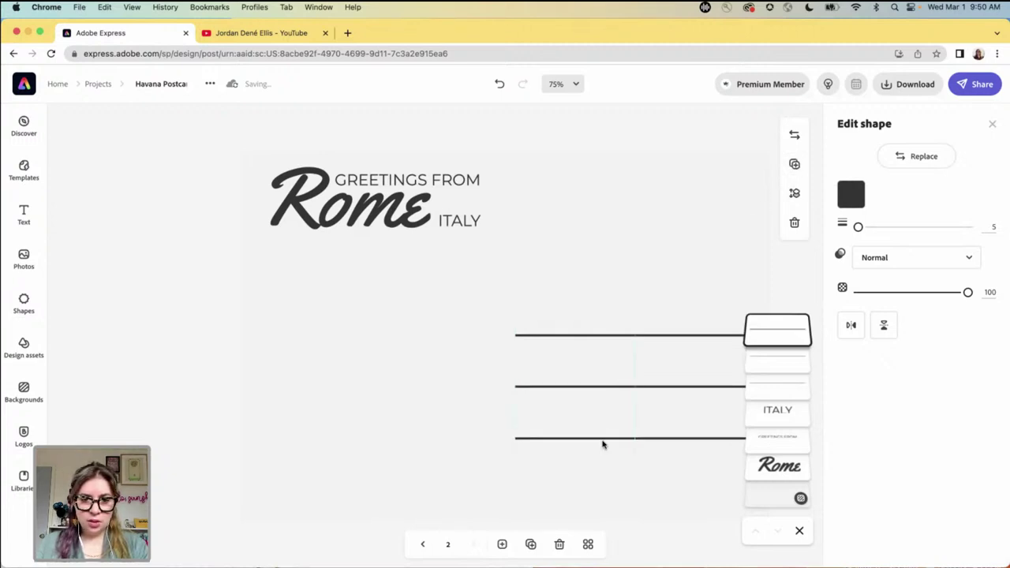
pyautogui.click(795, 164)
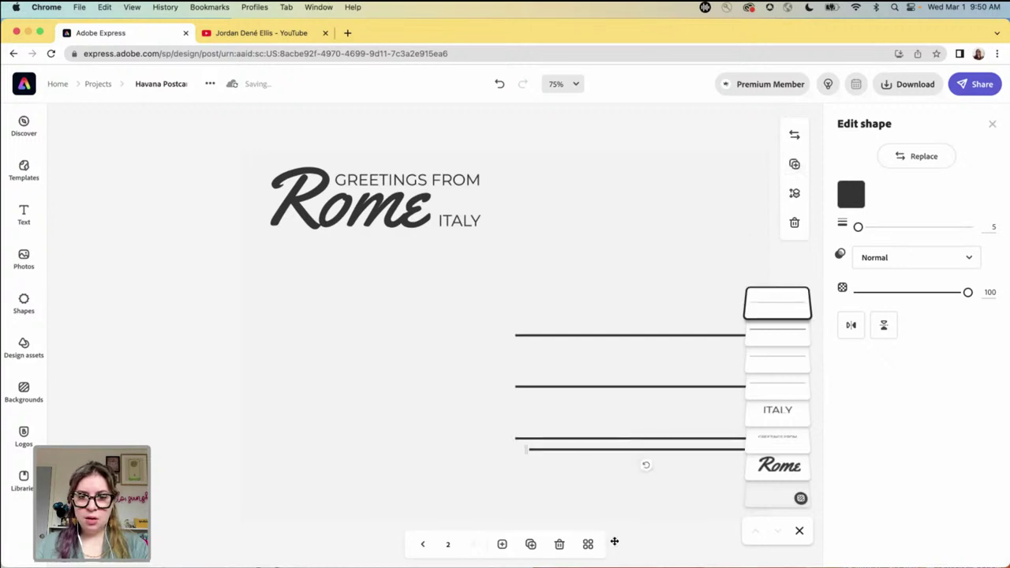
pyautogui.moveTo(600, 456); pyautogui.dragTo(592, 493)
pyautogui.click(209, 383)
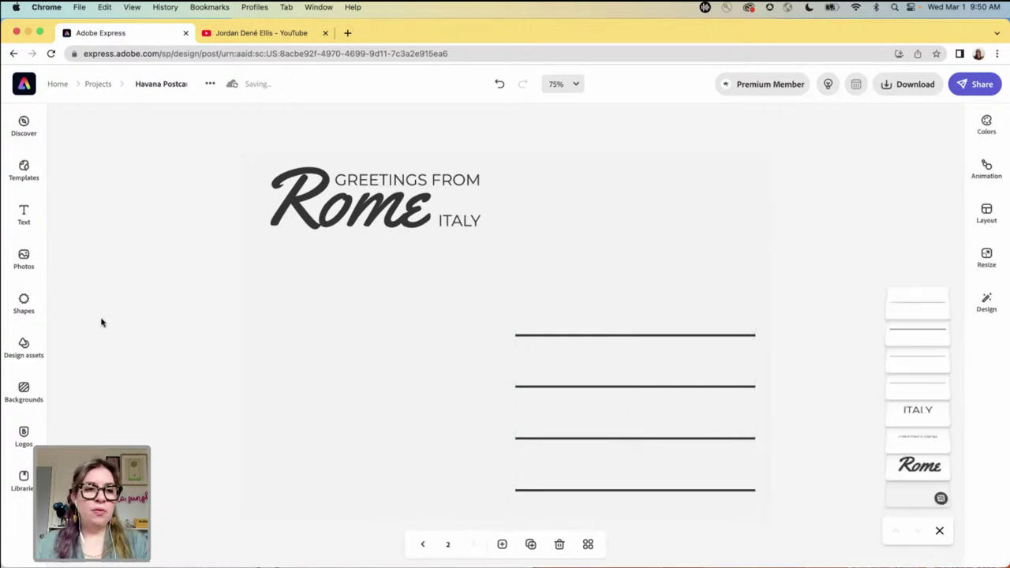
# - Add a square from Shapes and resize it into a small rectangle
pyautogui.click(25, 305)
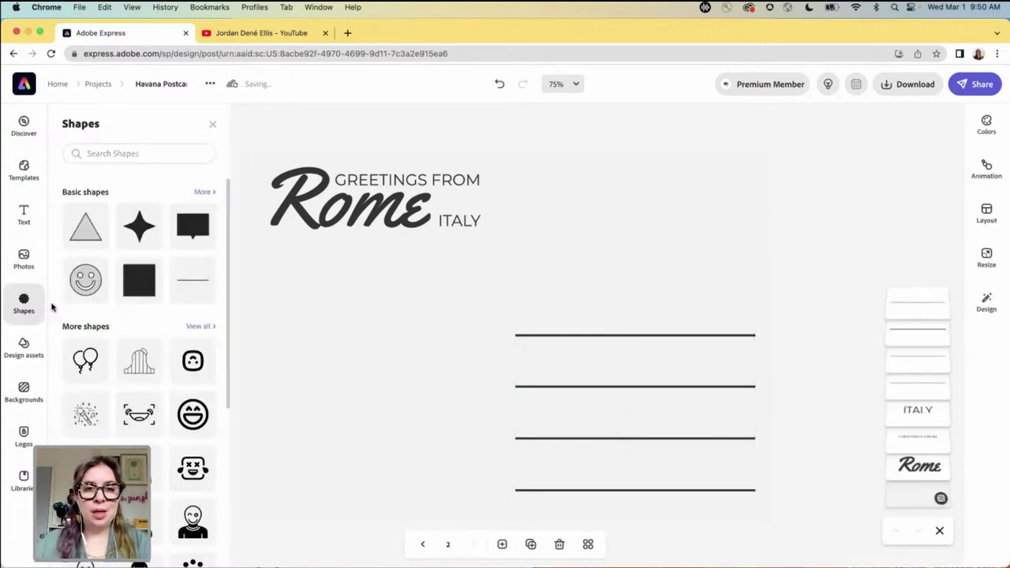
pyautogui.click(139, 281)
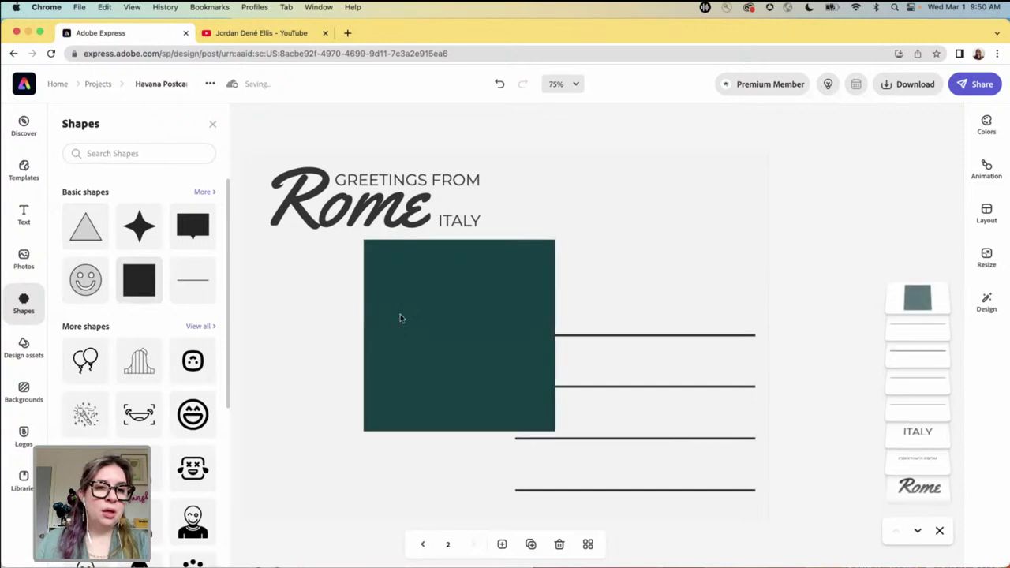
pyautogui.moveTo(555, 335); pyautogui.dragTo(481, 336)
pyautogui.moveTo(423, 430); pyautogui.dragTo(422, 333)
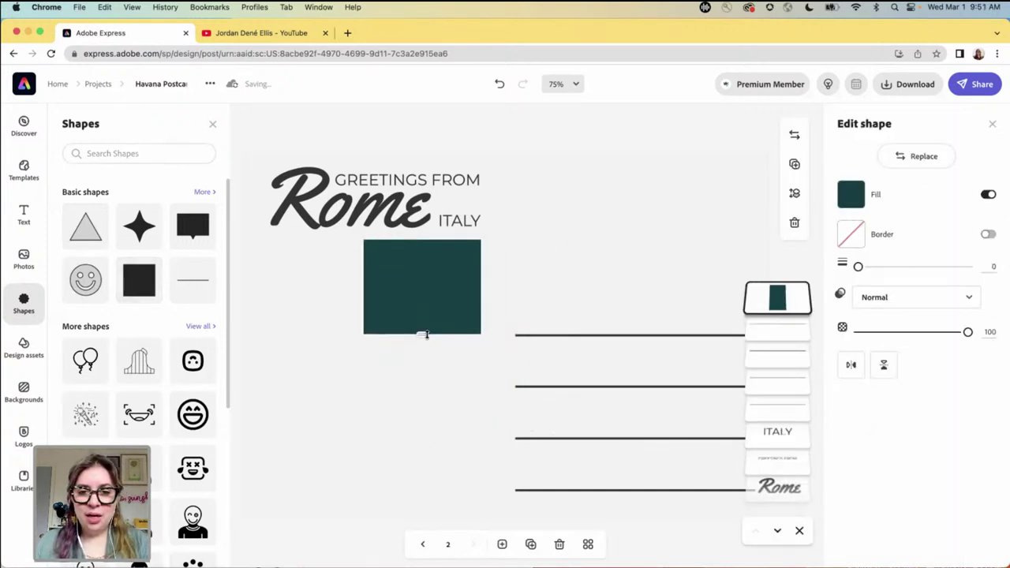
pyautogui.moveTo(480, 287); pyautogui.dragTo(434, 286)
pyautogui.moveTo(432, 334); pyautogui.dragTo(428, 325)
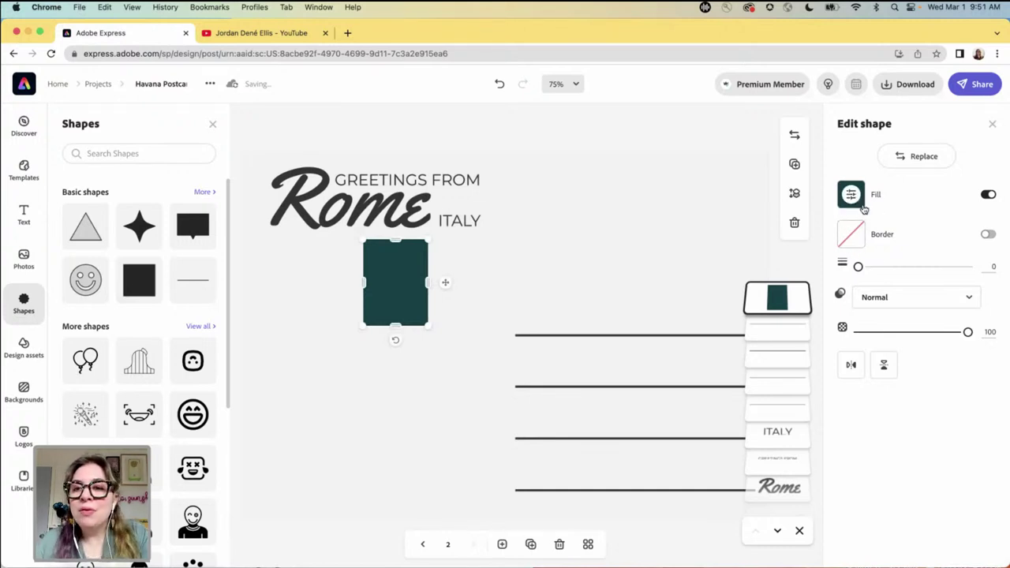
# - Give the rectangle a dark grey #343434 border of width 5 and no fill
pyautogui.click(989, 237)
pyautogui.click(857, 242)
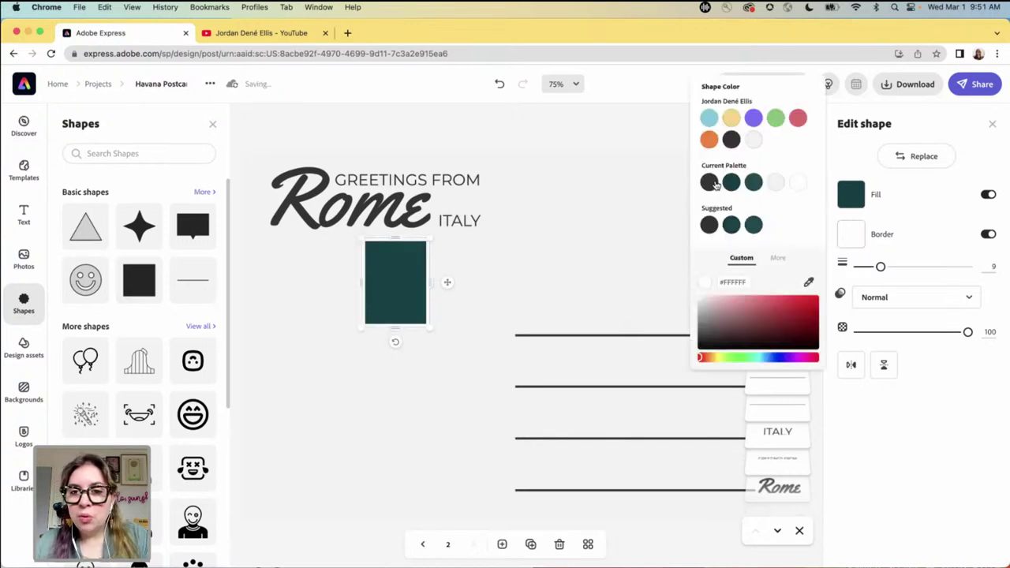
pyautogui.click(728, 142)
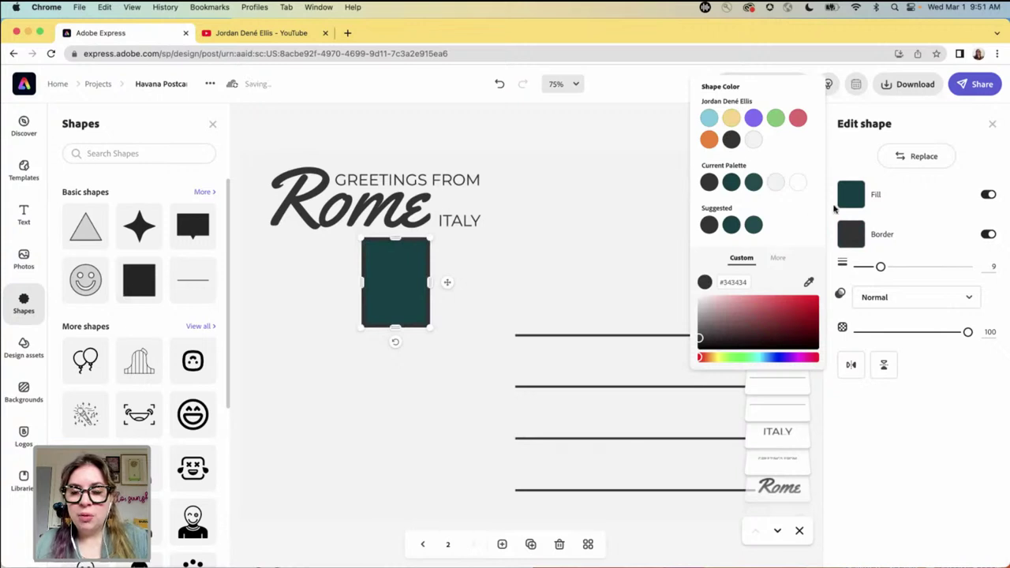
pyautogui.click(988, 195)
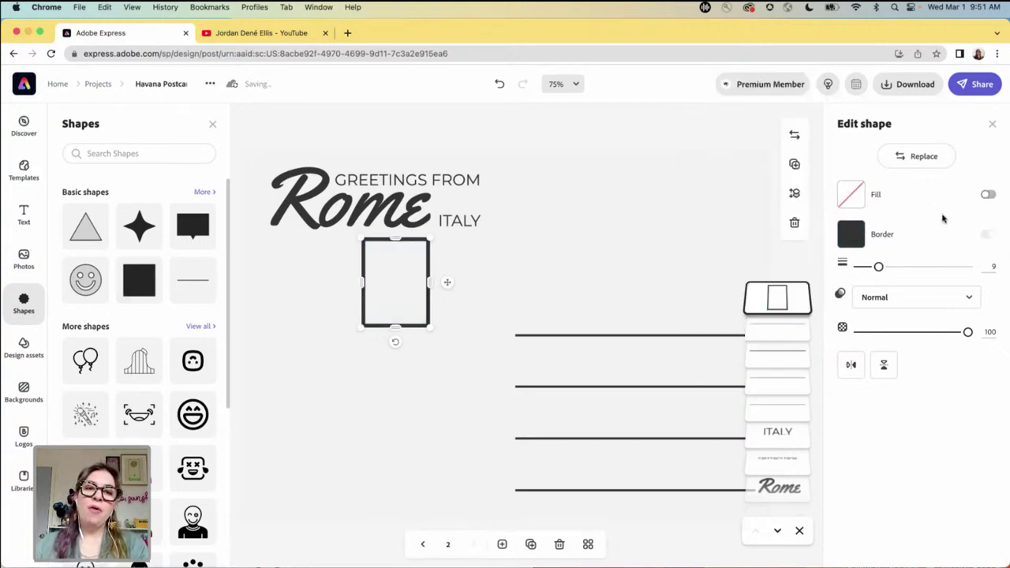
pyautogui.click(990, 267)
pyautogui.write('5')
pyautogui.press('Return')
# - Move the hollow rectangle to the top-right corner and shrink it to stamp size
pyautogui.moveTo(394, 264); pyautogui.dragTo(708, 201)
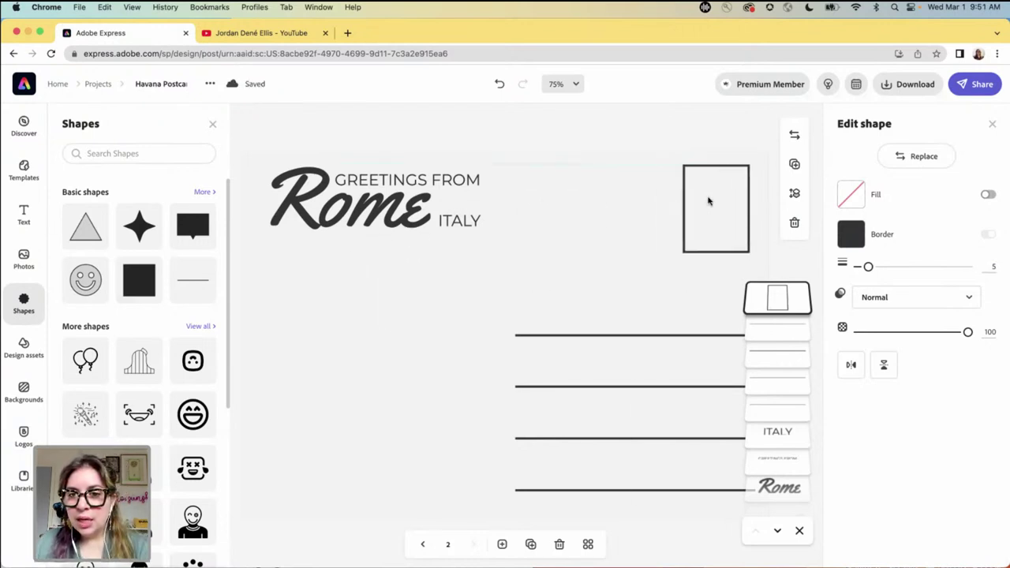
pyautogui.click(708, 201)
pyautogui.moveTo(715, 253); pyautogui.dragTo(717, 239)
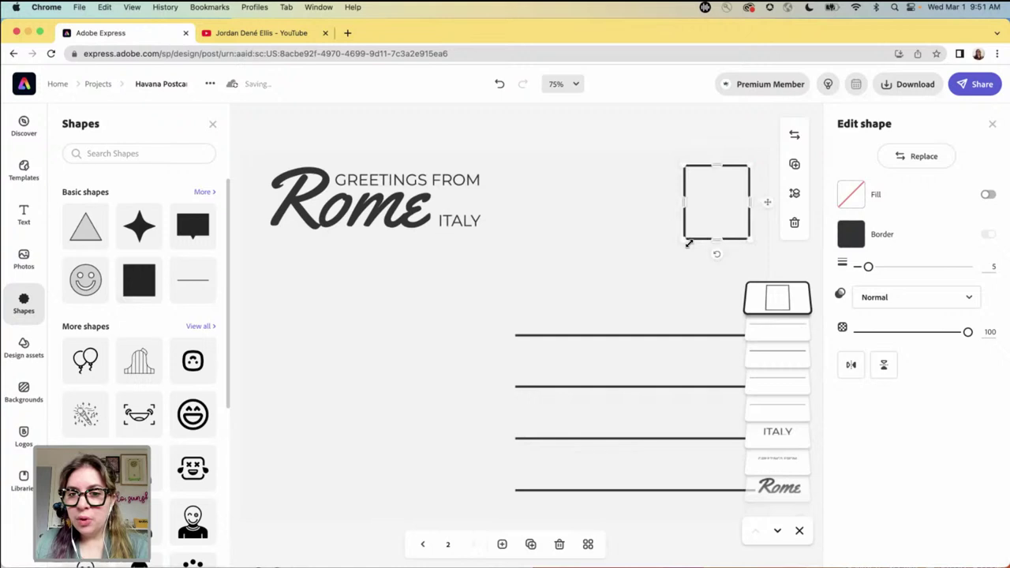
pyautogui.moveTo(684, 202); pyautogui.dragTo(692, 202)
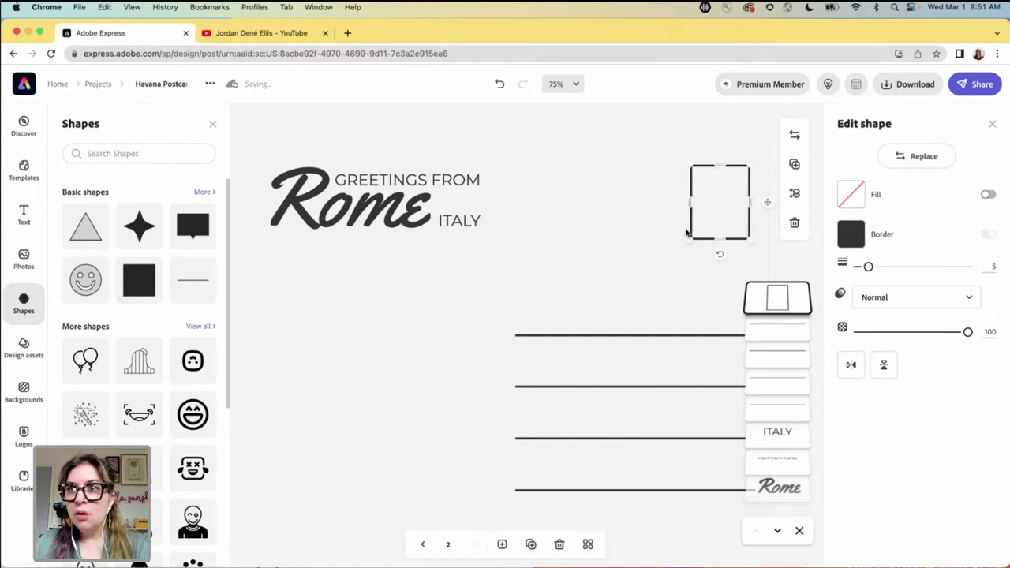
pyautogui.moveTo(688, 238); pyautogui.dragTo(698, 229)
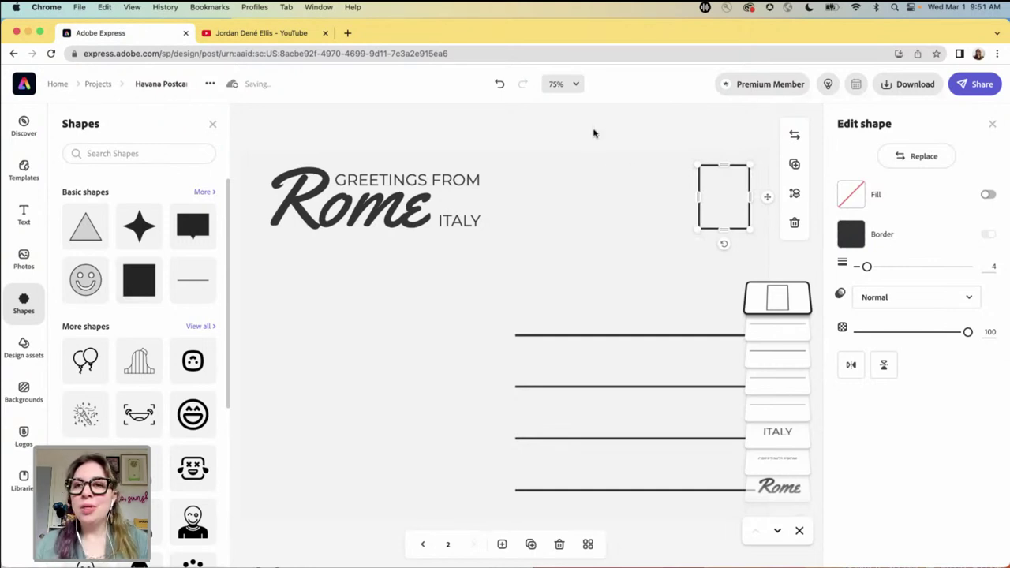
pyautogui.click(594, 134)
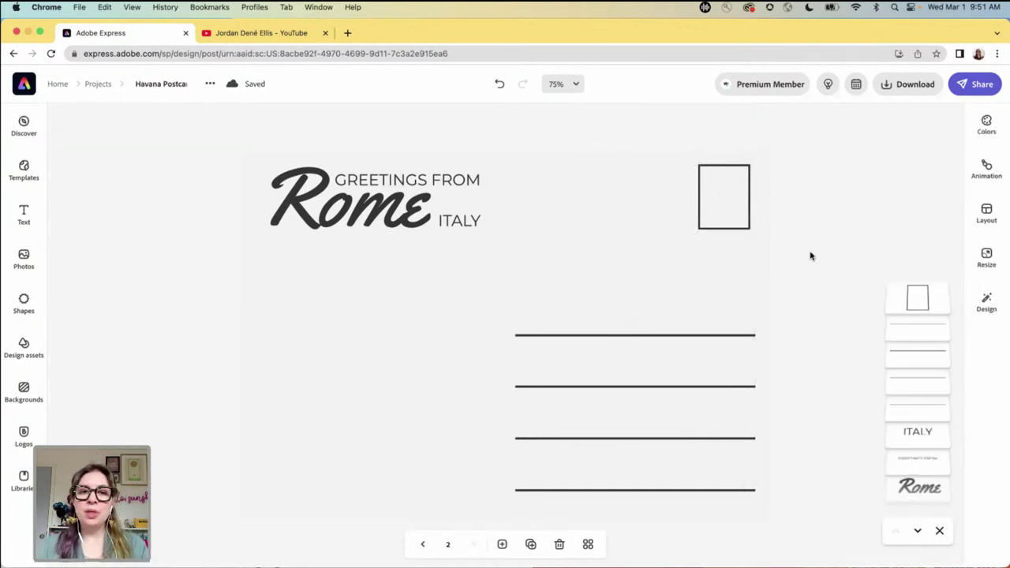
# - Flip between the front and back pages, ending on the fountain-photo front page
pyautogui.click(420, 543)
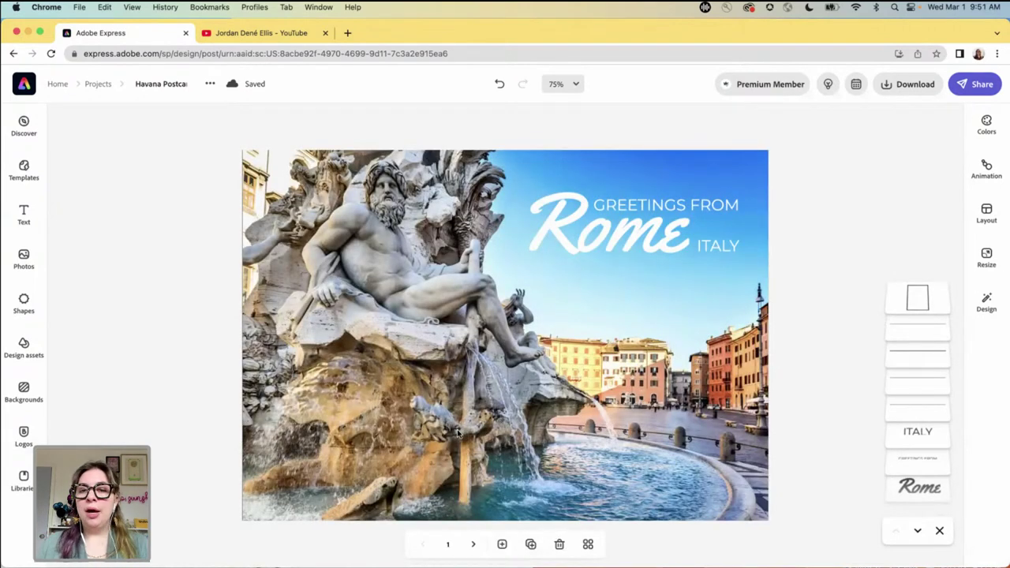
pyautogui.click(474, 545)
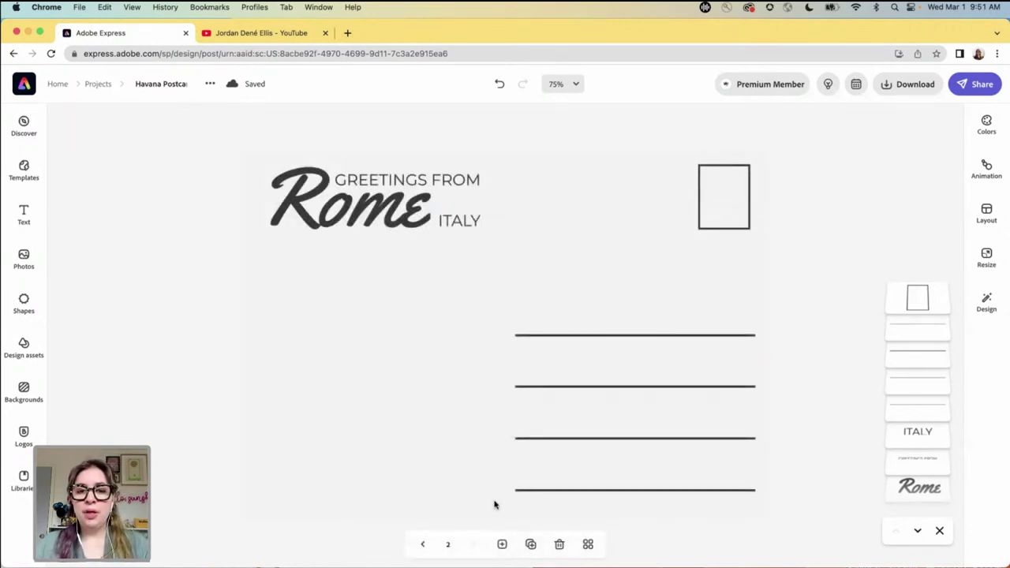
pyautogui.click(422, 544)
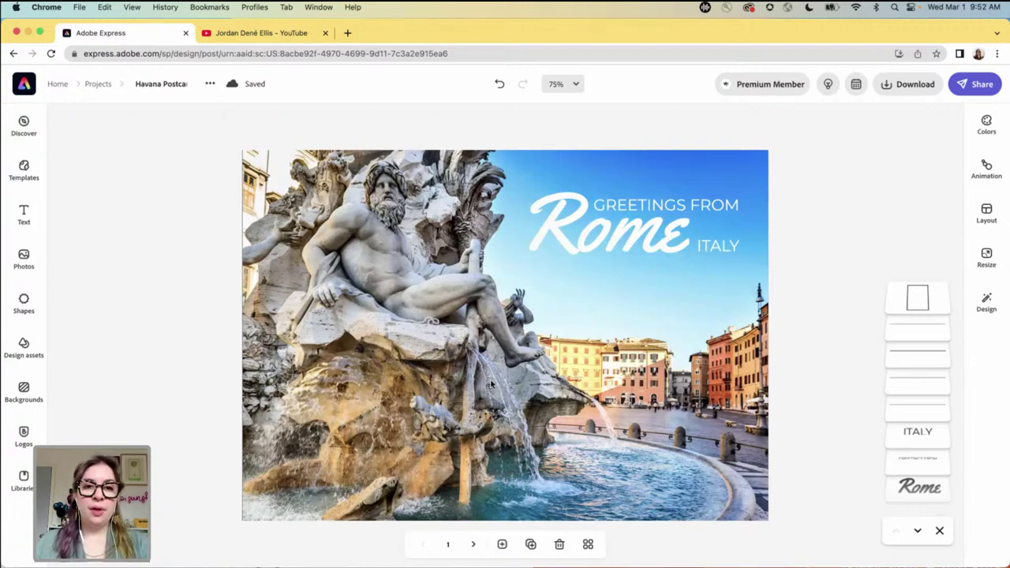
# - Add a duplicate page of the Rome card and select its background photo
pyautogui.click(530, 544)
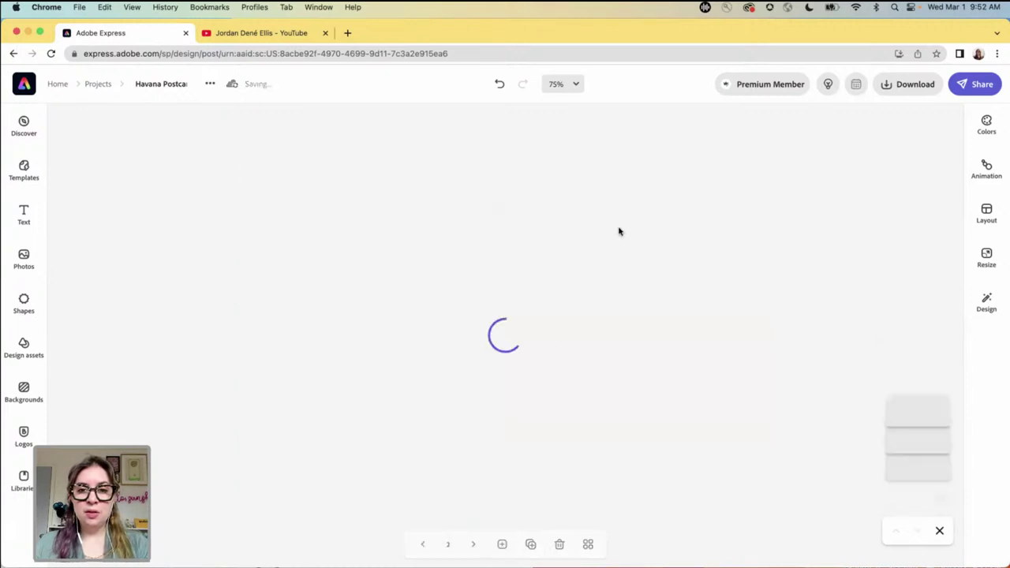
pyautogui.click(678, 206)
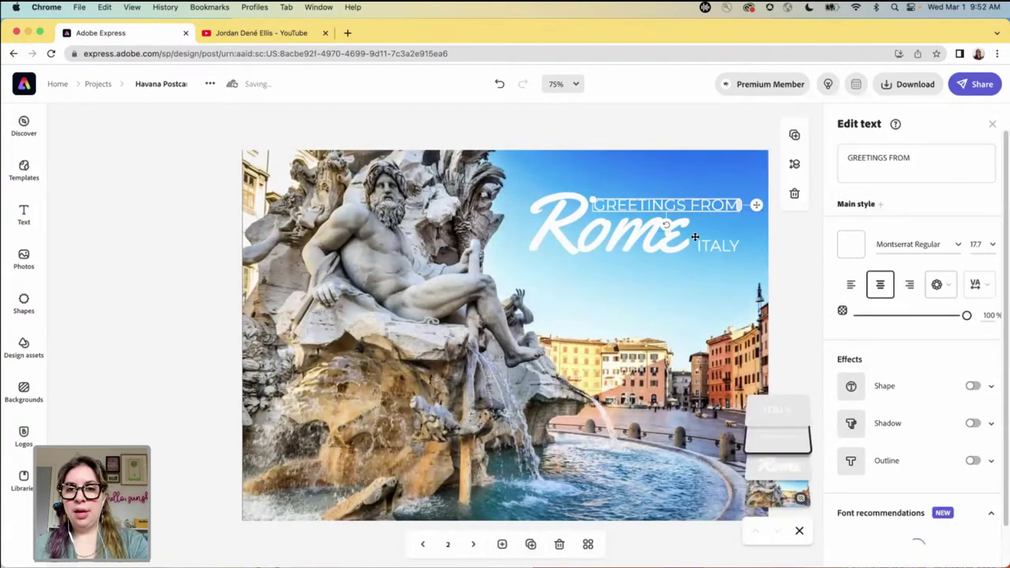
pyautogui.click(621, 240)
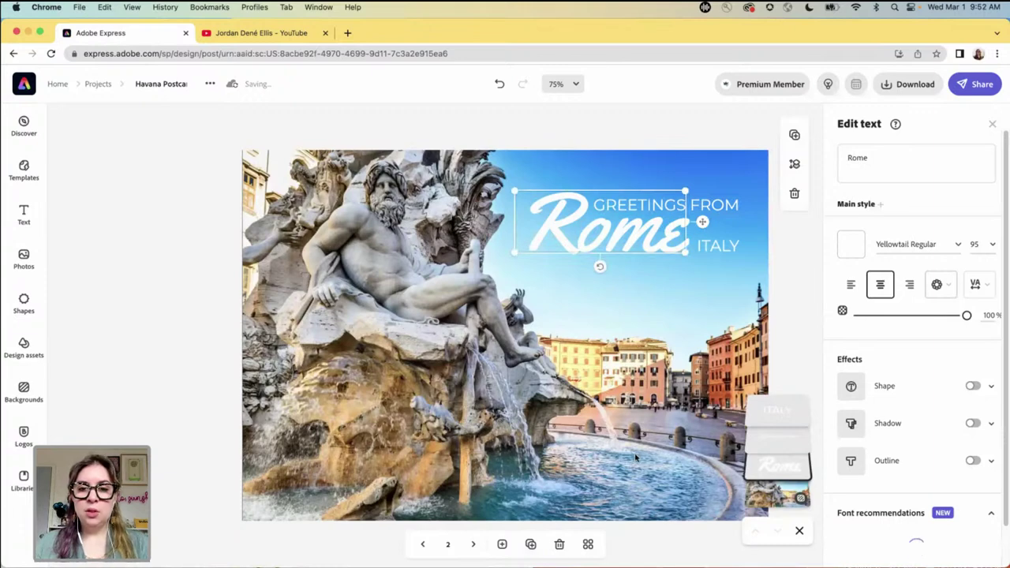
pyautogui.click(773, 496)
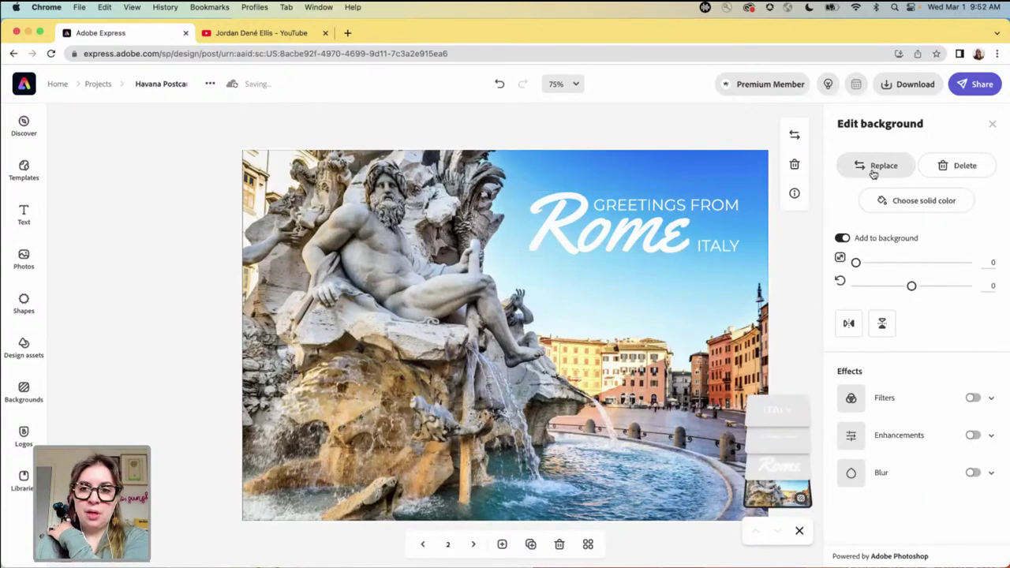
# - Replace the photo with the first Colorful Galaxies image from Backgrounds > Space
pyautogui.click(874, 167)
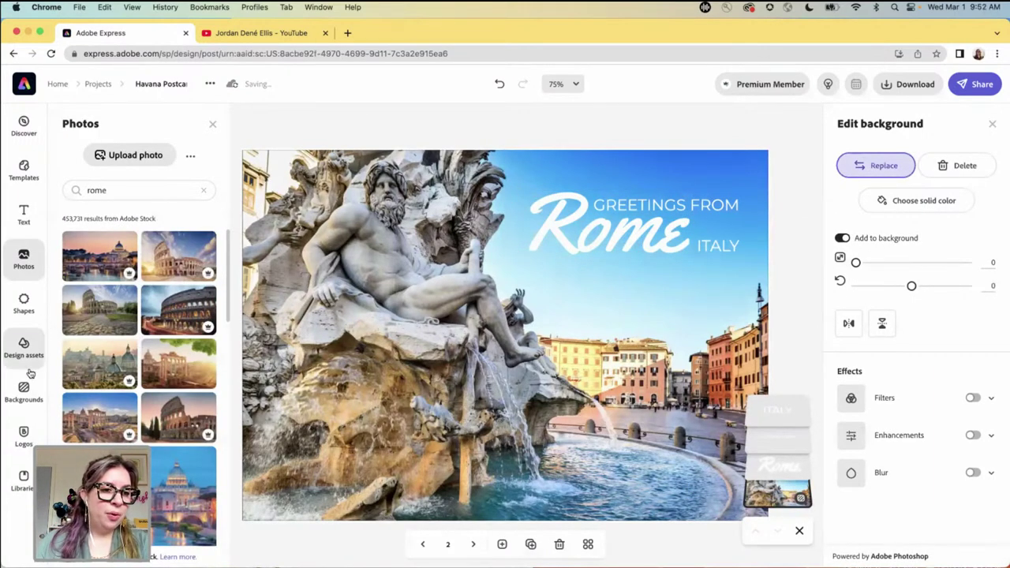
pyautogui.click(24, 388)
pyautogui.scroll(-5, 165, 322)
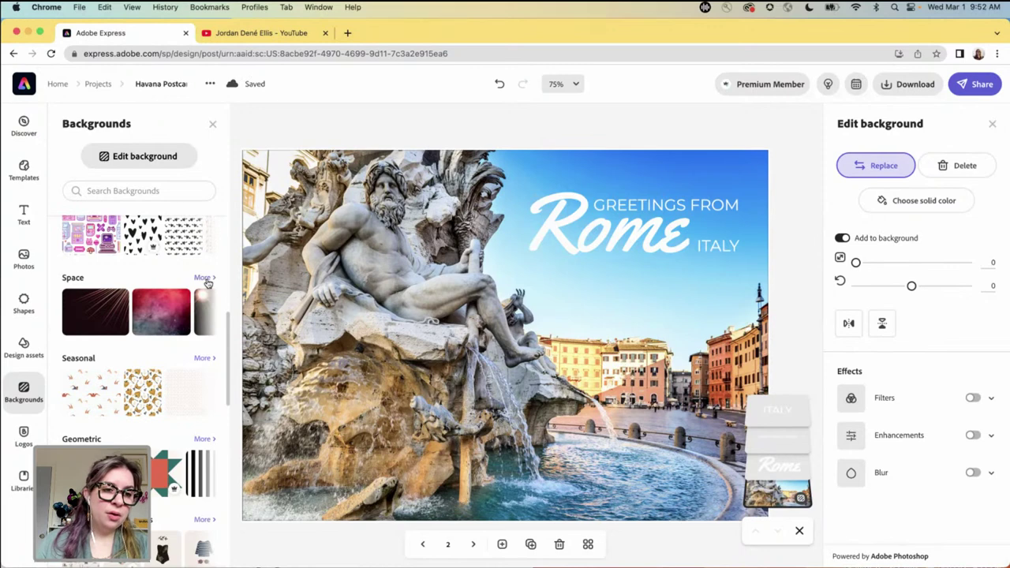
pyautogui.click(204, 279)
pyautogui.scroll(-2, 164, 337)
pyautogui.scroll(-4, 163, 338)
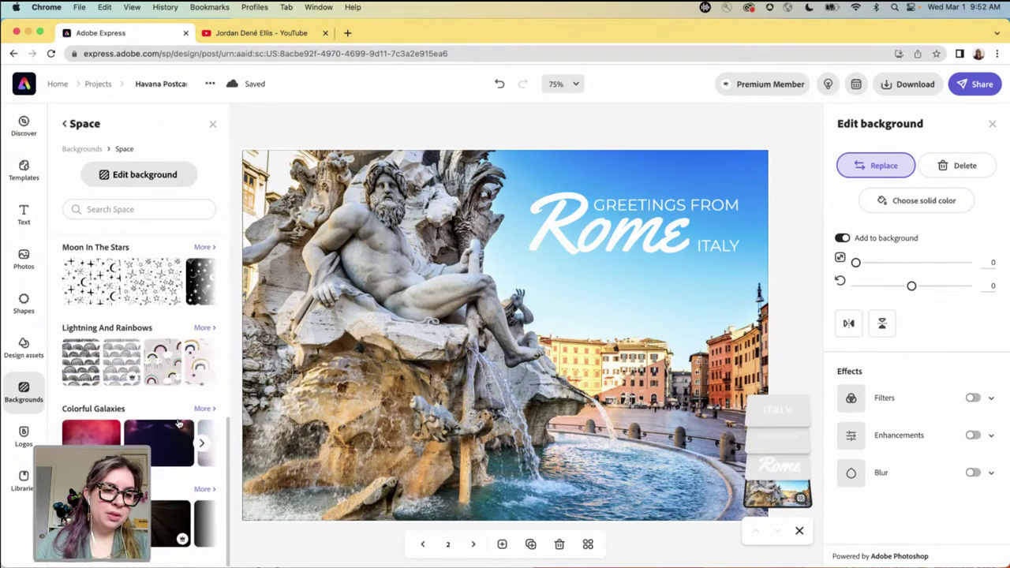
pyautogui.click(91, 434)
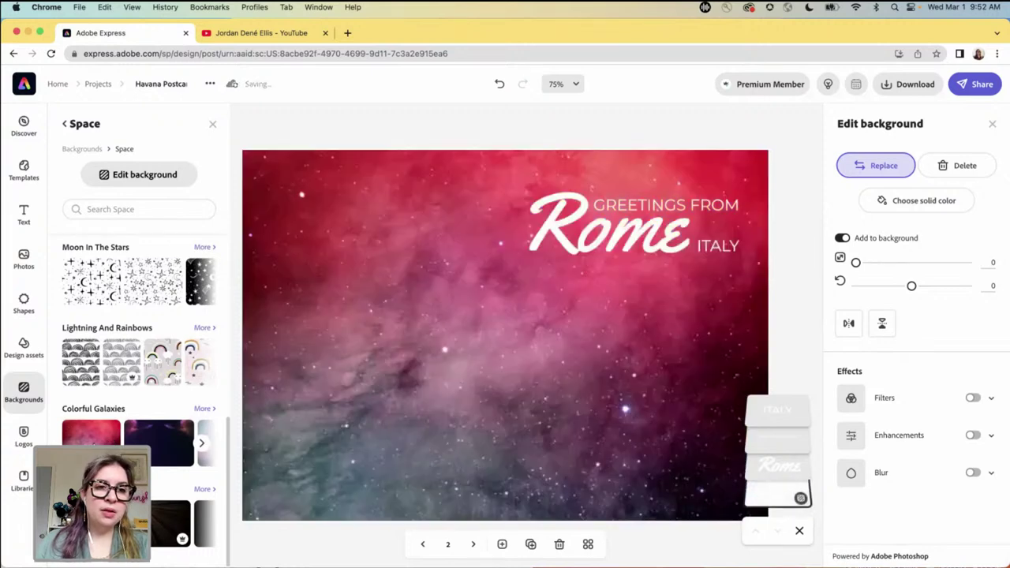
pyautogui.click(515, 209)
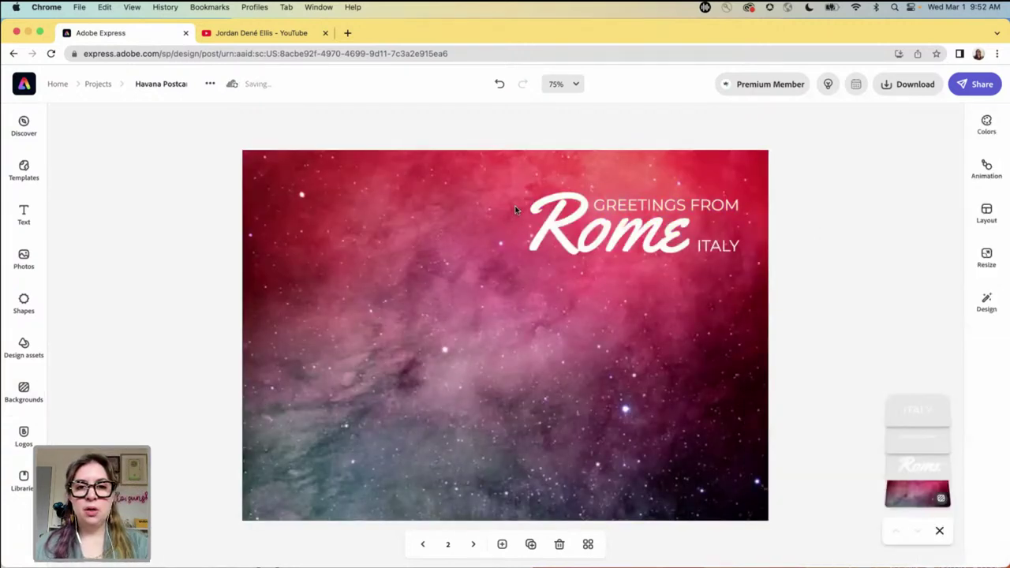
# - Centre the Rome title, change it to 'Thanks!', and delete the ITALY text
pyautogui.moveTo(559, 235); pyautogui.dragTo(450, 298)
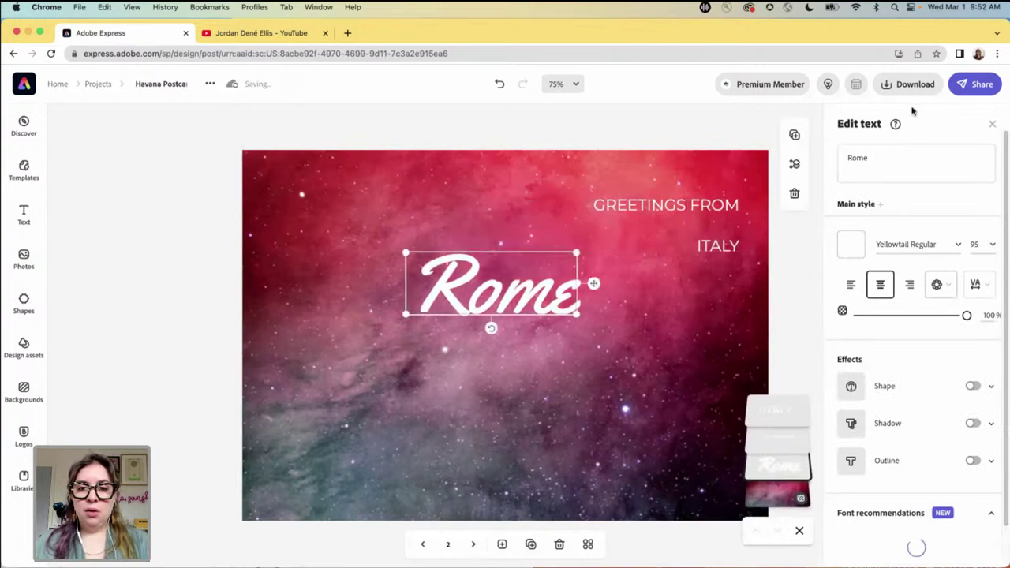
pyautogui.tripleClick(890, 156)
pyautogui.write('Thanks!')
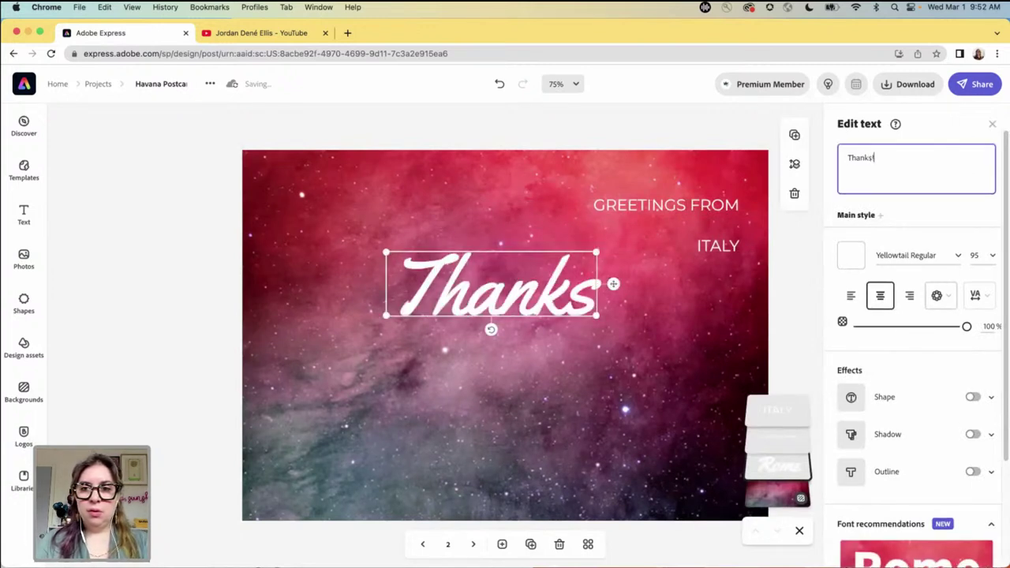
pyautogui.click(718, 246)
pyautogui.press('Delete')
# - Move GREETINGS FROM below Thanks! and retype it as 'YOU'RE THE BEST'
pyautogui.moveTo(696, 204); pyautogui.dragTo(529, 359)
pyautogui.tripleClick(915, 164)
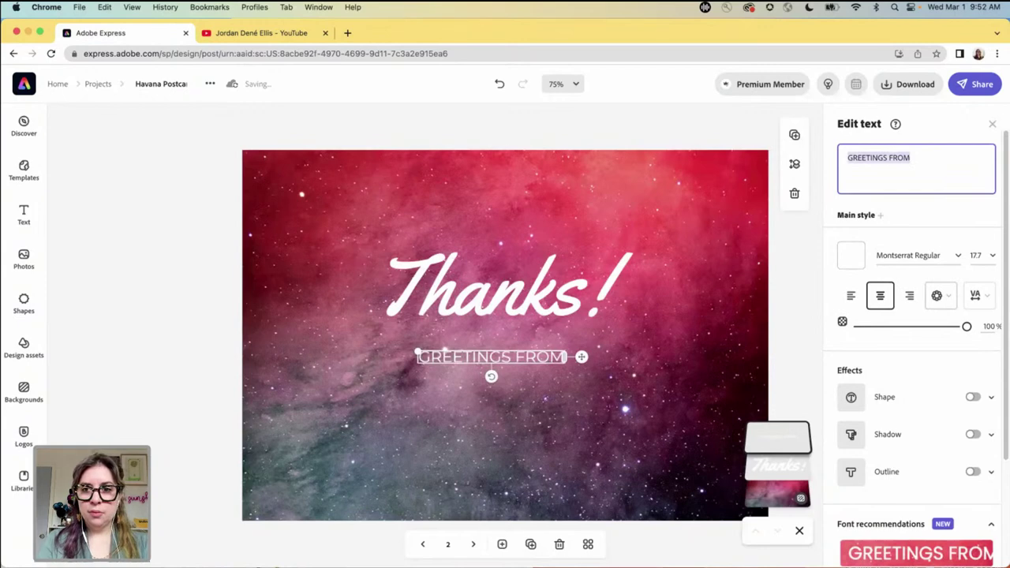
pyautogui.write('you')
pyautogui.press('BackSpace')
pyautogui.press('BackSpace')
pyautogui.press('BackSpace')
pyautogui.write("YOU'RE THE BEST")
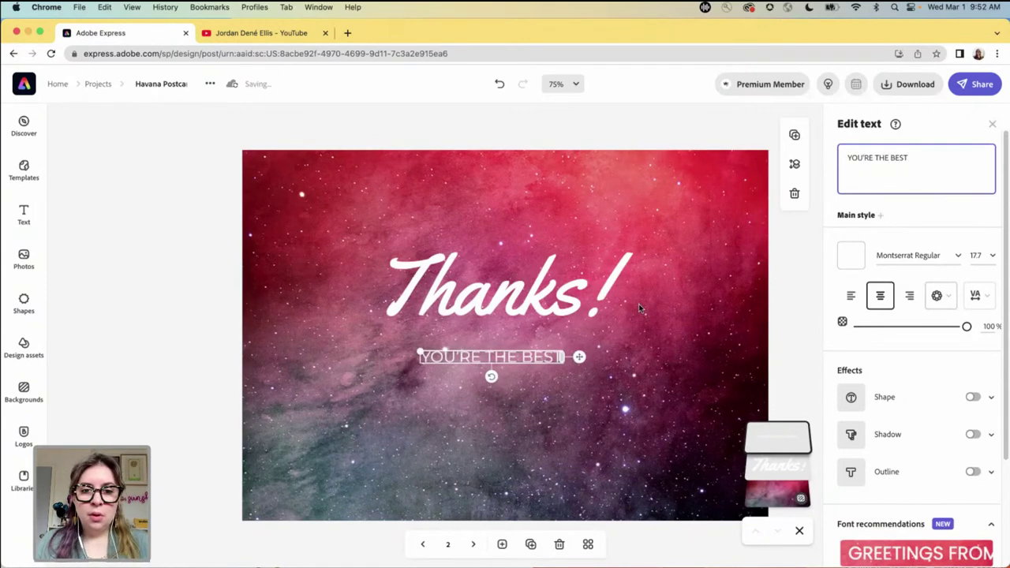
# - Nudge Thanks! and enlarge YOU'RE THE BEST, centring it beneath the heading
pyautogui.click(506, 294)
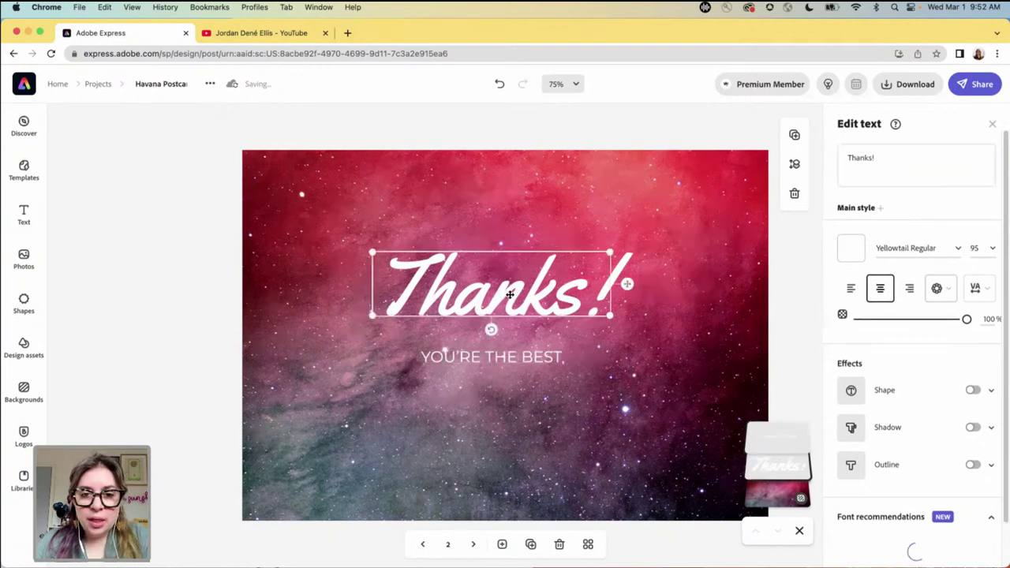
pyautogui.moveTo(521, 310); pyautogui.dragTo(535, 322)
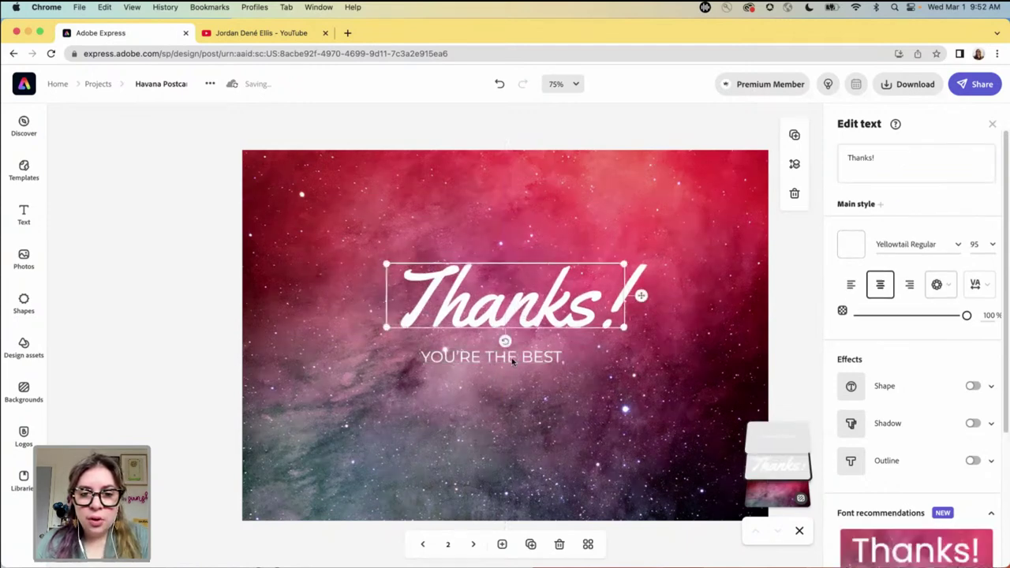
pyautogui.click(553, 357)
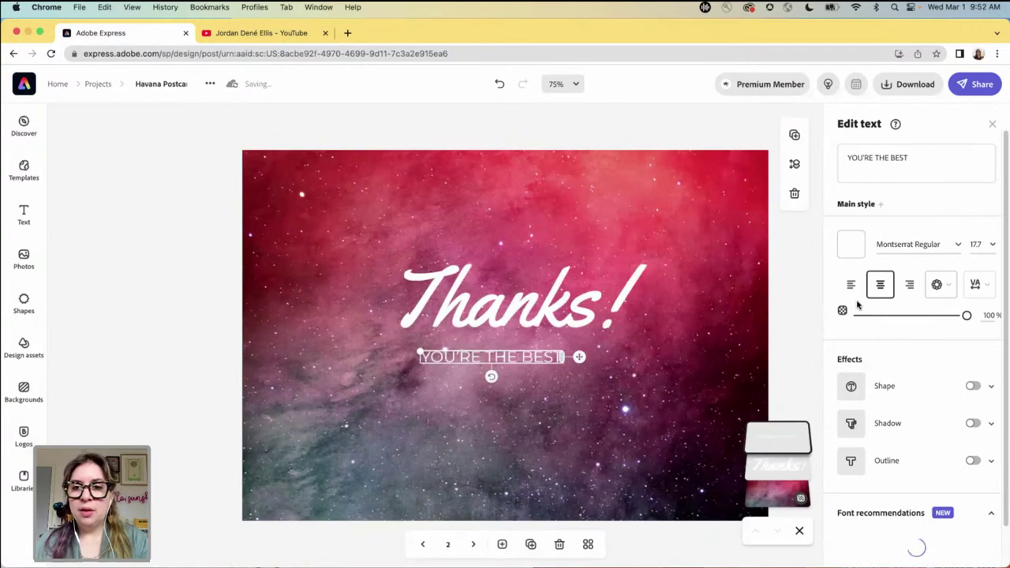
pyautogui.moveTo(423, 352); pyautogui.dragTo(397, 353)
pyautogui.moveTo(466, 355); pyautogui.dragTo(487, 355)
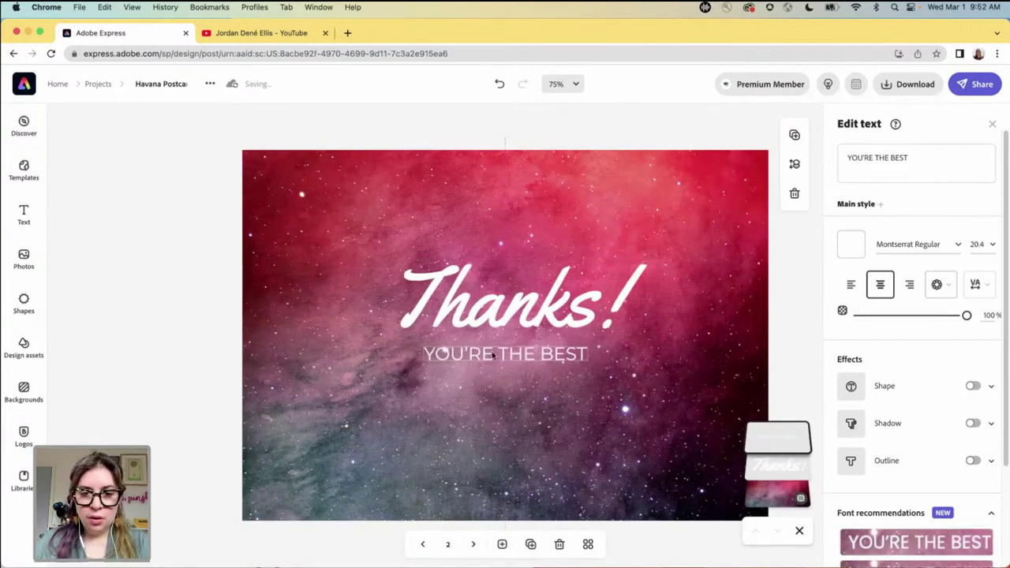
pyautogui.click(502, 307)
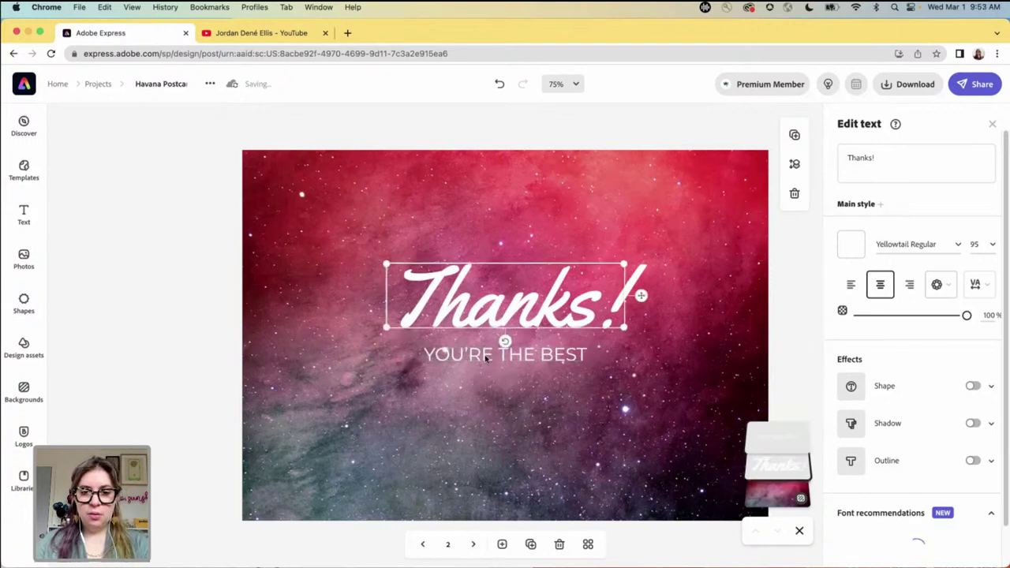
pyautogui.click(546, 356)
pyautogui.moveTo(420, 351); pyautogui.dragTo(440, 352)
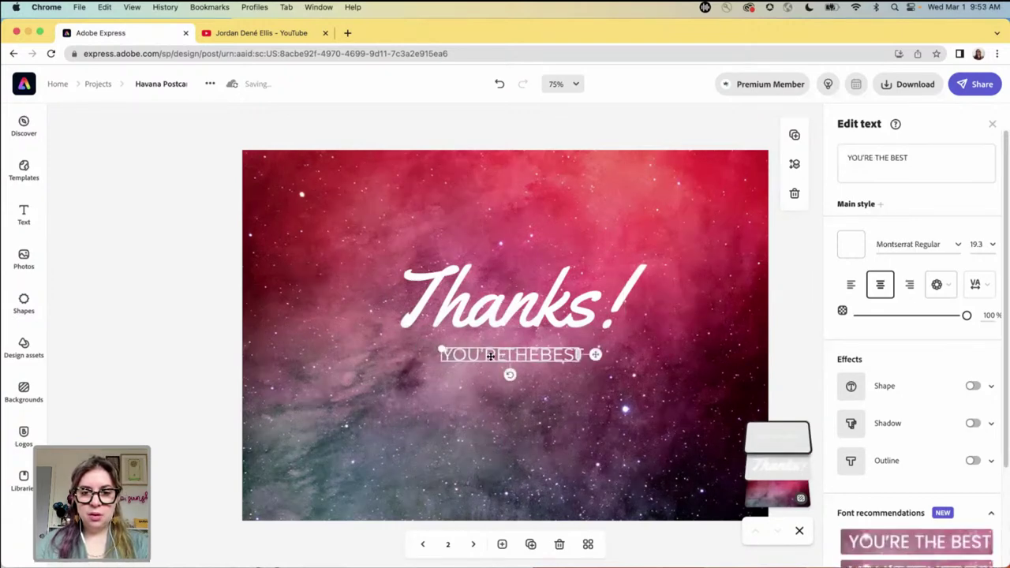
pyautogui.click(499, 85)
pyautogui.click(533, 349)
# - Reposition the galaxy background, then group both text lines and enlarge the group
pyautogui.moveTo(355, 233); pyautogui.dragTo(599, 403)
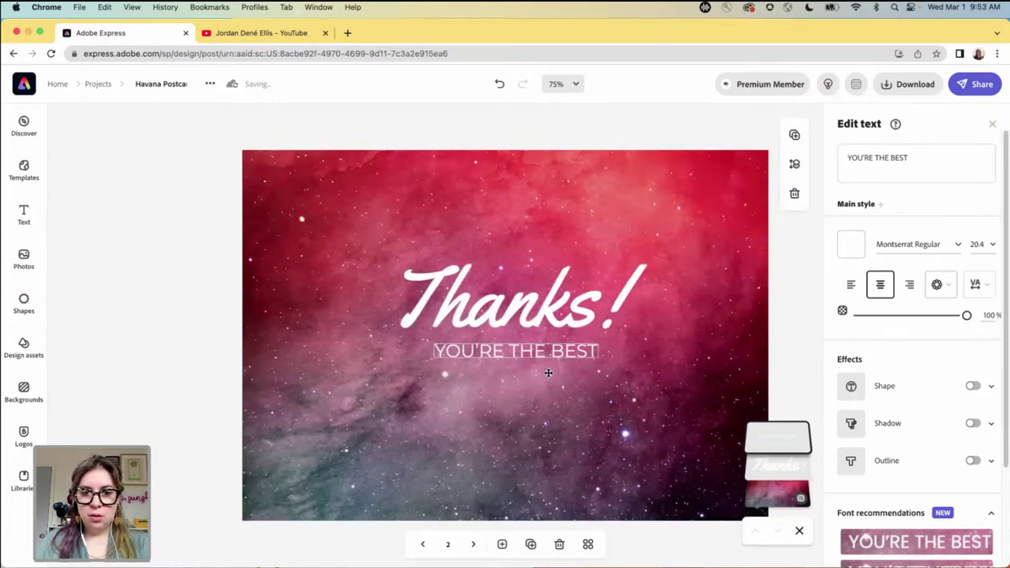
pyautogui.click(376, 390)
pyautogui.moveTo(376, 390); pyautogui.dragTo(327, 316)
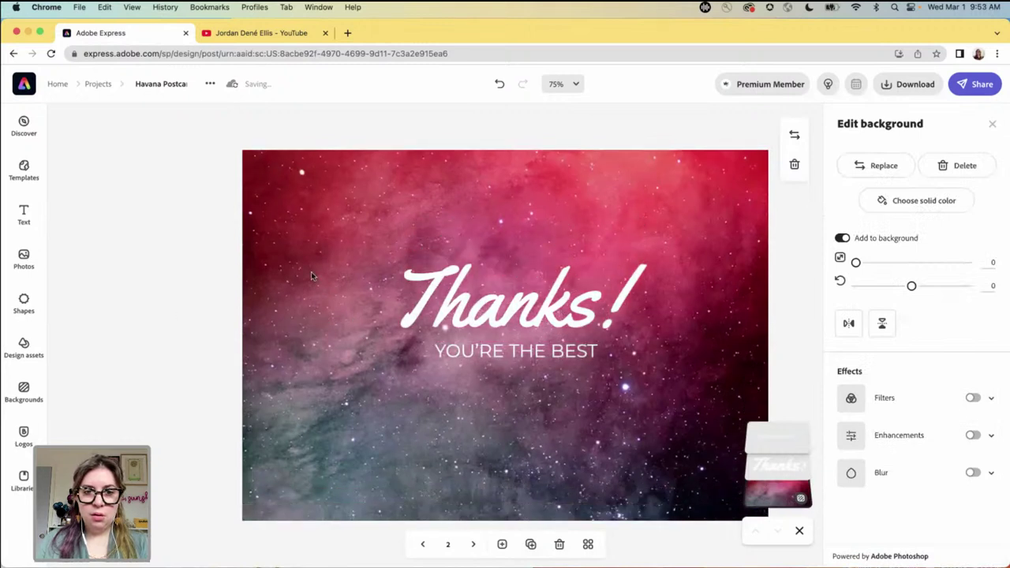
pyautogui.click(491, 315)
pyautogui.keyDown('shift'); pyautogui.click(548, 354); pyautogui.keyUp('shift')
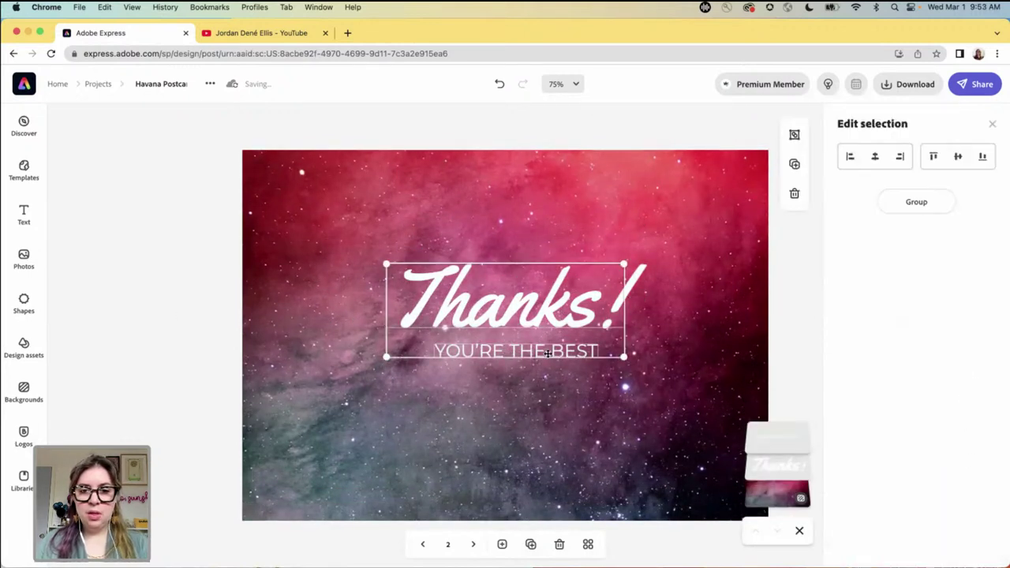
pyautogui.click(917, 201)
pyautogui.moveTo(387, 265); pyautogui.dragTo(307, 234)
pyautogui.moveTo(512, 314); pyautogui.dragTo(531, 306)
pyautogui.click(114, 391)
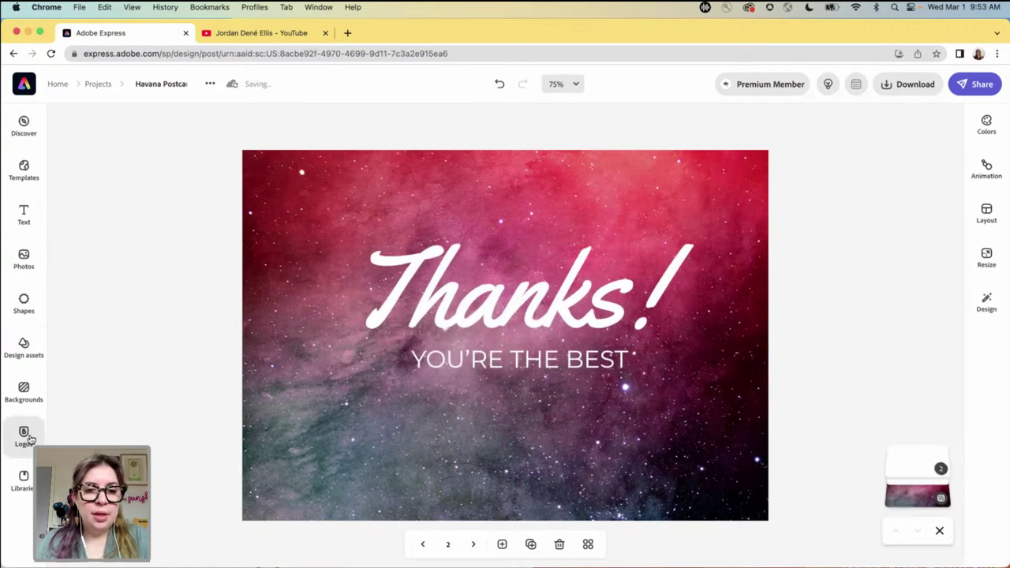
pyautogui.click(24, 436)
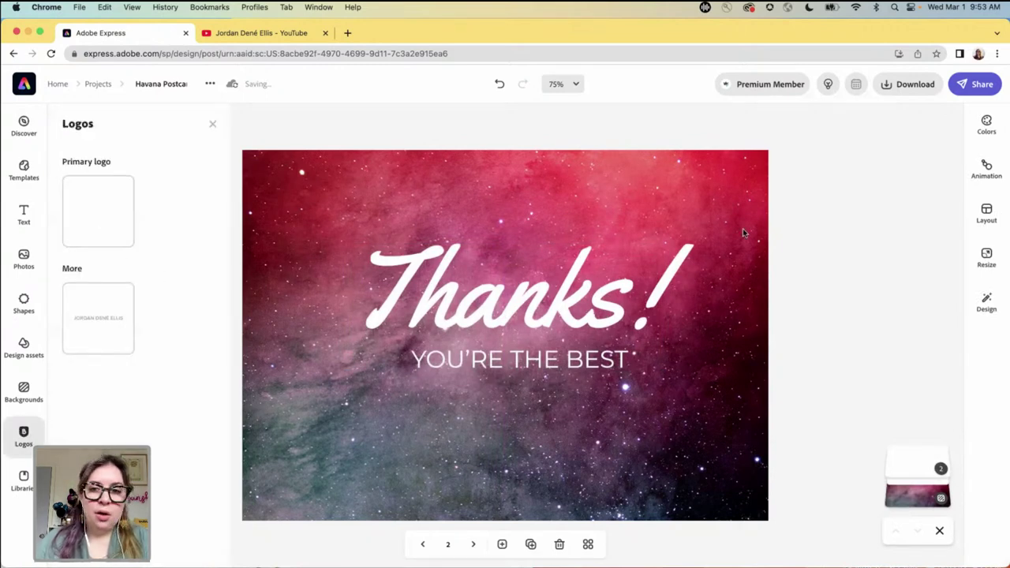